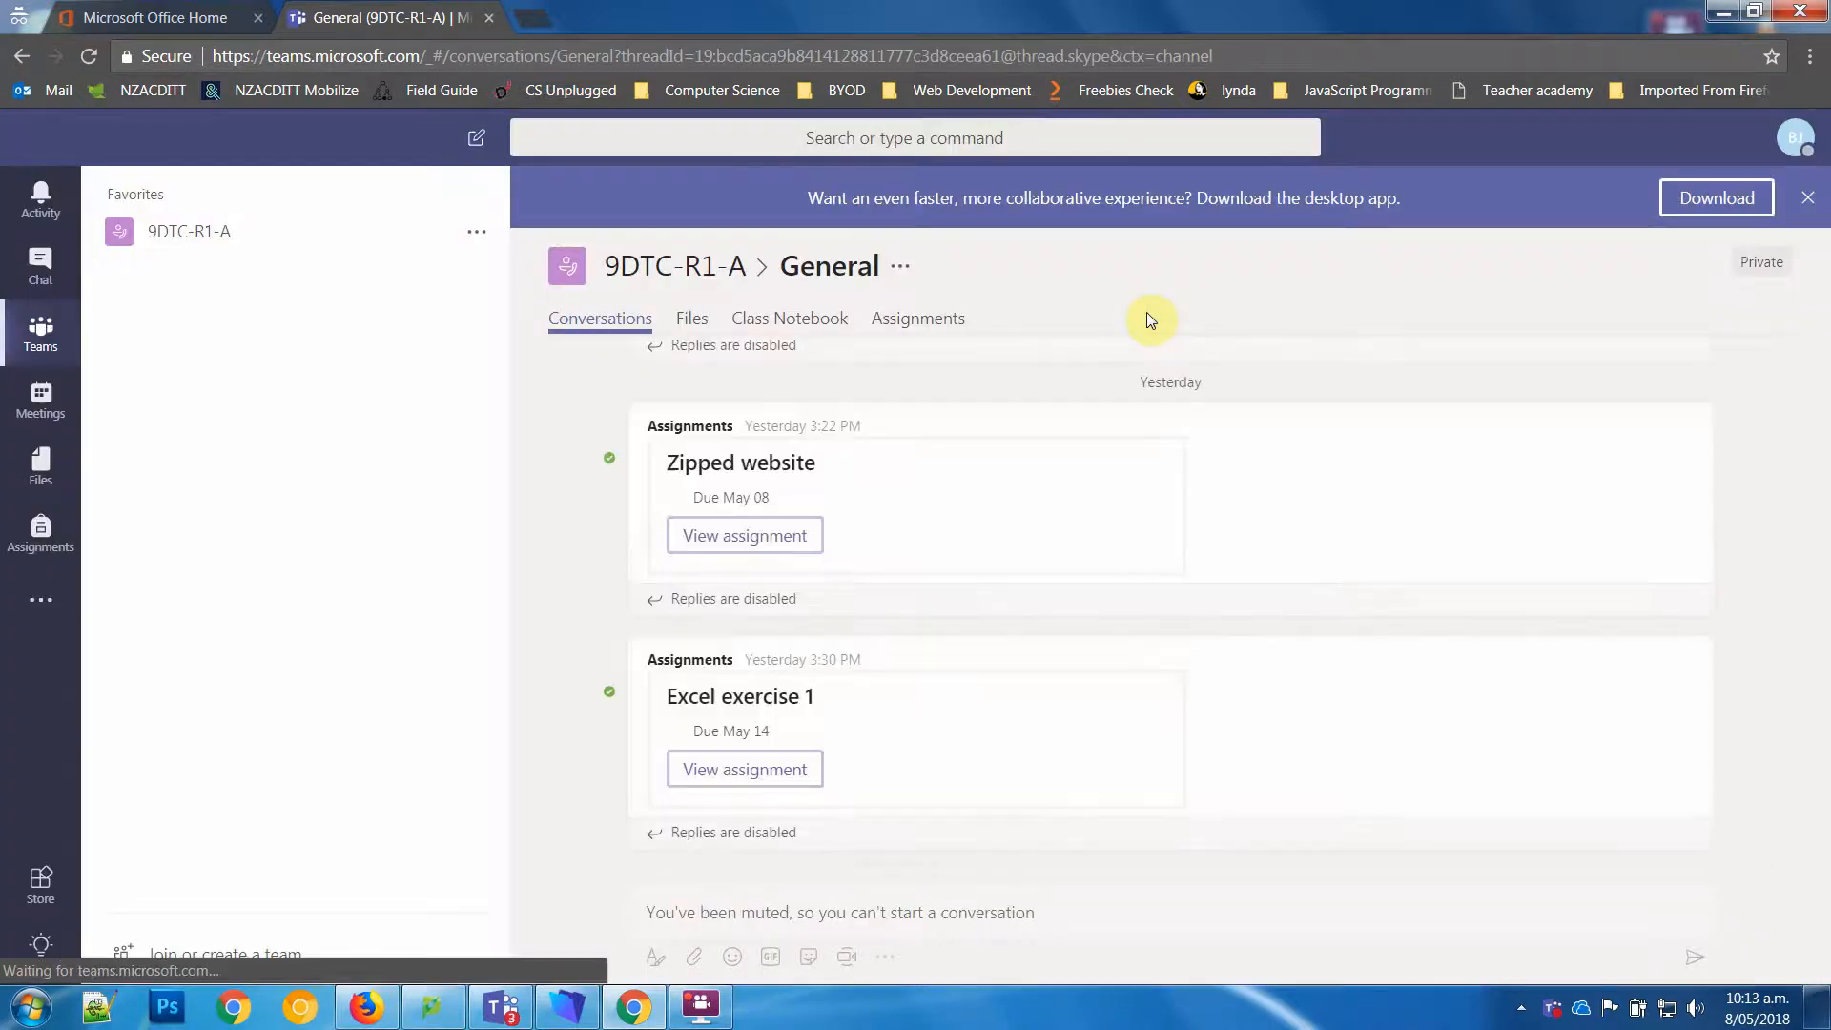
Step: Open the Excel exercise 1 assignment and its reference document Unreal Tournament Exercise 1 WorkSheet.docx, and dismiss the desktop app banner
{"action": "left_click", "coordinate": [938, 324]}
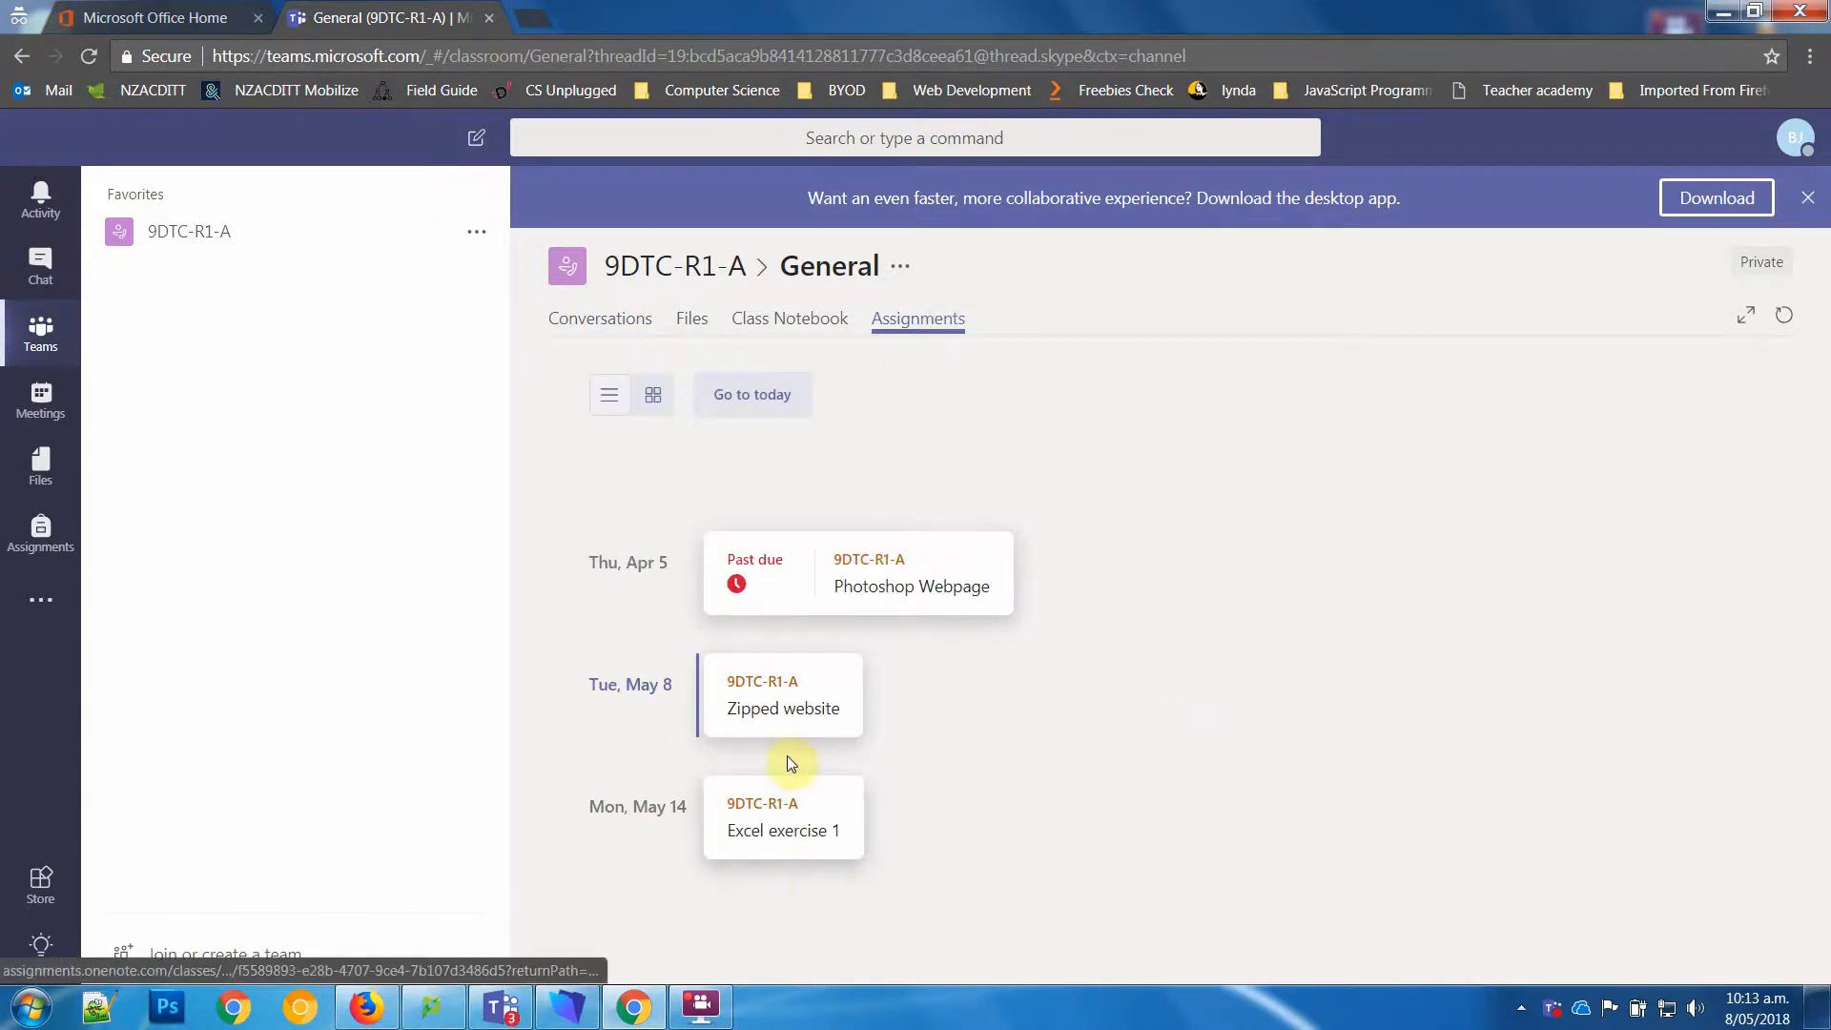
{"action": "left_click", "coordinate": [802, 835]}
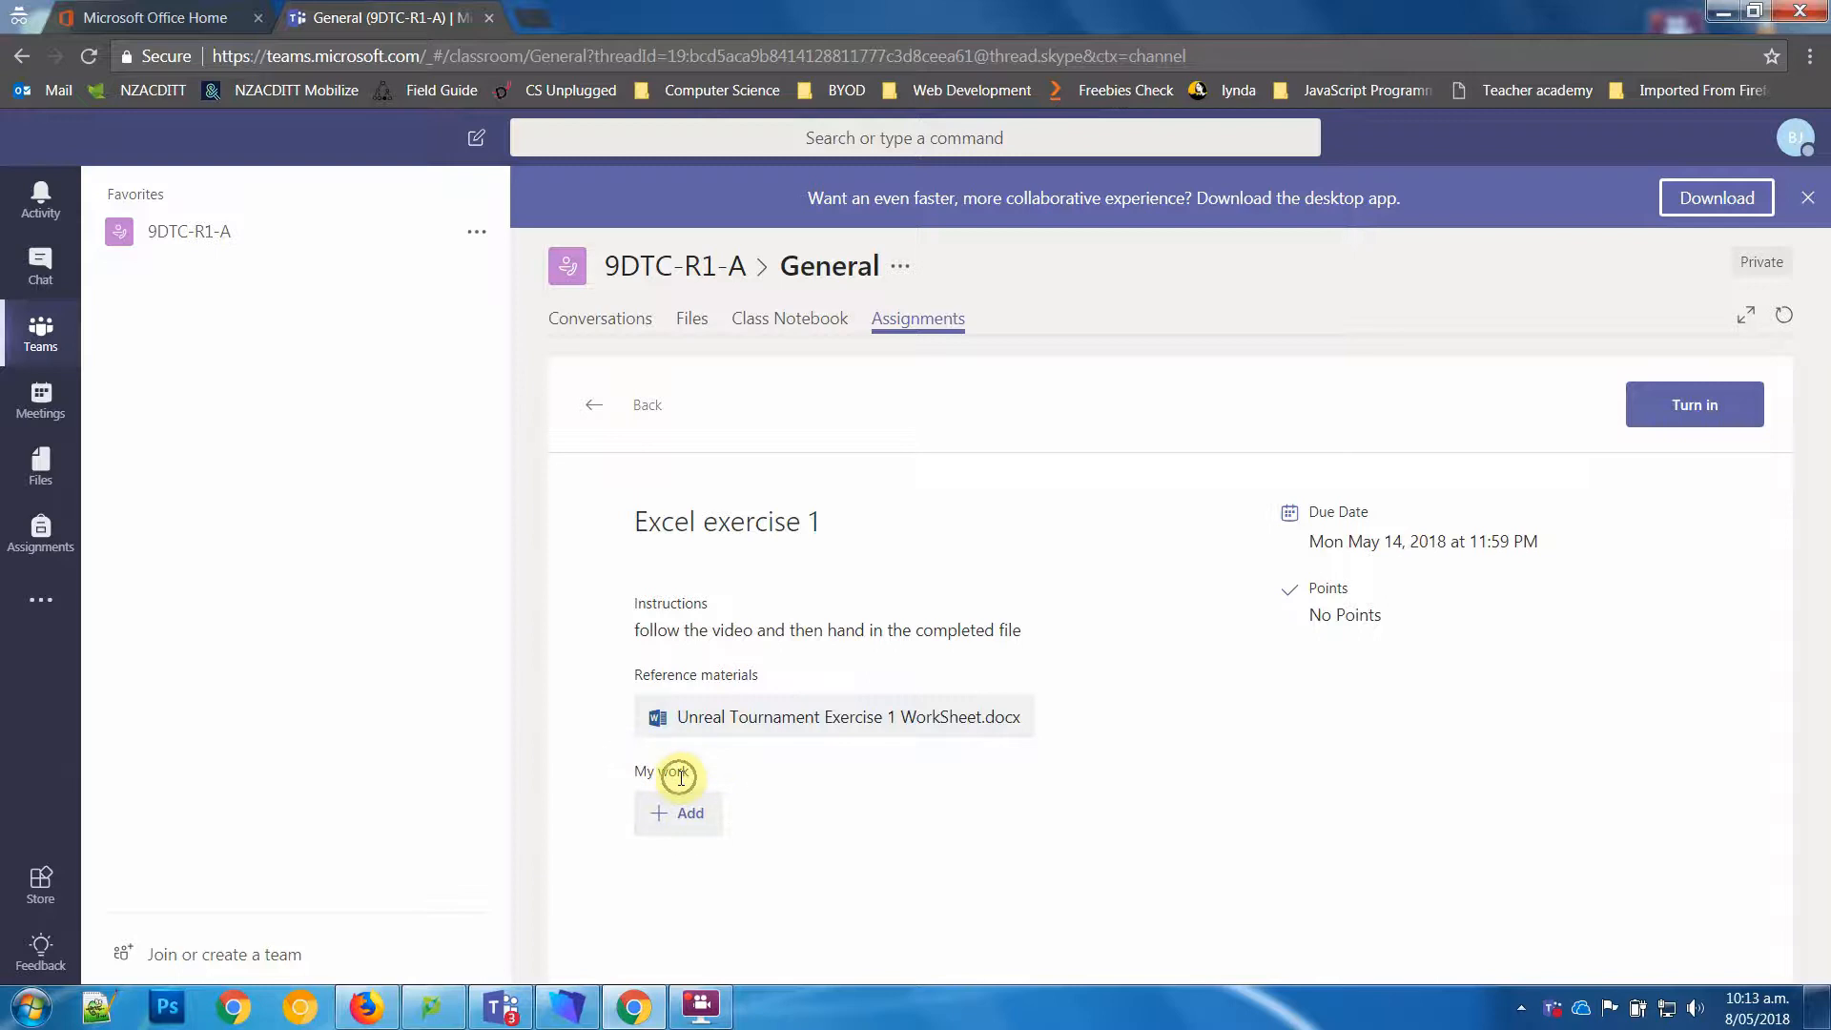
{"action": "left_click", "coordinate": [838, 725]}
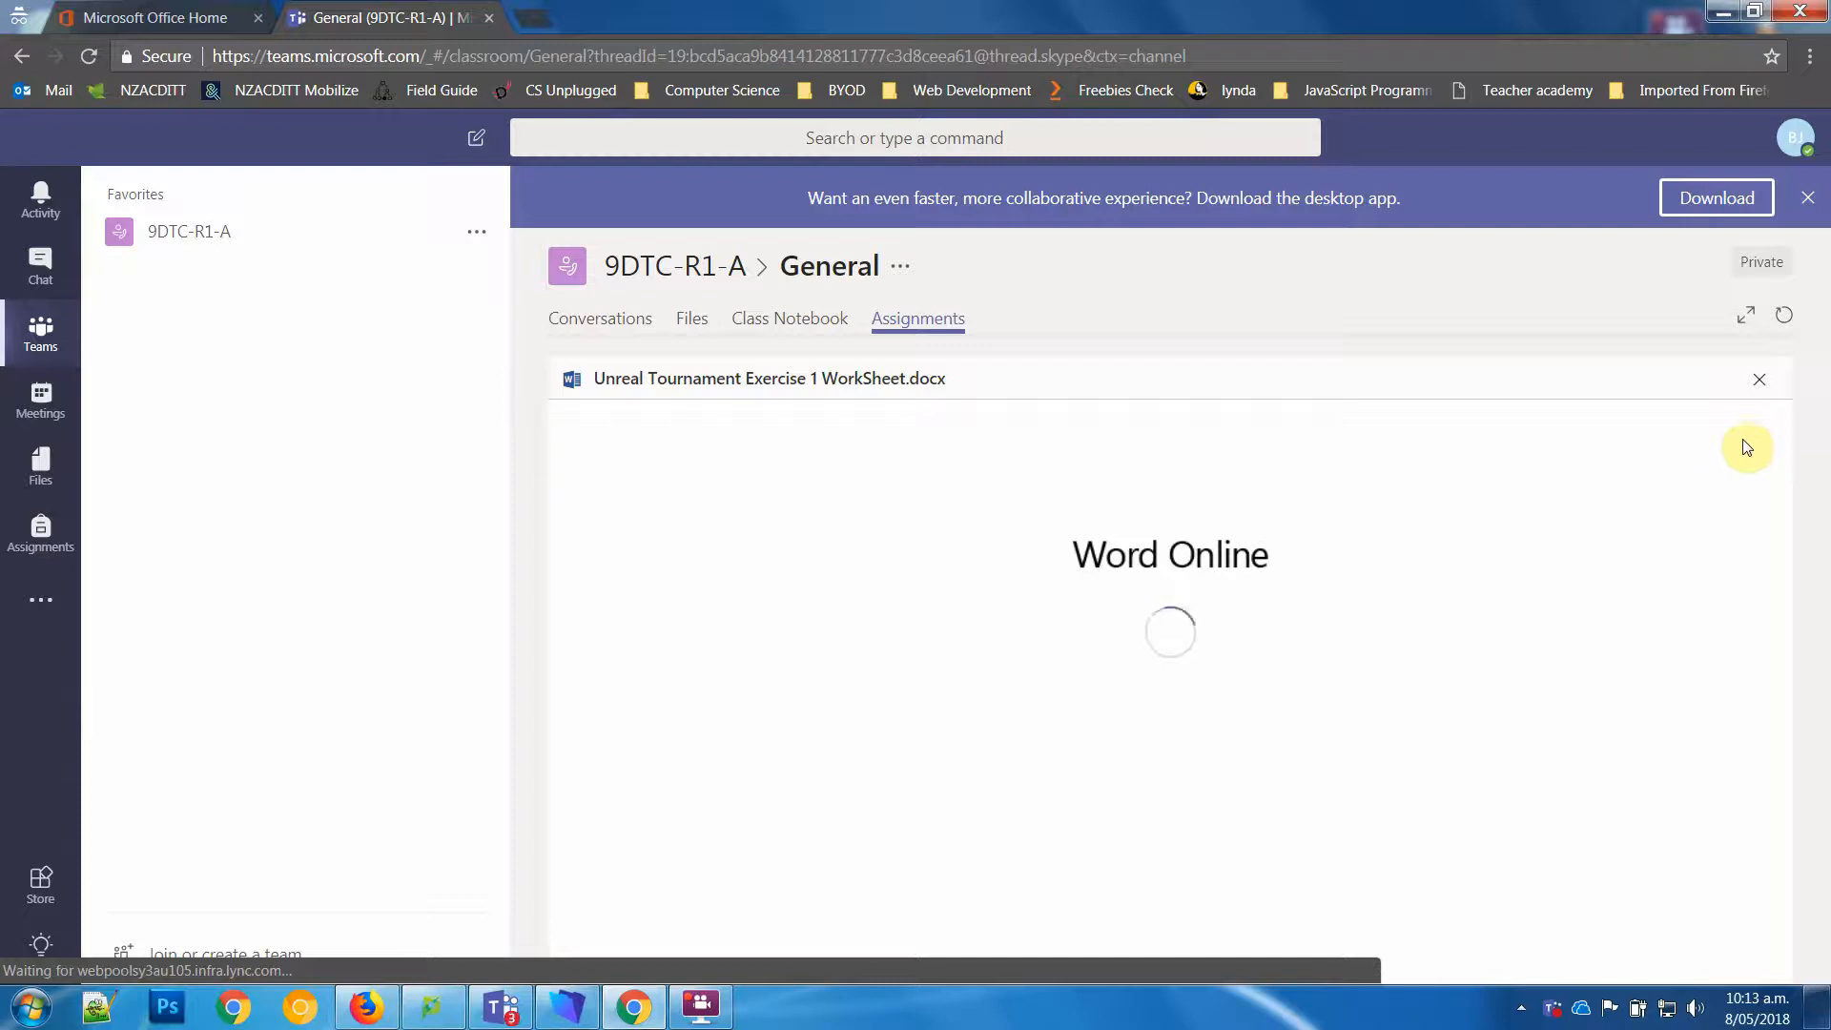
{"action": "left_click", "coordinate": [1807, 198]}
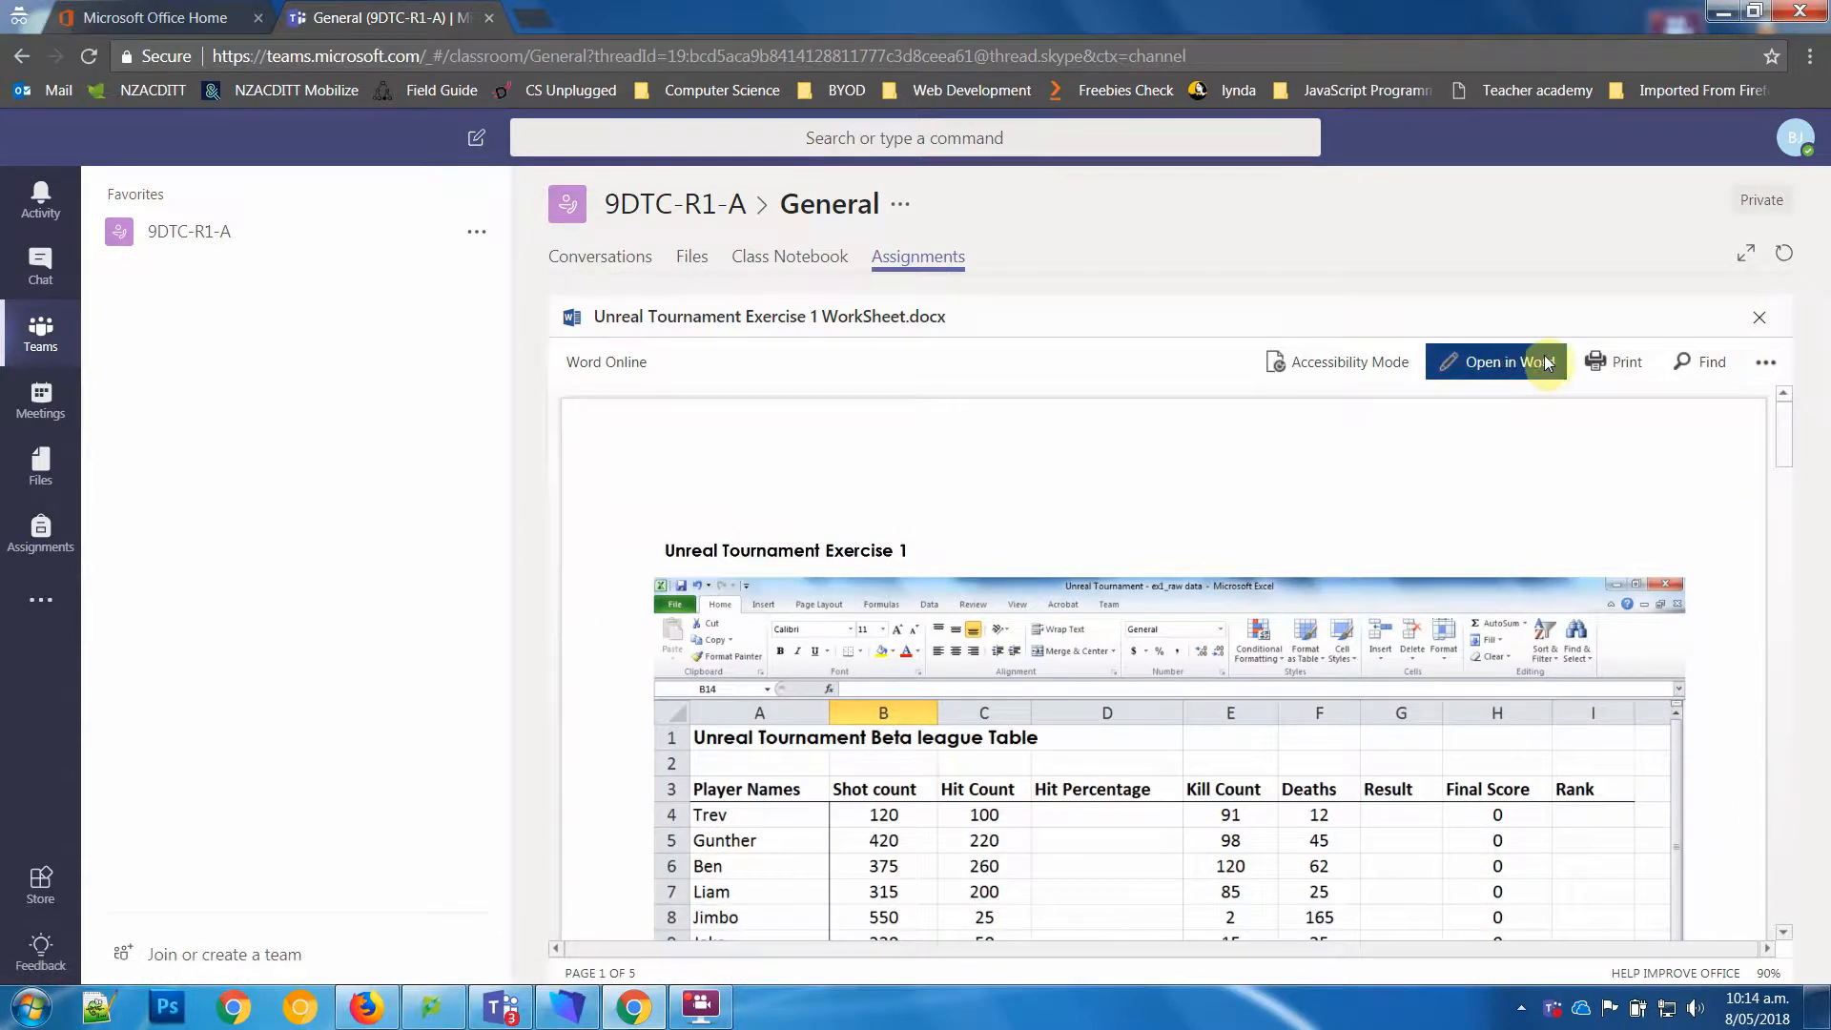
Step: Download the Unreal Tournament worksheet, open the downloaded copy in Word, and close the leftover blank page and the document preview
{"action": "left_click", "coordinate": [1765, 363]}
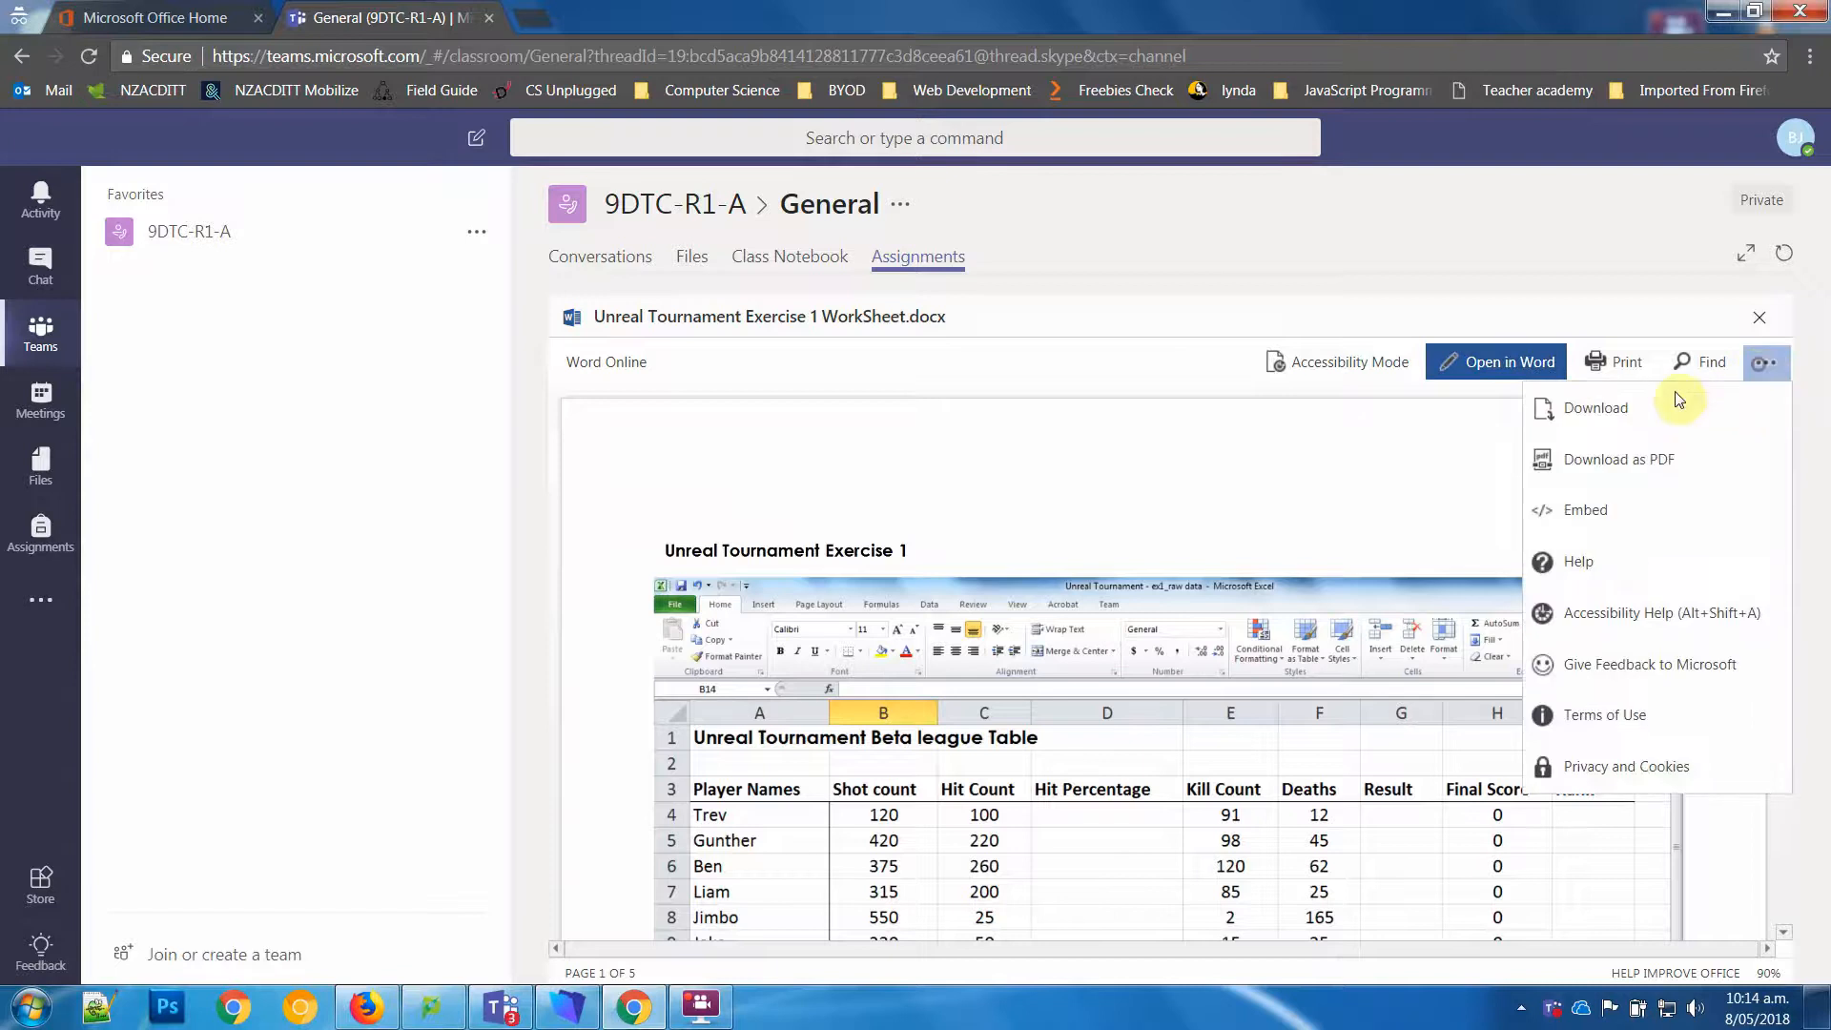
{"action": "left_click", "coordinate": [1576, 410]}
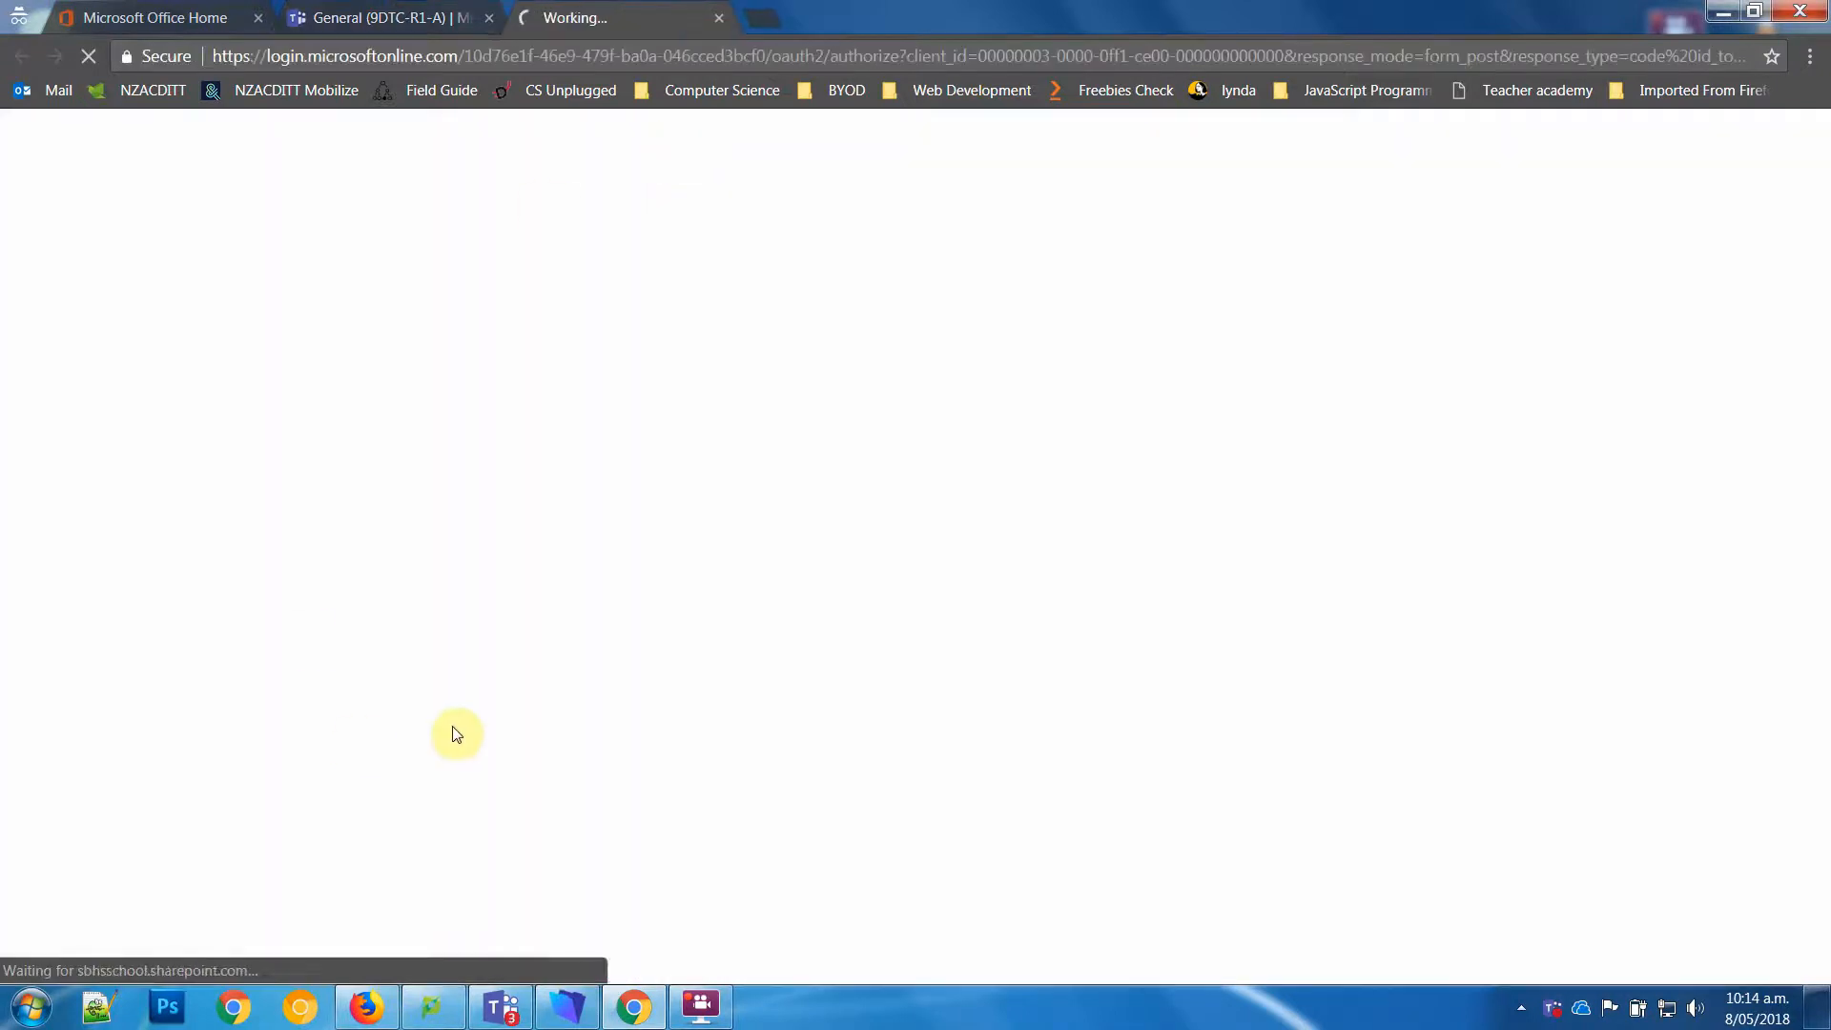
{"action": "left_click", "coordinate": [118, 948]}
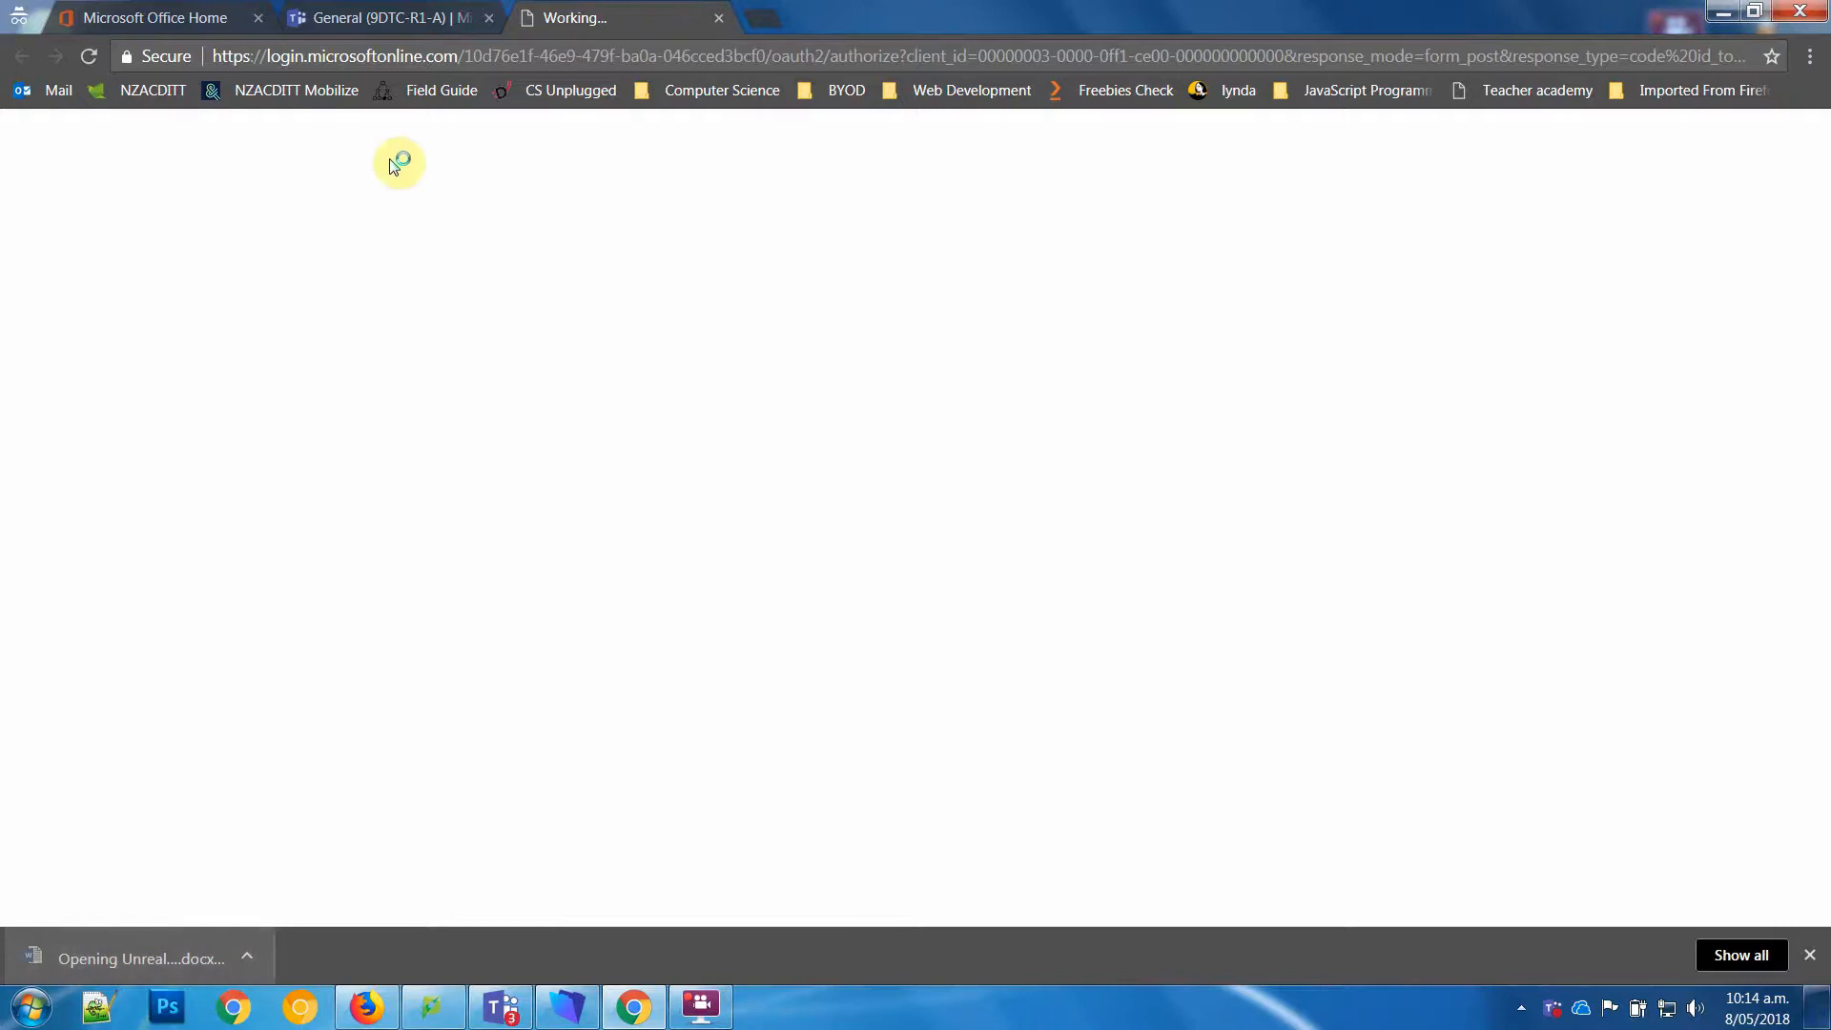
{"action": "left_click", "coordinate": [719, 17]}
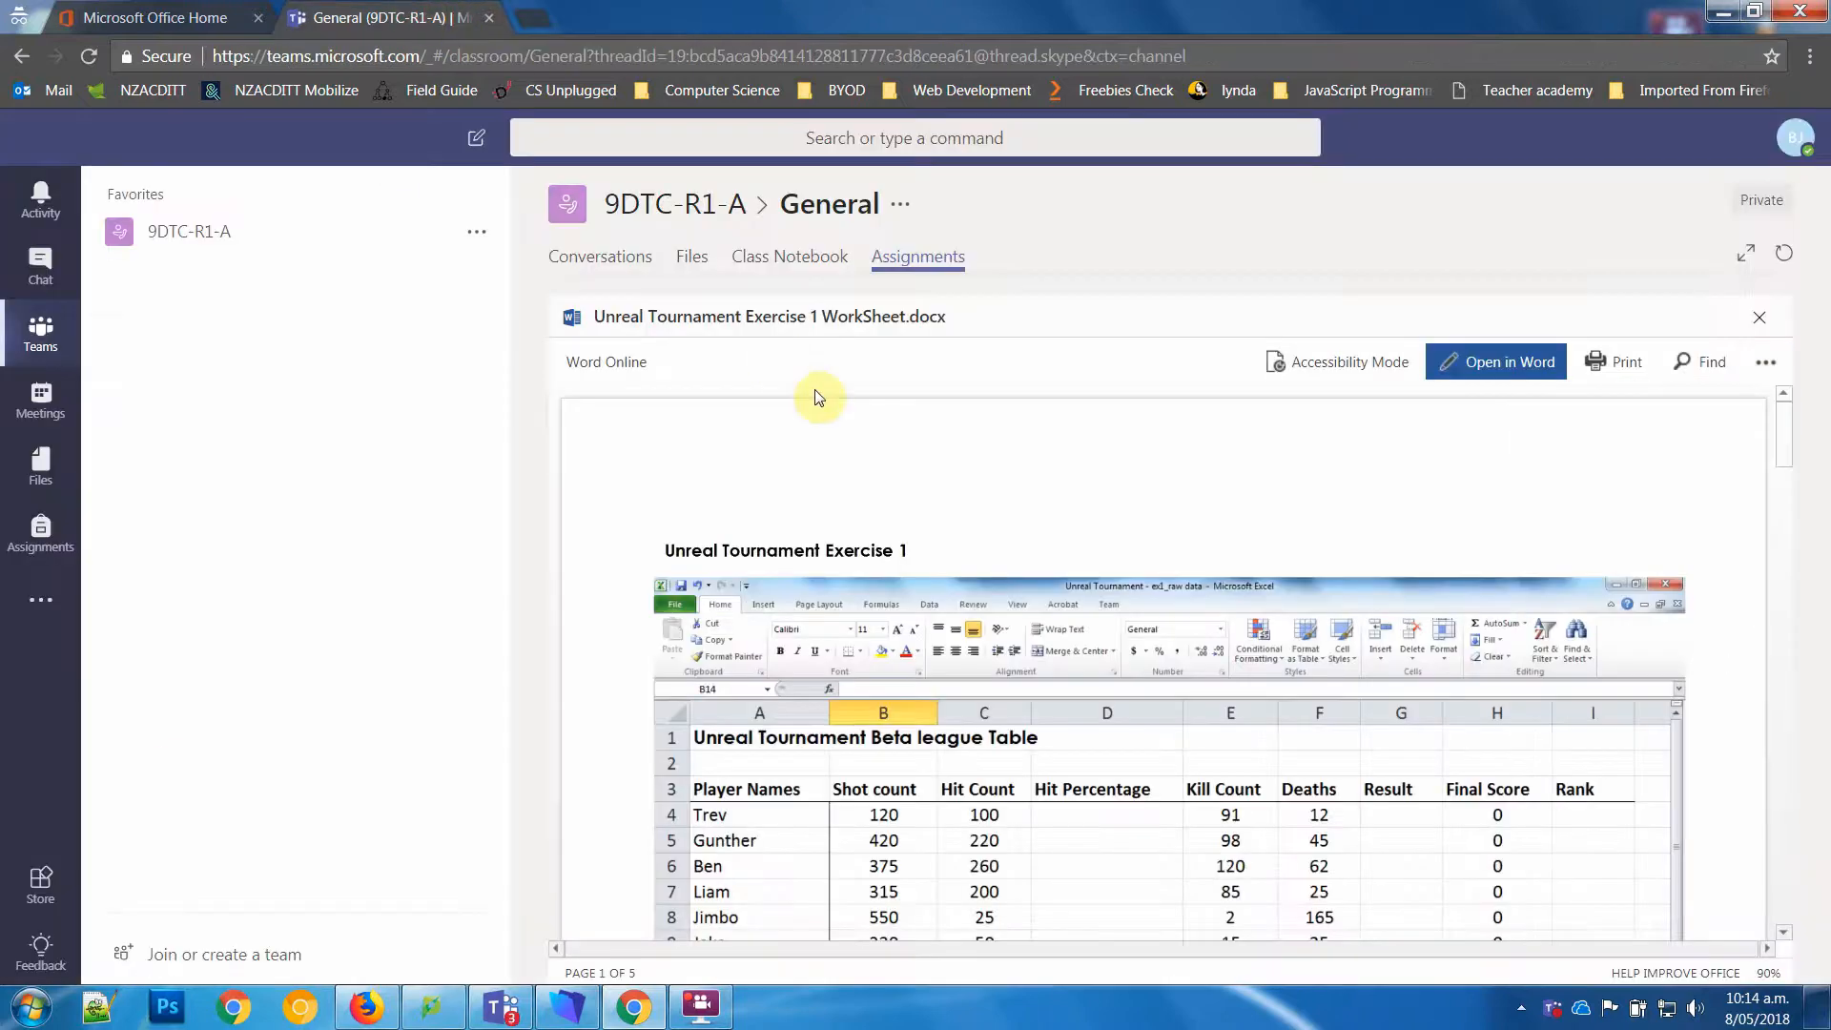
{"action": "left_click", "coordinate": [1761, 317]}
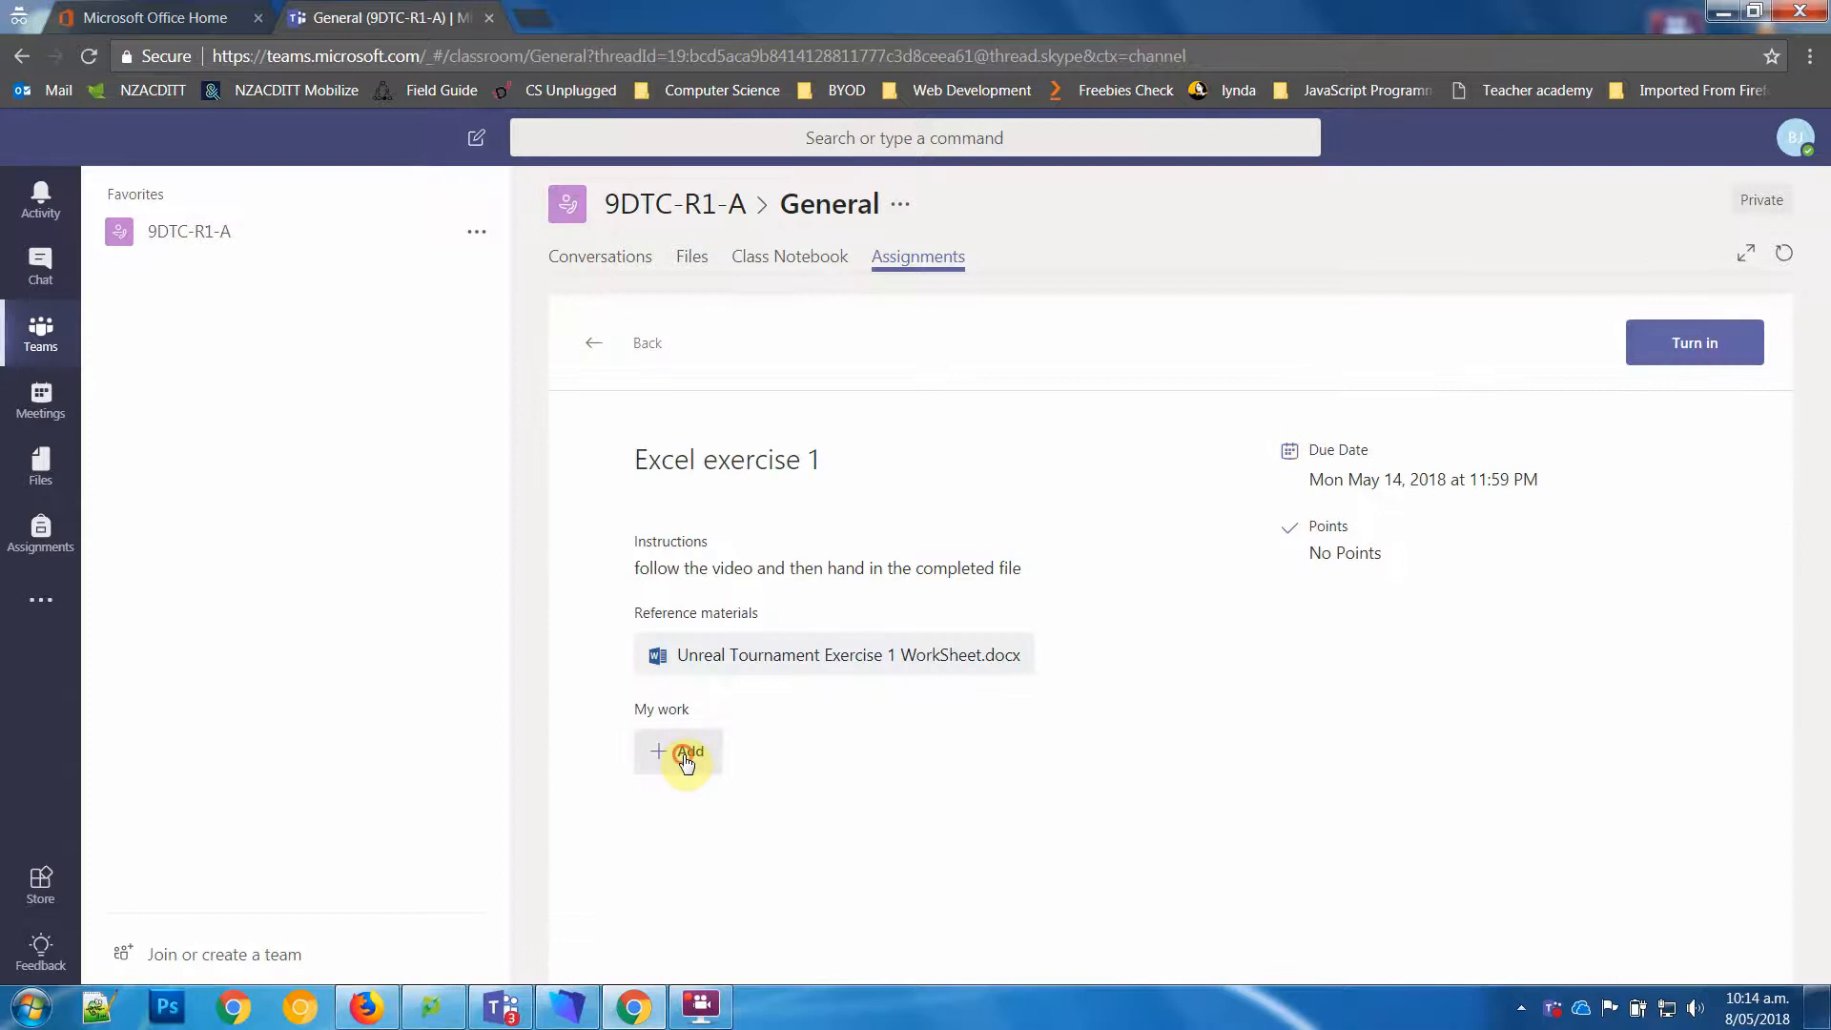
Step: Attach a new Excel file named Ex1 to the assignment's own work and open it for editing
{"action": "left_click", "coordinate": [685, 756]}
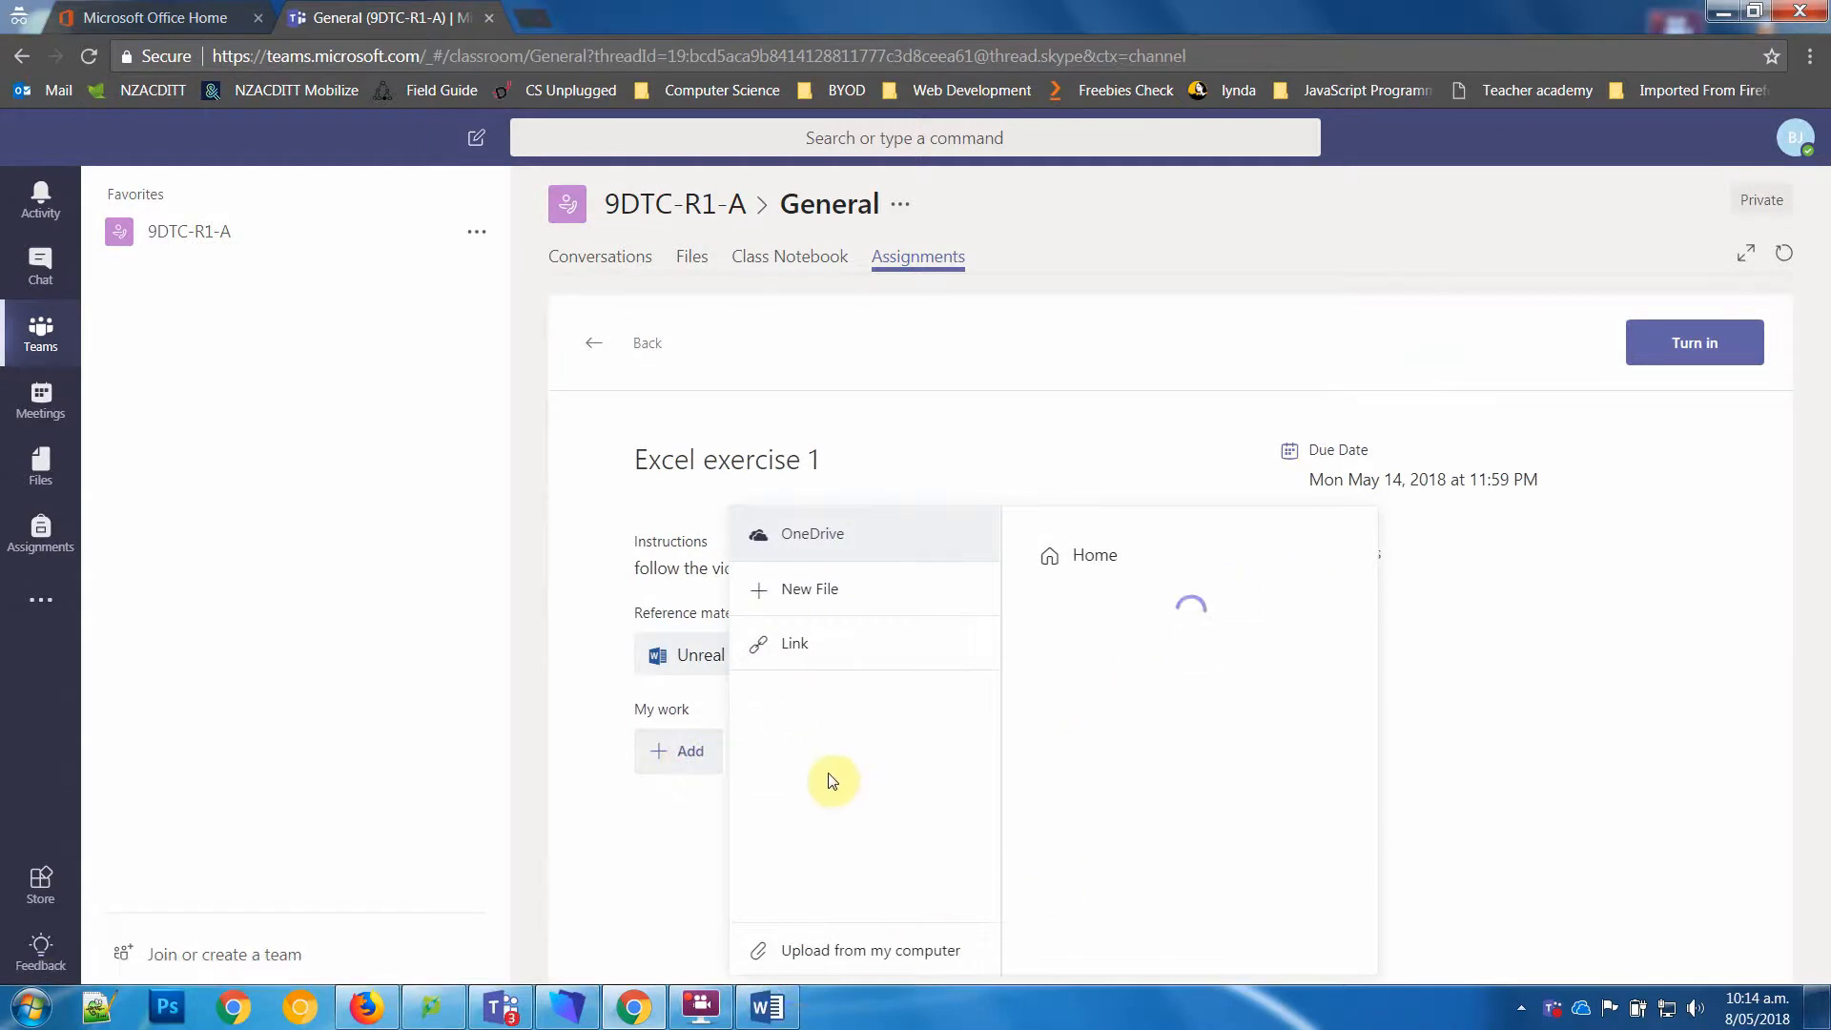
{"action": "left_click", "coordinate": [810, 589]}
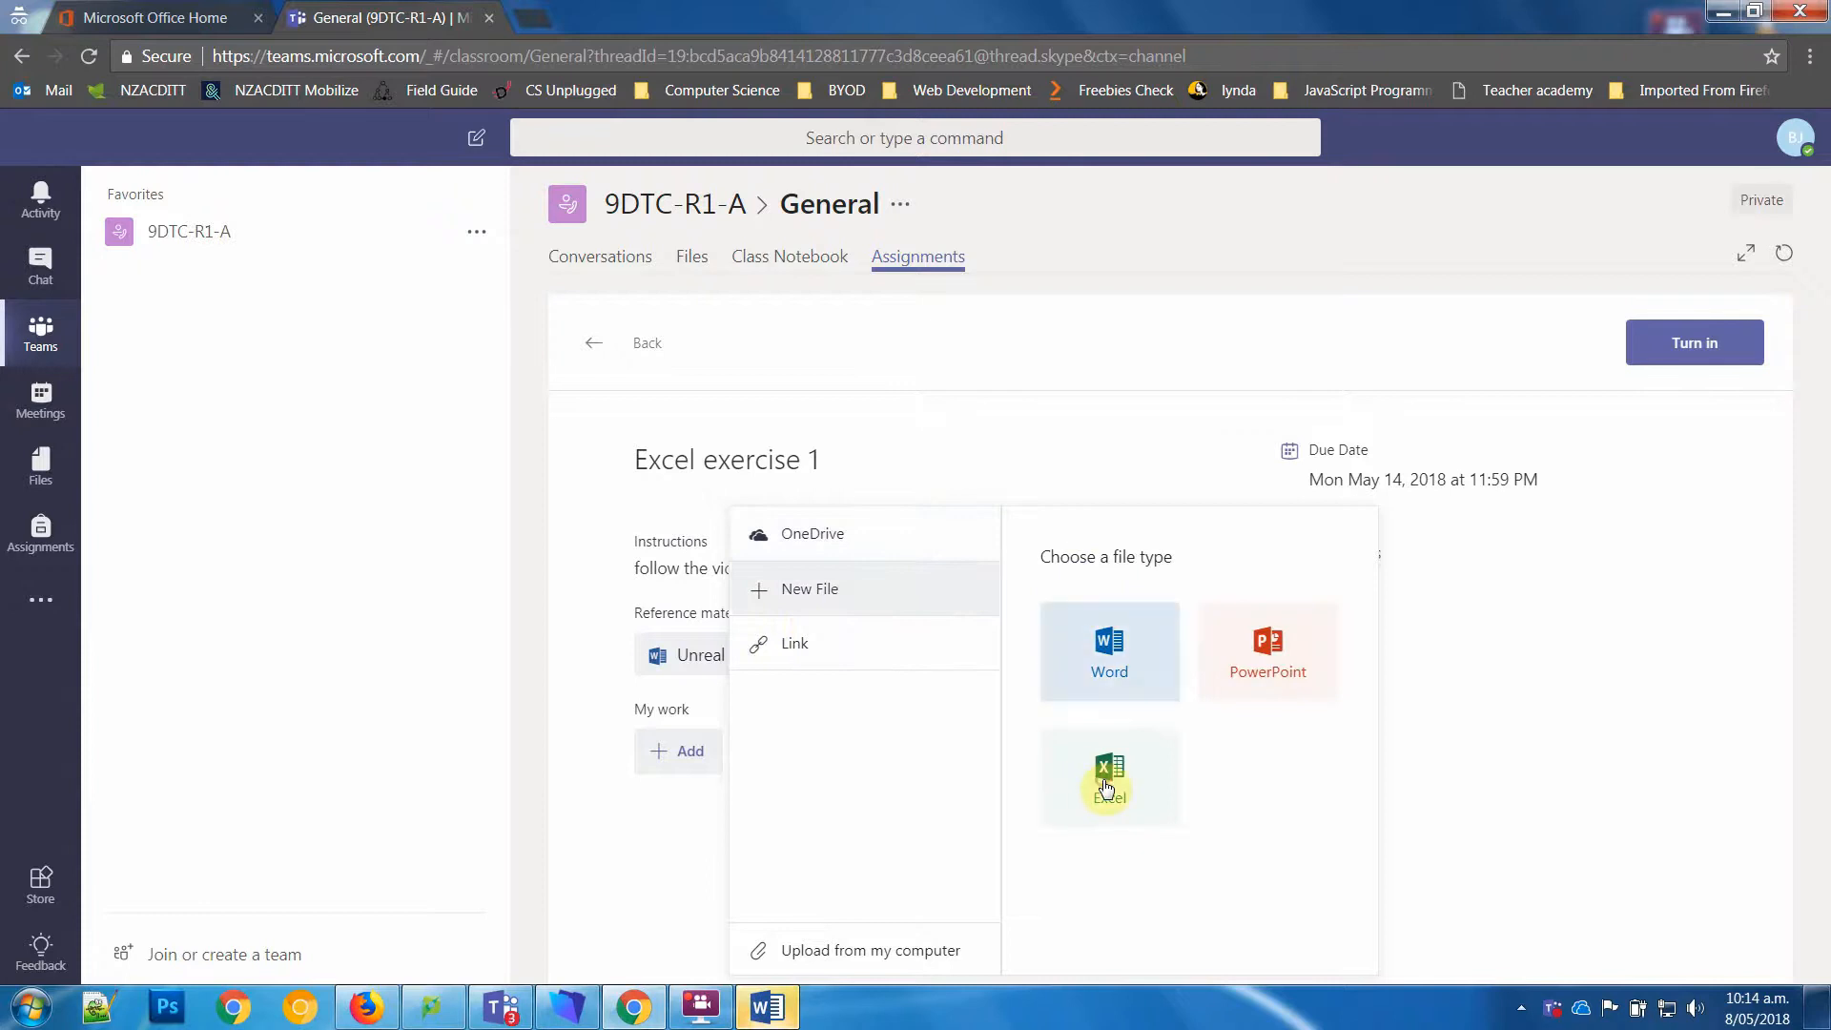
{"action": "left_click", "coordinate": [1103, 780]}
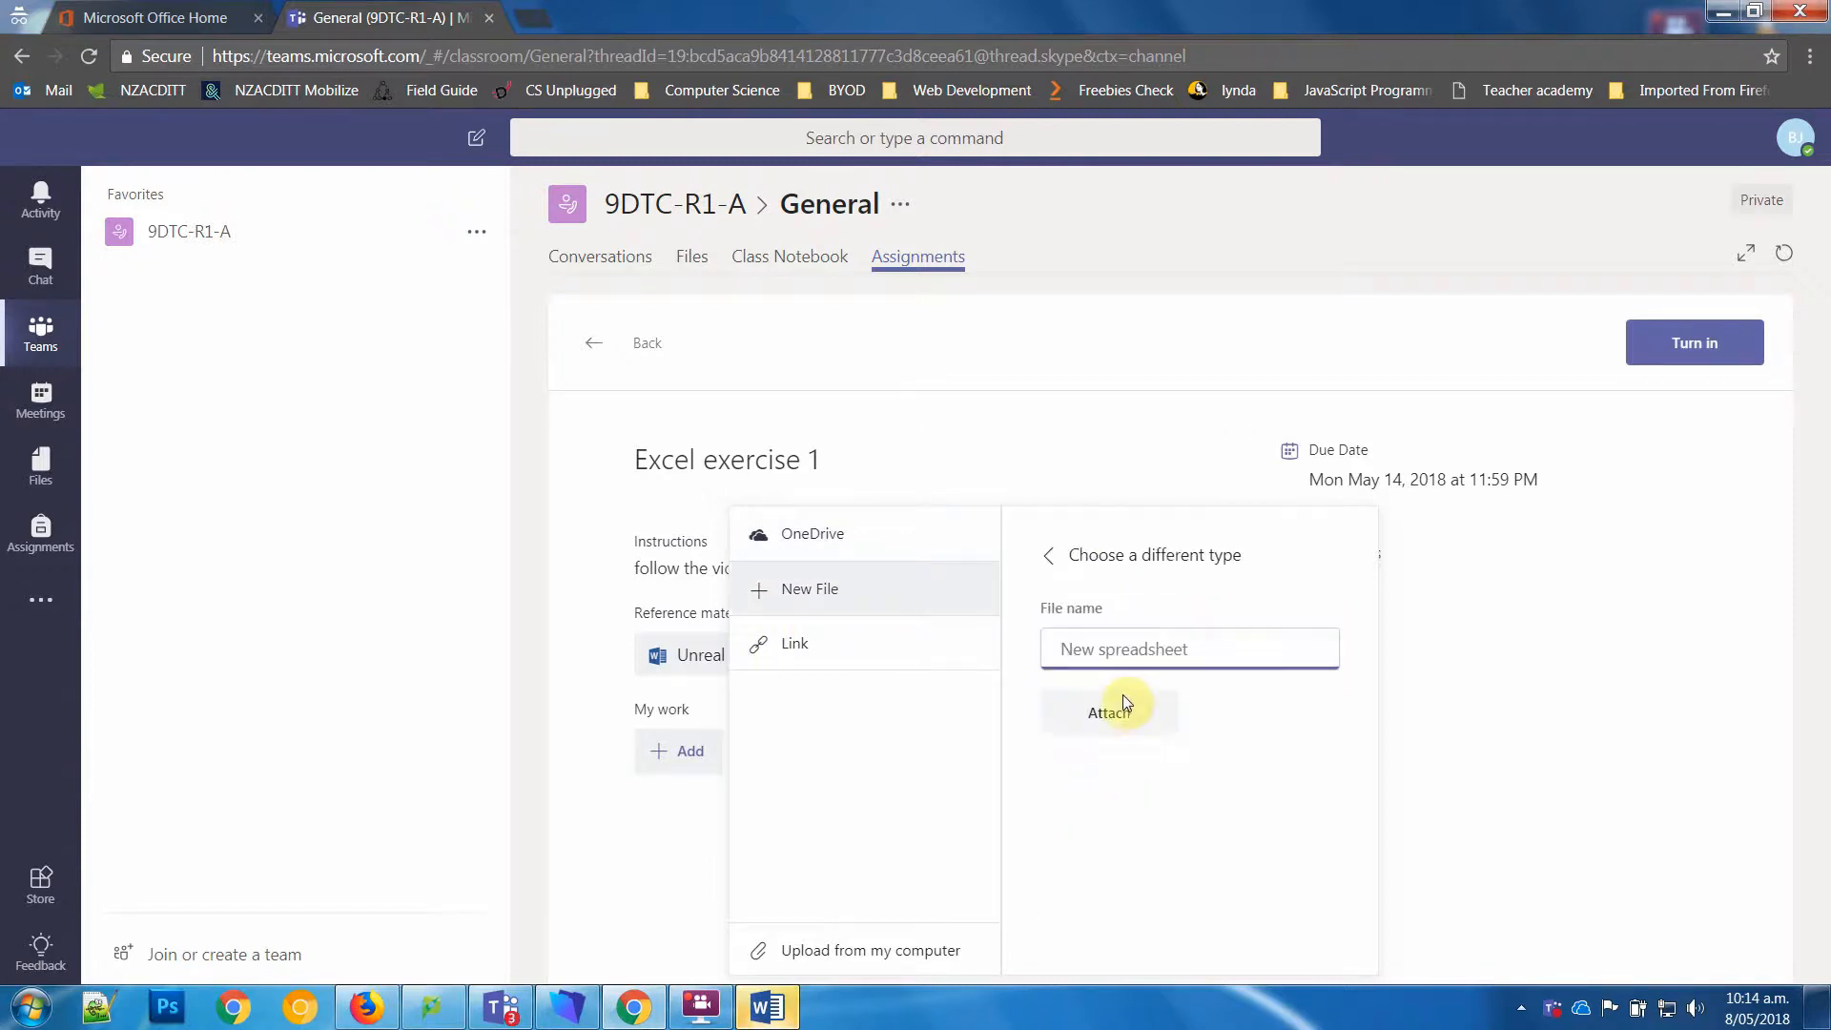
{"action": "type", "text": "Exer"}
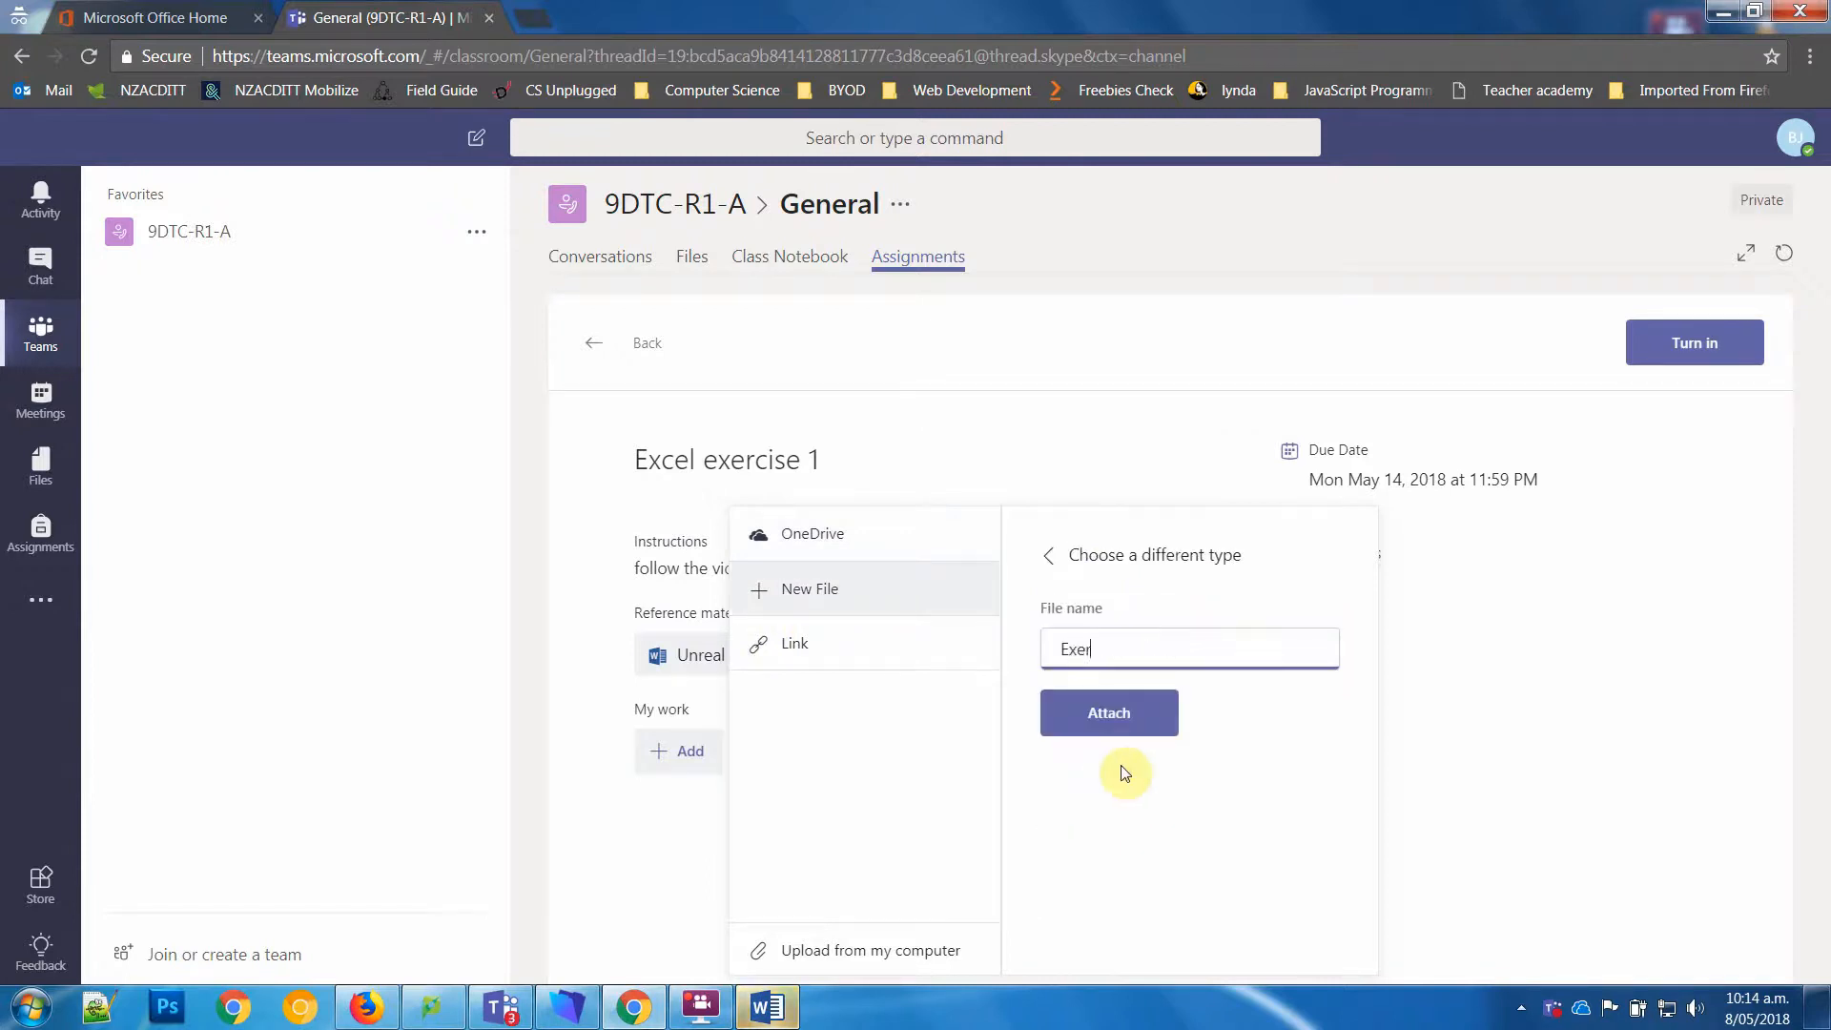
{"action": "type", "text": "1"}
{"action": "left_click", "coordinate": [1150, 723]}
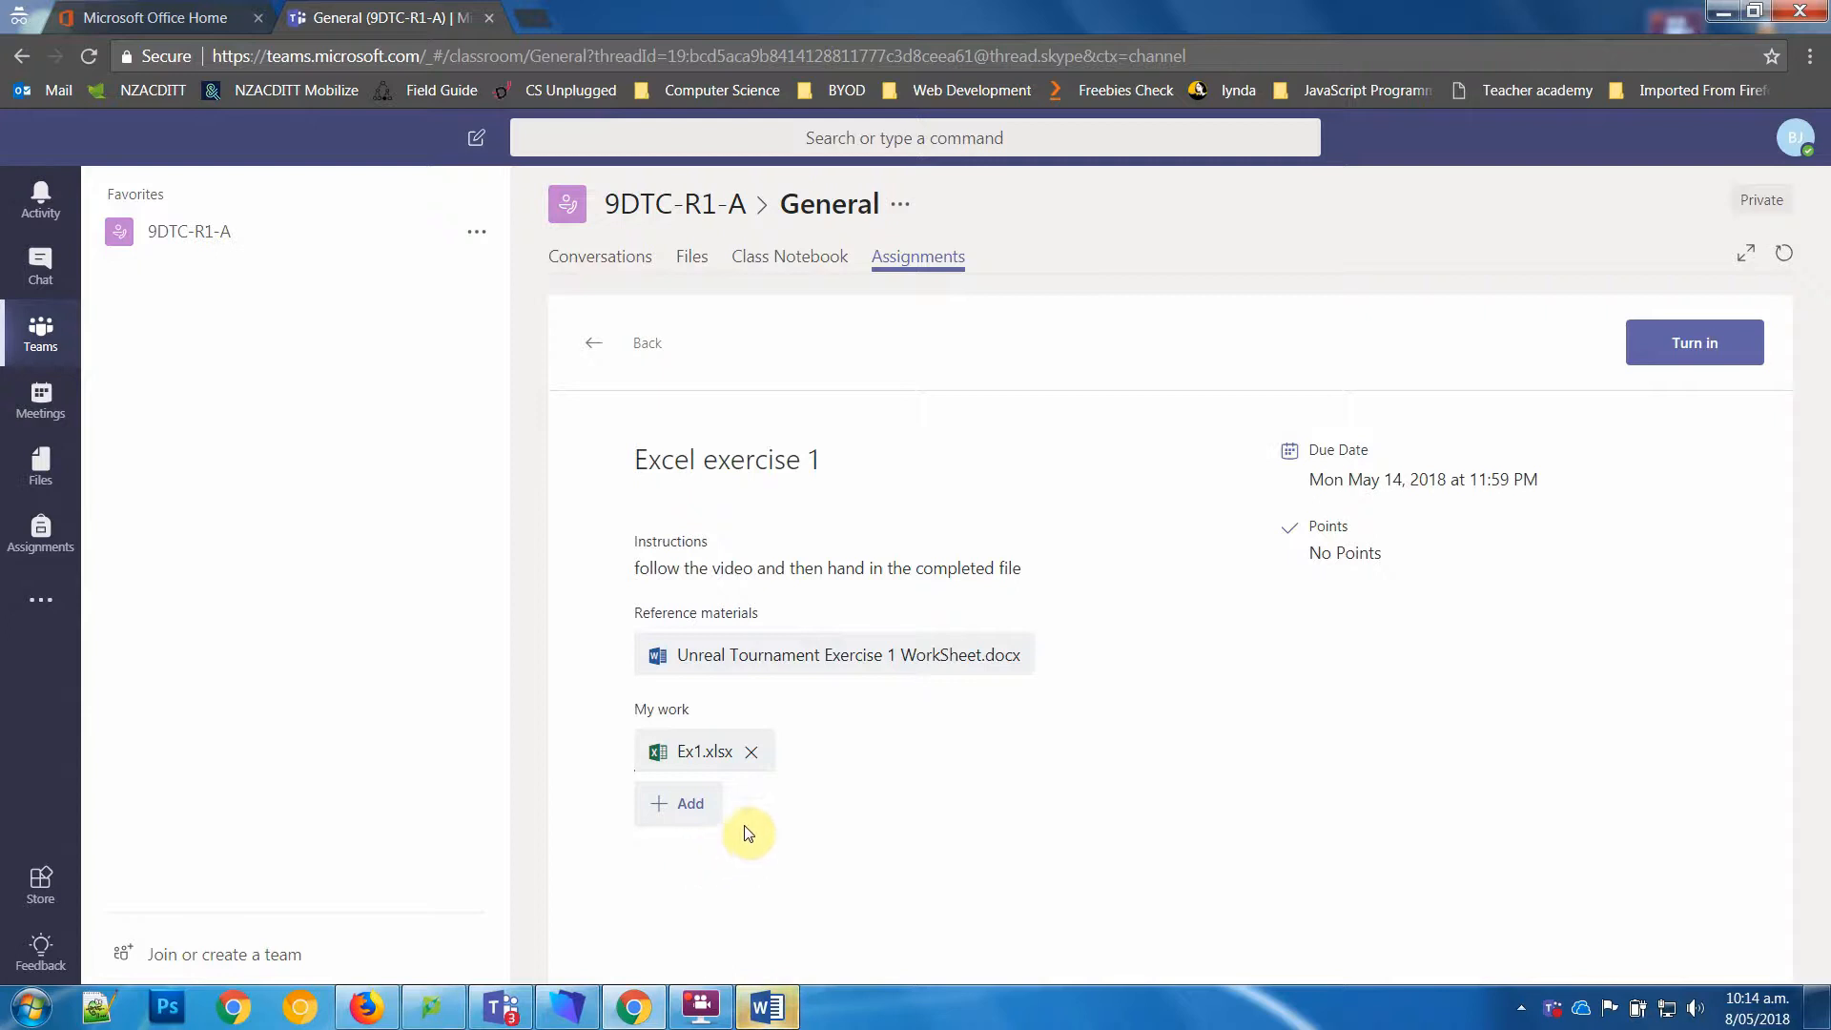
{"action": "left_click", "coordinate": [686, 760]}
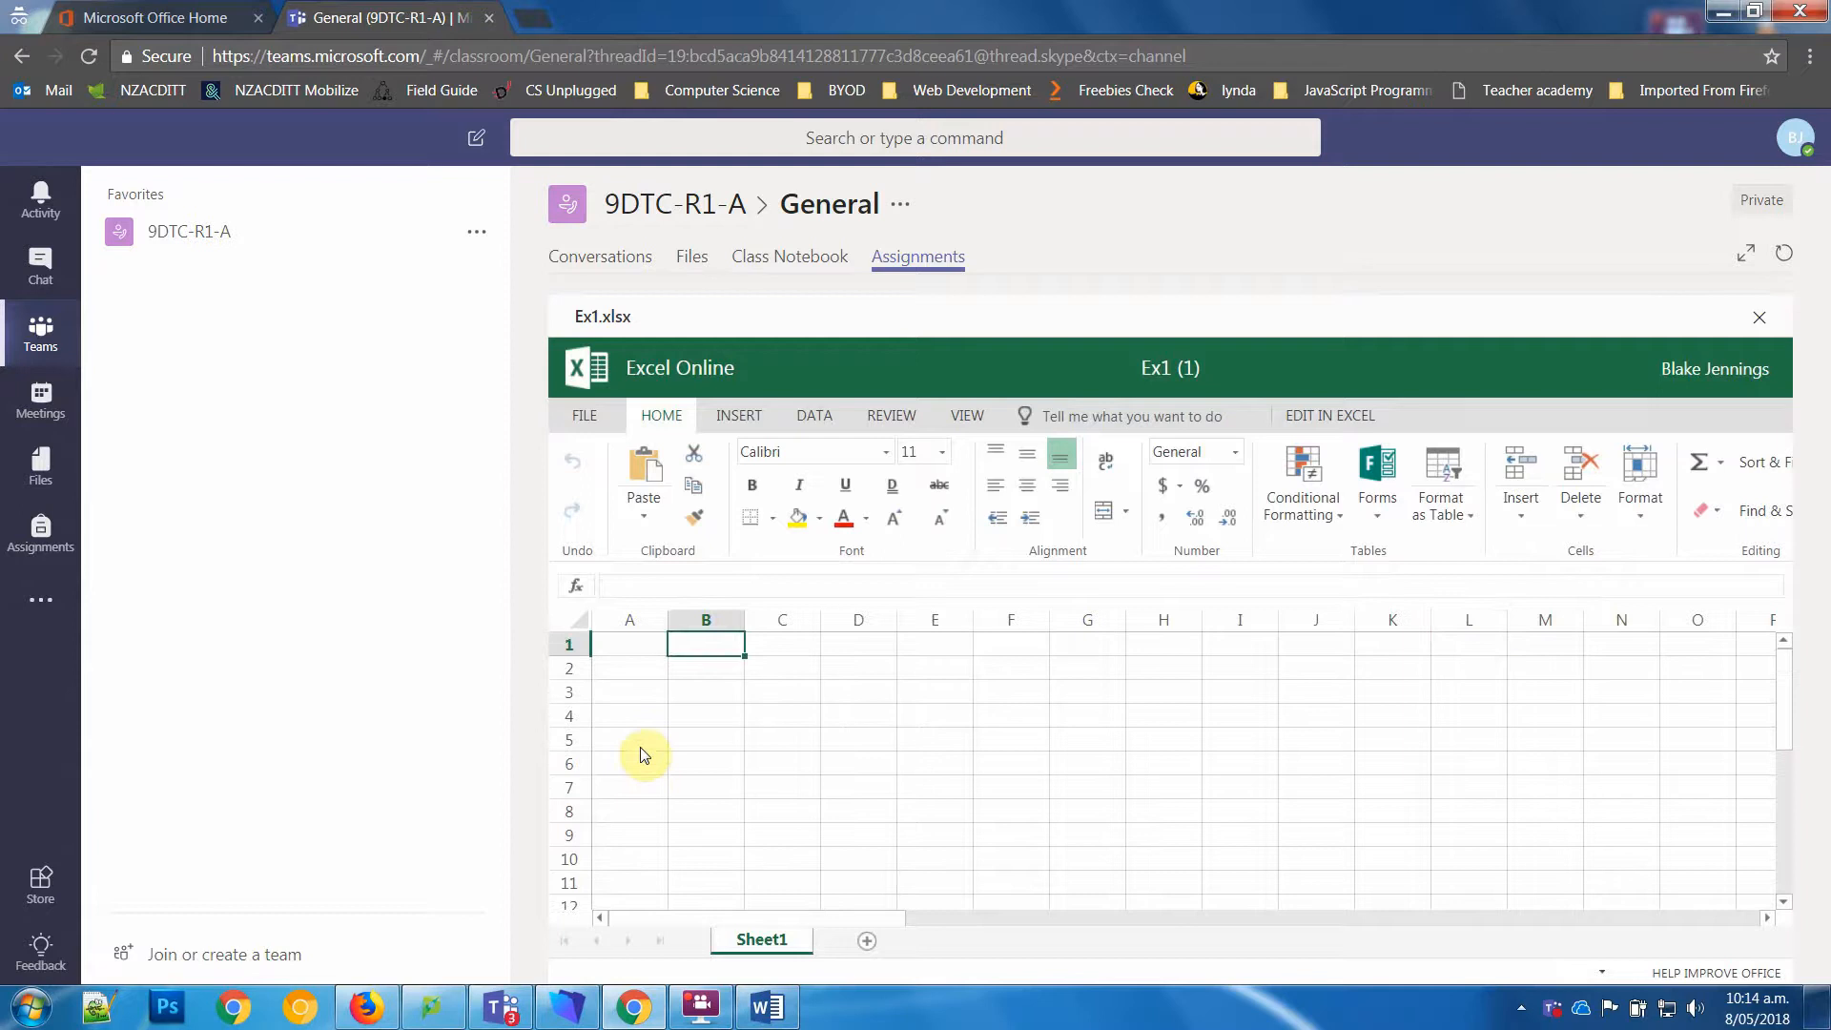
{"action": "type", "text": "sedfsdf"}
{"action": "key", "text": "BackSpace"}
{"action": "key", "text": "BackSpace"}
{"action": "key", "text": "BackSpace"}
{"action": "key", "text": "BackSpace"}
{"action": "key", "text": "BackSpace"}
{"action": "key", "text": "BackSpace"}
{"action": "key", "text": "BackSpace"}
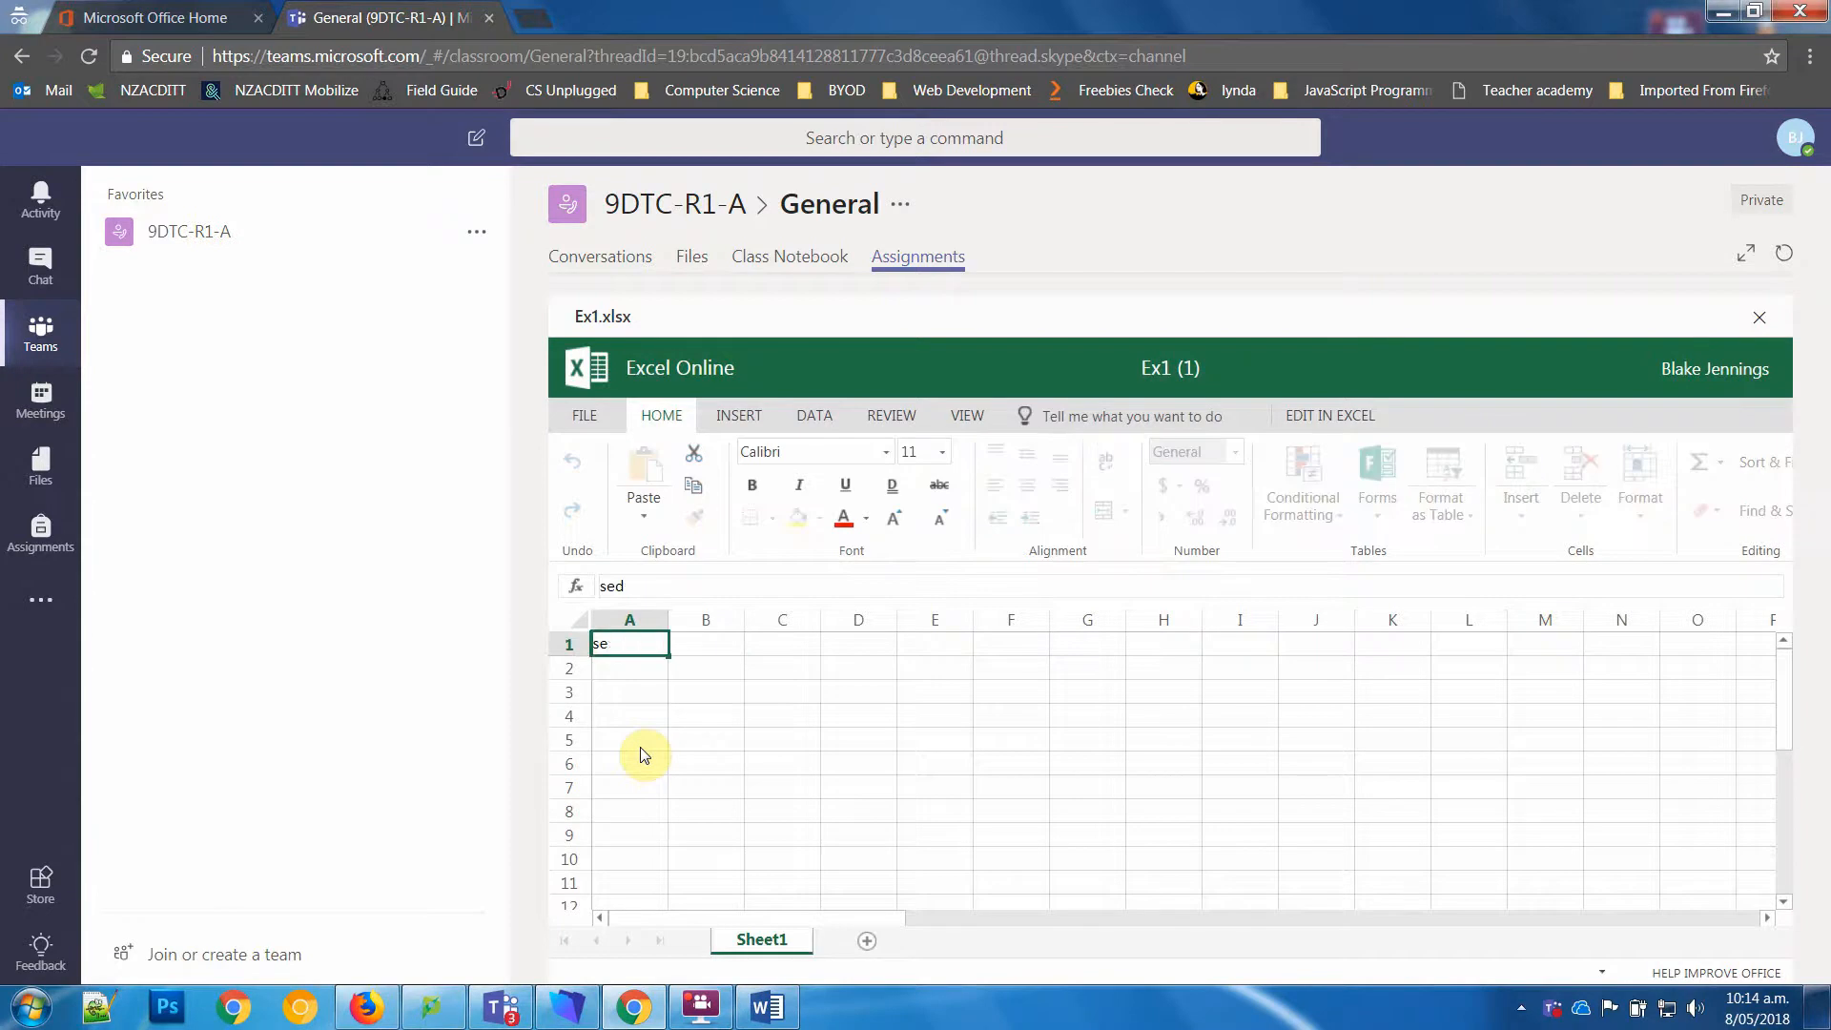
Step: Switch to the Word worksheet and arrange it side by side with the browser window holding the Ex1 spreadsheet
{"action": "left_click", "coordinate": [771, 1018]}
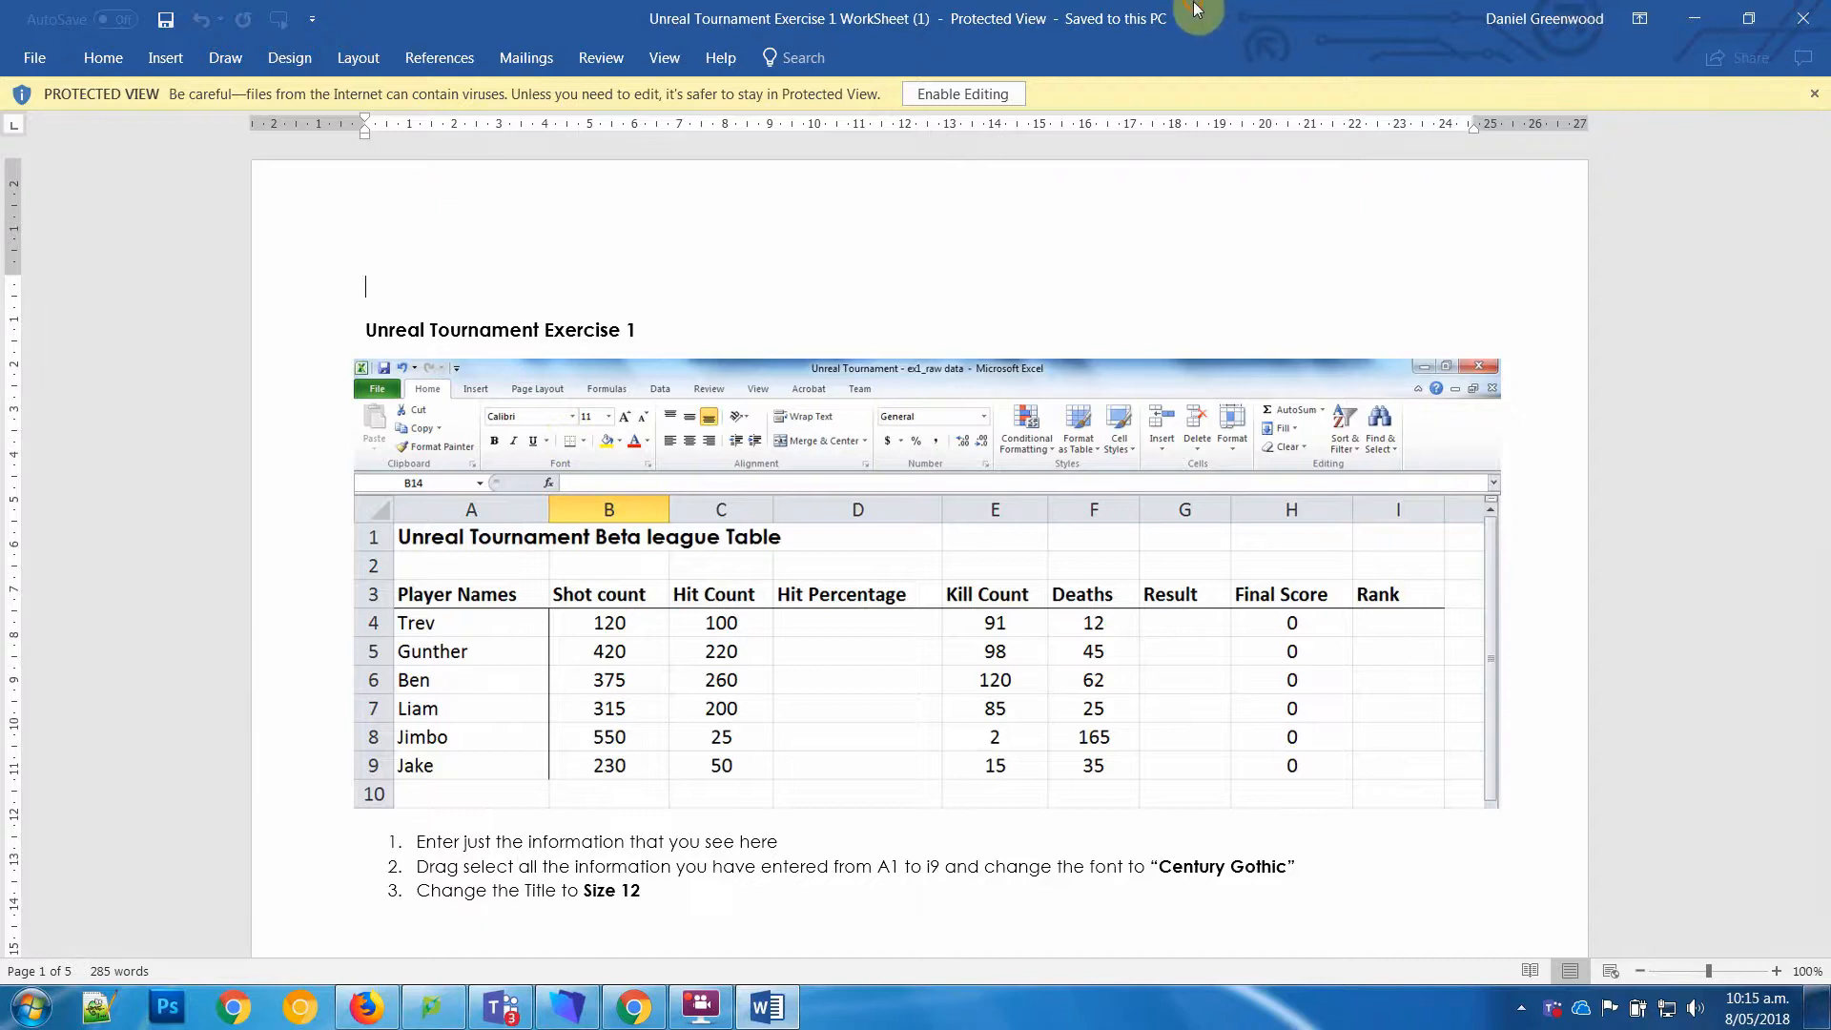
{"action": "left_click_drag", "start_coordinate": [1204, 14], "coordinate": [5, 386]}
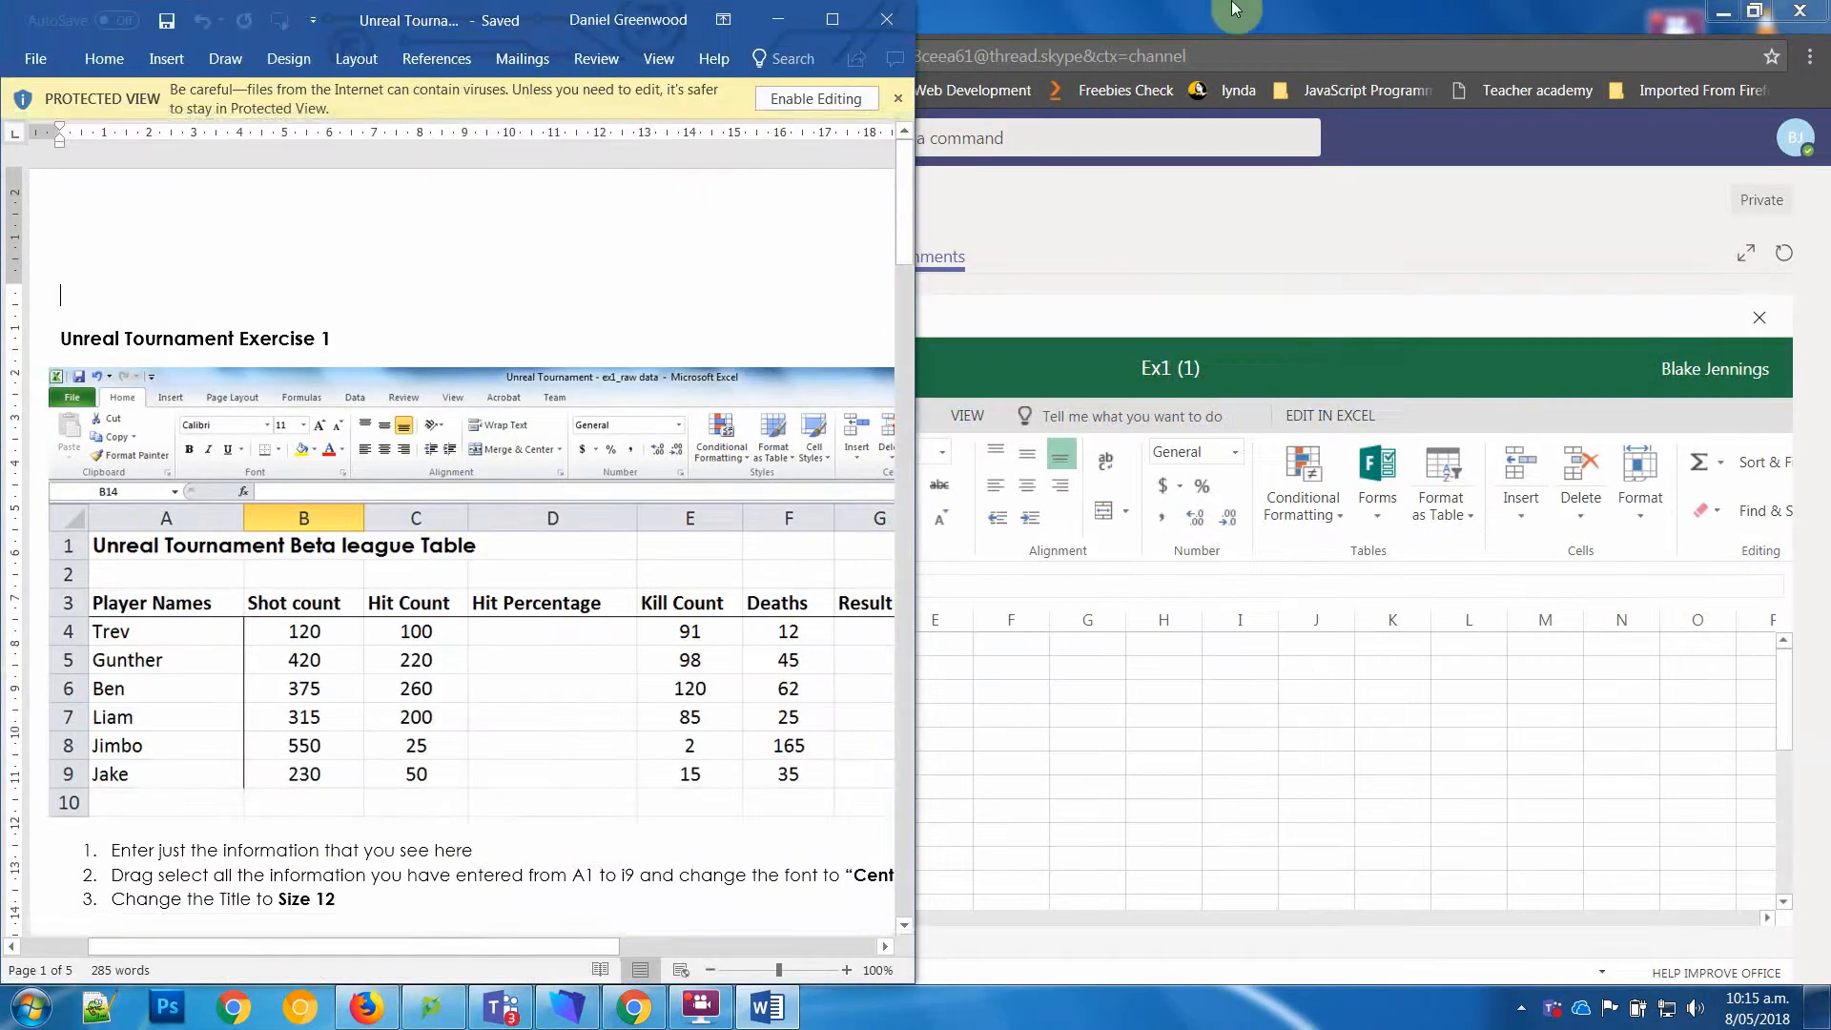
{"action": "left_click_drag", "start_coordinate": [1242, 29], "coordinate": [1825, 7]}
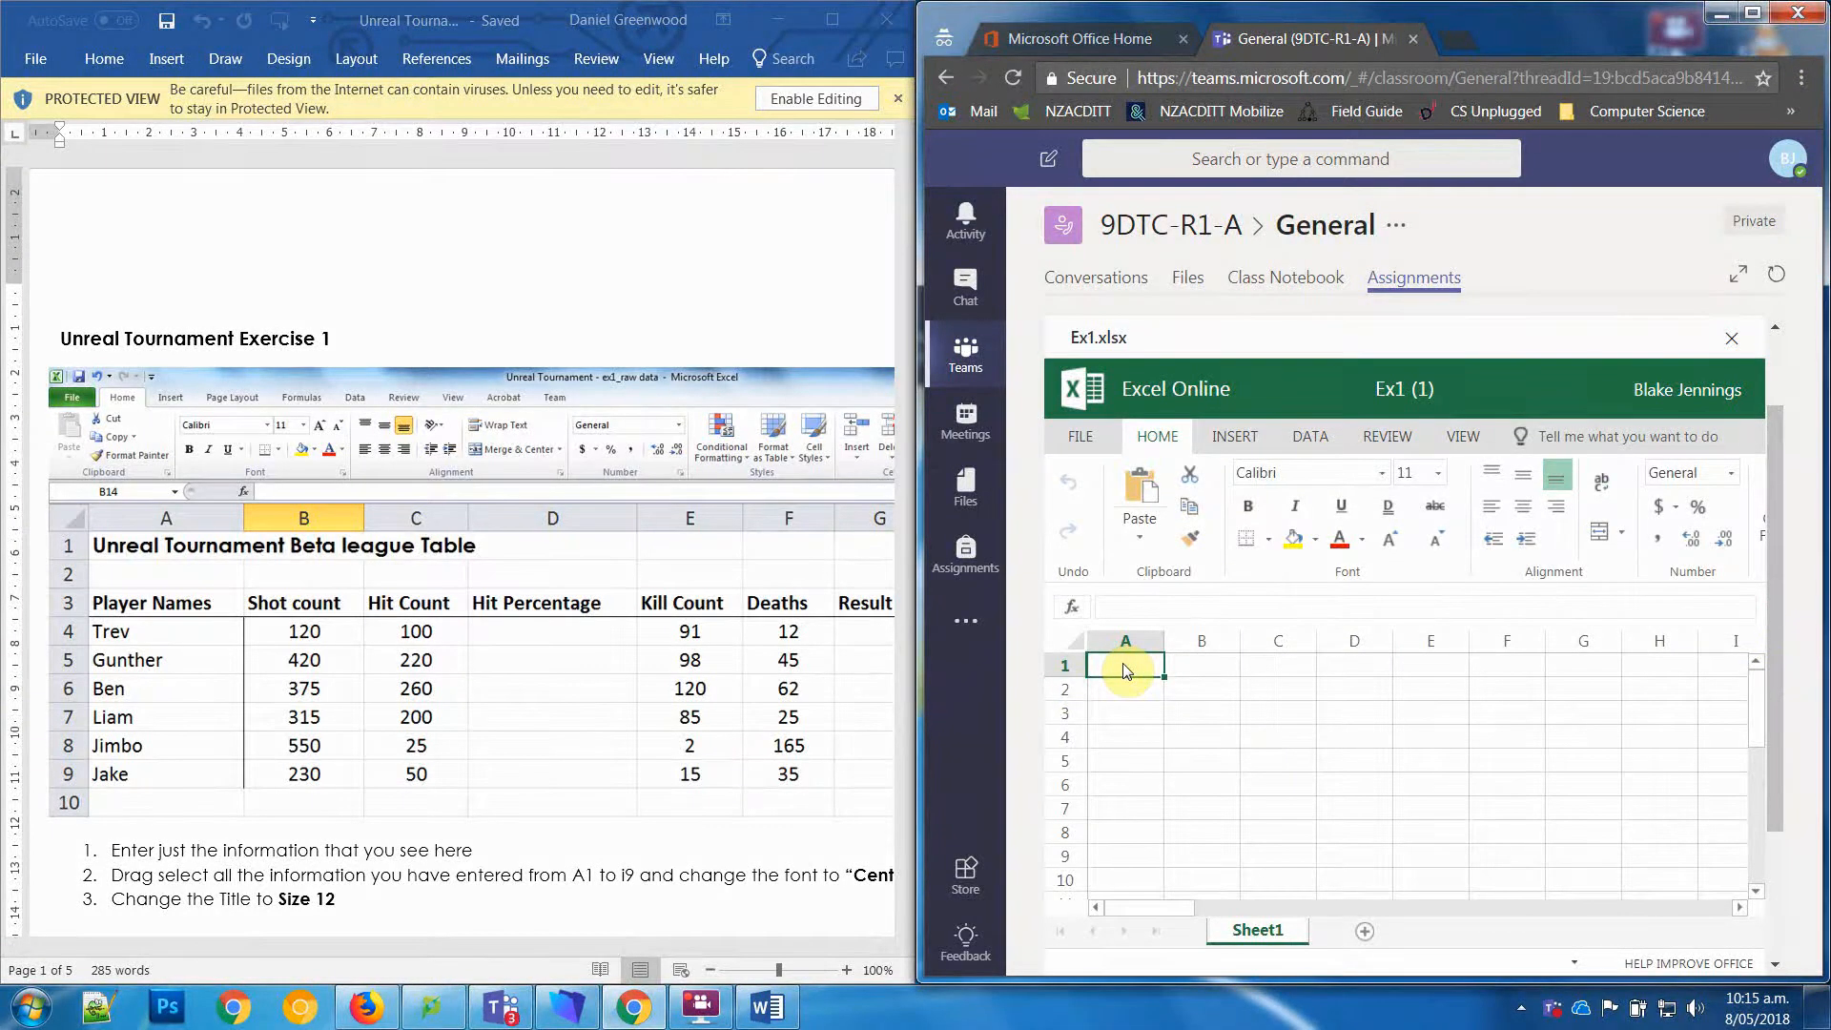
Step: Enter the title "Unreal Tournament Beta League Table" in cell A1
{"action": "type", "text": "nrea"}
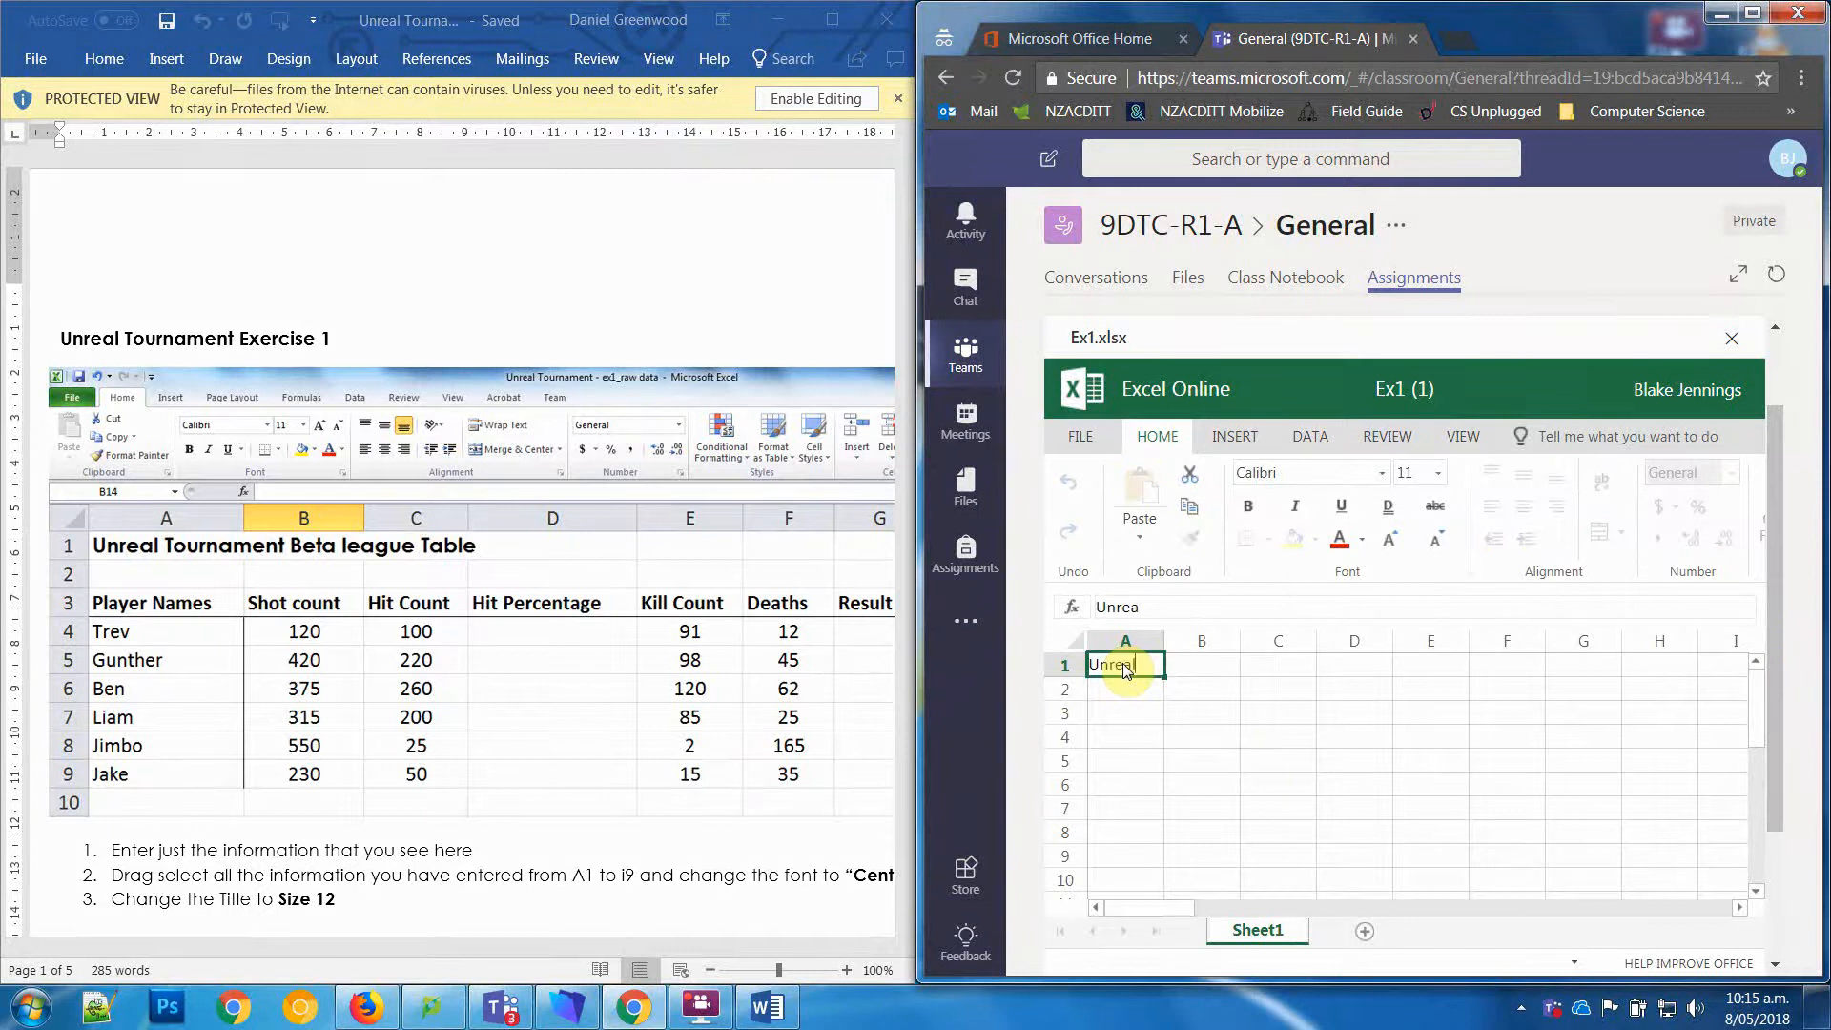
{"action": "type", "text": "l Tournament Beta League Tab"}
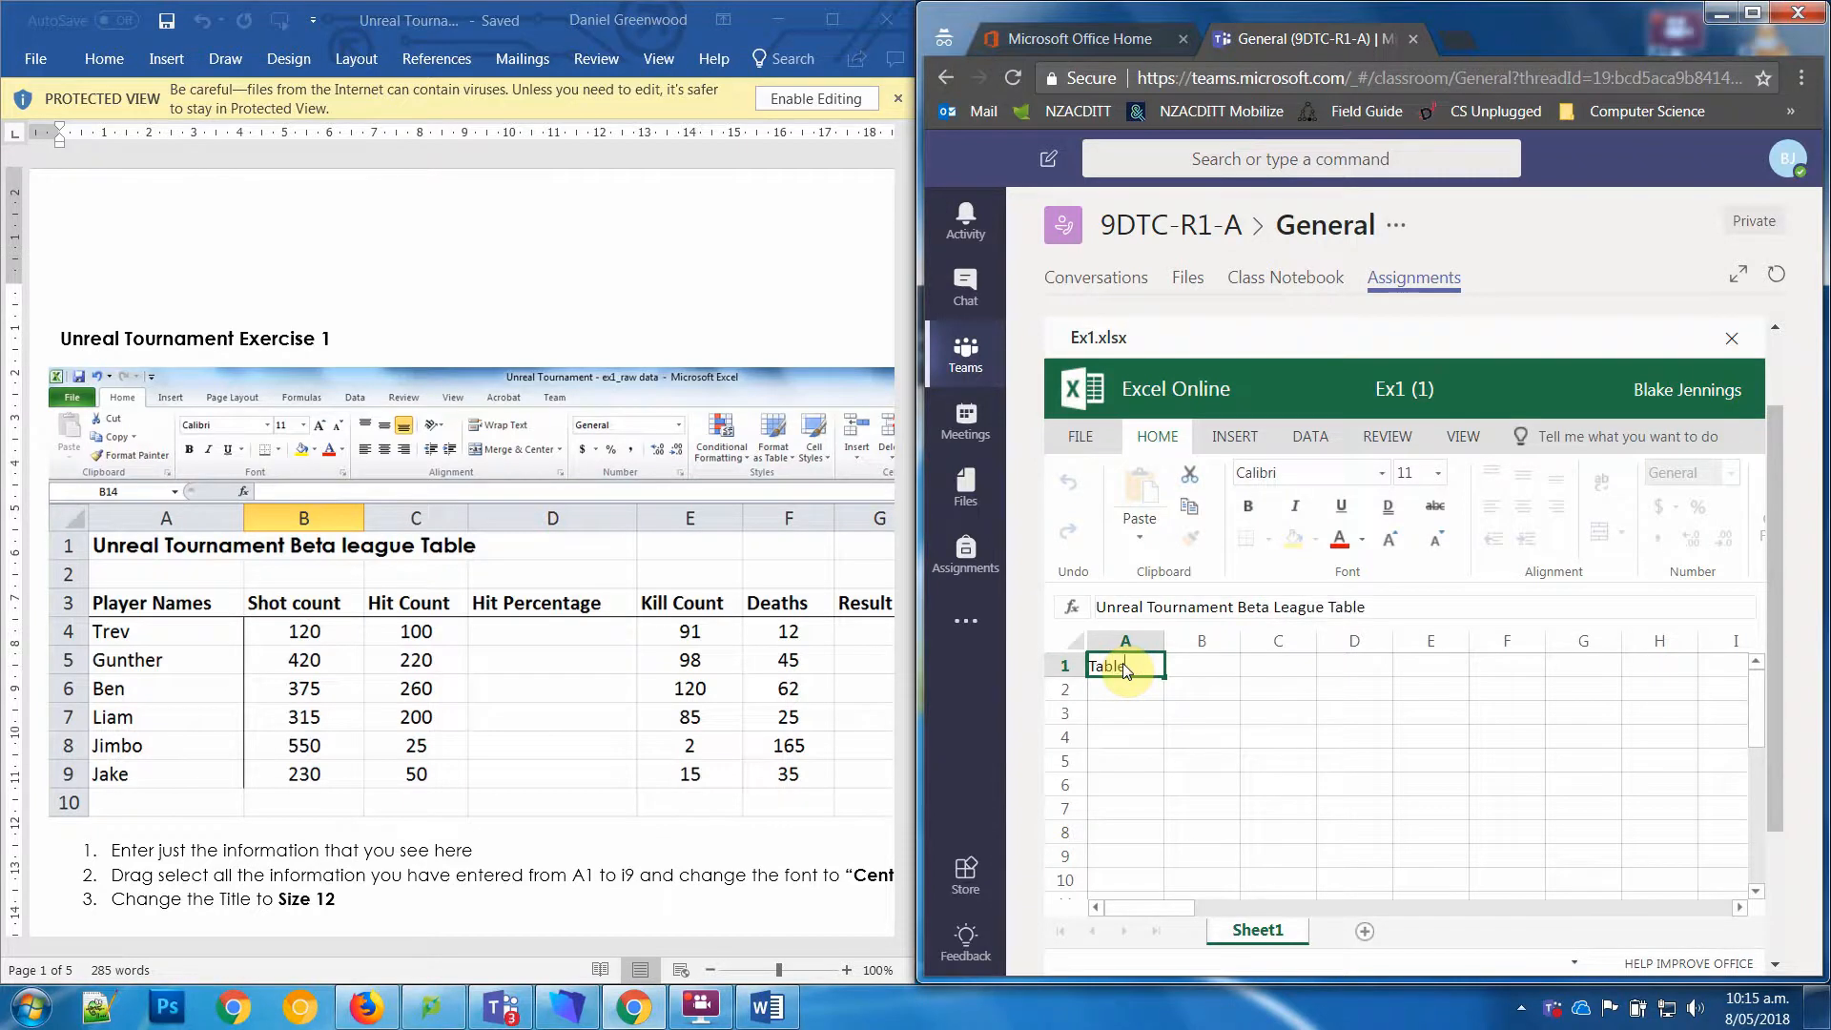
{"action": "type", "text": "le"}
{"action": "key", "text": "Return"}
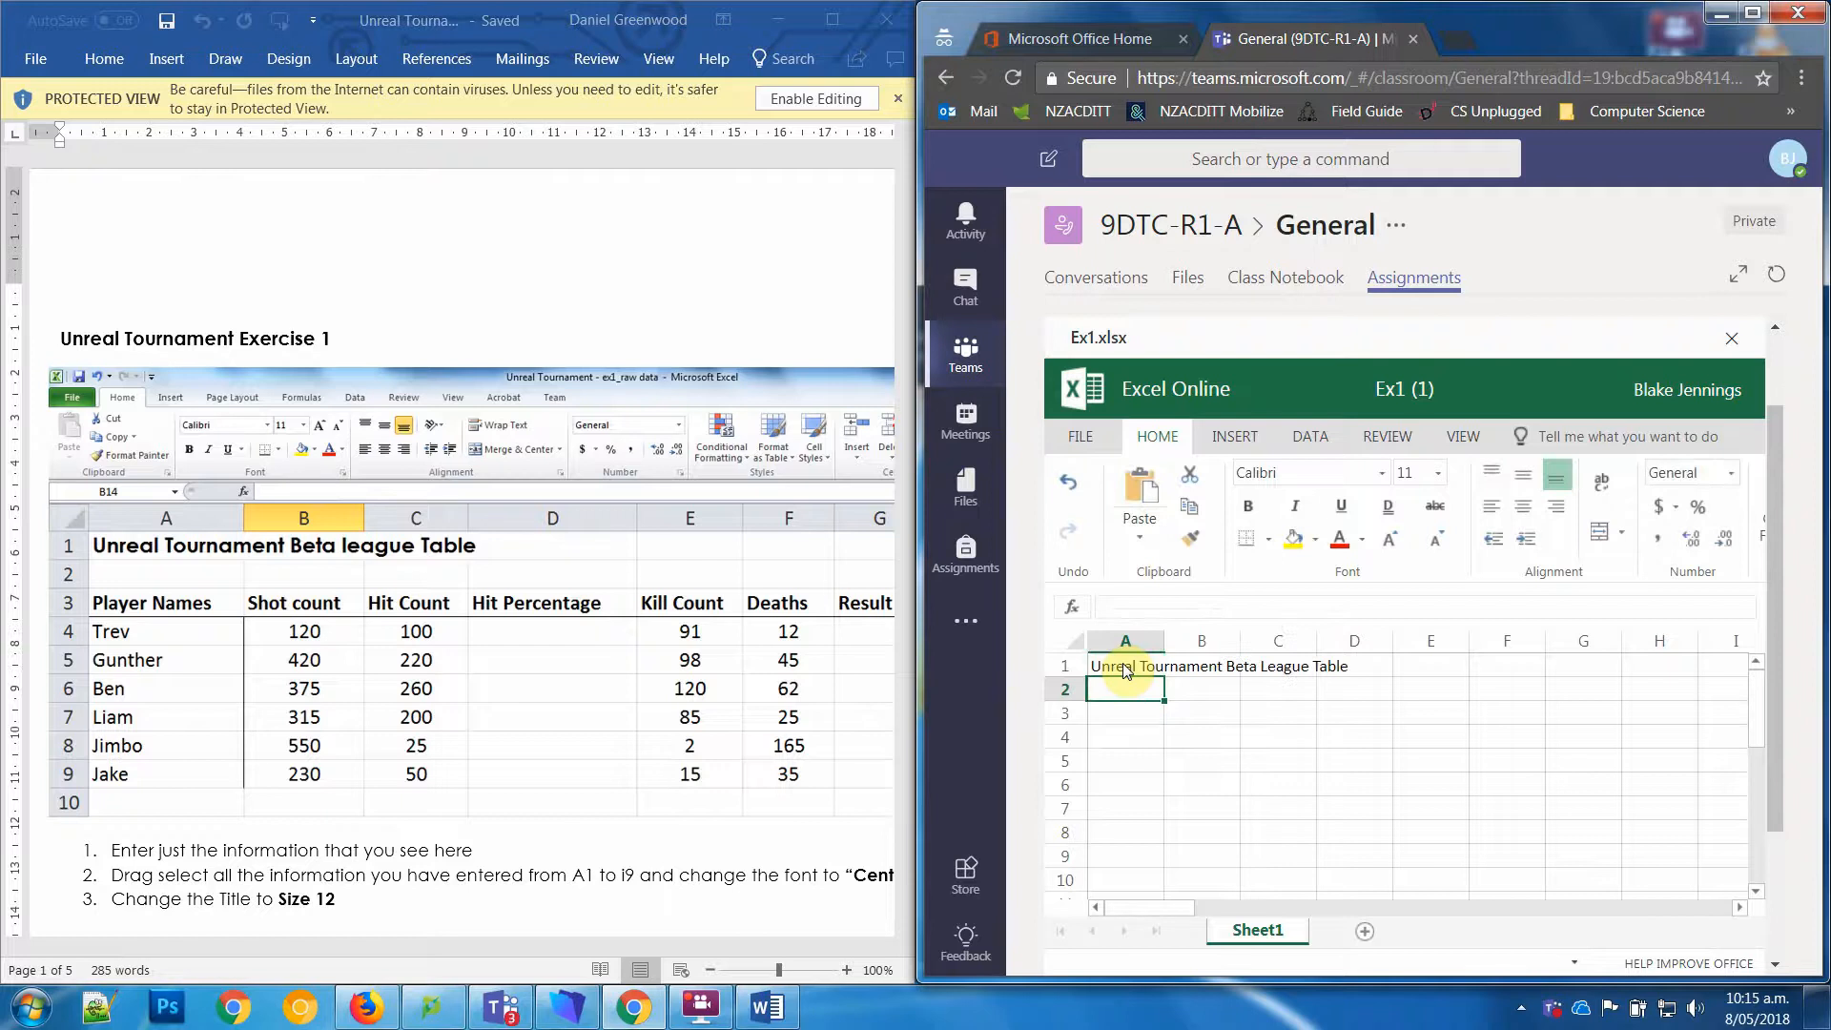
Step: Enter the heading "Player Names" in cell A3, leaving row 2 empty
{"action": "key", "text": "Return"}
{"action": "type", "text": "PLa"}
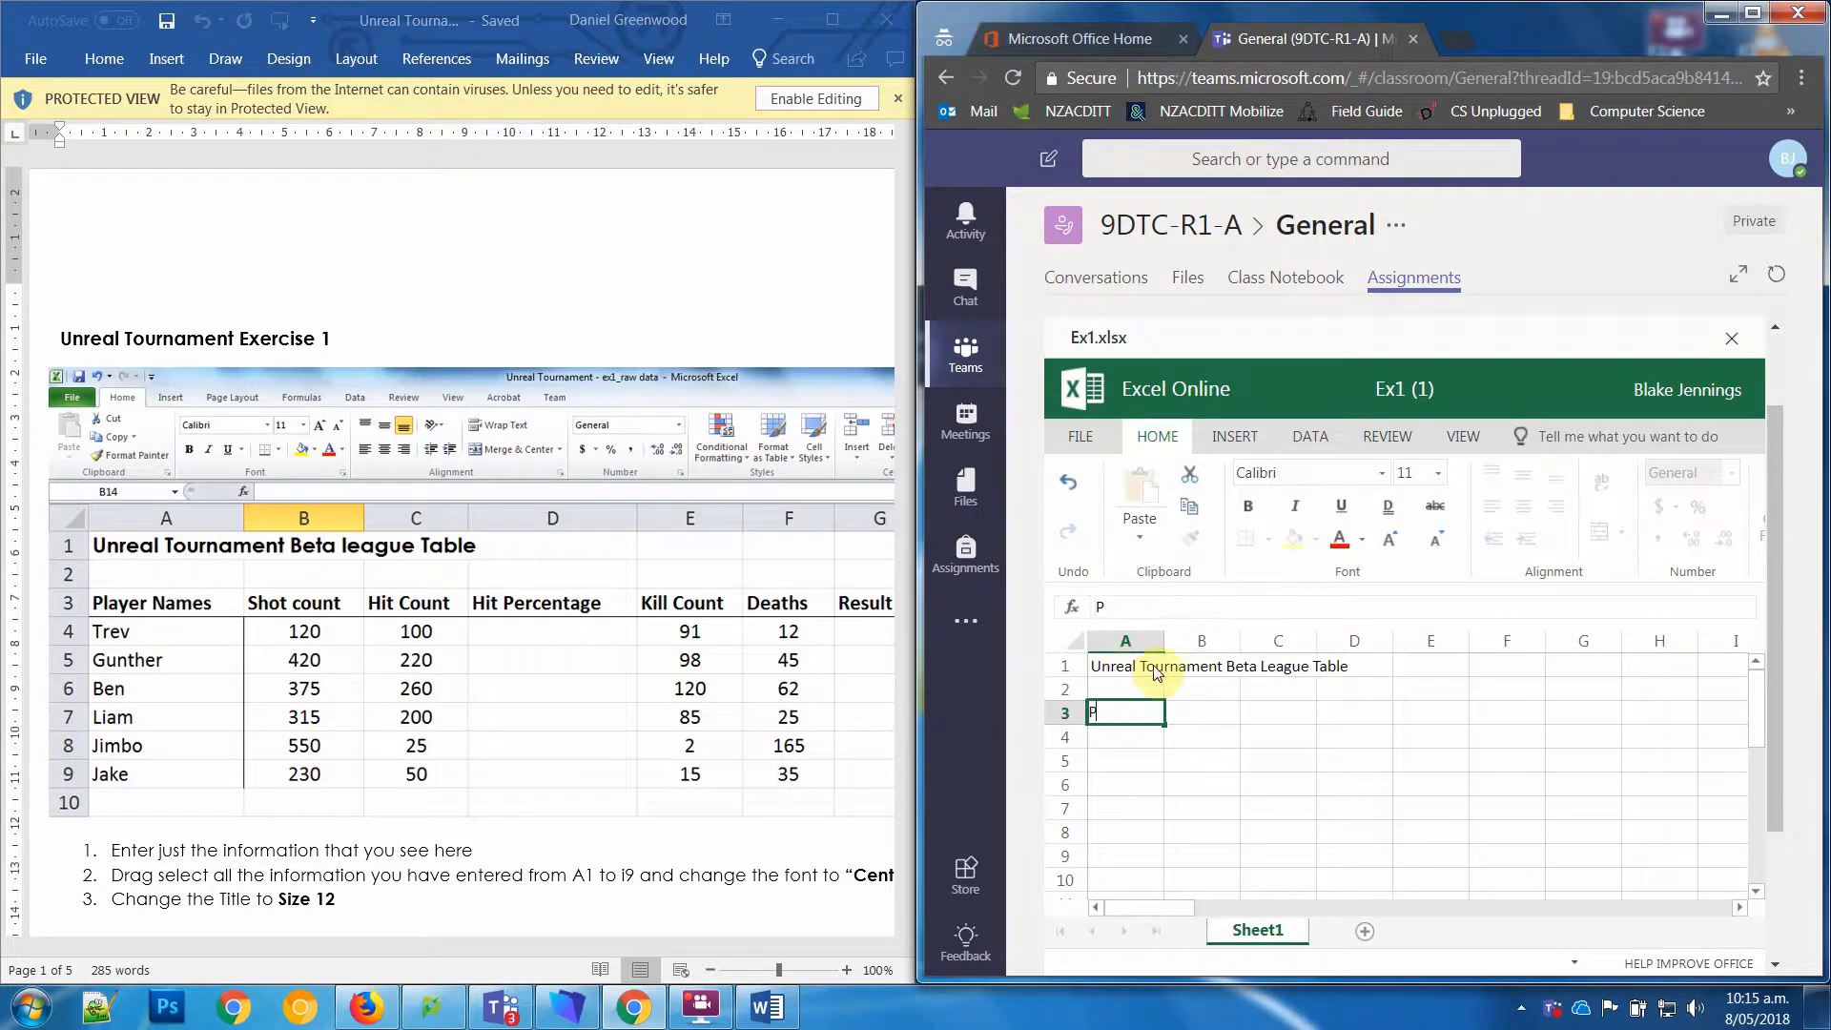
{"action": "left_click", "coordinate": [1125, 668]}
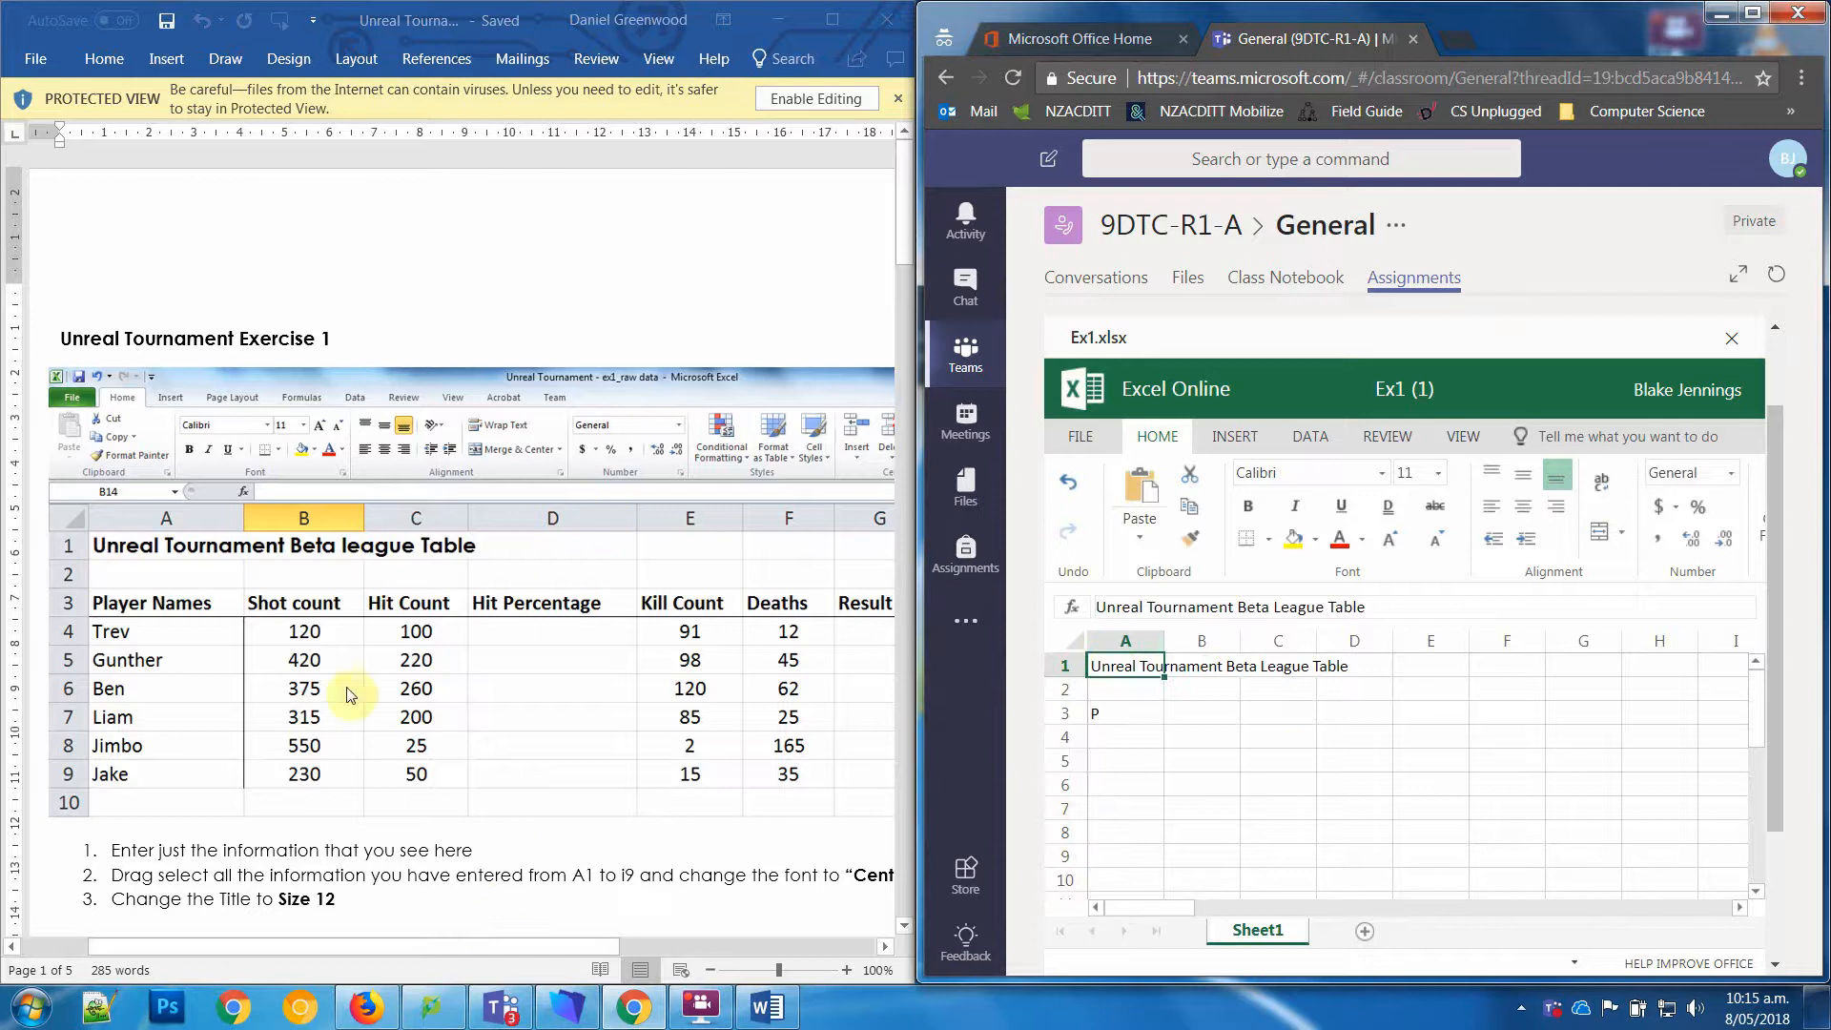
{"action": "left_click", "coordinate": [1113, 723]}
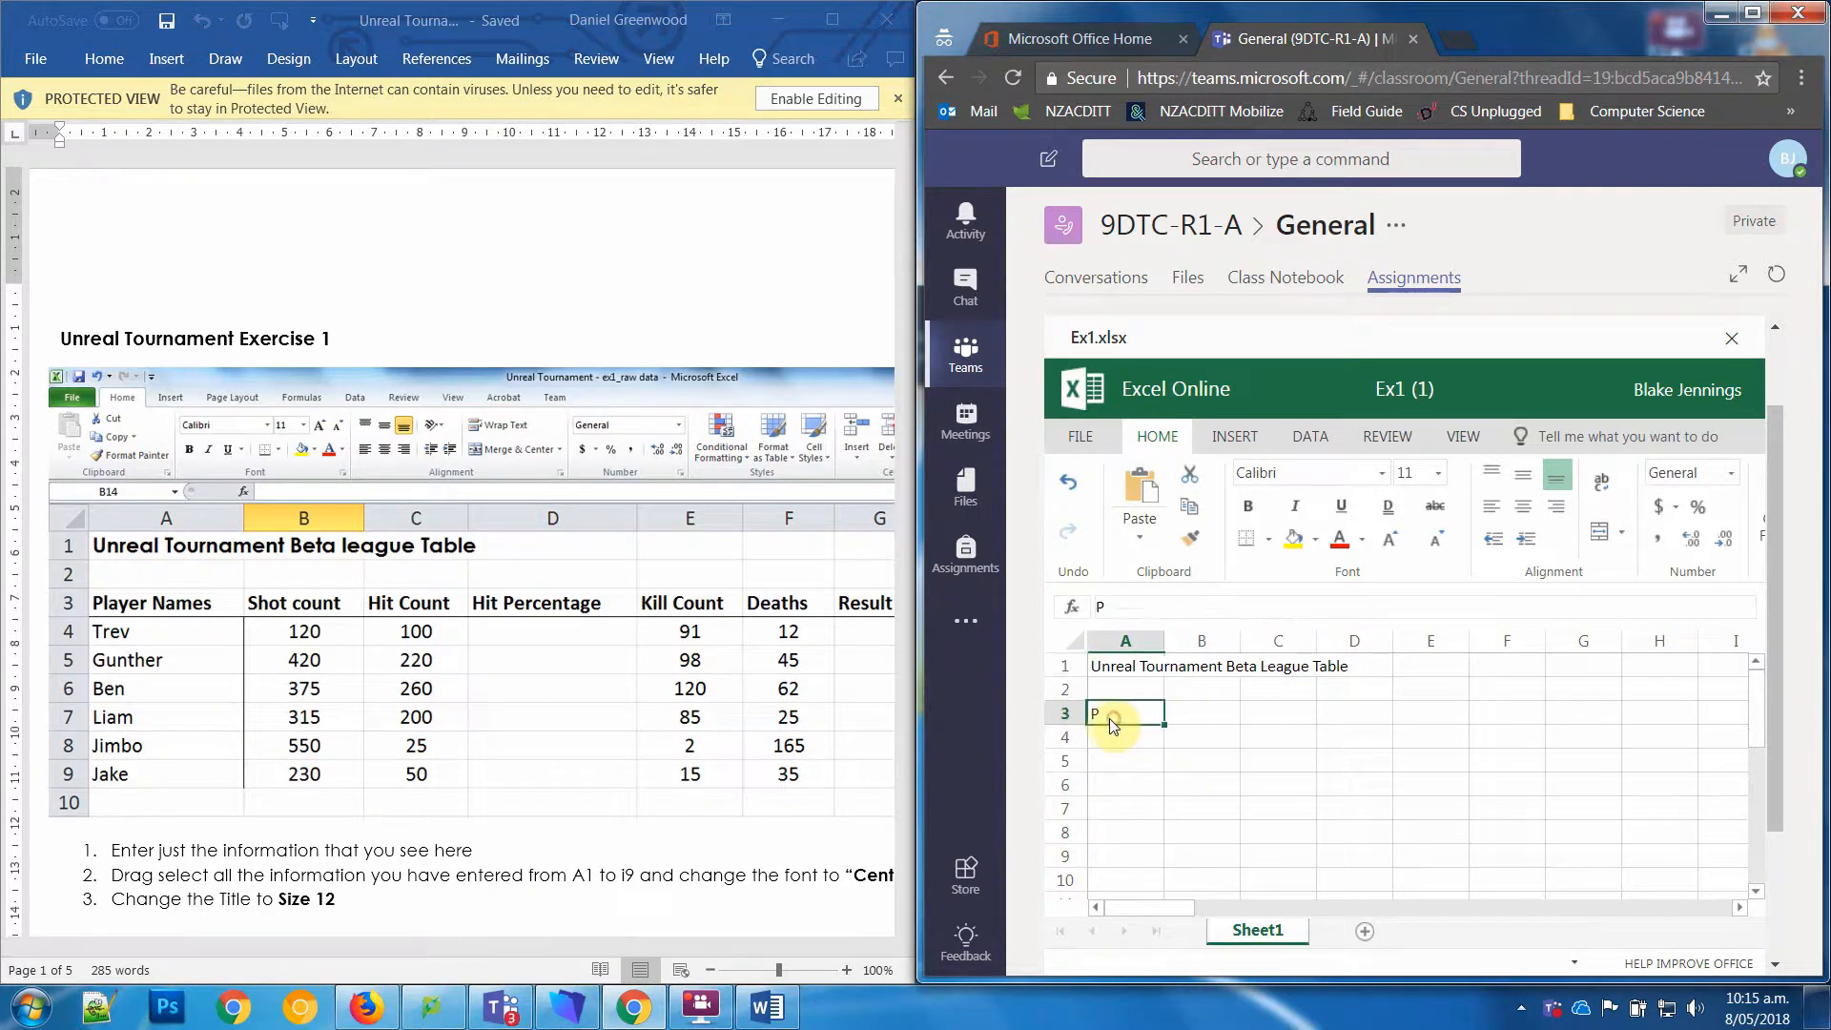
{"action": "type", "text": "Pla"}
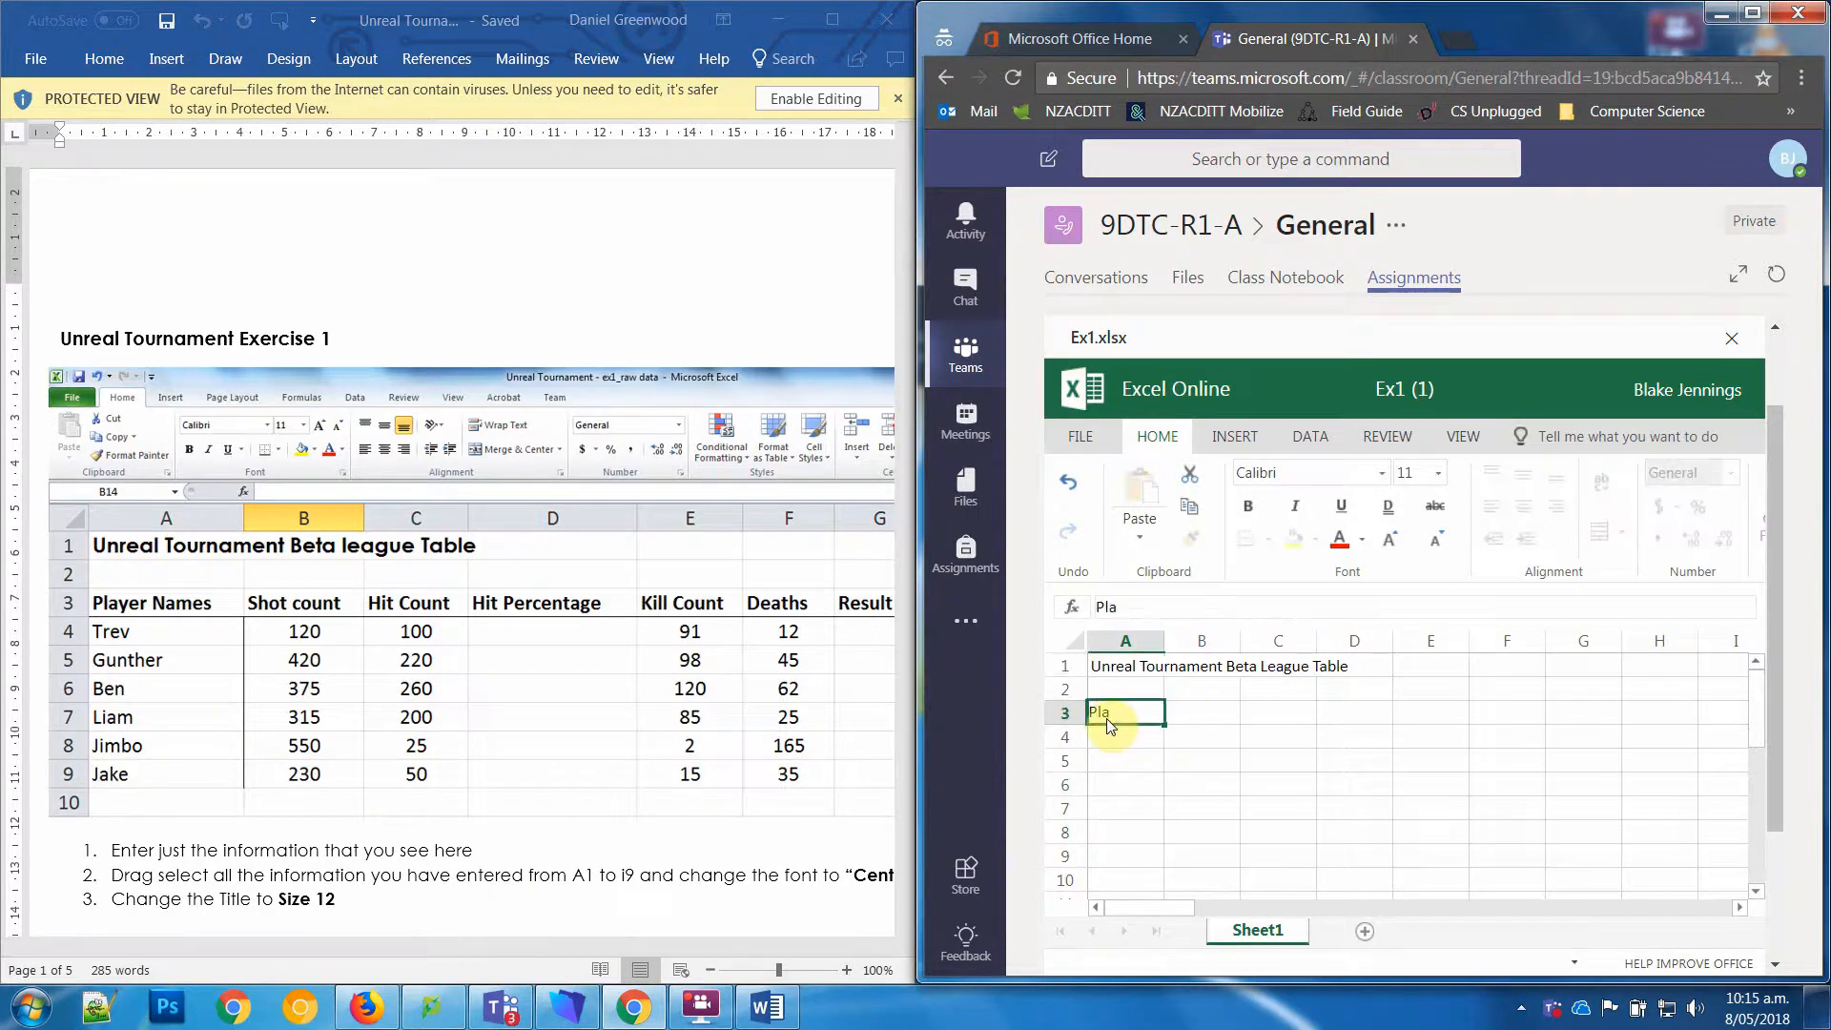
{"action": "type", "text": "yer Names"}
{"action": "key", "text": "Tab"}
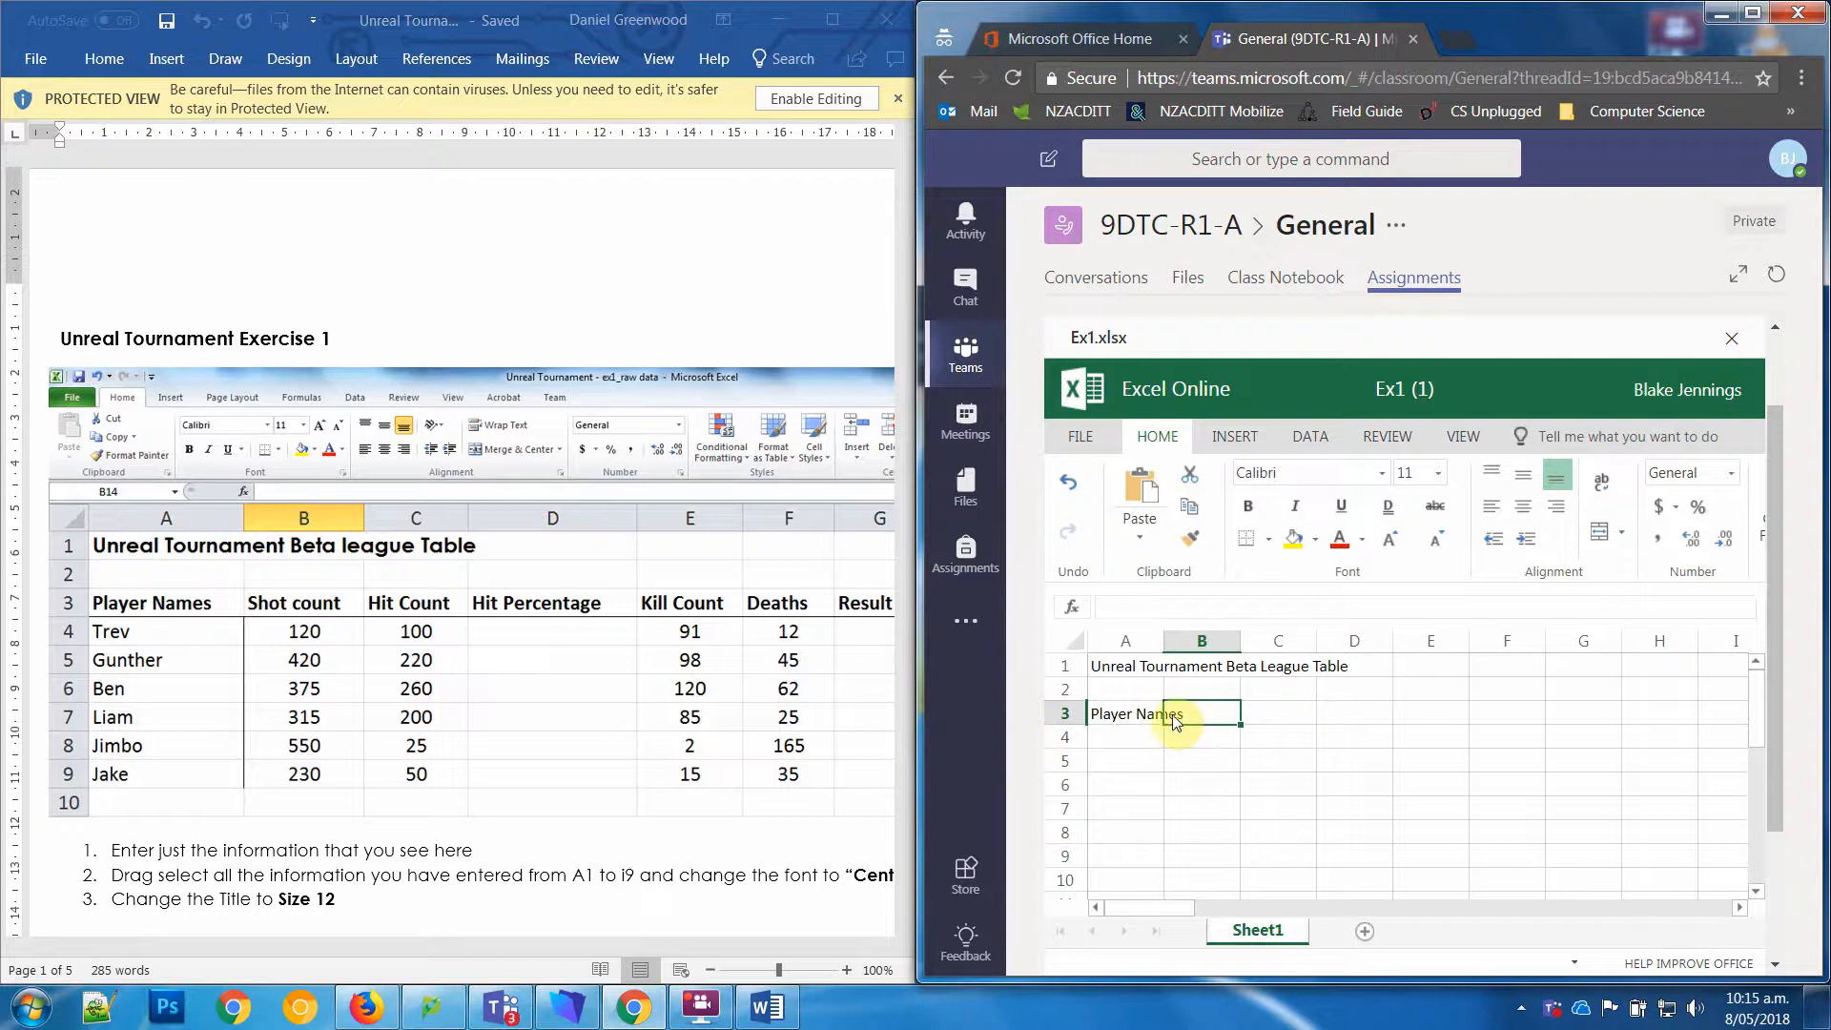
Step: Compare the contents of cells A3 and B3 in the formula bar to see which cell holds the heading
{"action": "left_click", "coordinate": [1135, 606]}
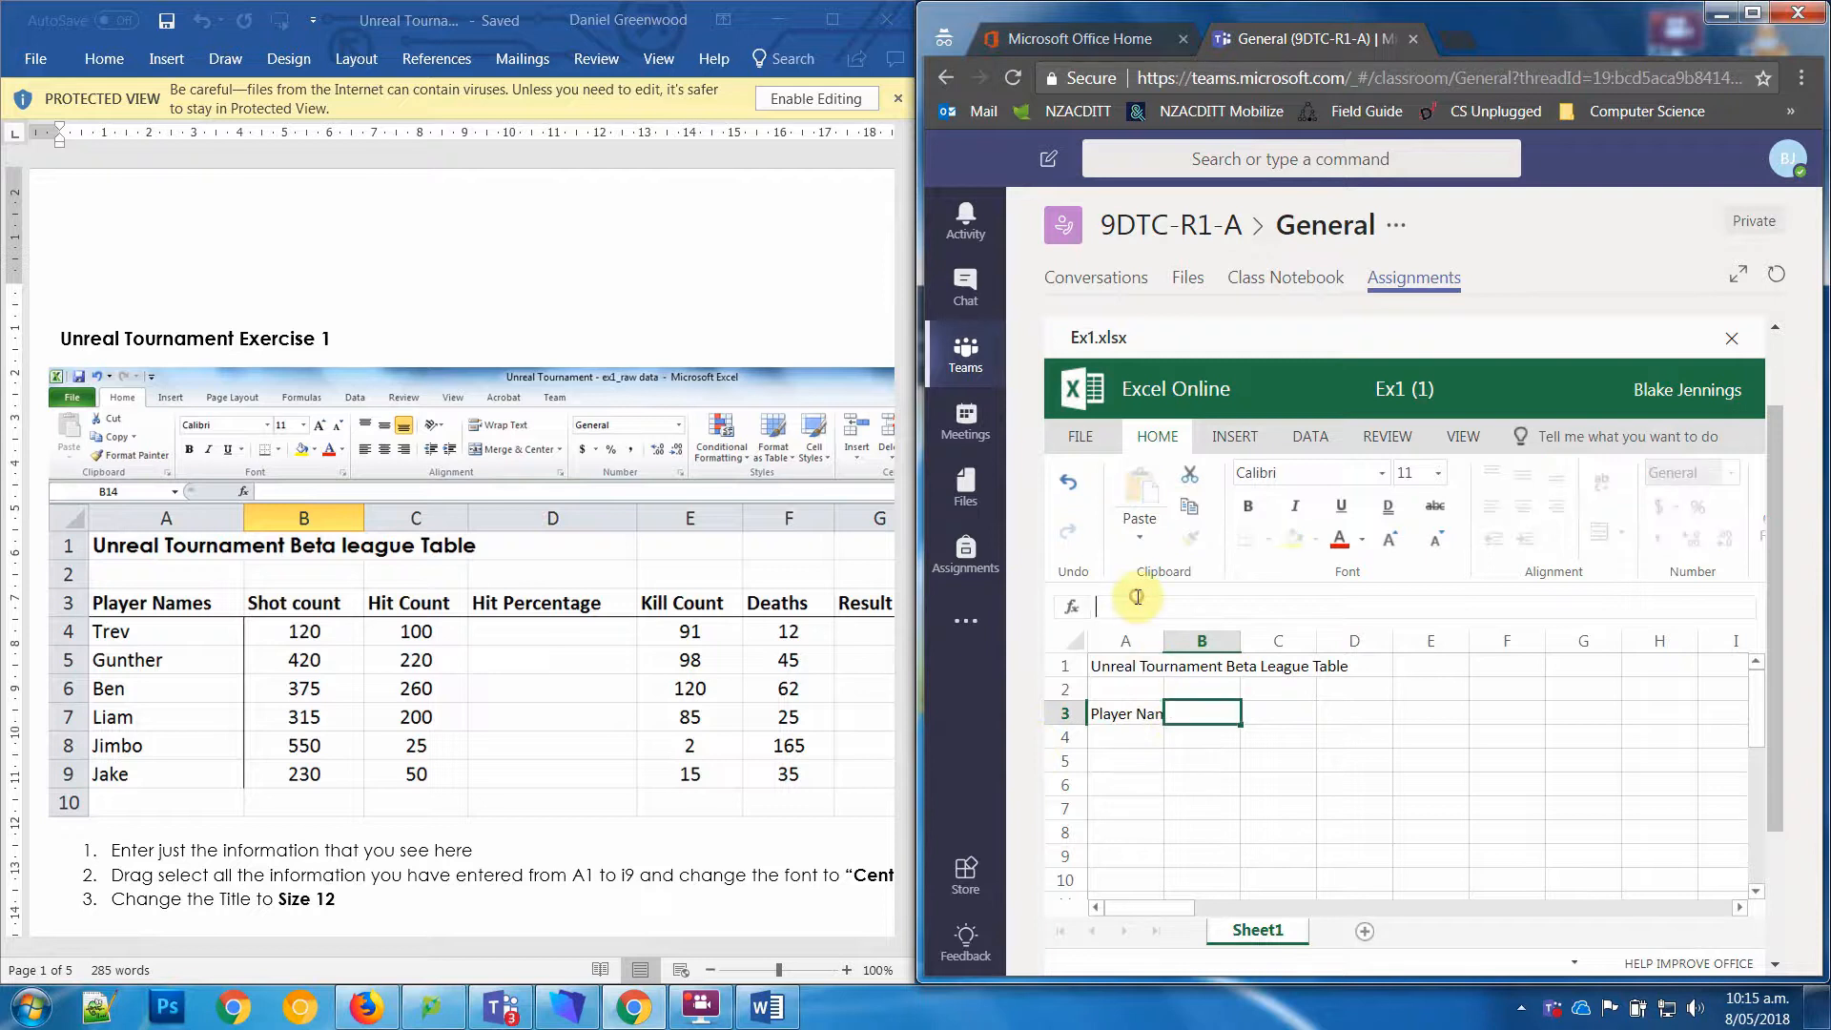
{"action": "key", "text": "Return"}
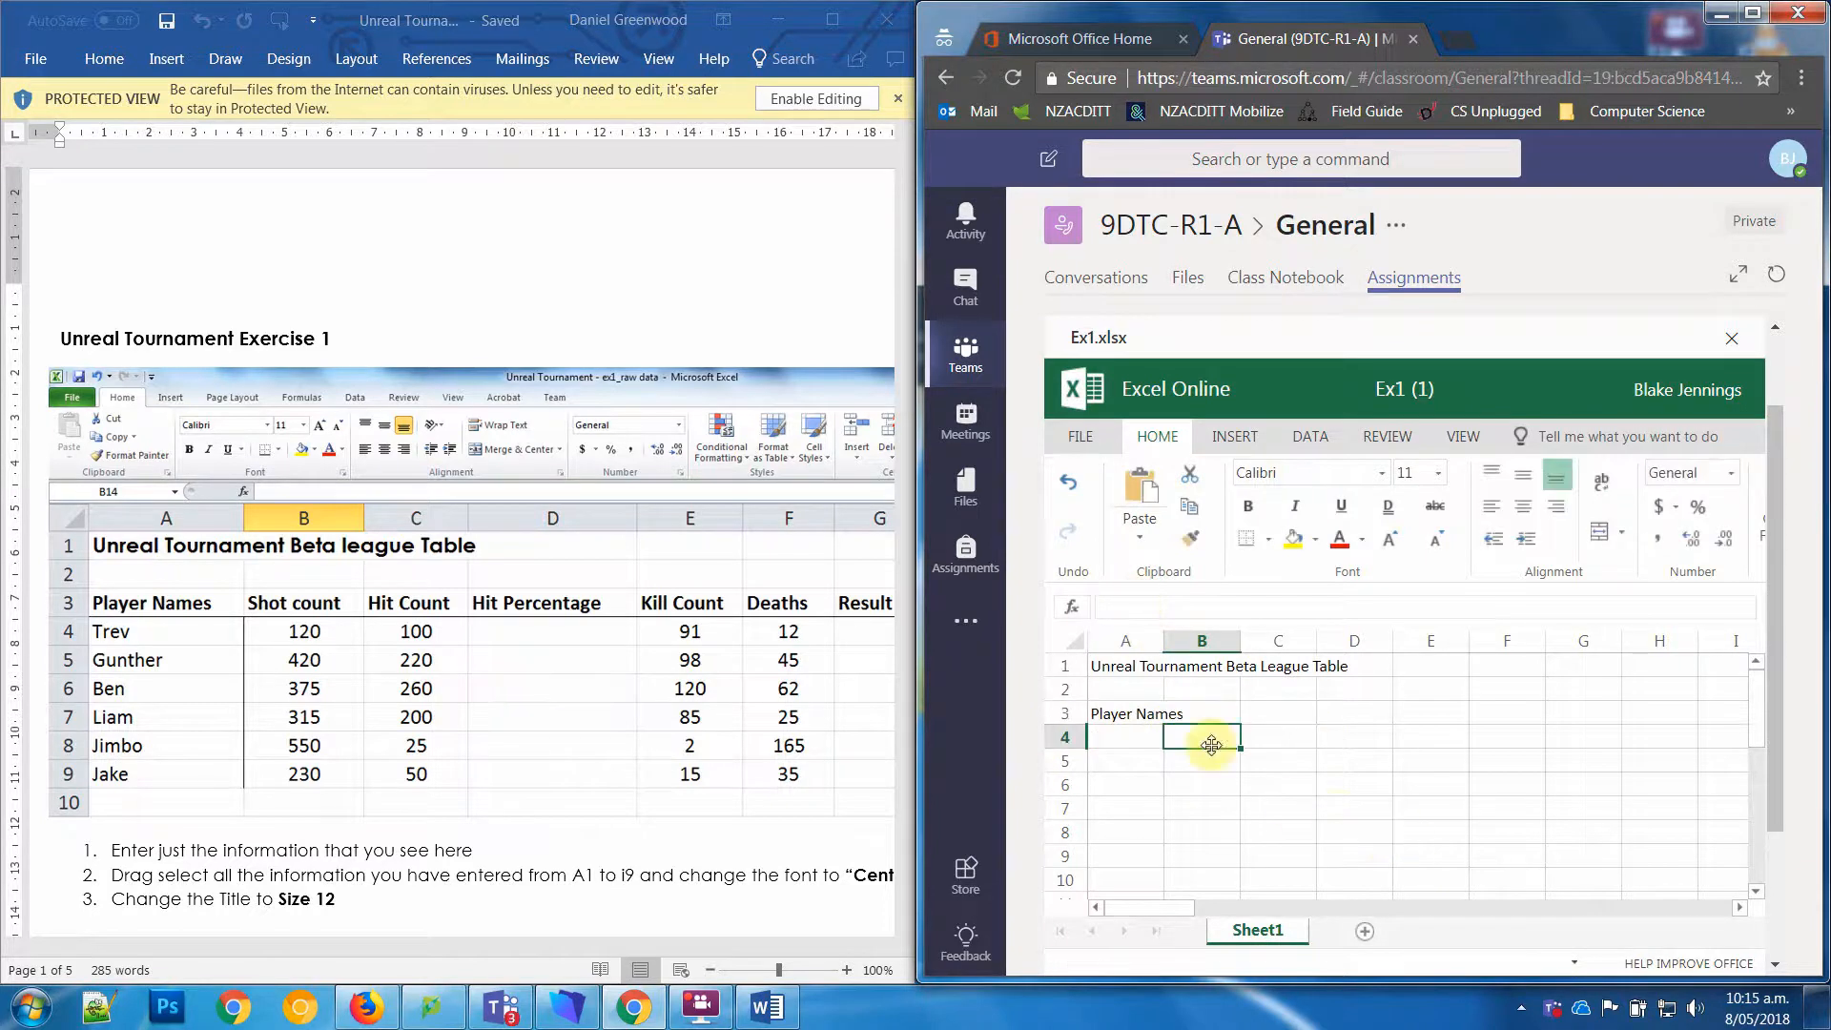
{"action": "left_click", "coordinate": [1145, 717]}
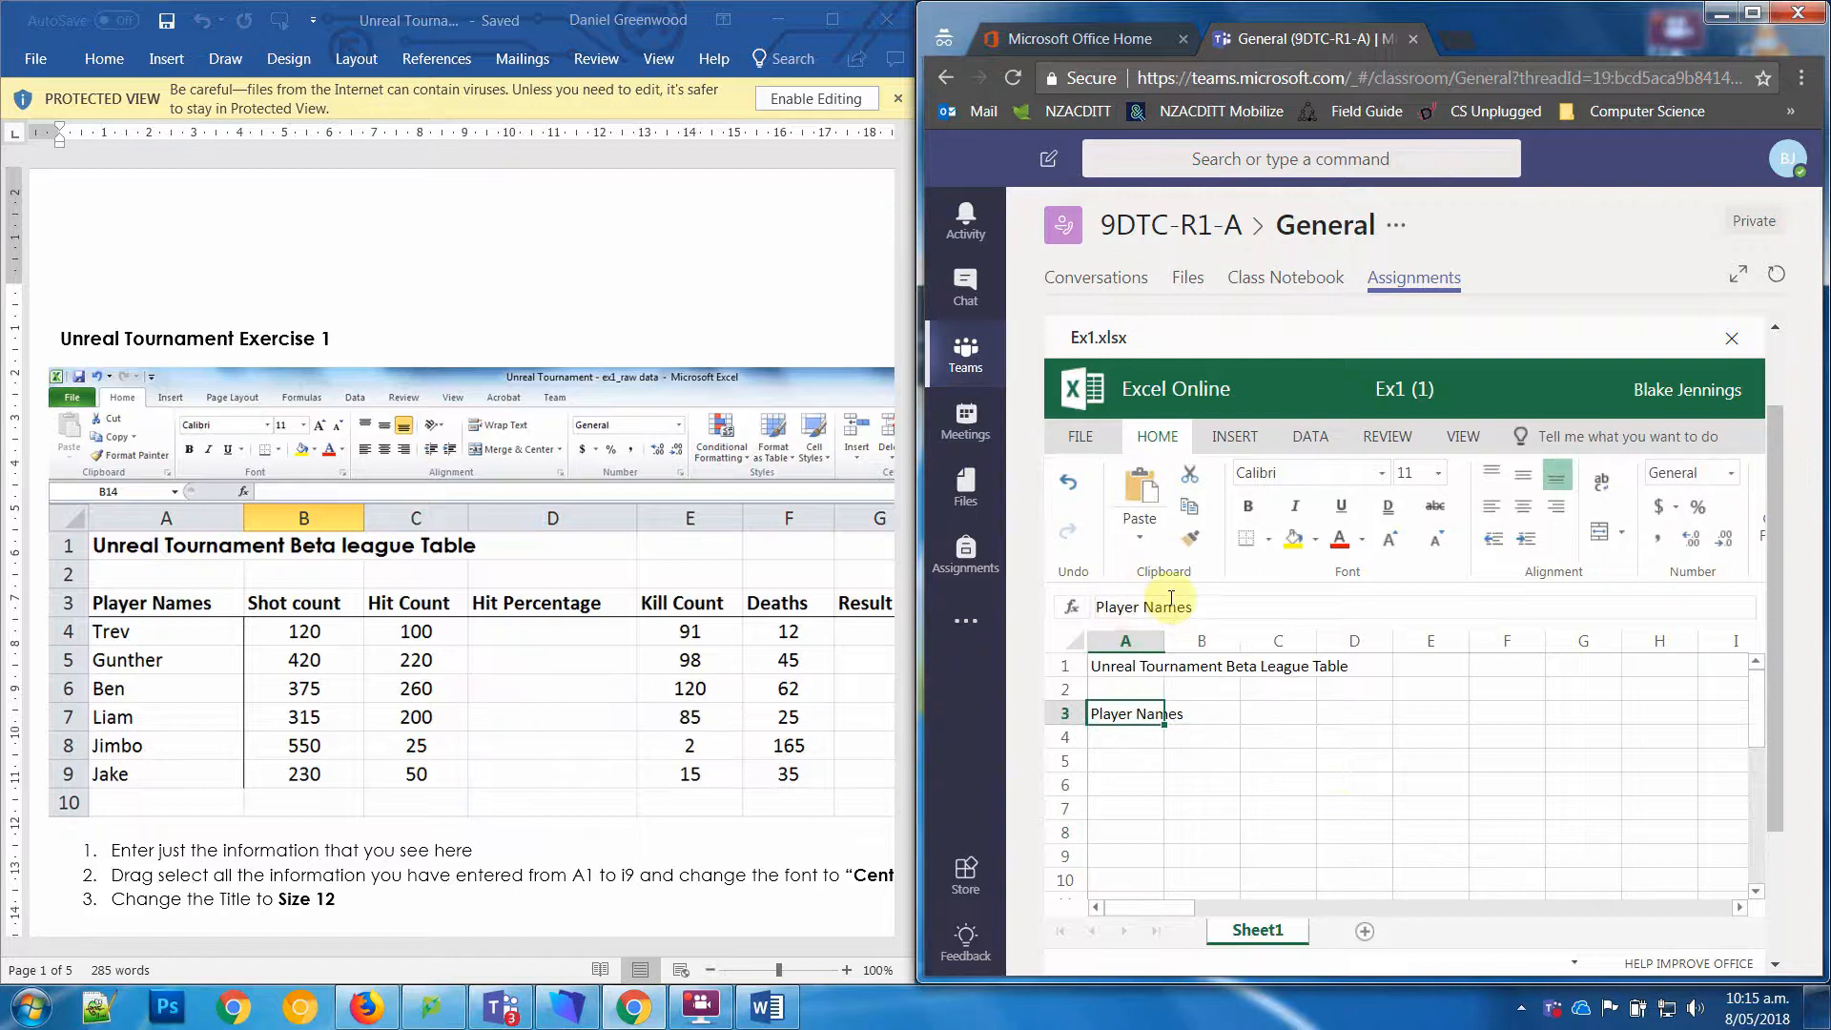
{"action": "left_click", "coordinate": [1201, 717]}
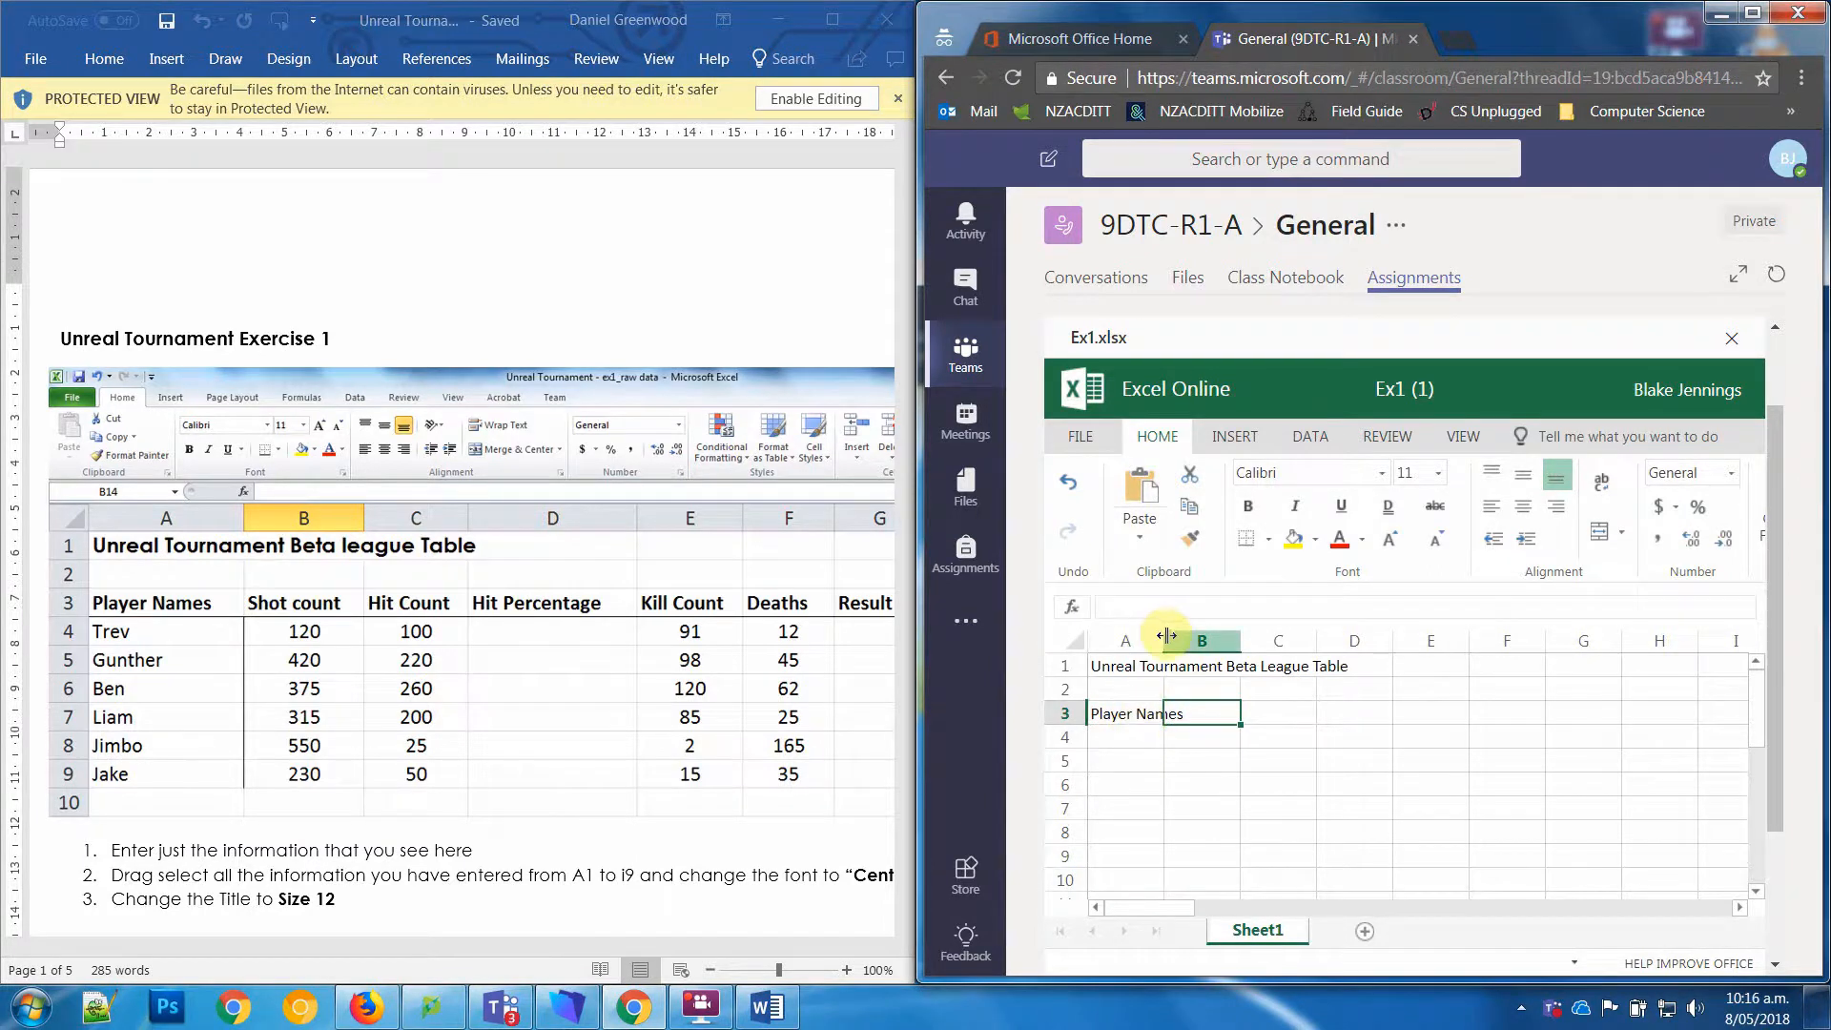
Step: Widen column A to fit the Player Names heading and enter "Shot Count" in cell B3
{"action": "left_click_drag", "start_coordinate": [1164, 640], "coordinate": [1209, 644]}
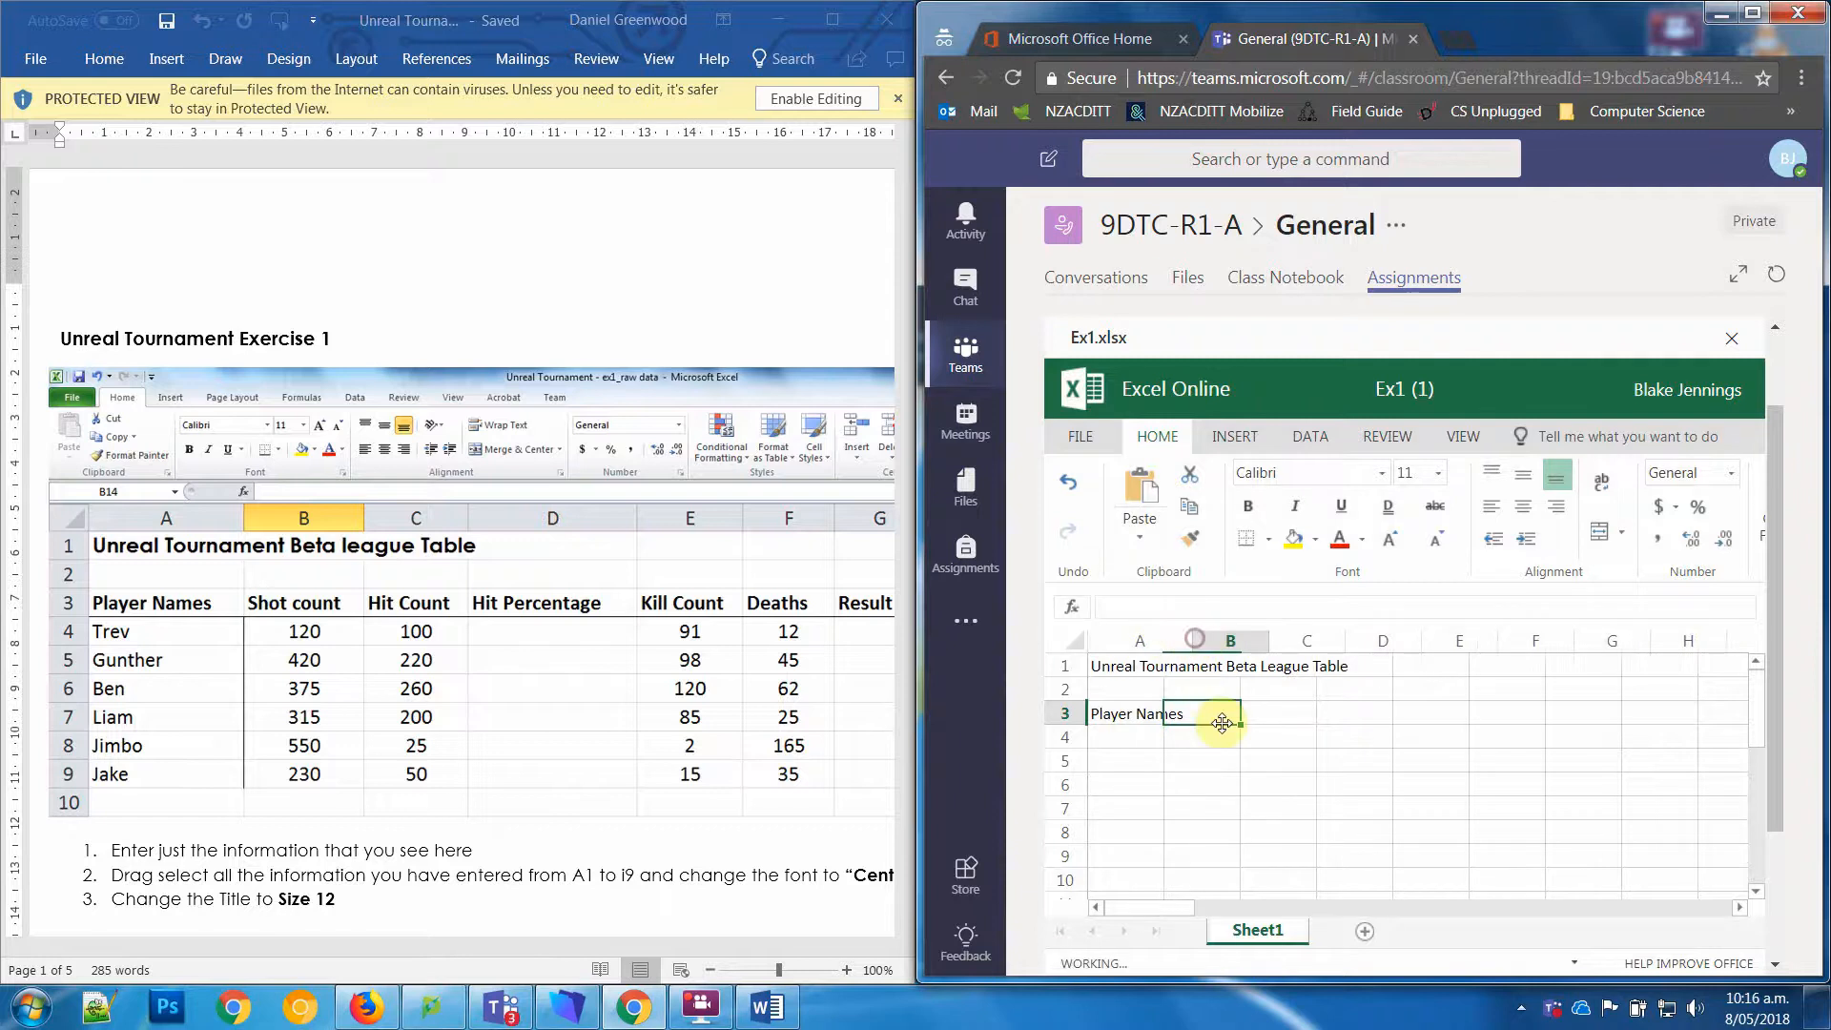
{"action": "type", "text": "Shou"}
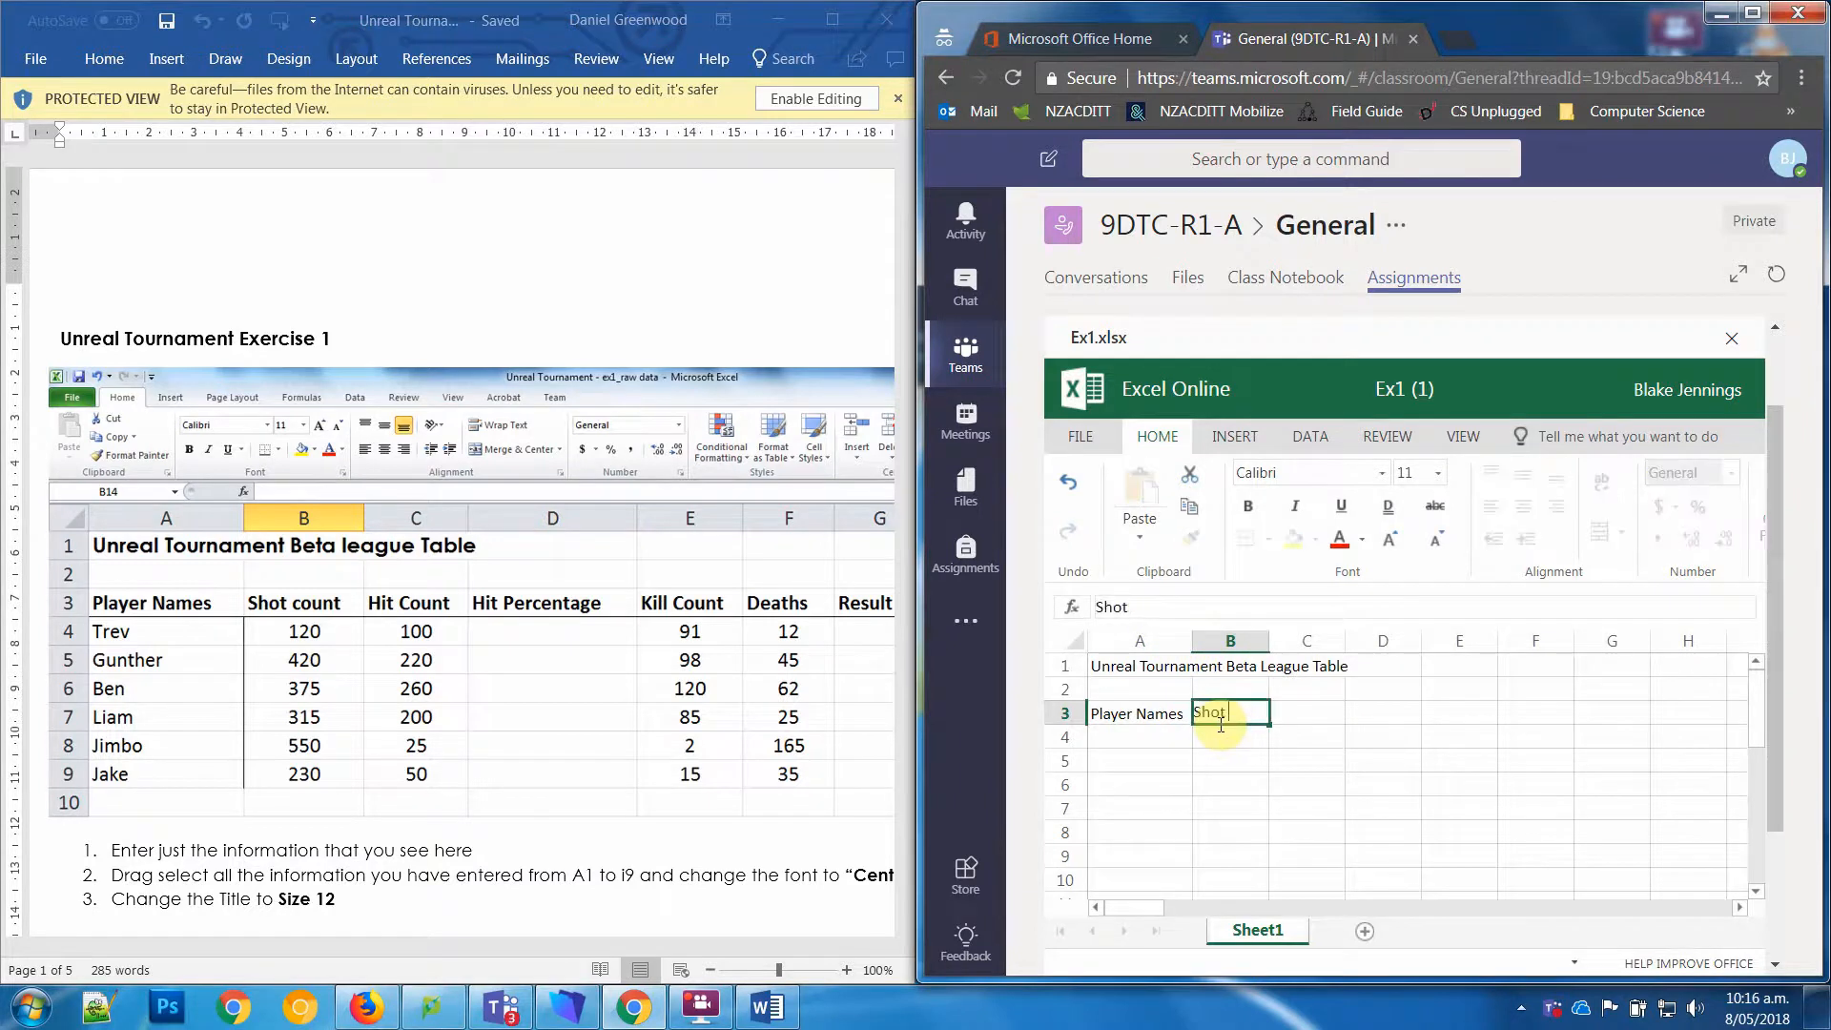
{"action": "type", "text": " Count"}
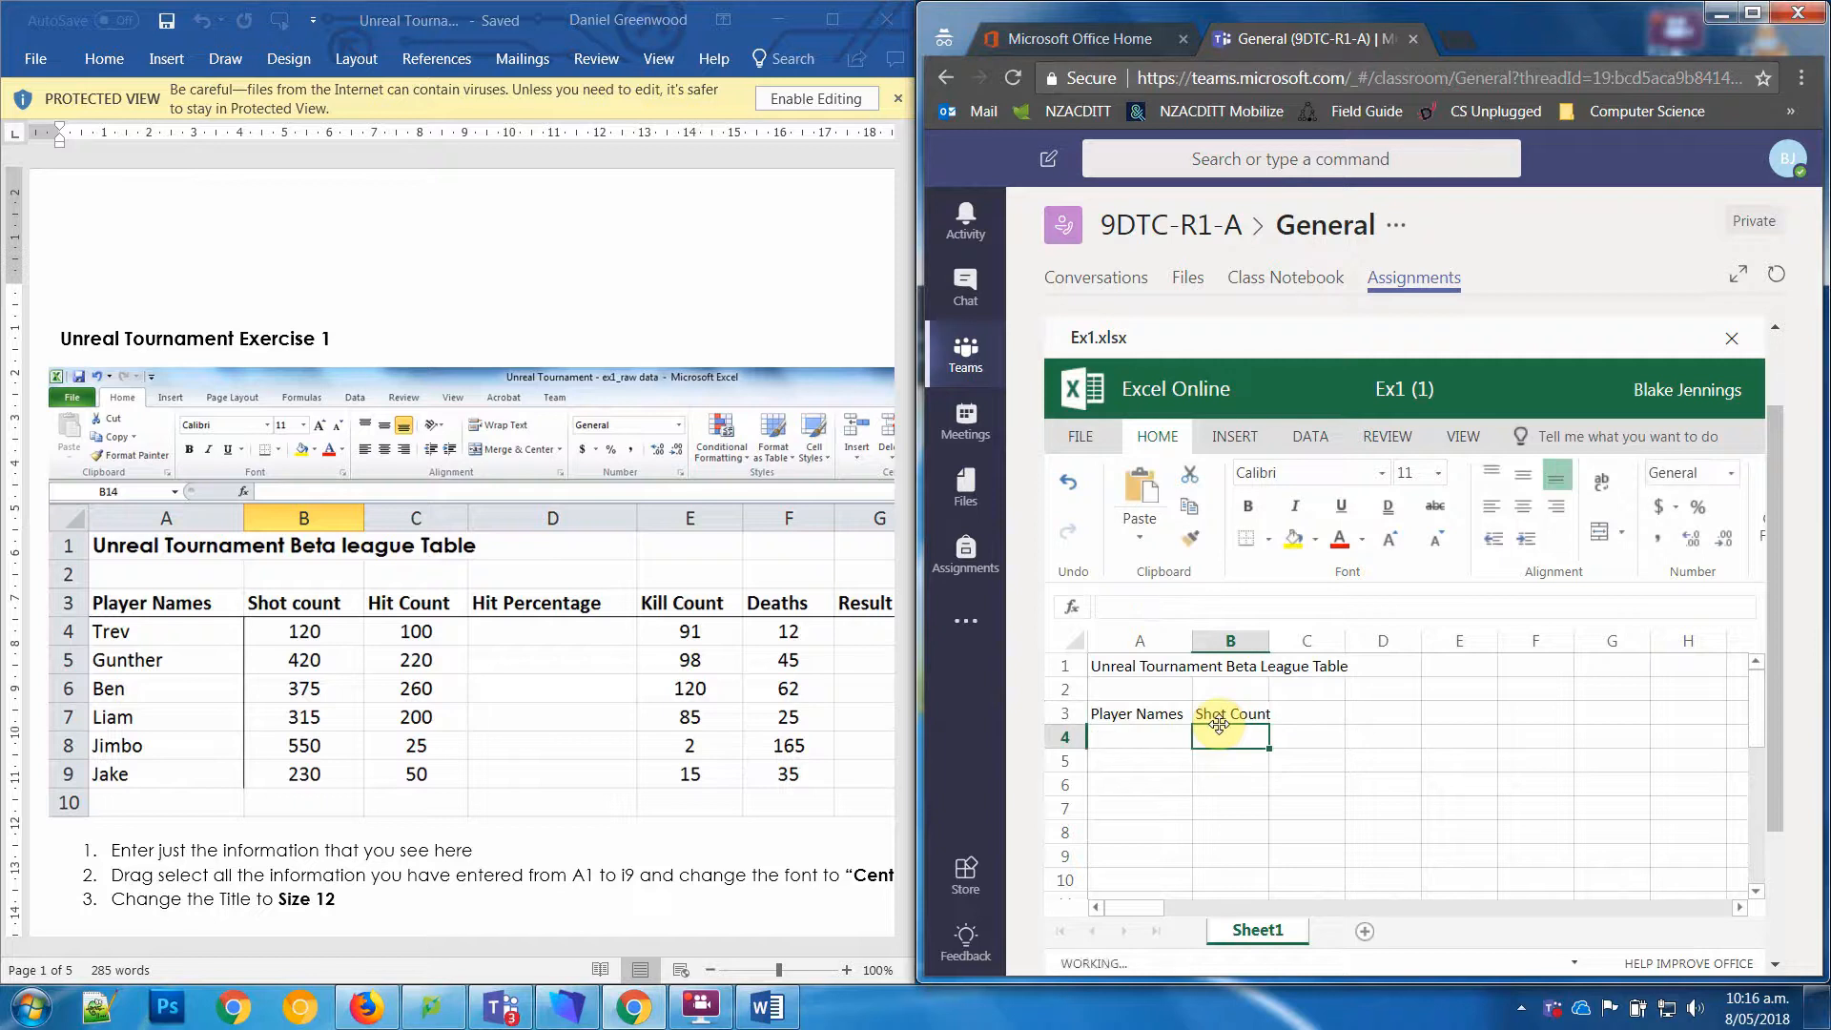
Step: Enter the heading "Hit Count" in cell C3 and "Hit Percentage" in cell D3
{"action": "key", "text": "Tab"}
{"action": "type", "text": "H"}
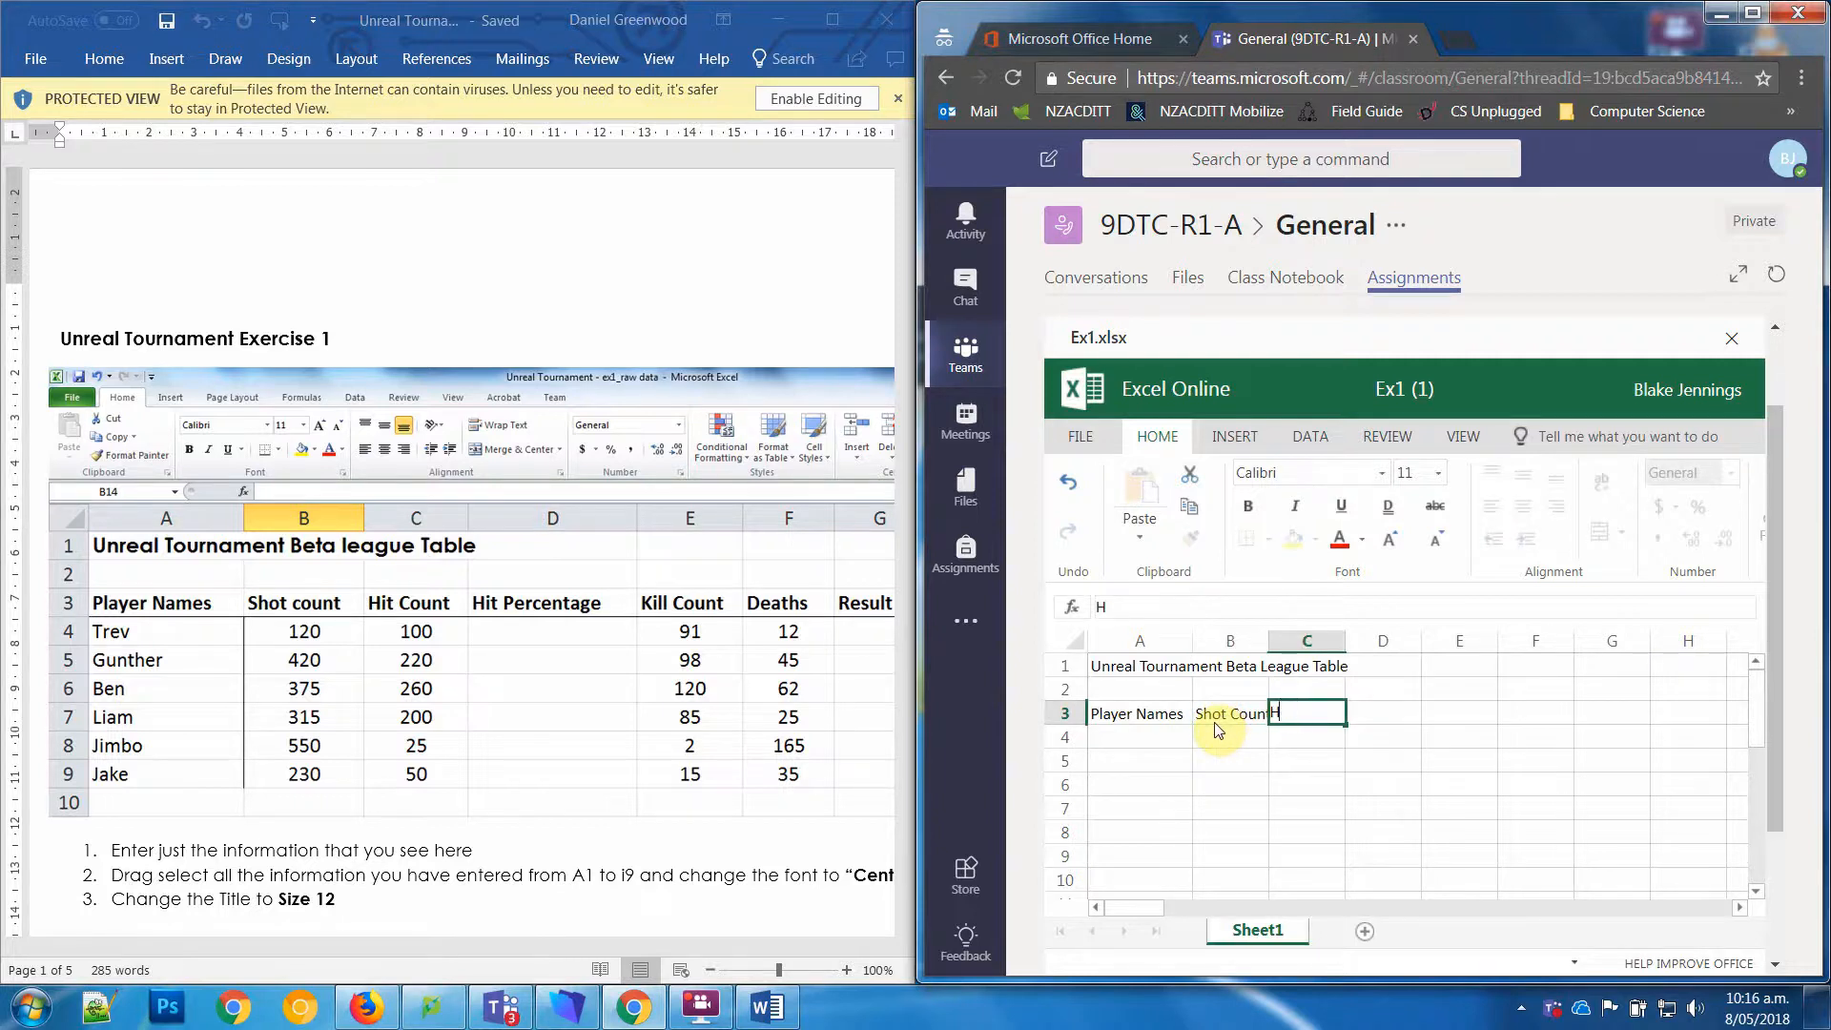
{"action": "type", "text": "it Count"}
{"action": "key", "text": "Tab"}
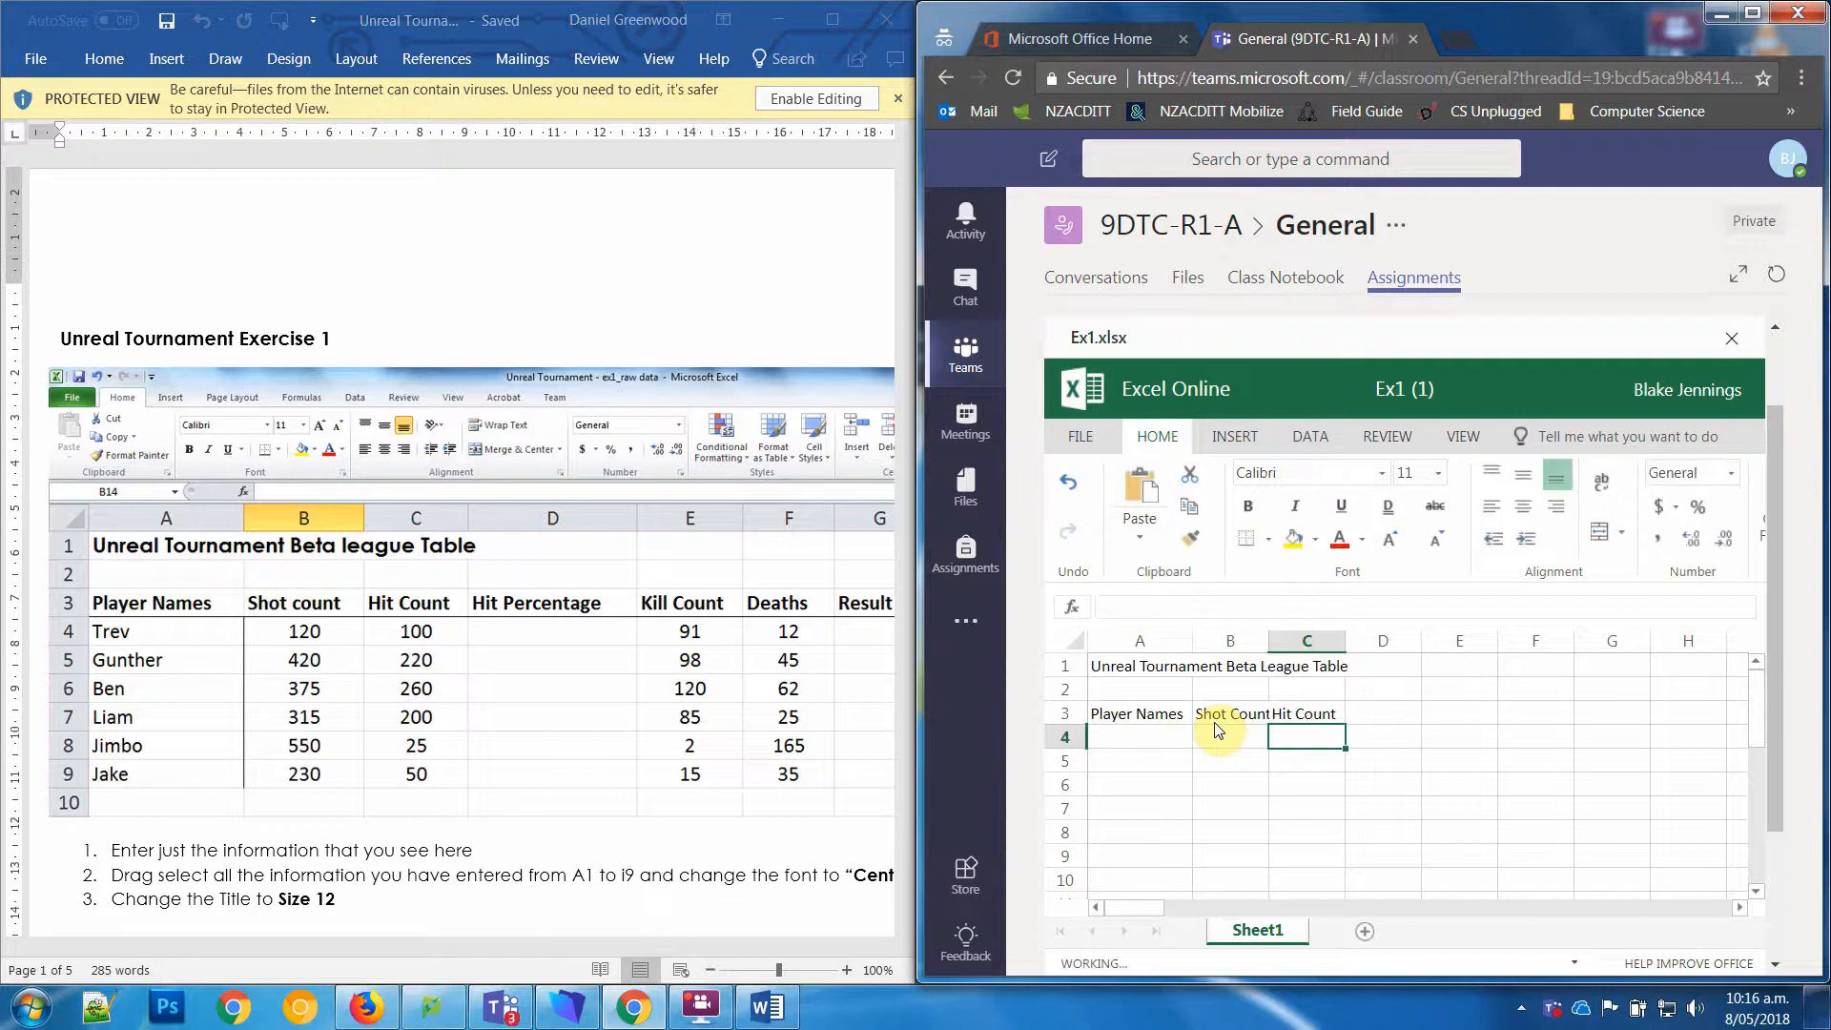
{"action": "type", "text": "H"}
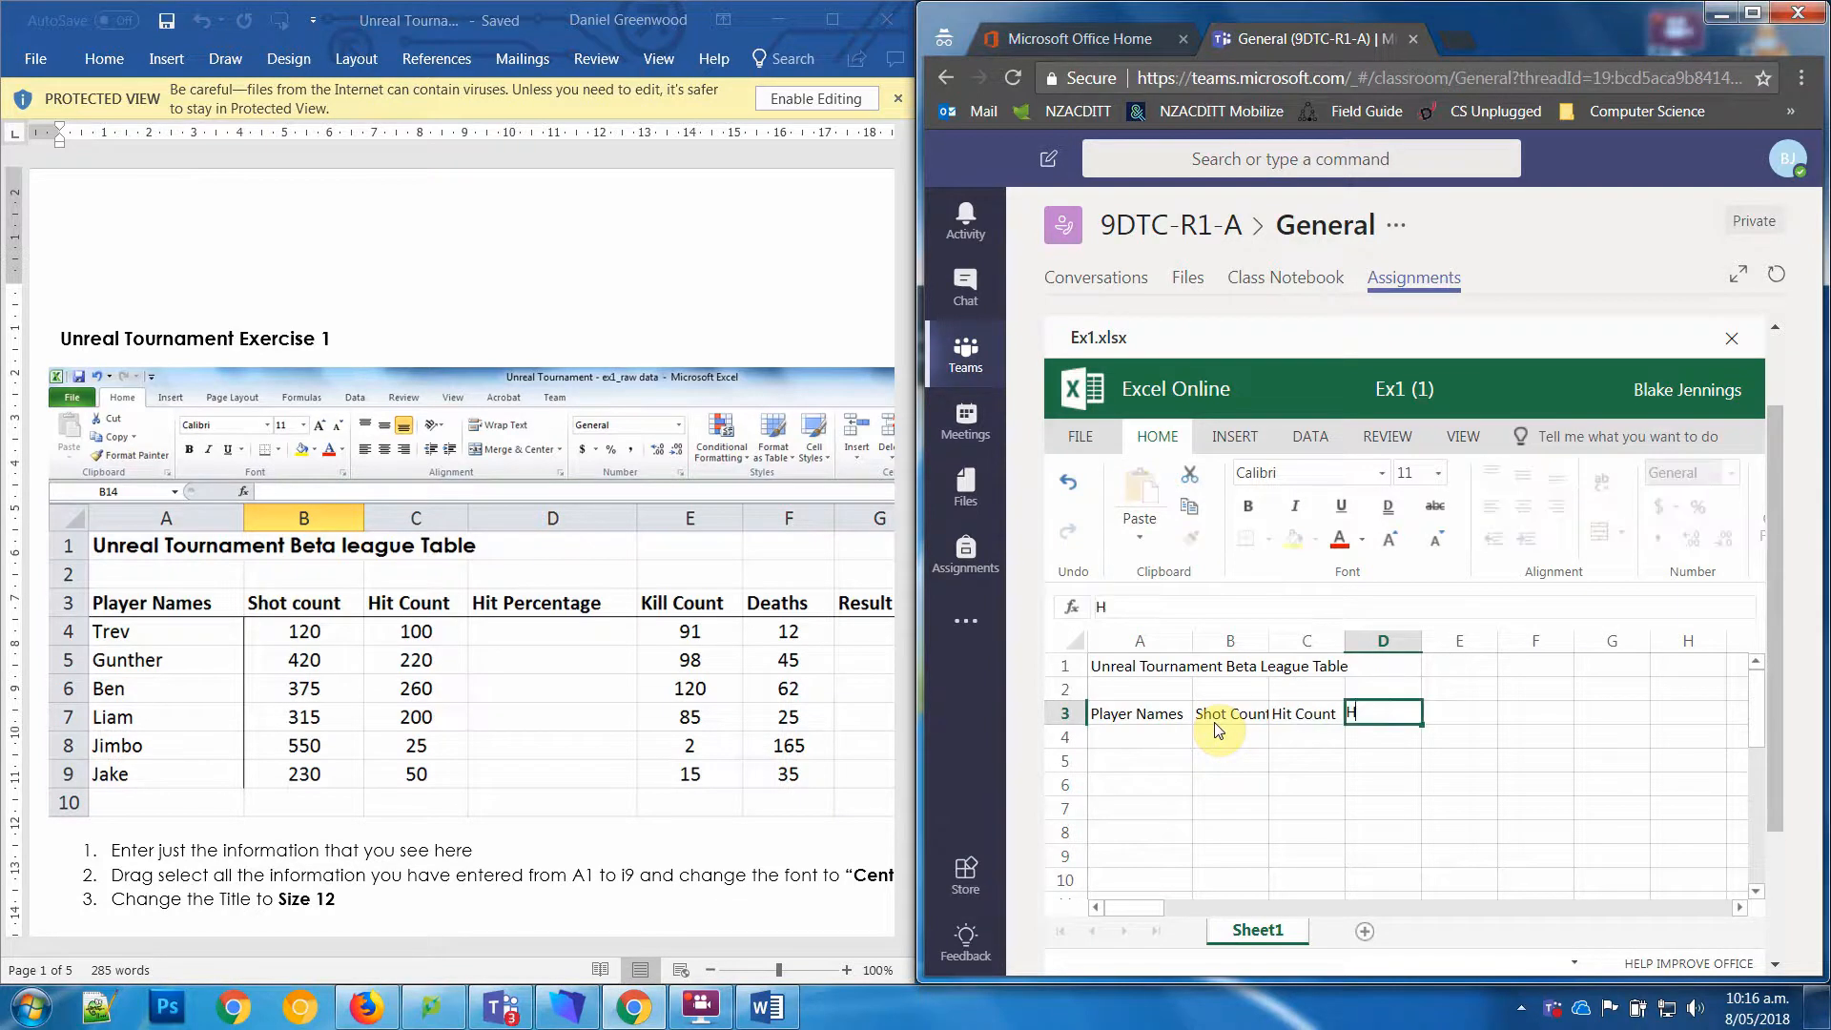
{"action": "type", "text": "it Percenta"}
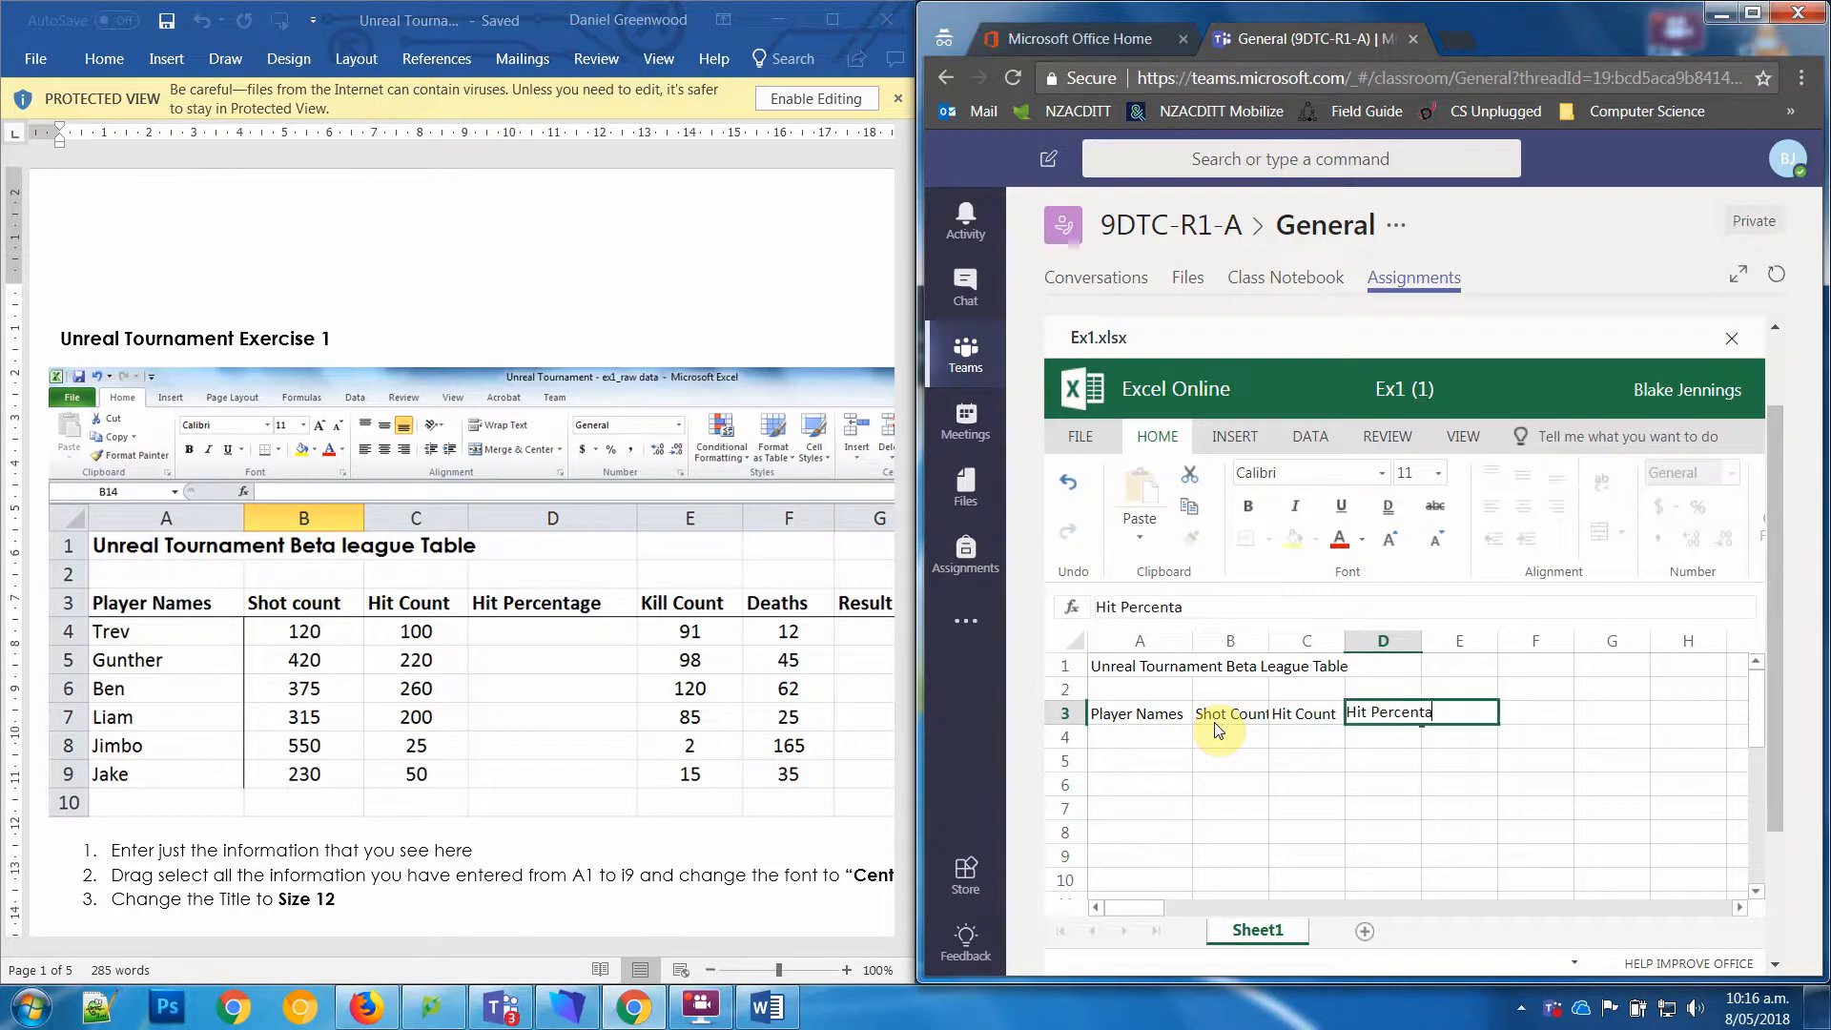
{"action": "type", "text": "ge"}
{"action": "key", "text": "Tab"}
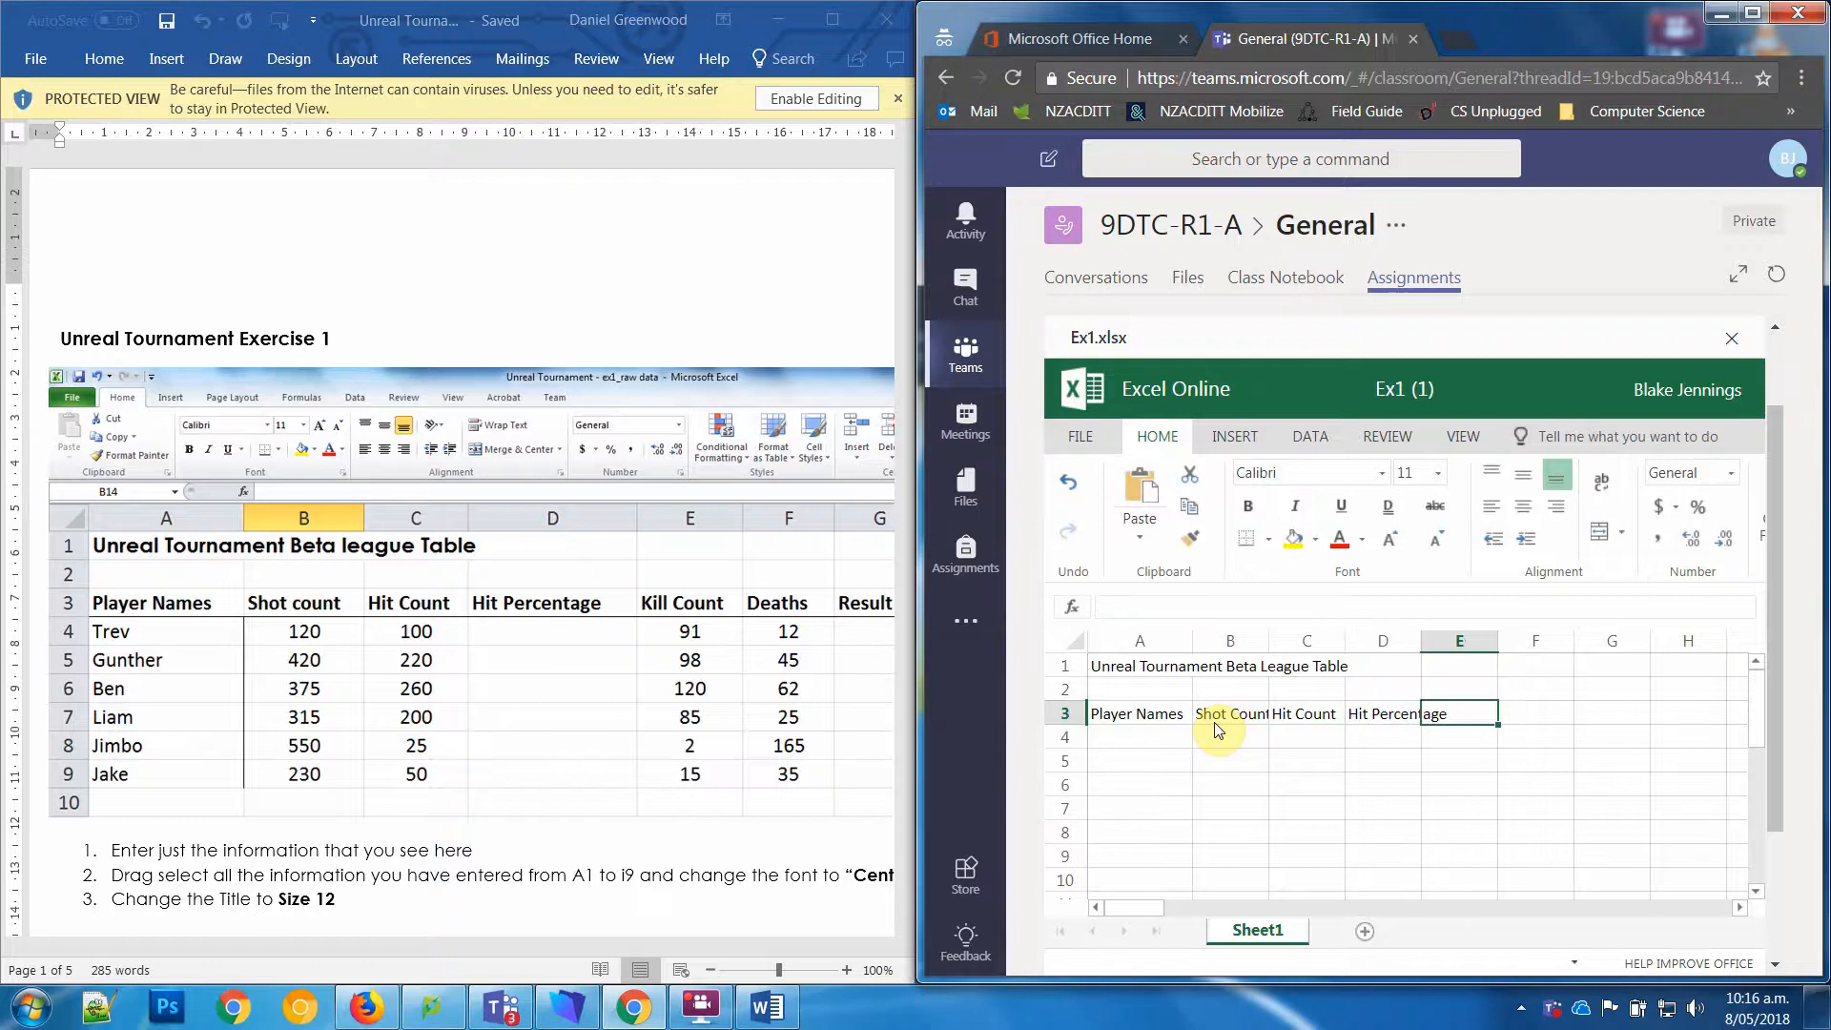
Step: Enter the heading "Kill Count" in cell E3 and "Deaths" in cell F3
{"action": "type", "text": "Kill"}
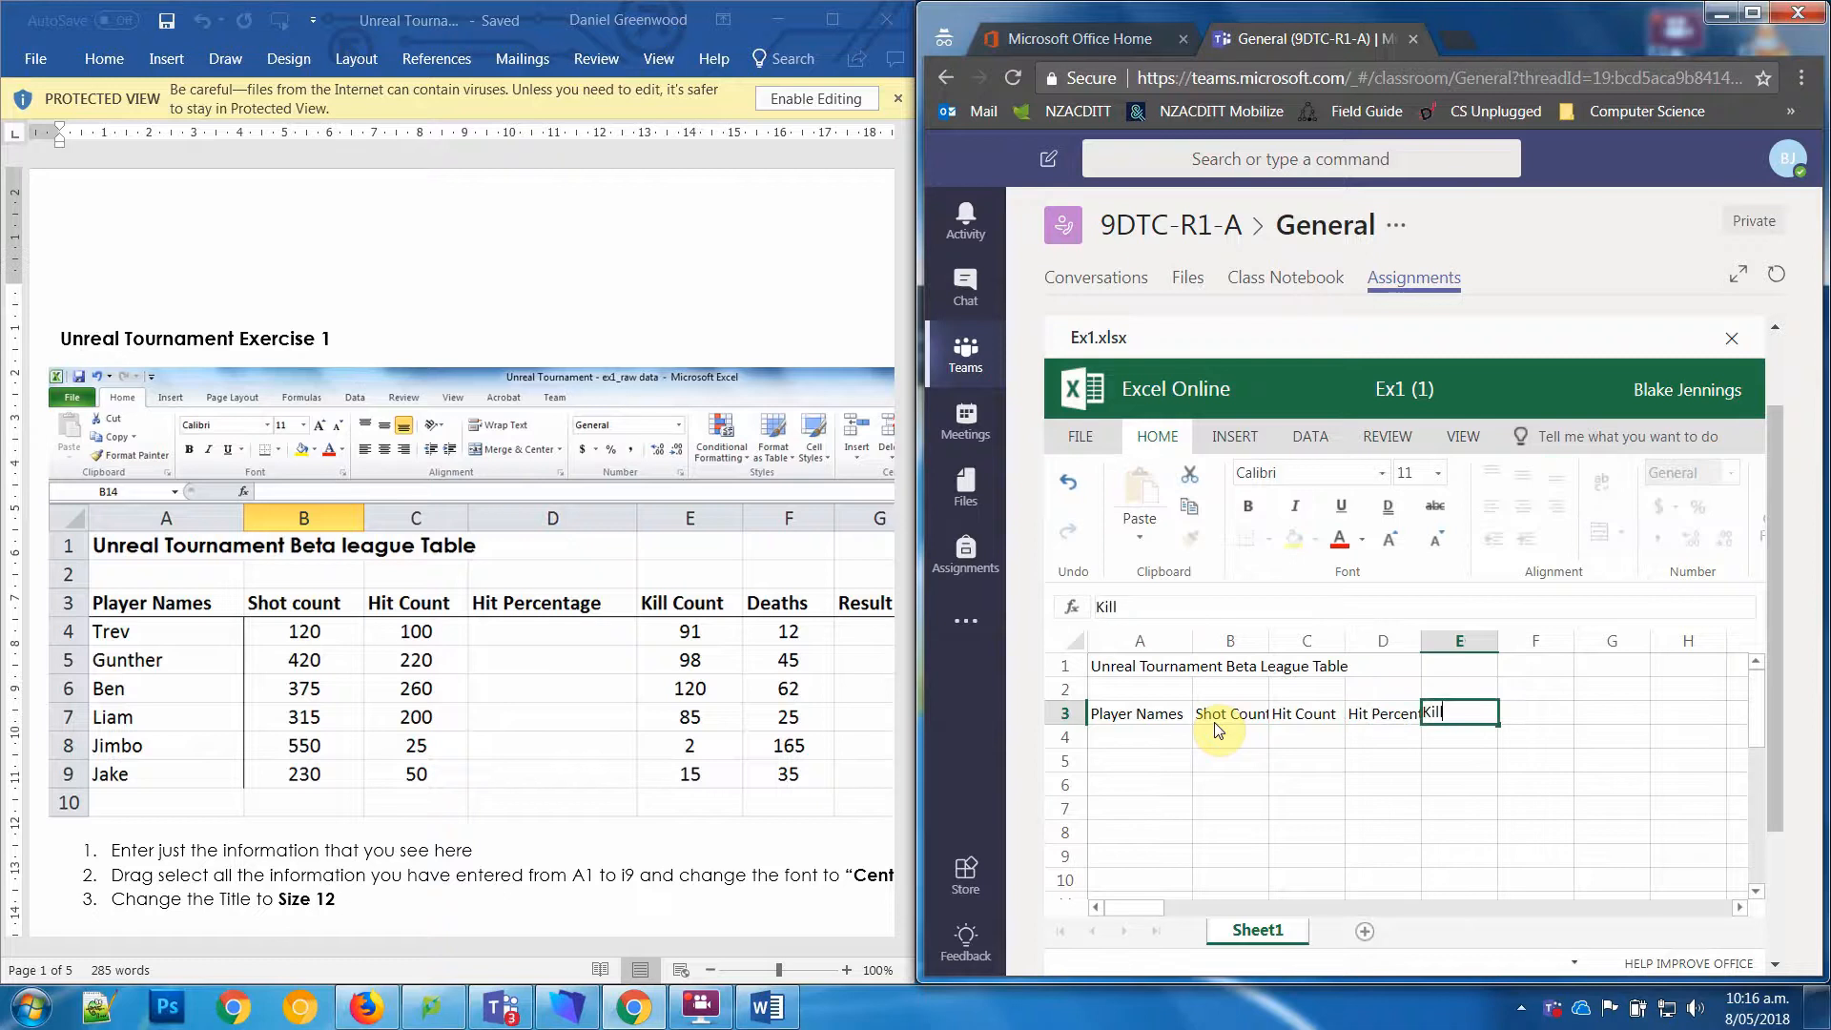
{"action": "type", "text": "COu"}
{"action": "type", "text": " Count"}
{"action": "key", "text": "Tab"}
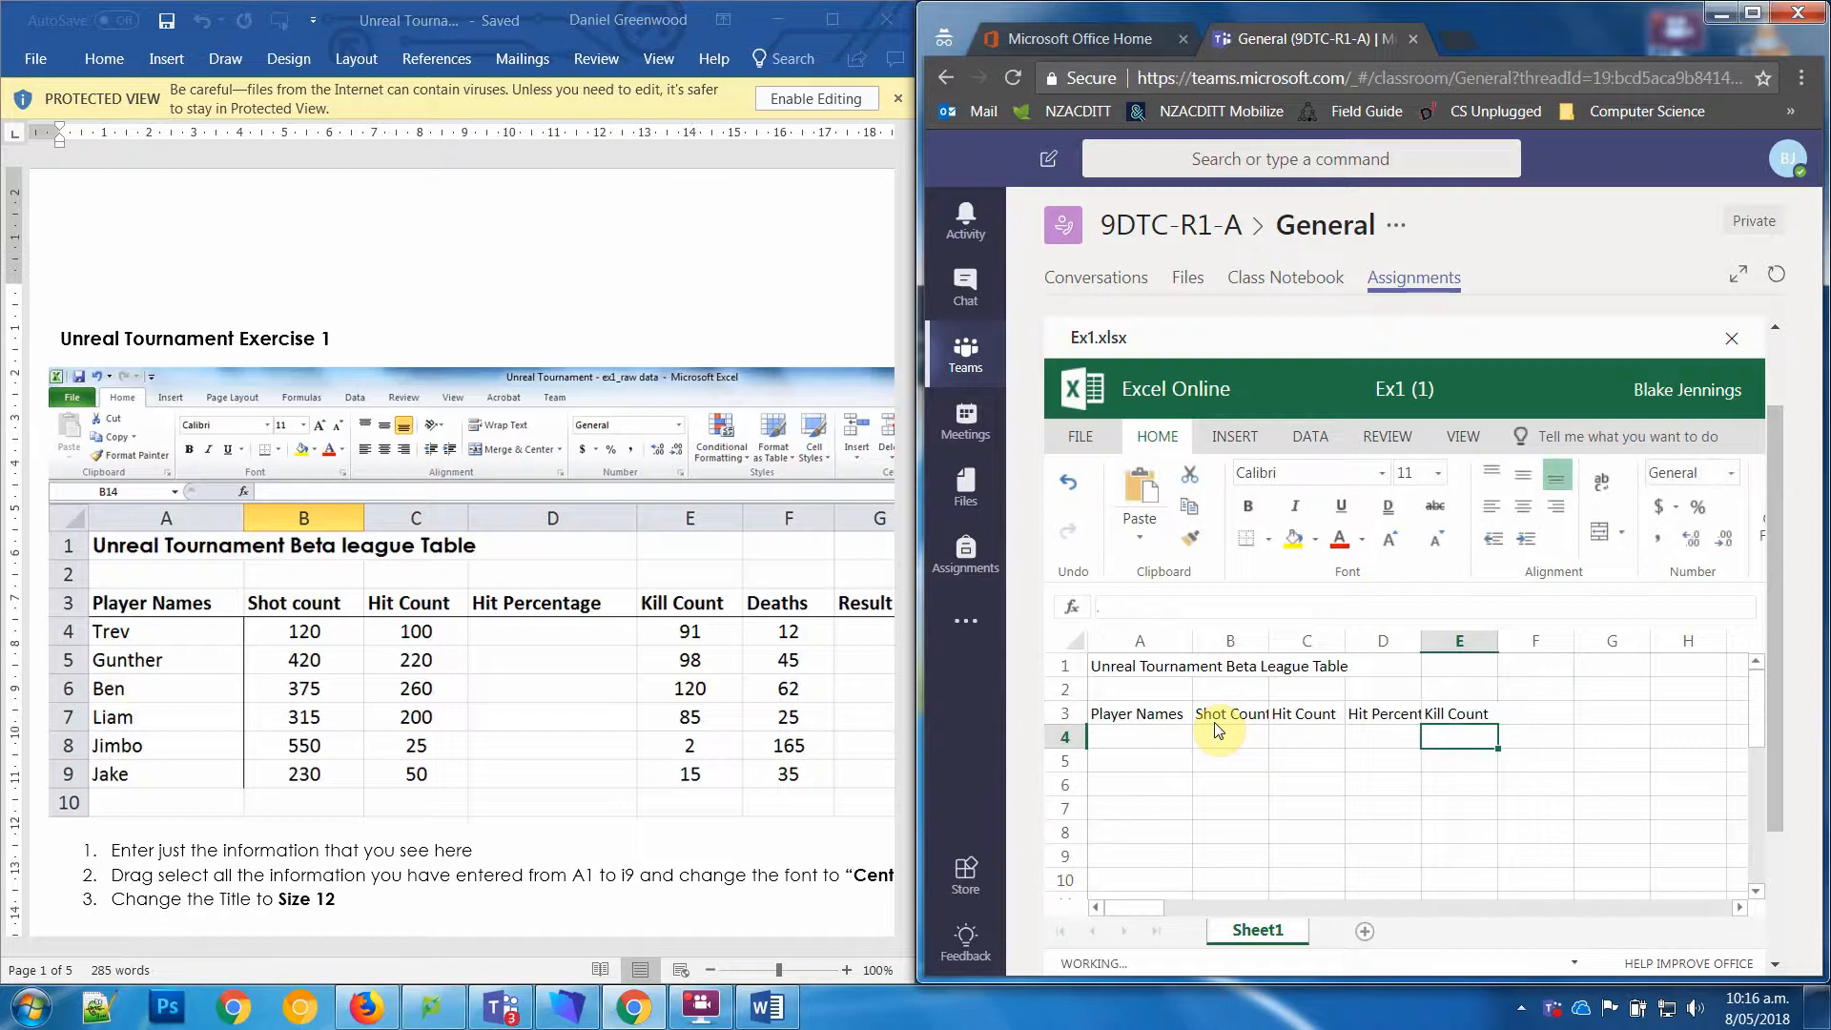
{"action": "type", "text": "Deaths"}
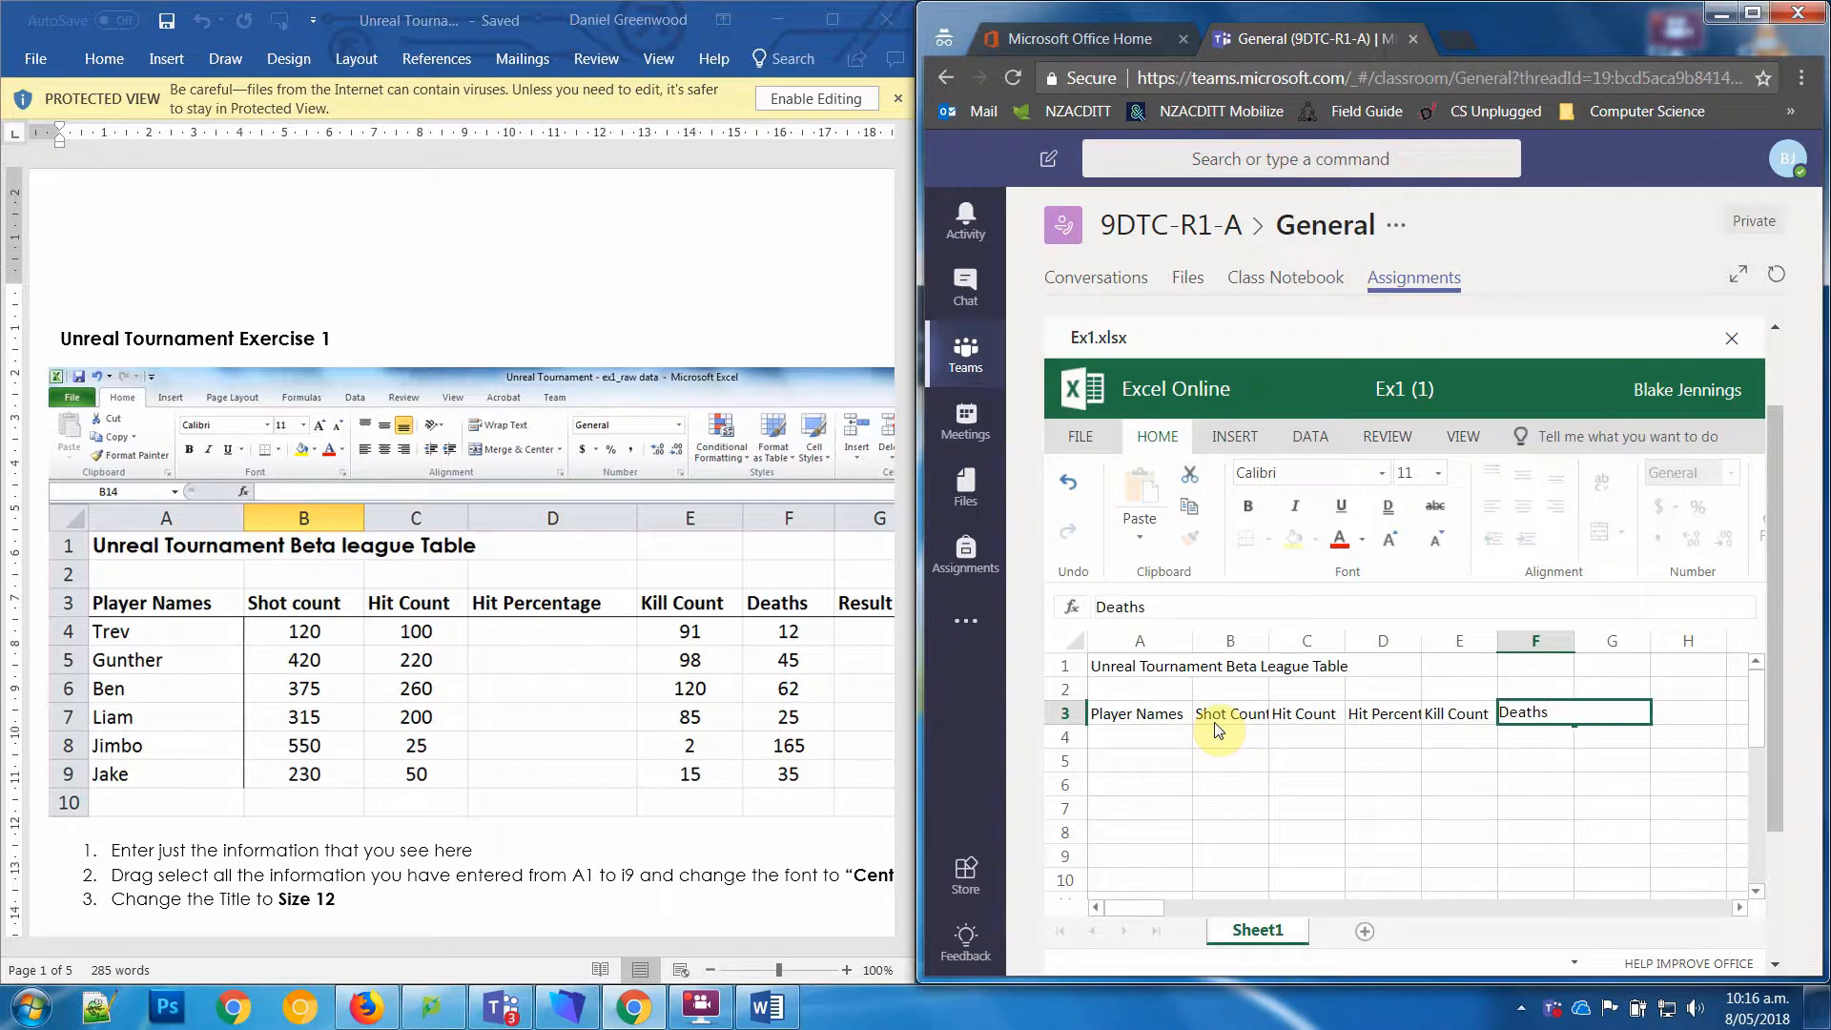
{"action": "key", "text": "Tab"}
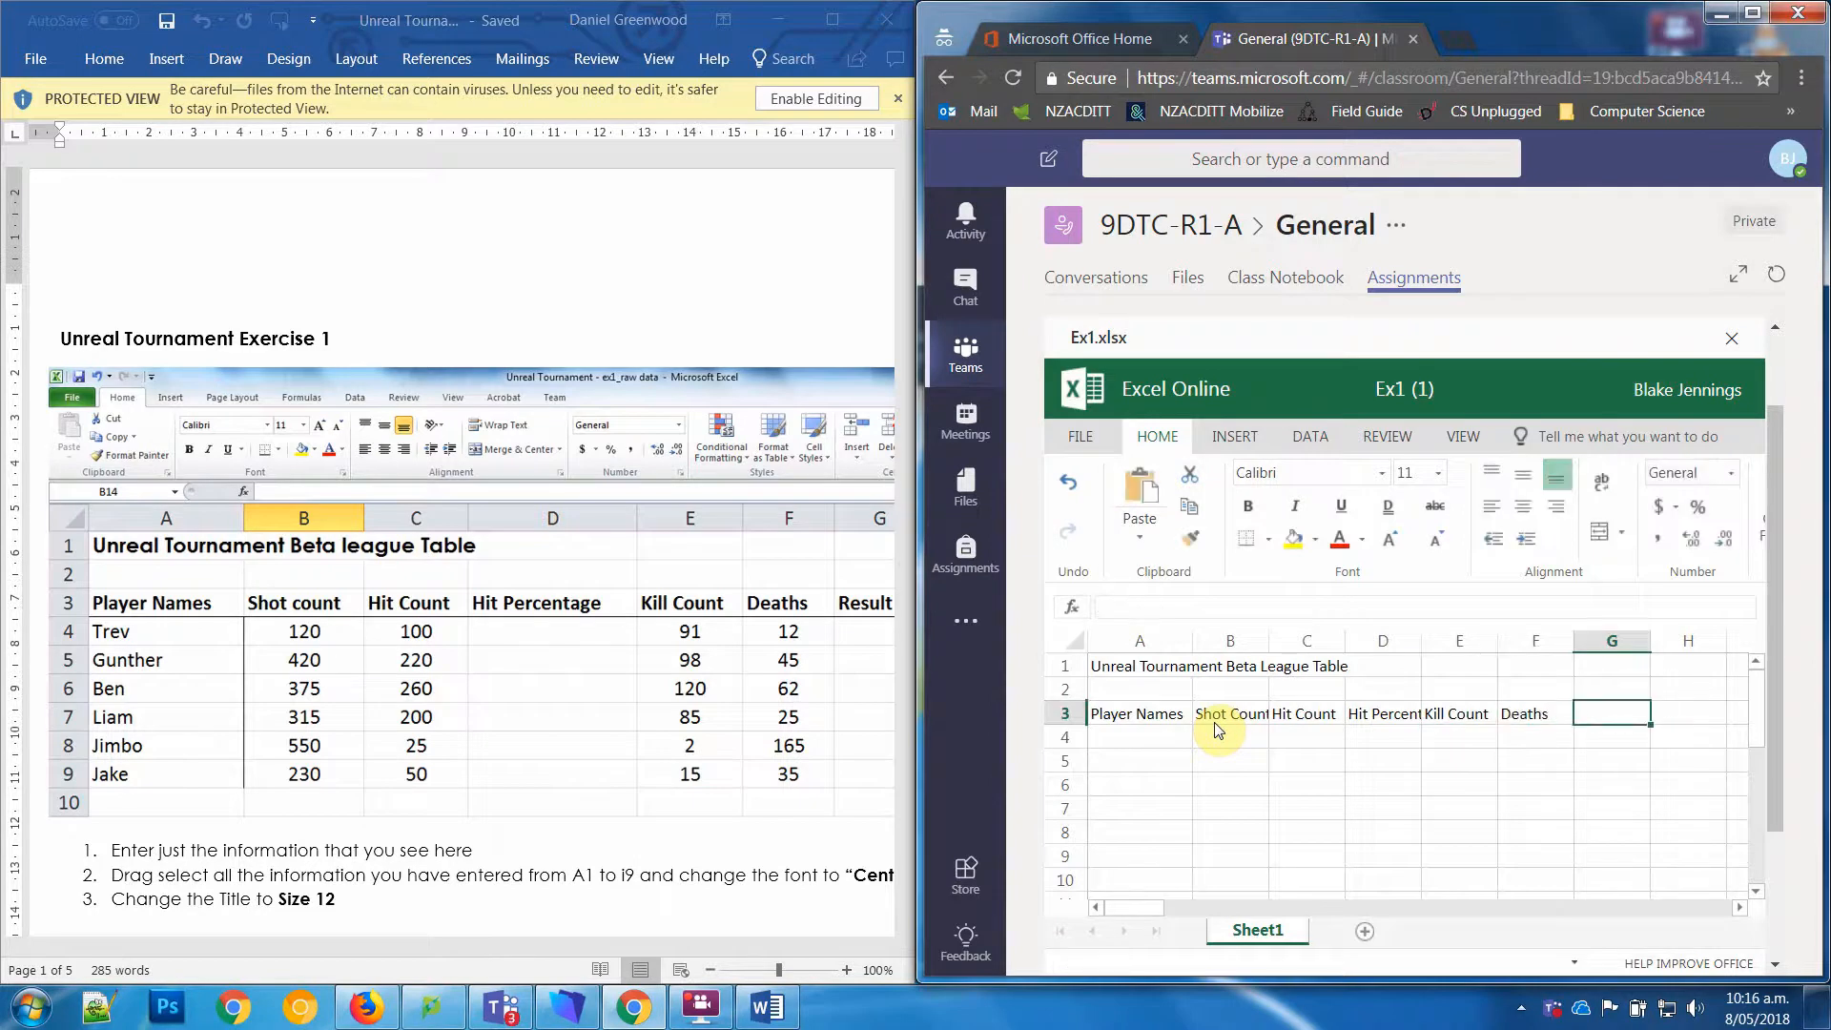
Step: Enter the heading "Result" in cell G3 and "Rank" in cell H3
{"action": "type", "text": "Resu"}
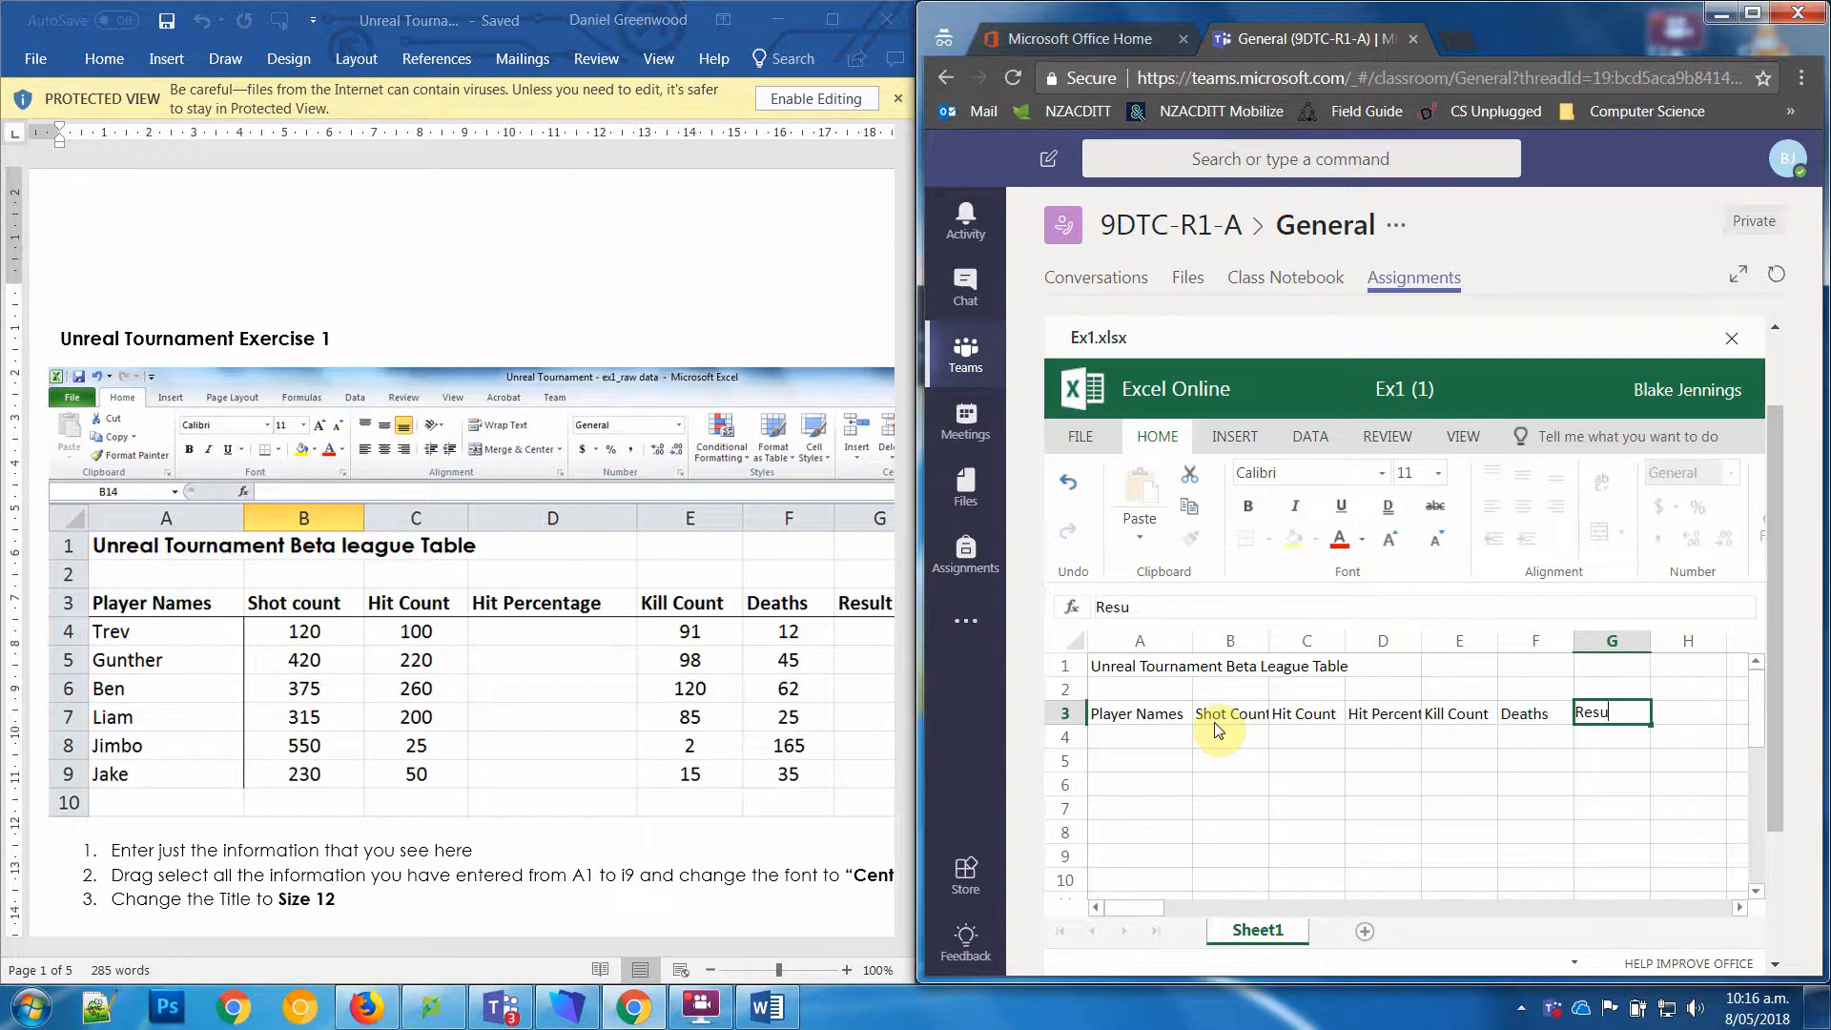
{"action": "type", "text": "lt"}
{"action": "key", "text": "Tab"}
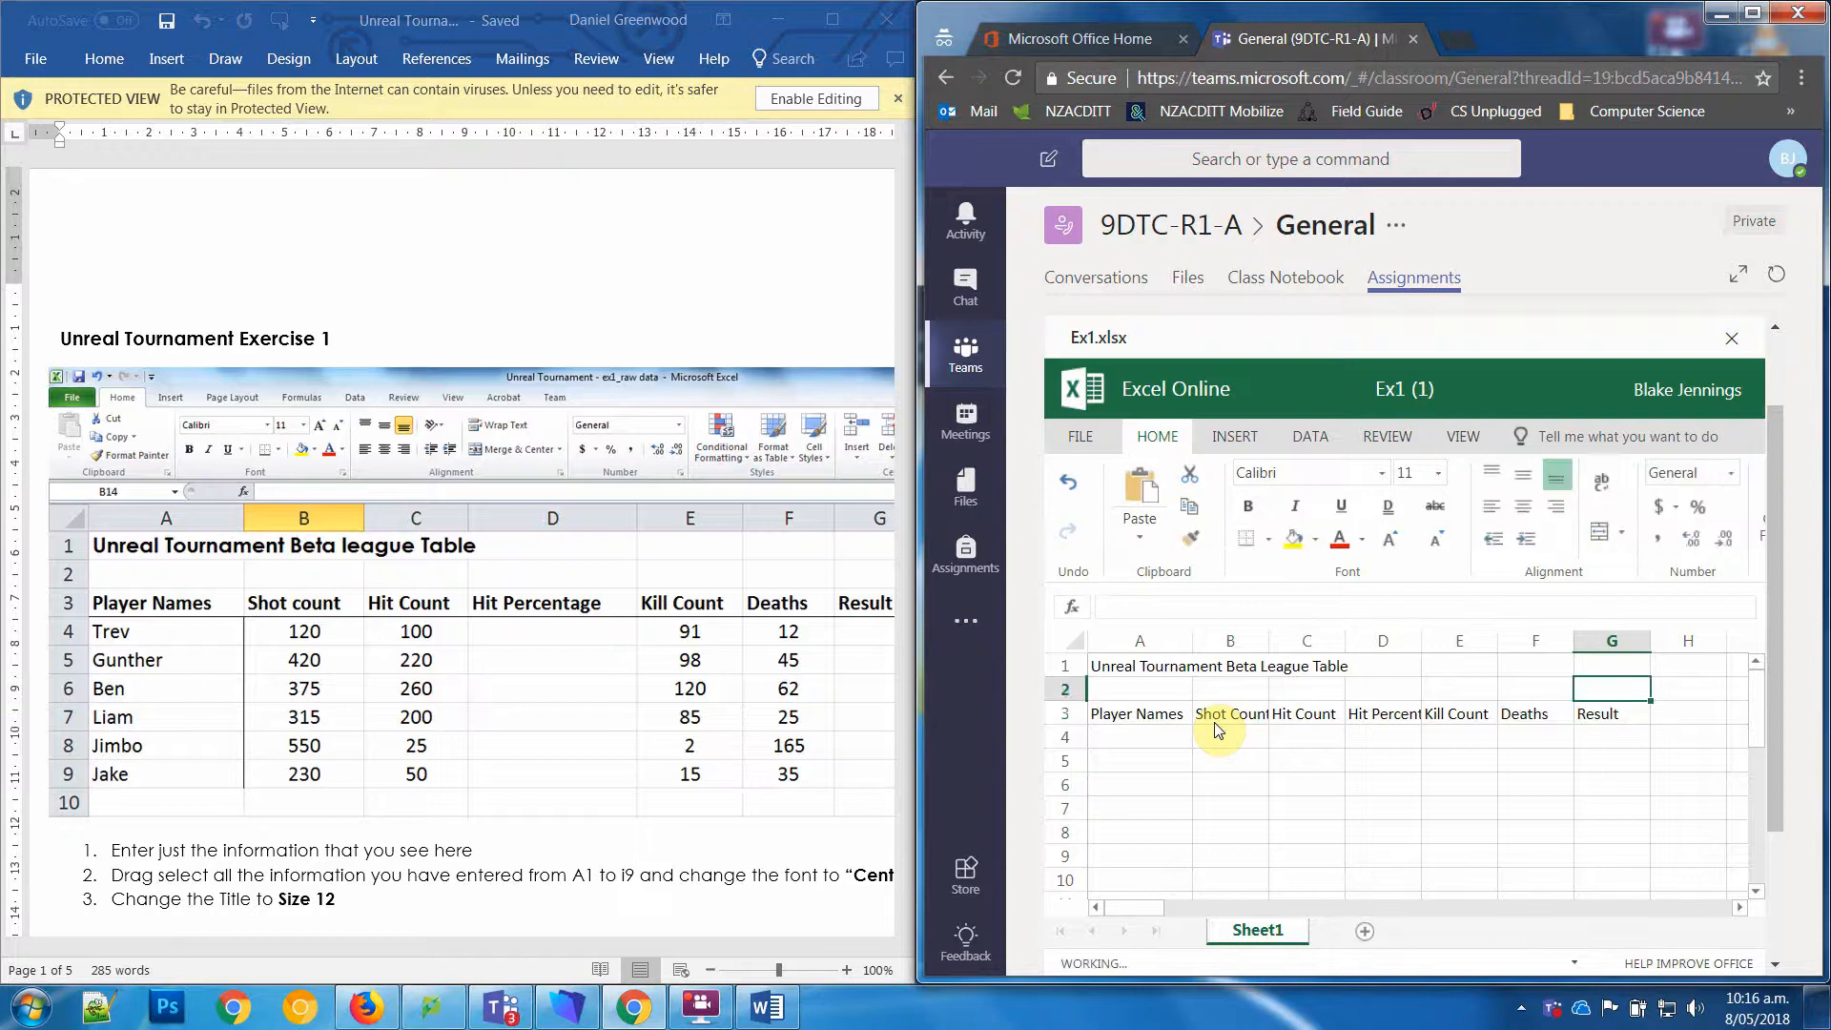
{"action": "type", "text": "Rank"}
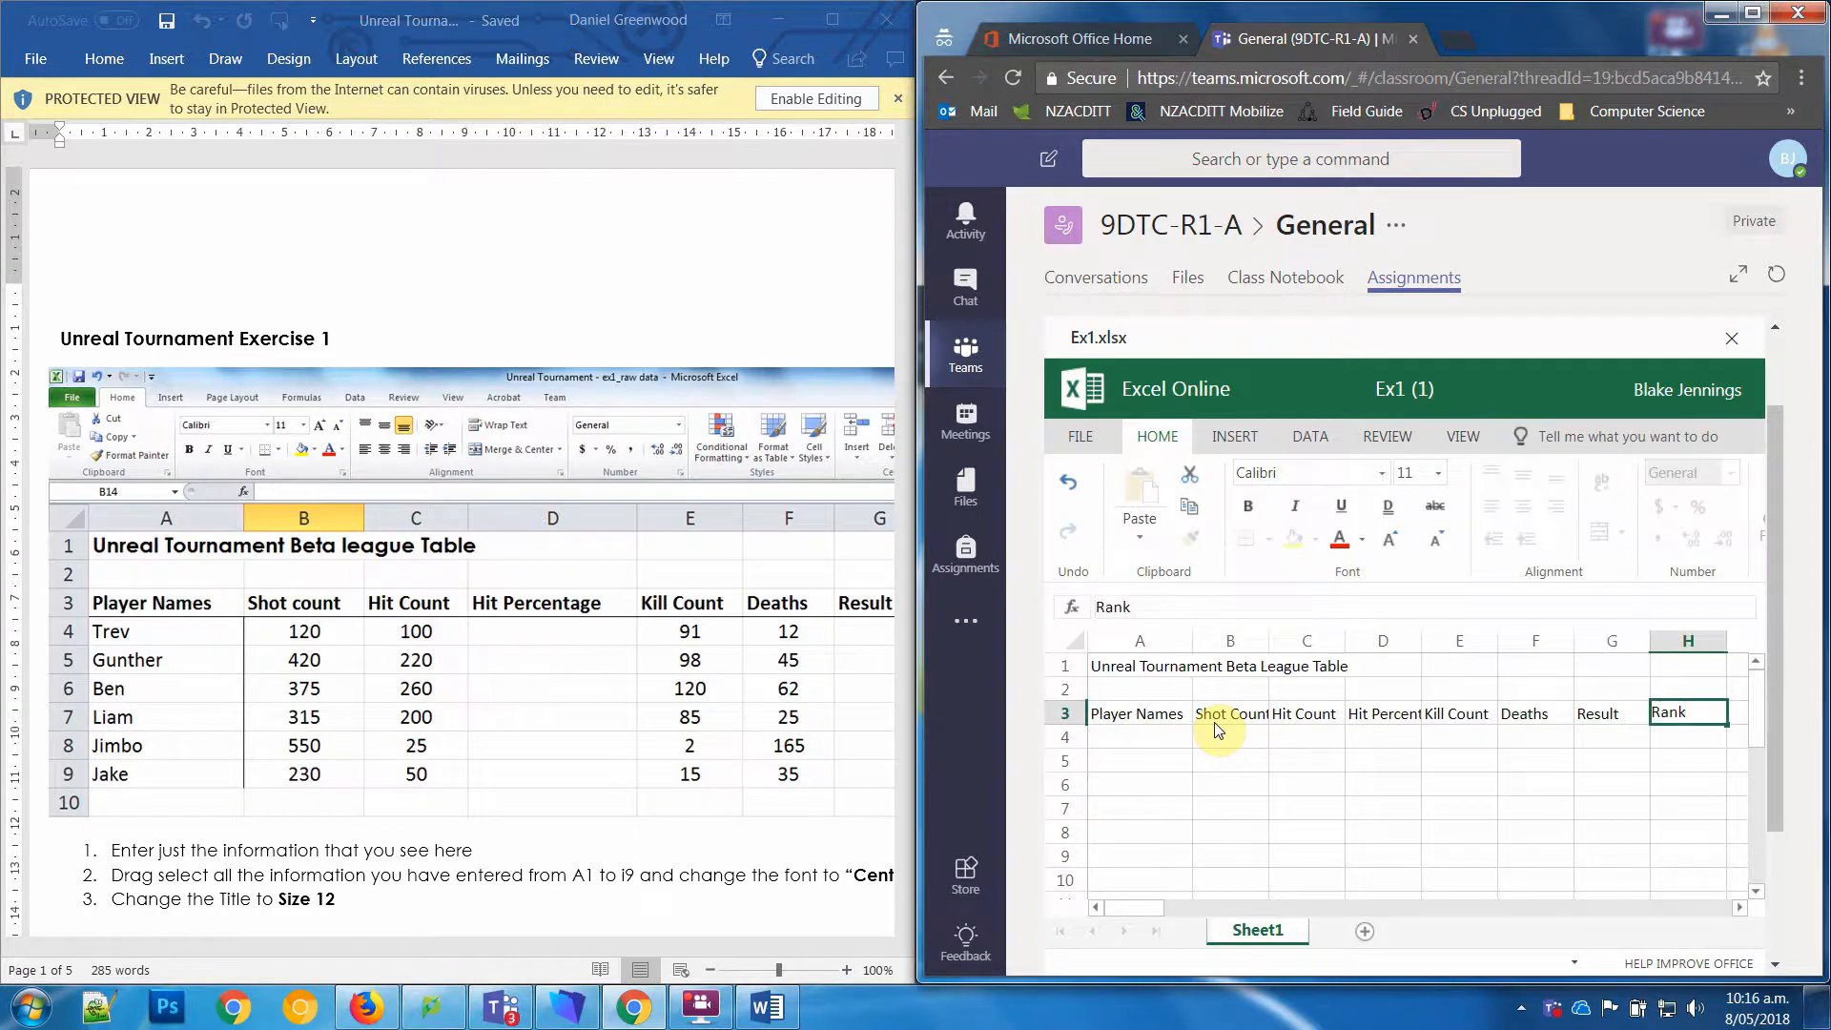
{"action": "key", "text": "Up"}
{"action": "key", "text": "Down"}
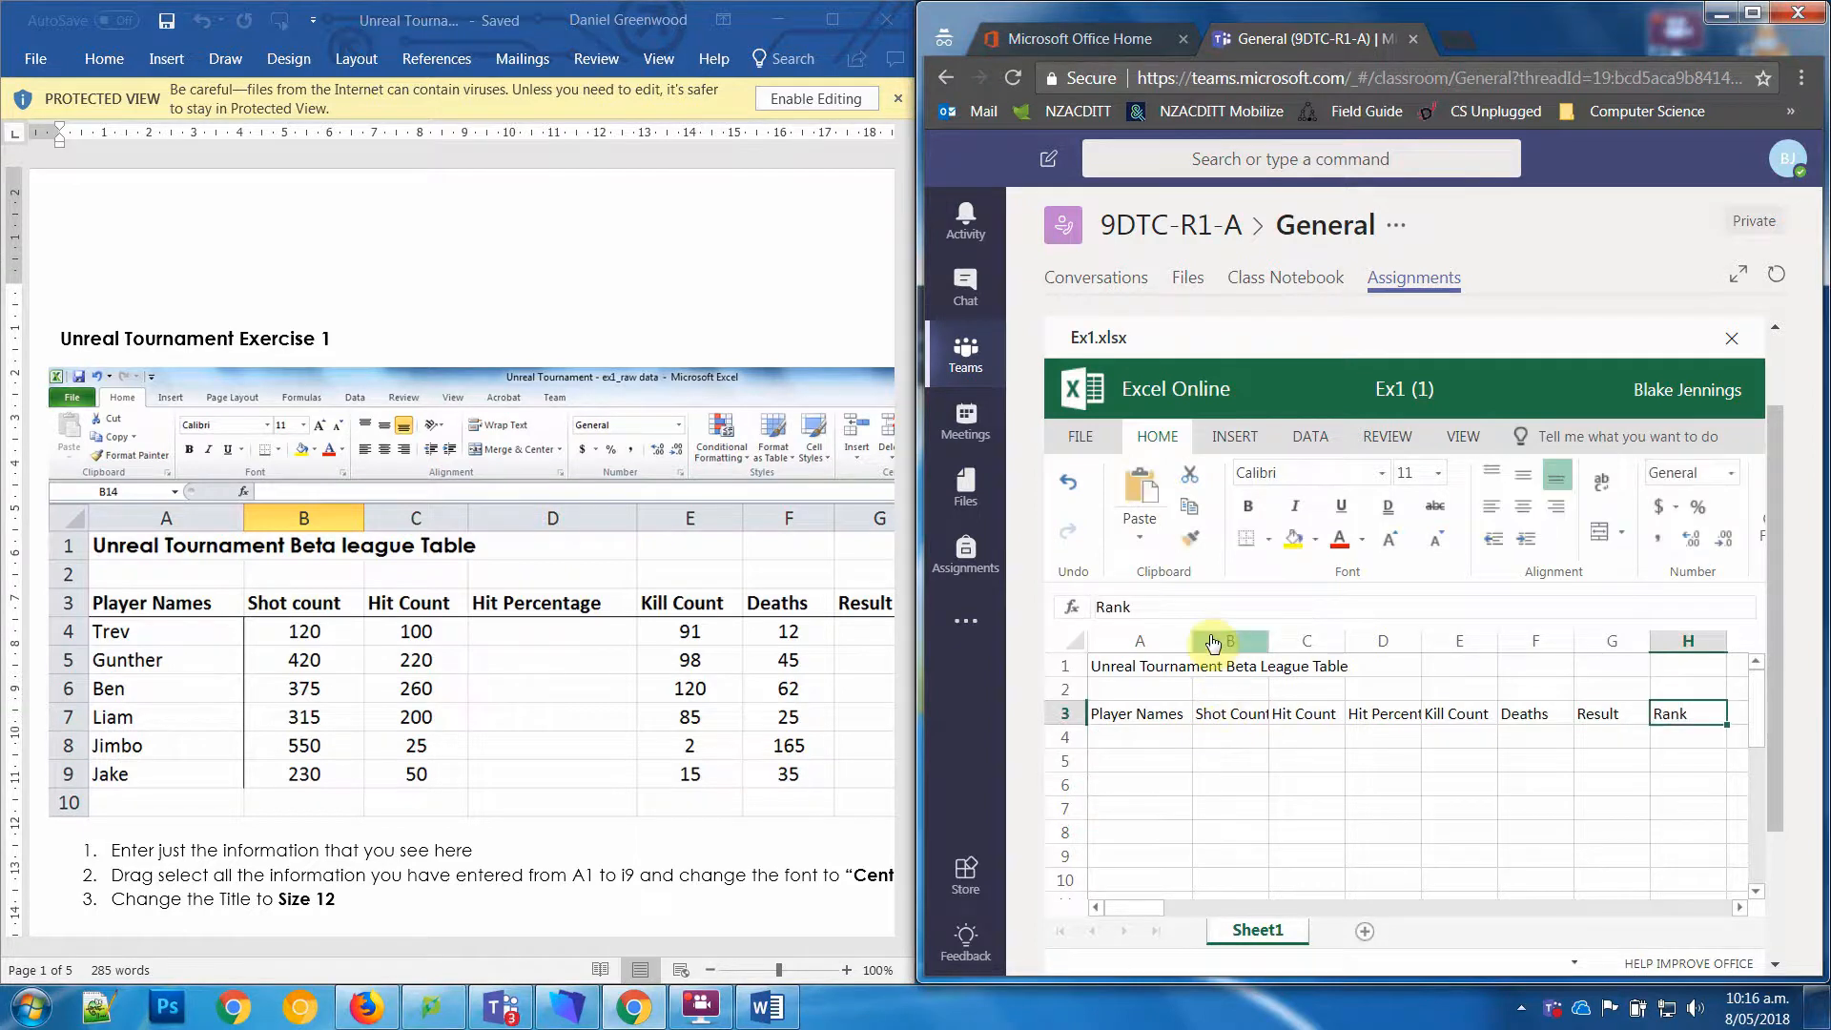
Step: Auto-fit the widths of columns B through H to their headings
{"action": "left_click_drag", "start_coordinate": [1230, 641], "coordinate": [1667, 646]}
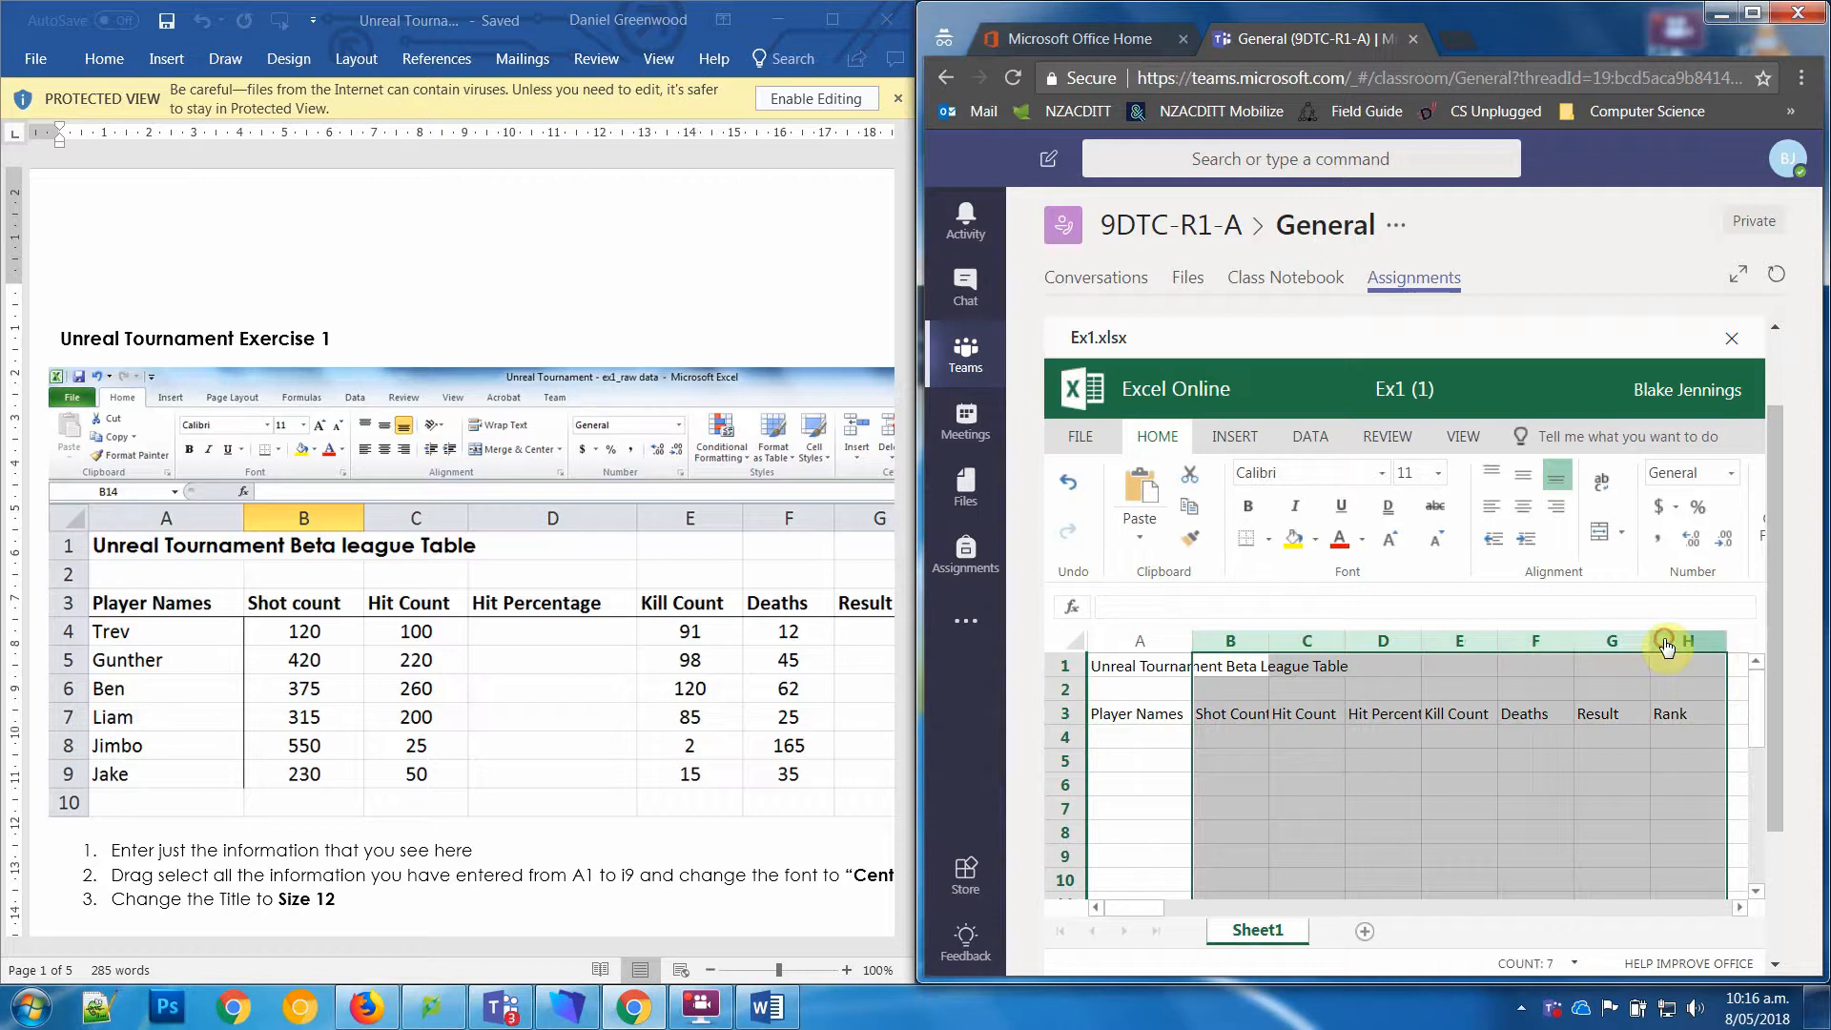
{"action": "double_click", "coordinate": [1269, 641]}
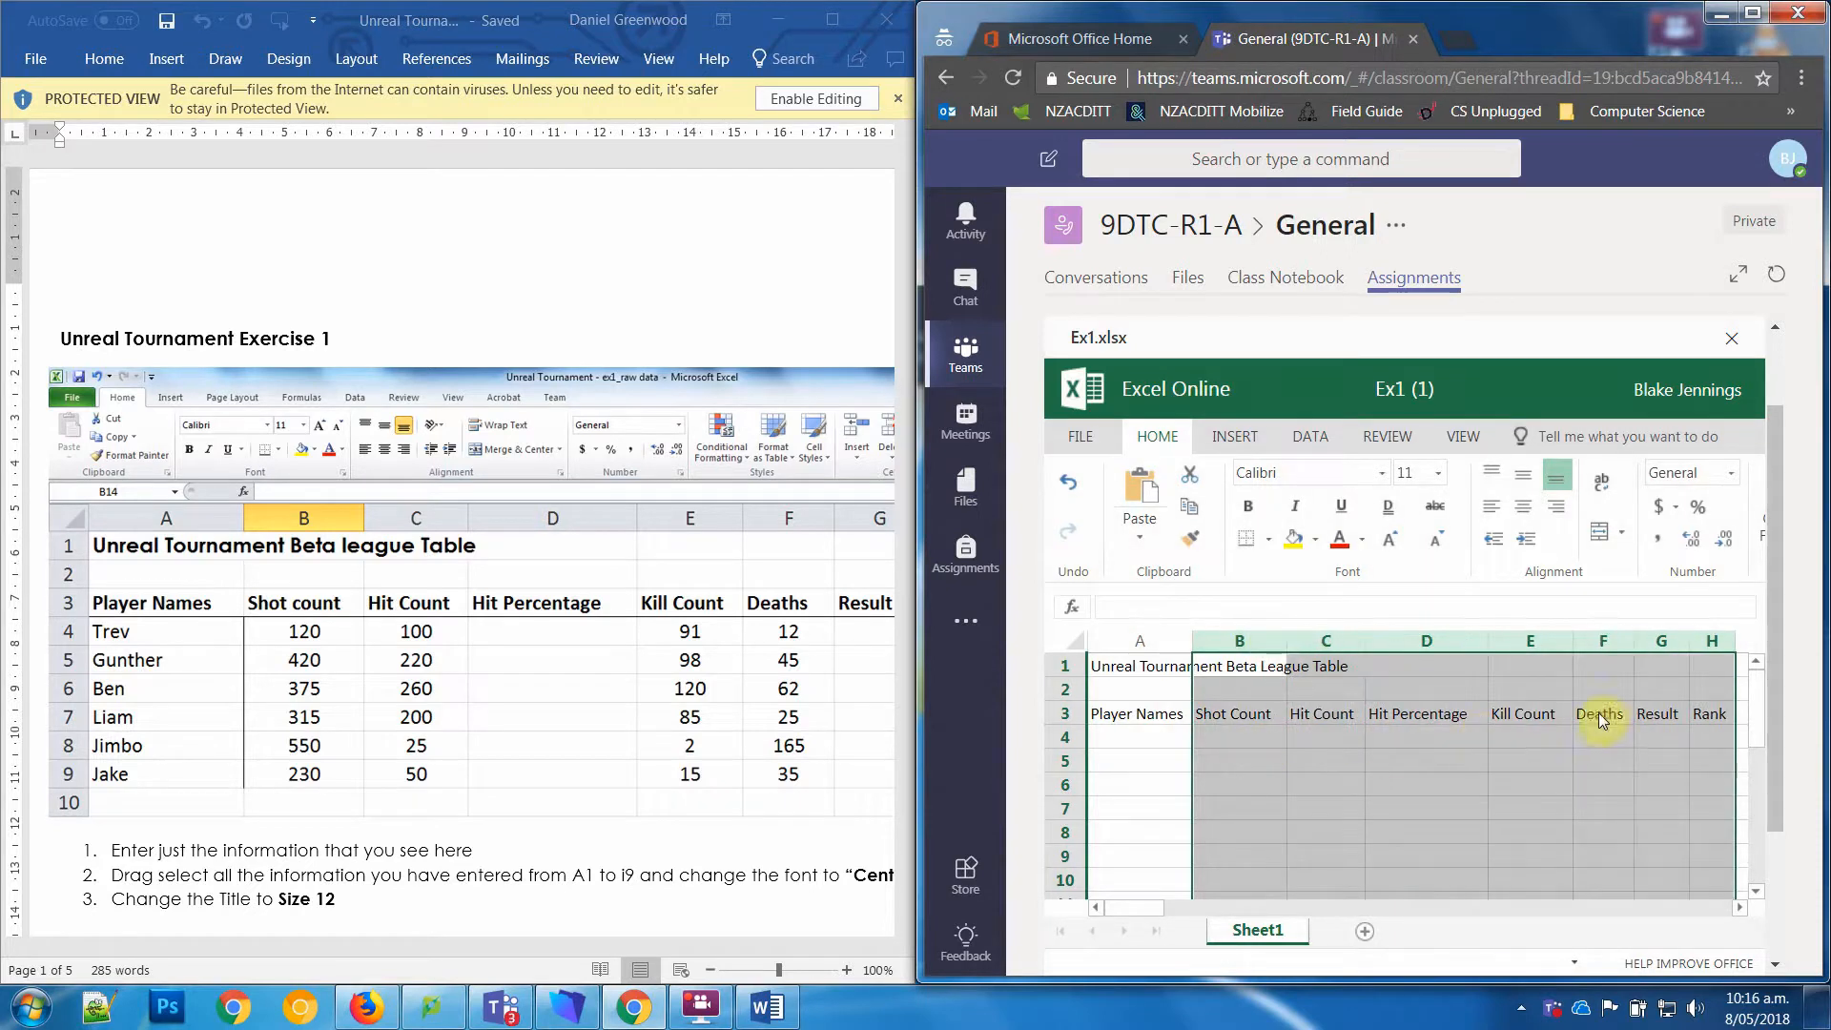
{"action": "left_click", "coordinate": [1526, 786]}
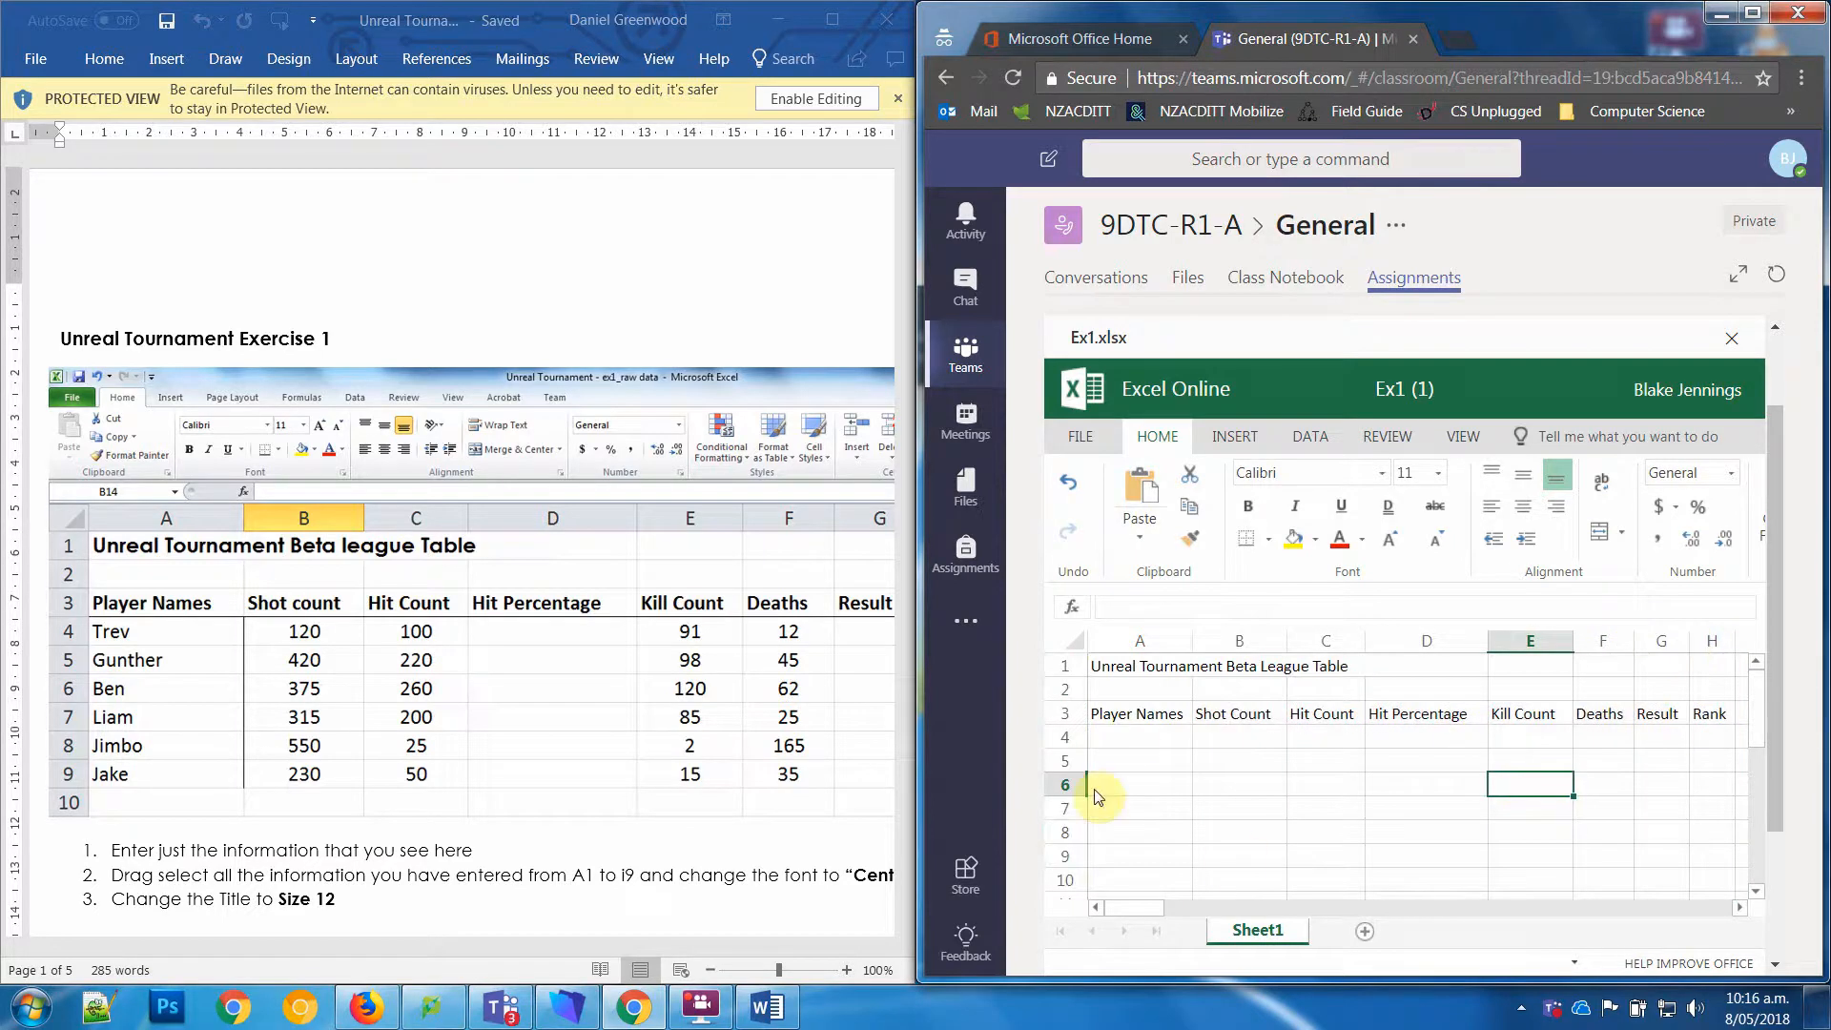
Step: Enter the worksheet's first three player names in cells A4 to A6 under Player Names
{"action": "left_click", "coordinate": [1136, 724]}
{"action": "left_click", "coordinate": [1131, 737]}
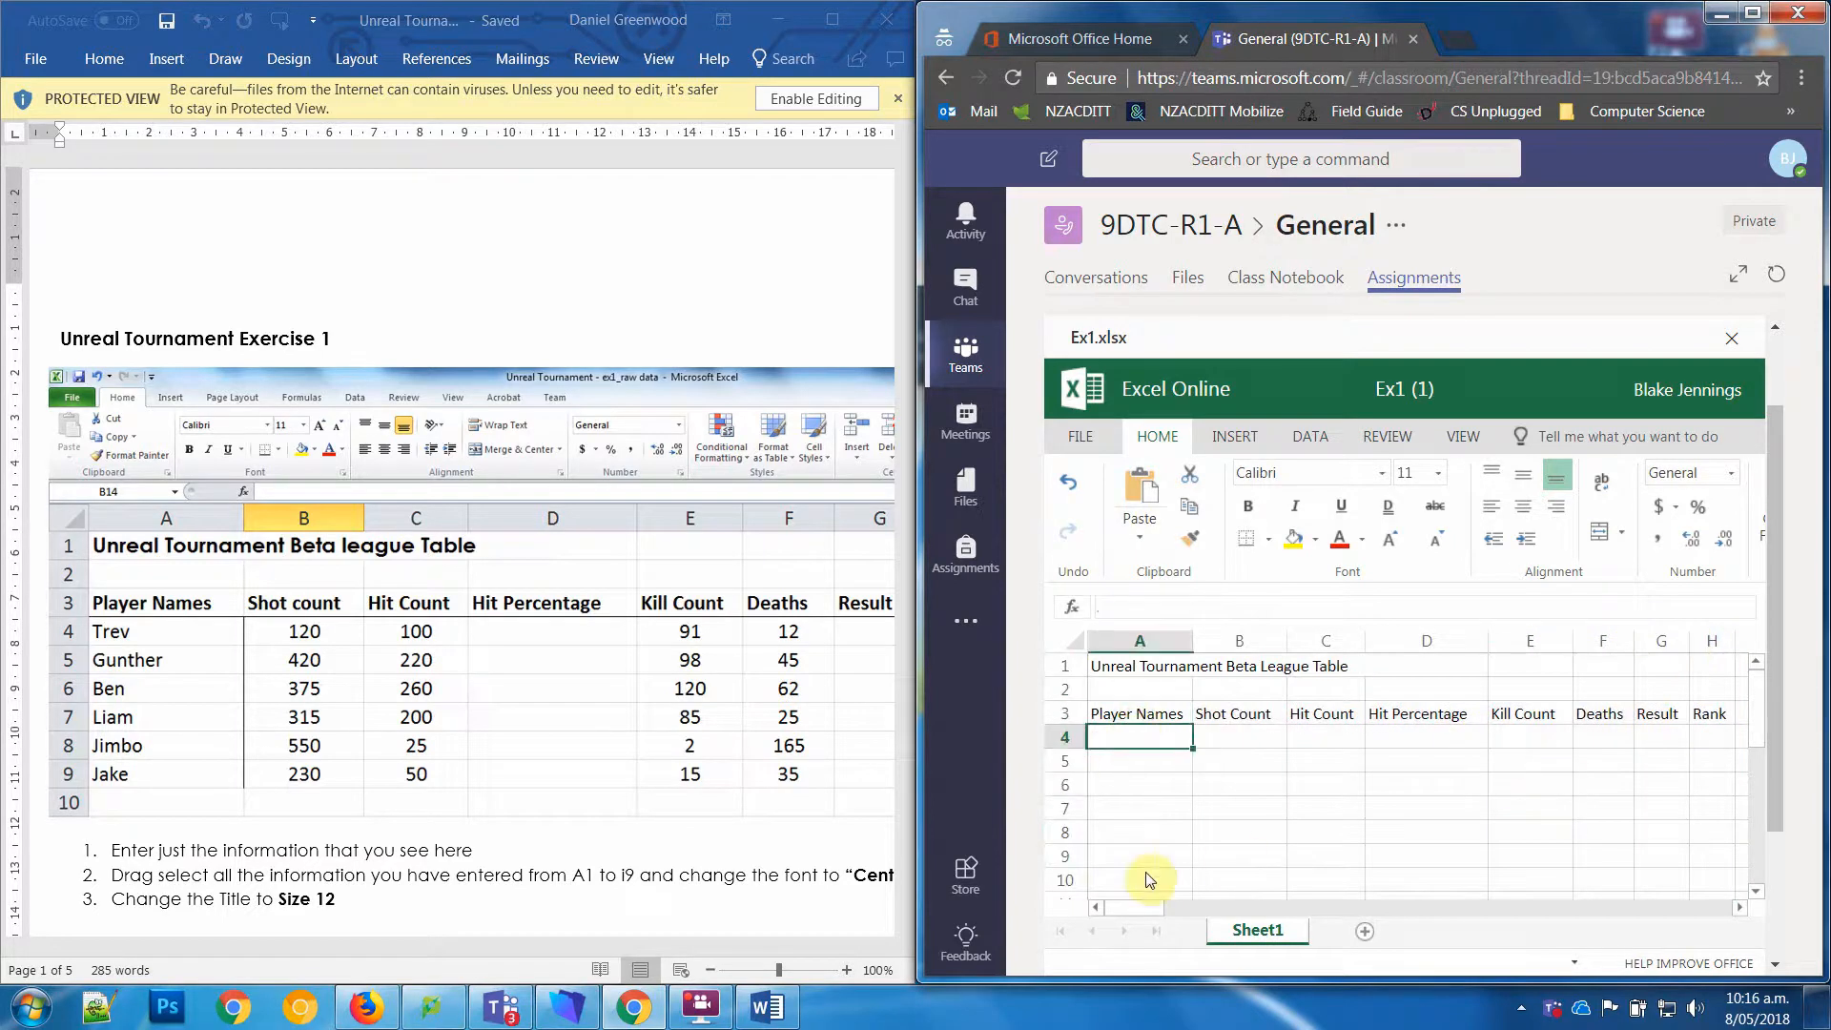
{"action": "type", "text": "Trev"}
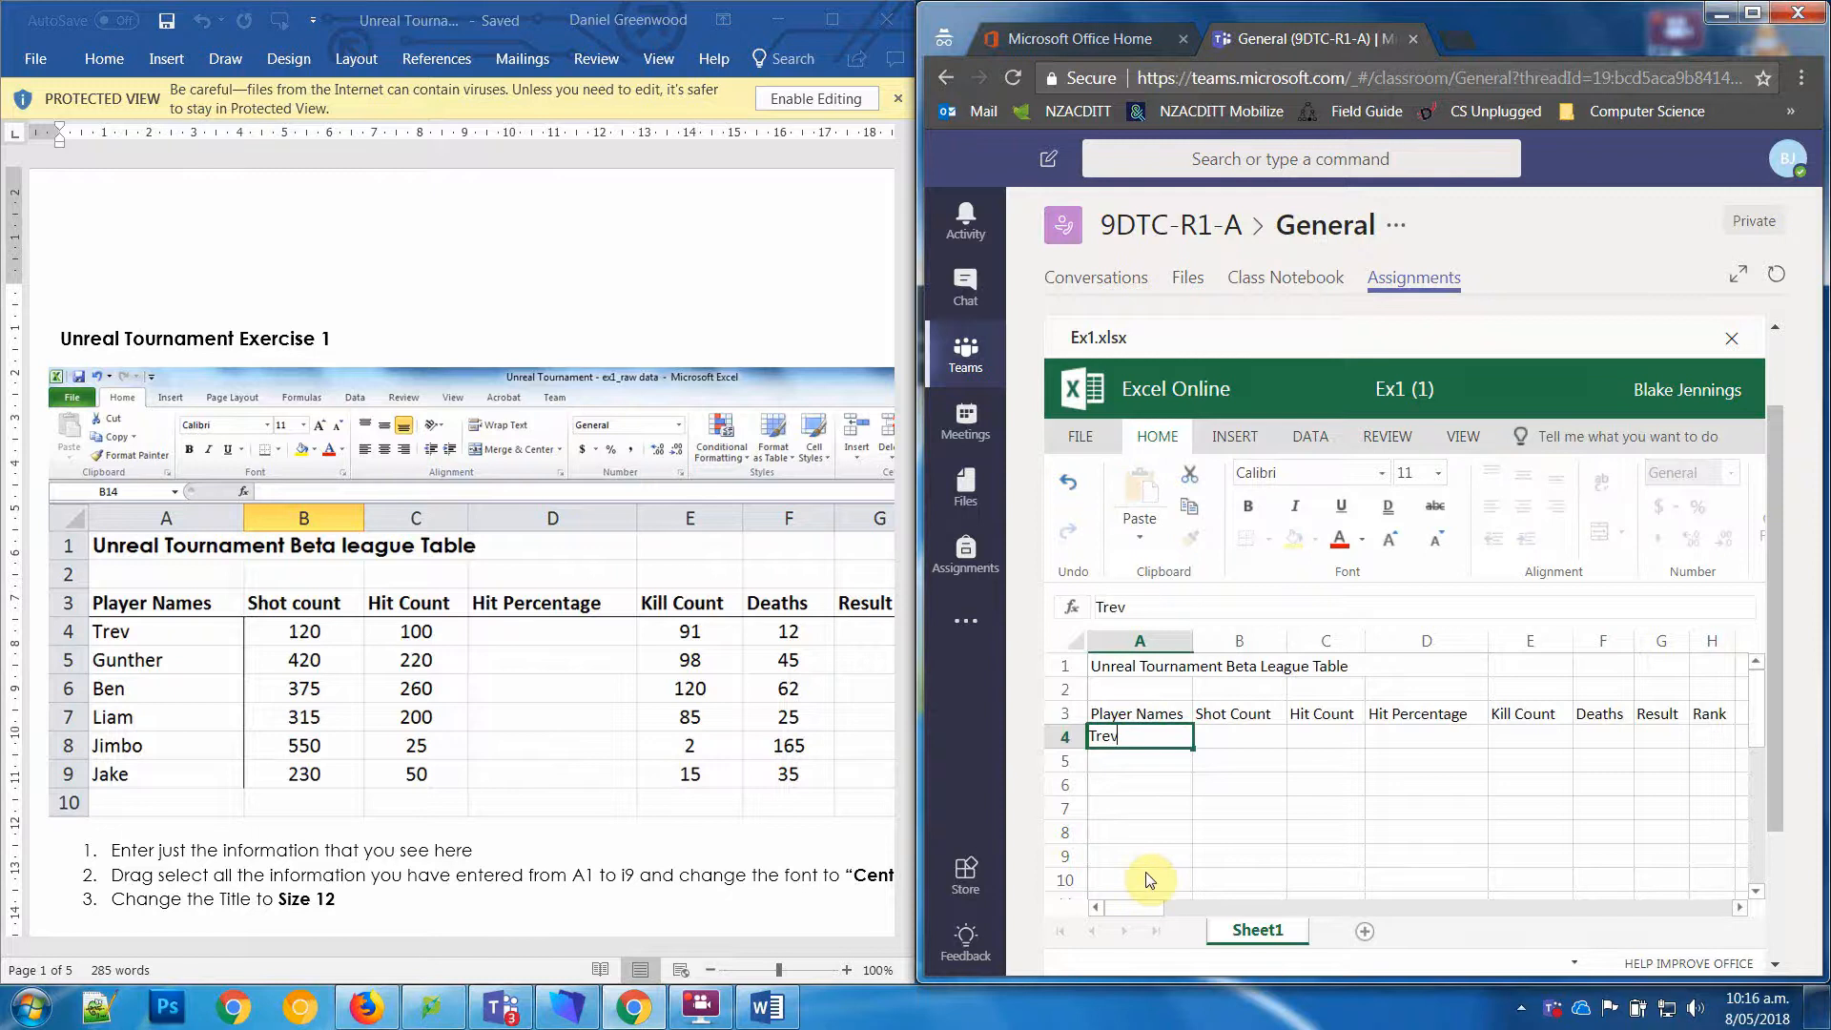
{"action": "key", "text": "Return"}
{"action": "type", "text": "Gunther"}
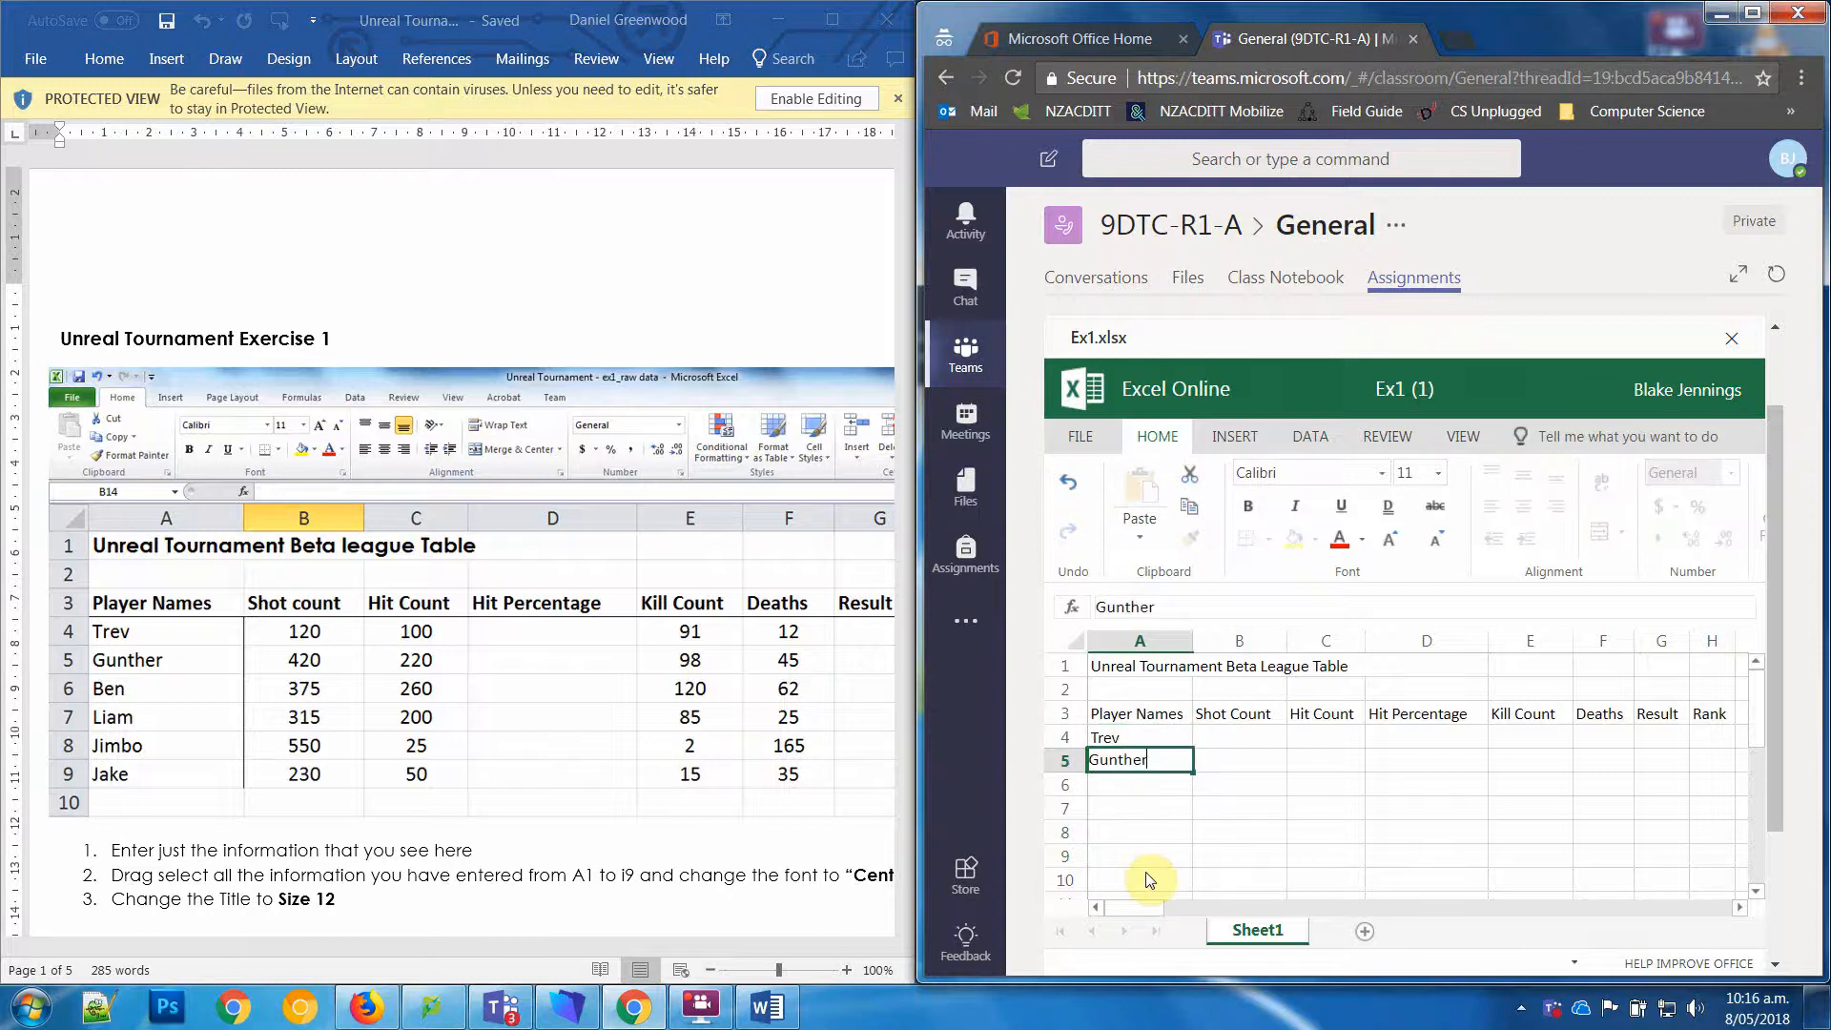
{"action": "key", "text": "Return"}
{"action": "type", "text": "Ben"}
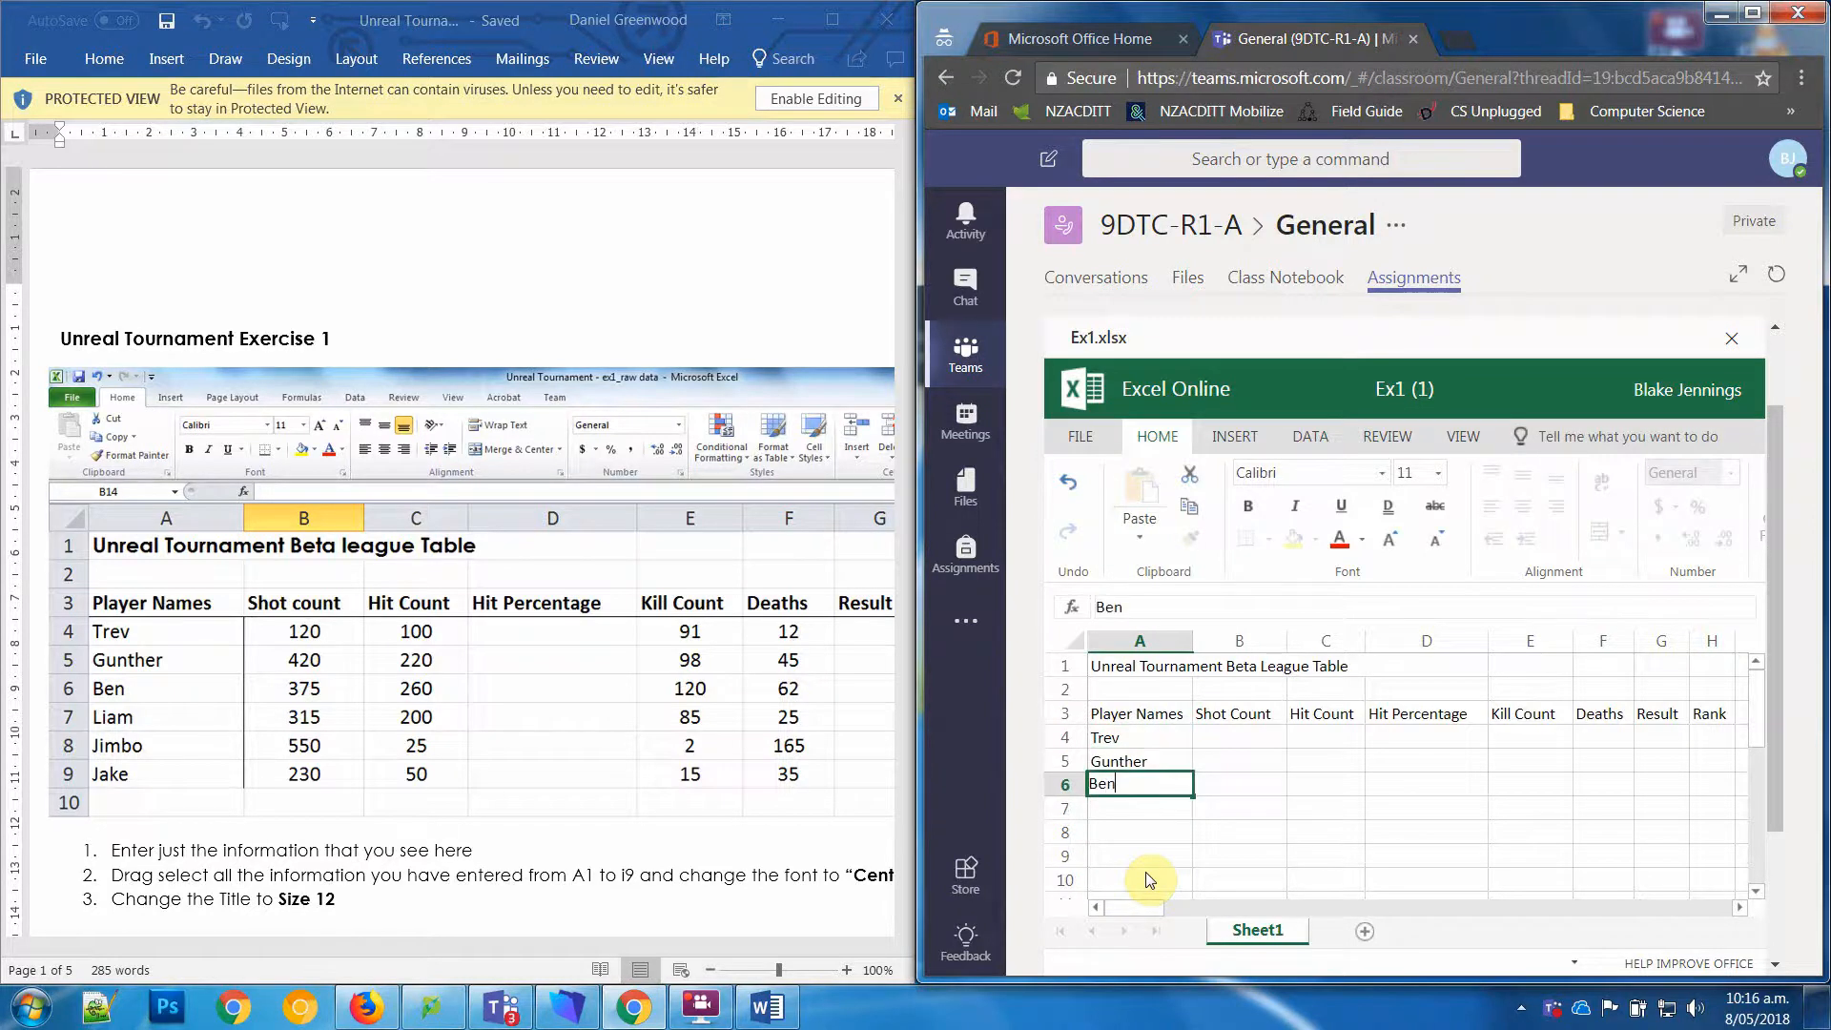
{"action": "key", "text": "Return"}
Step: Enter the worksheet's remaining three player names in cells A7 to A9
{"action": "type", "text": "Liam"}
{"action": "key", "text": "Return"}
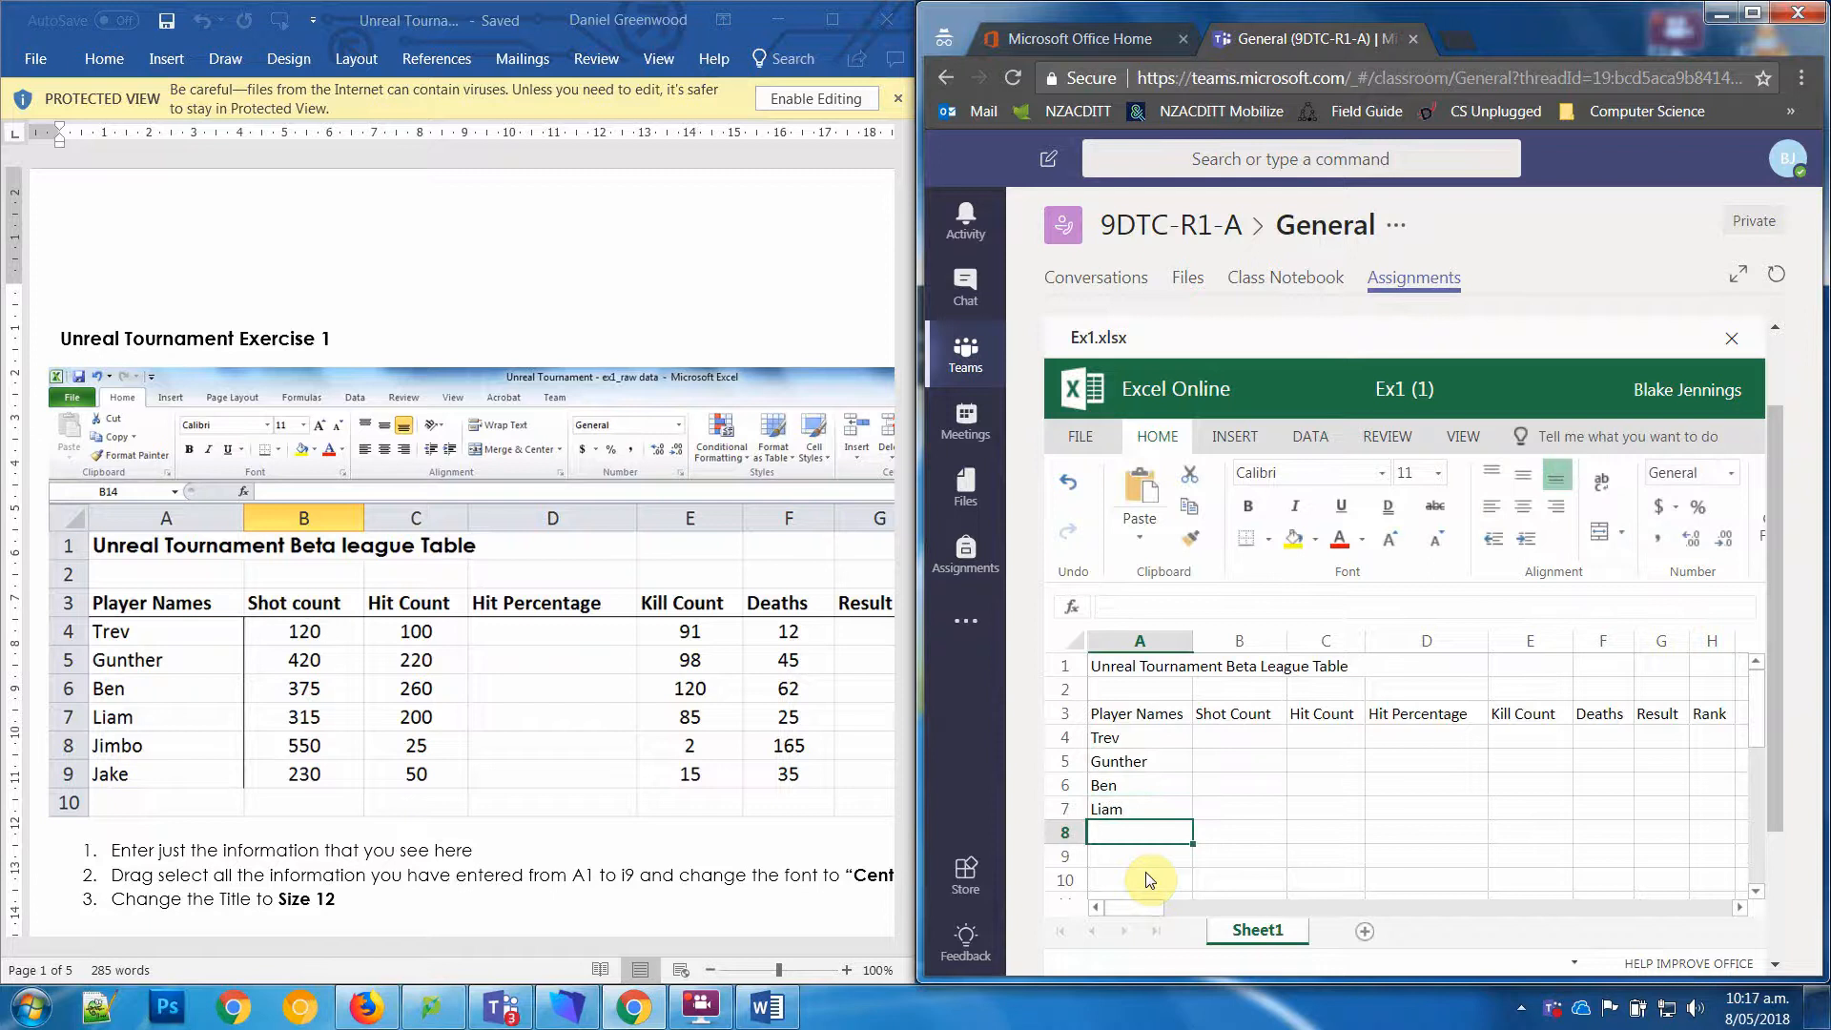
{"action": "type", "text": "Jimbo"}
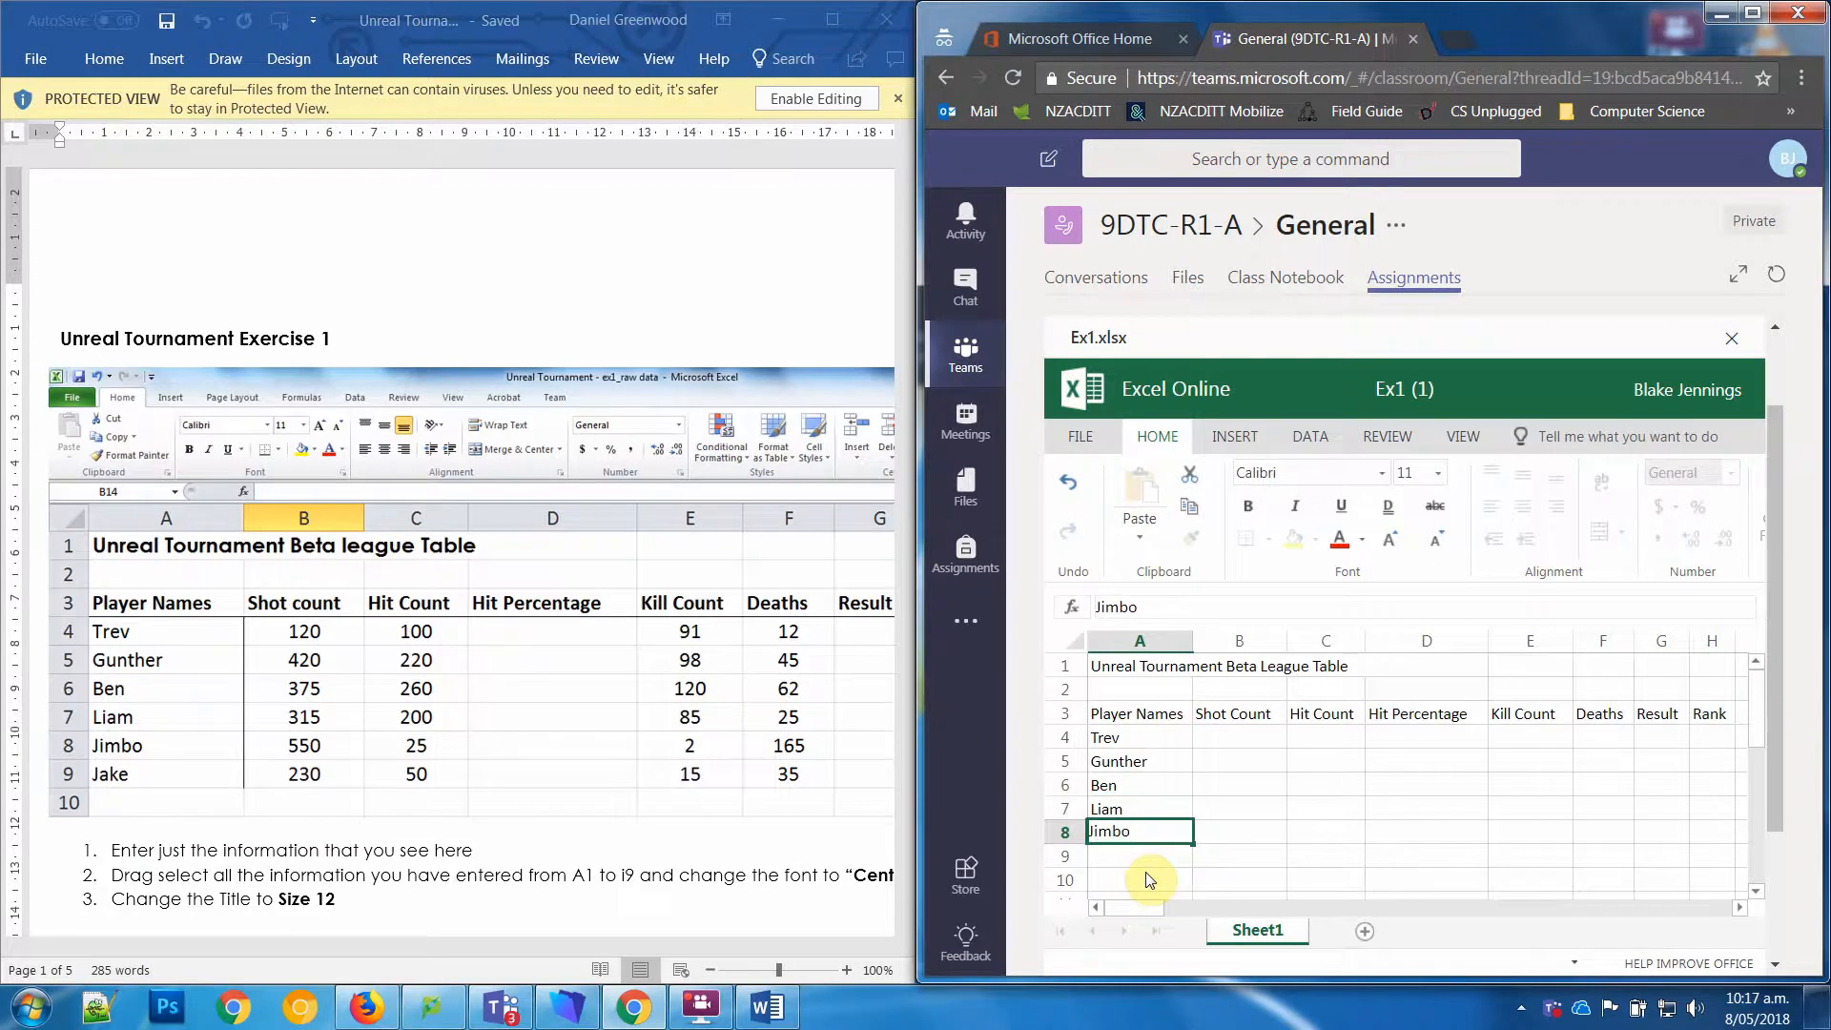
{"action": "key", "text": "Return"}
{"action": "type", "text": "Jake"}
{"action": "key", "text": "Tab"}
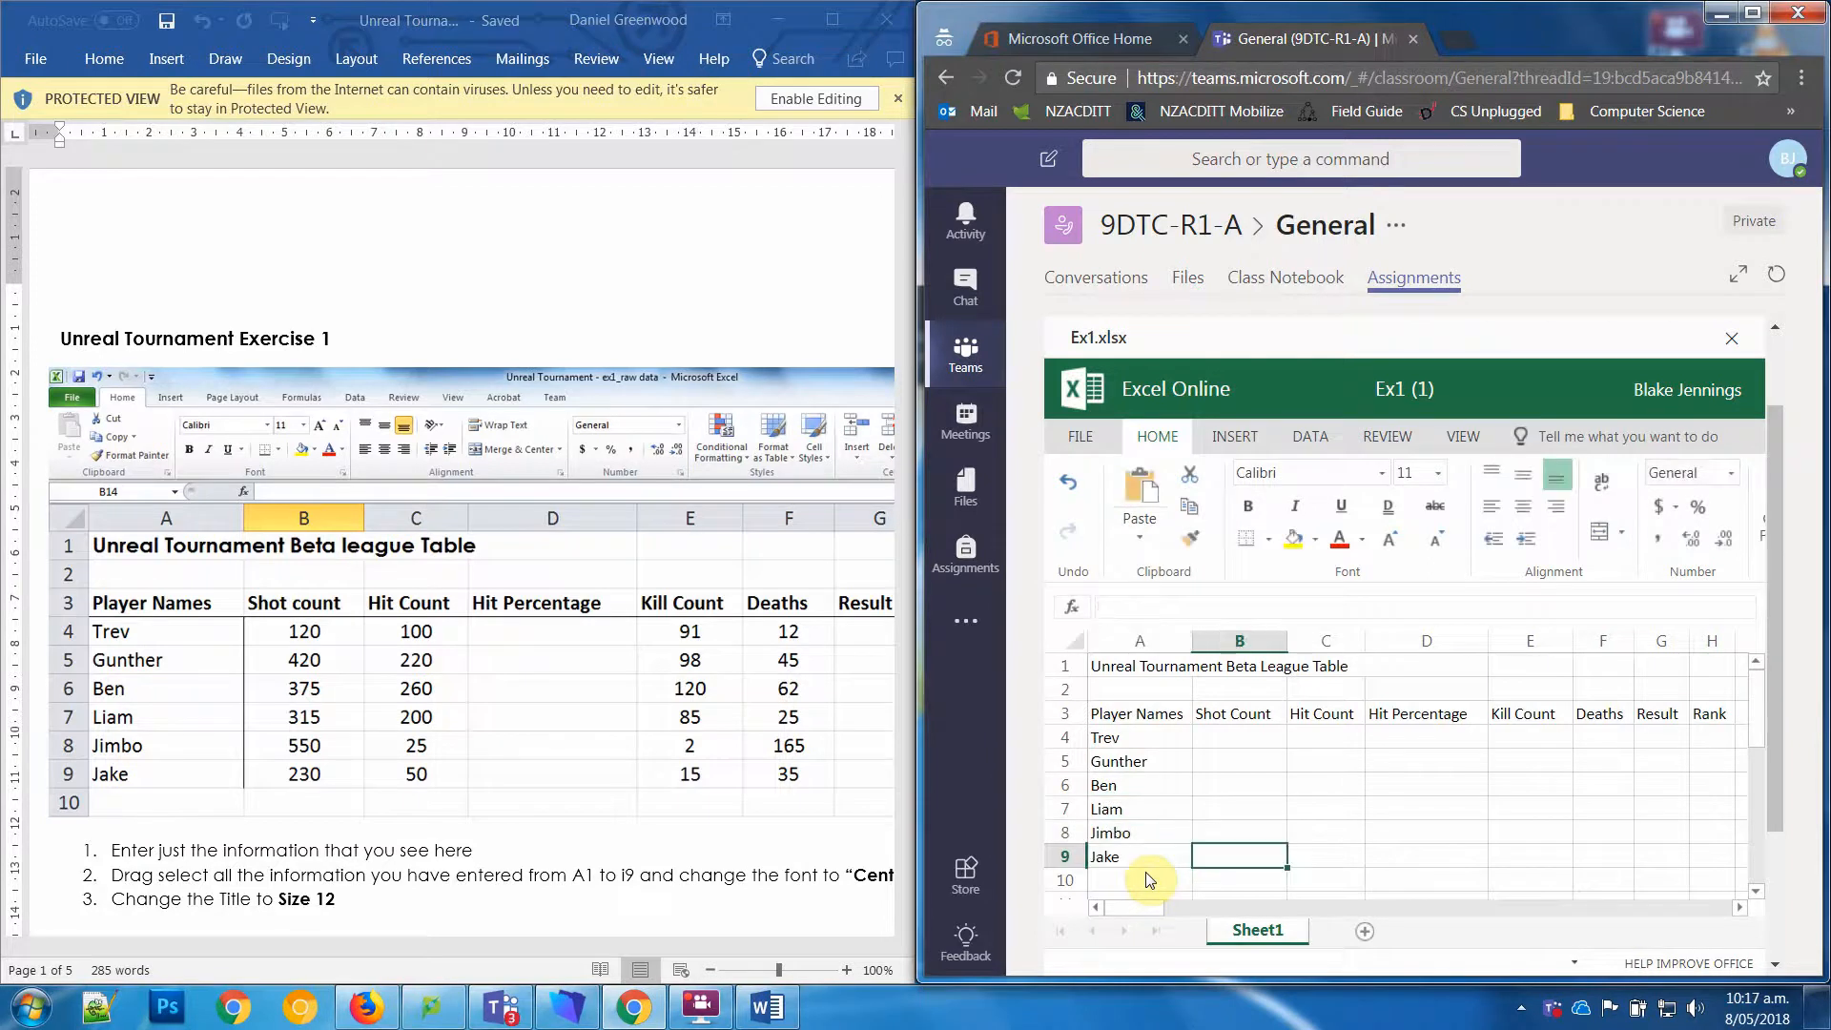
Step: Enter the shot counts 120, 420 and 375 in cells B4 to B6
{"action": "key", "text": "Up"}
{"action": "key", "text": "Up"}
{"action": "key", "text": "Up"}
{"action": "key", "text": "Up"}
{"action": "key", "text": "Up"}
{"action": "type", "text": "120"}
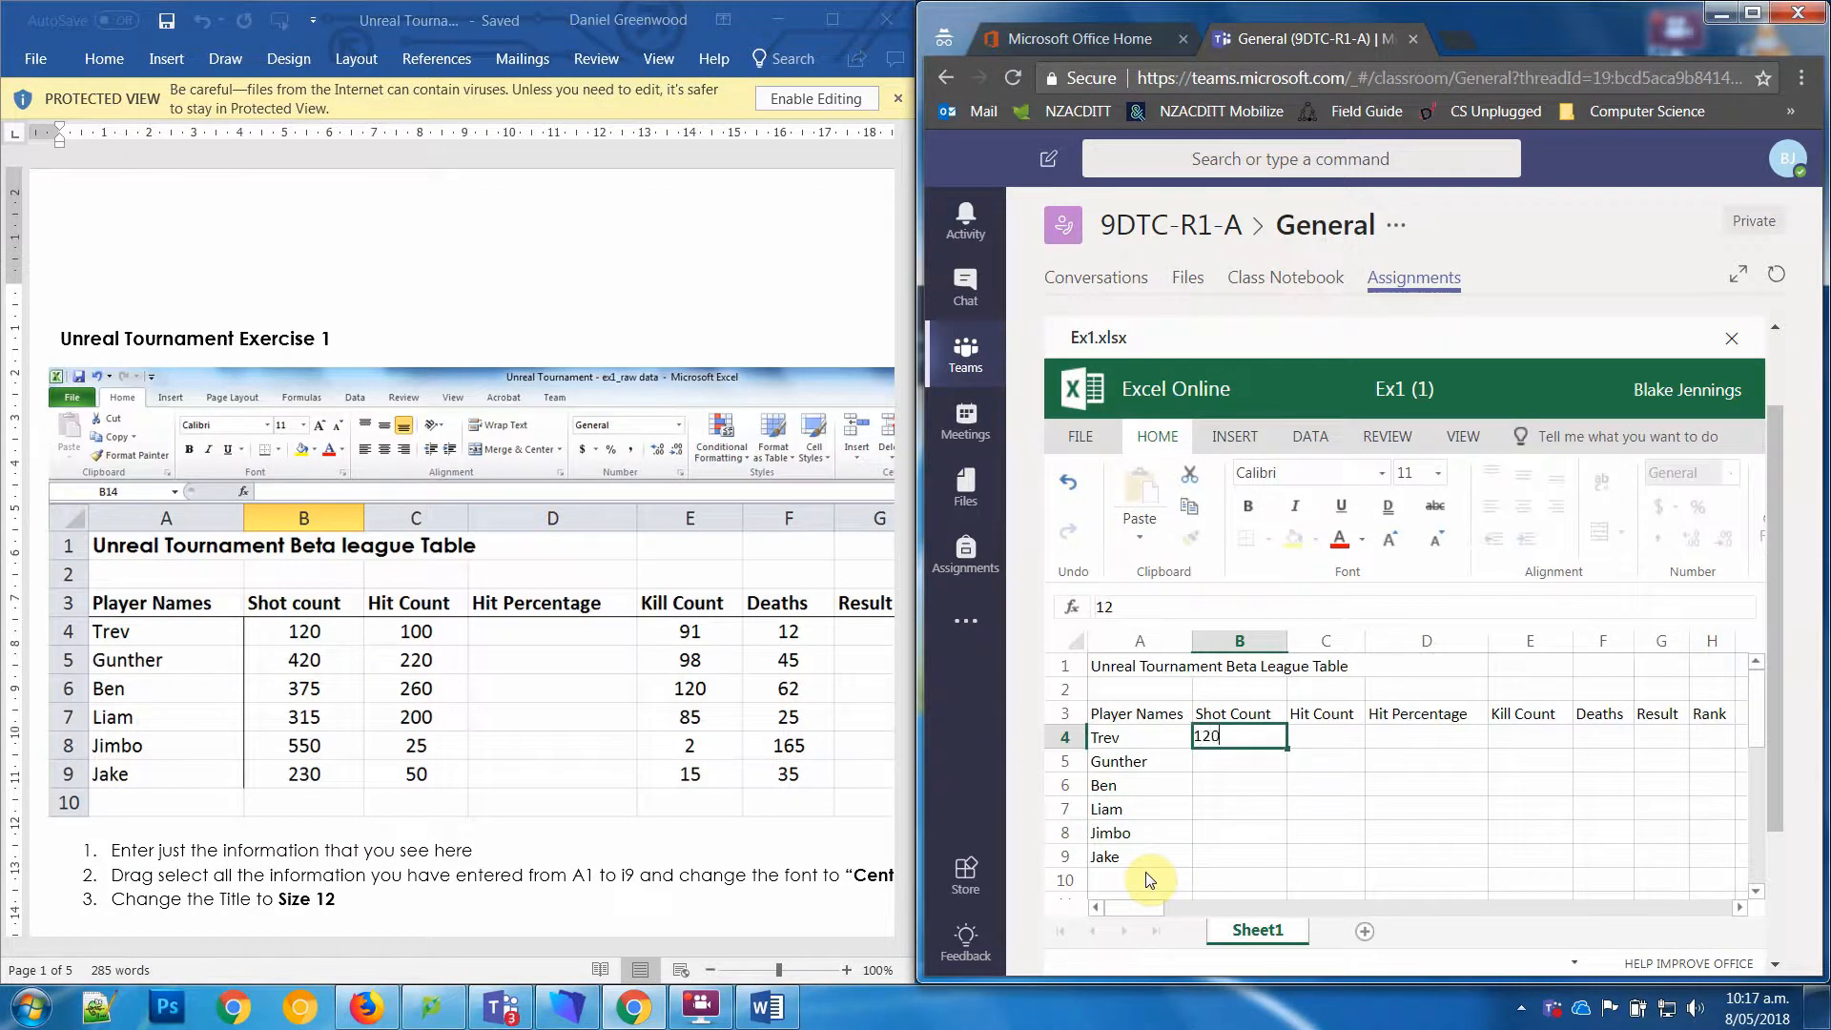
{"action": "key", "text": "Return"}
{"action": "type", "text": "420"}
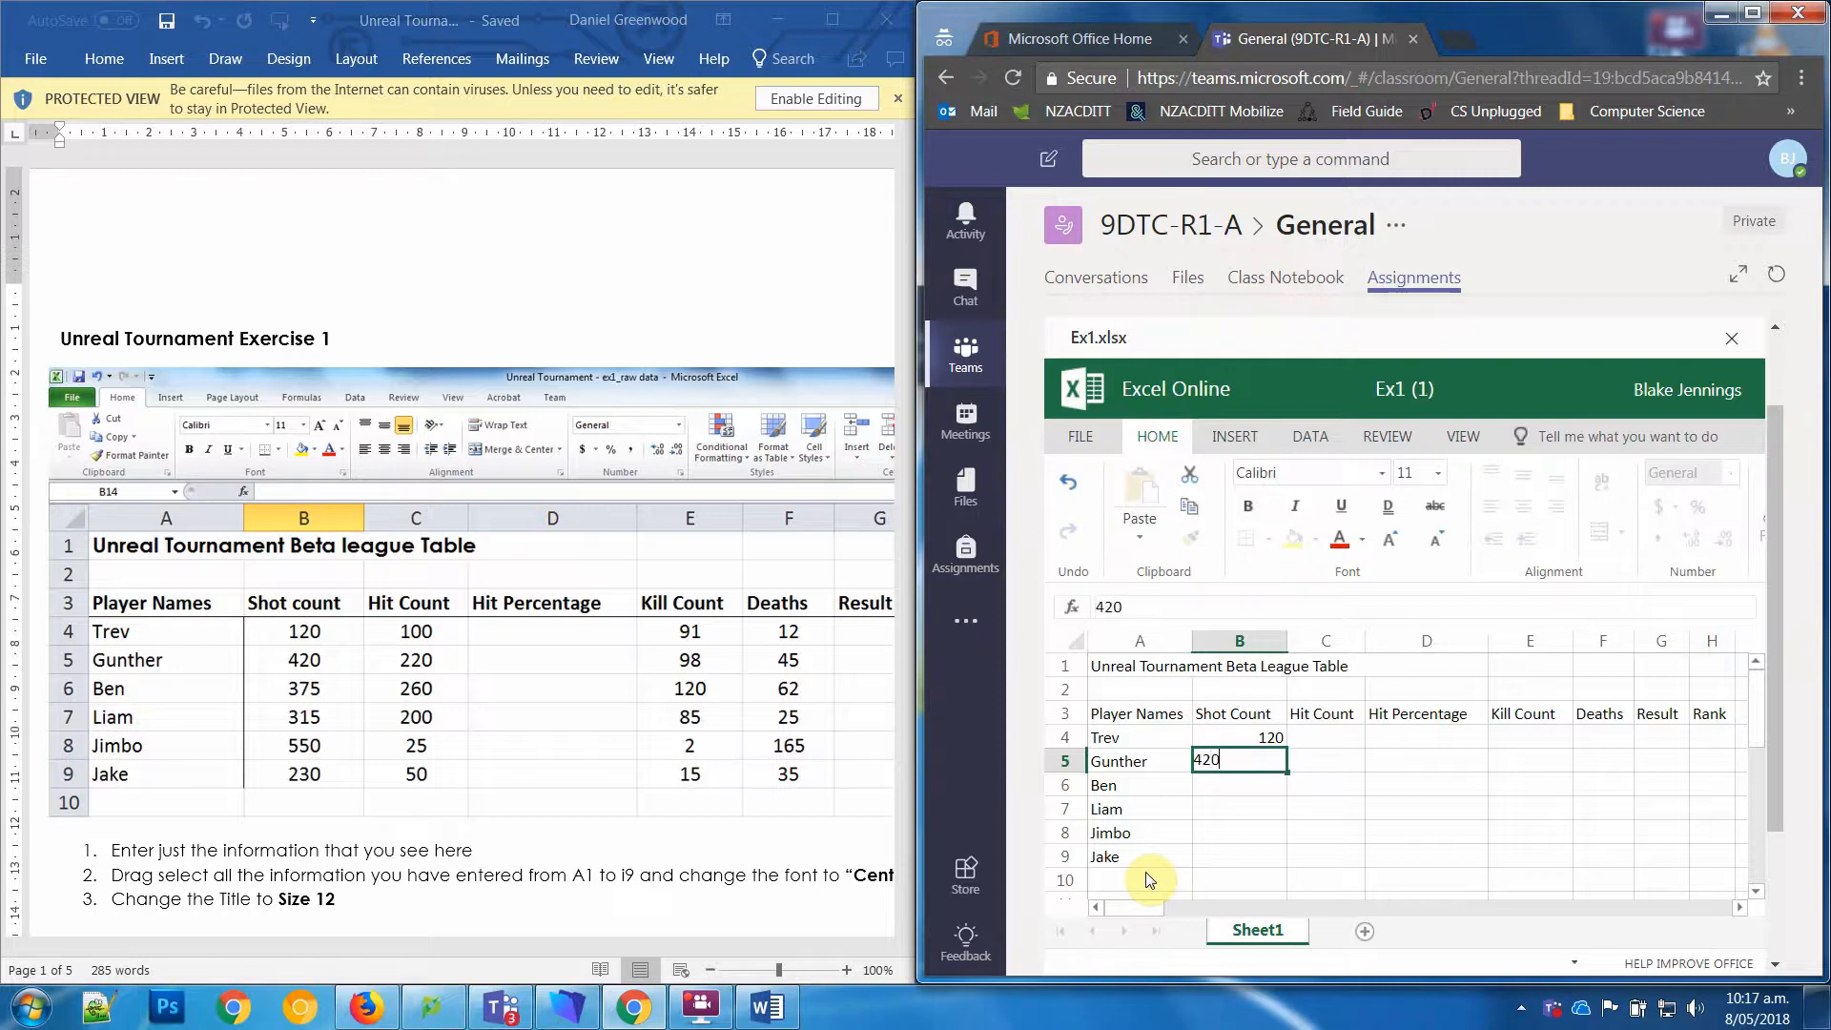
{"action": "key", "text": "Return"}
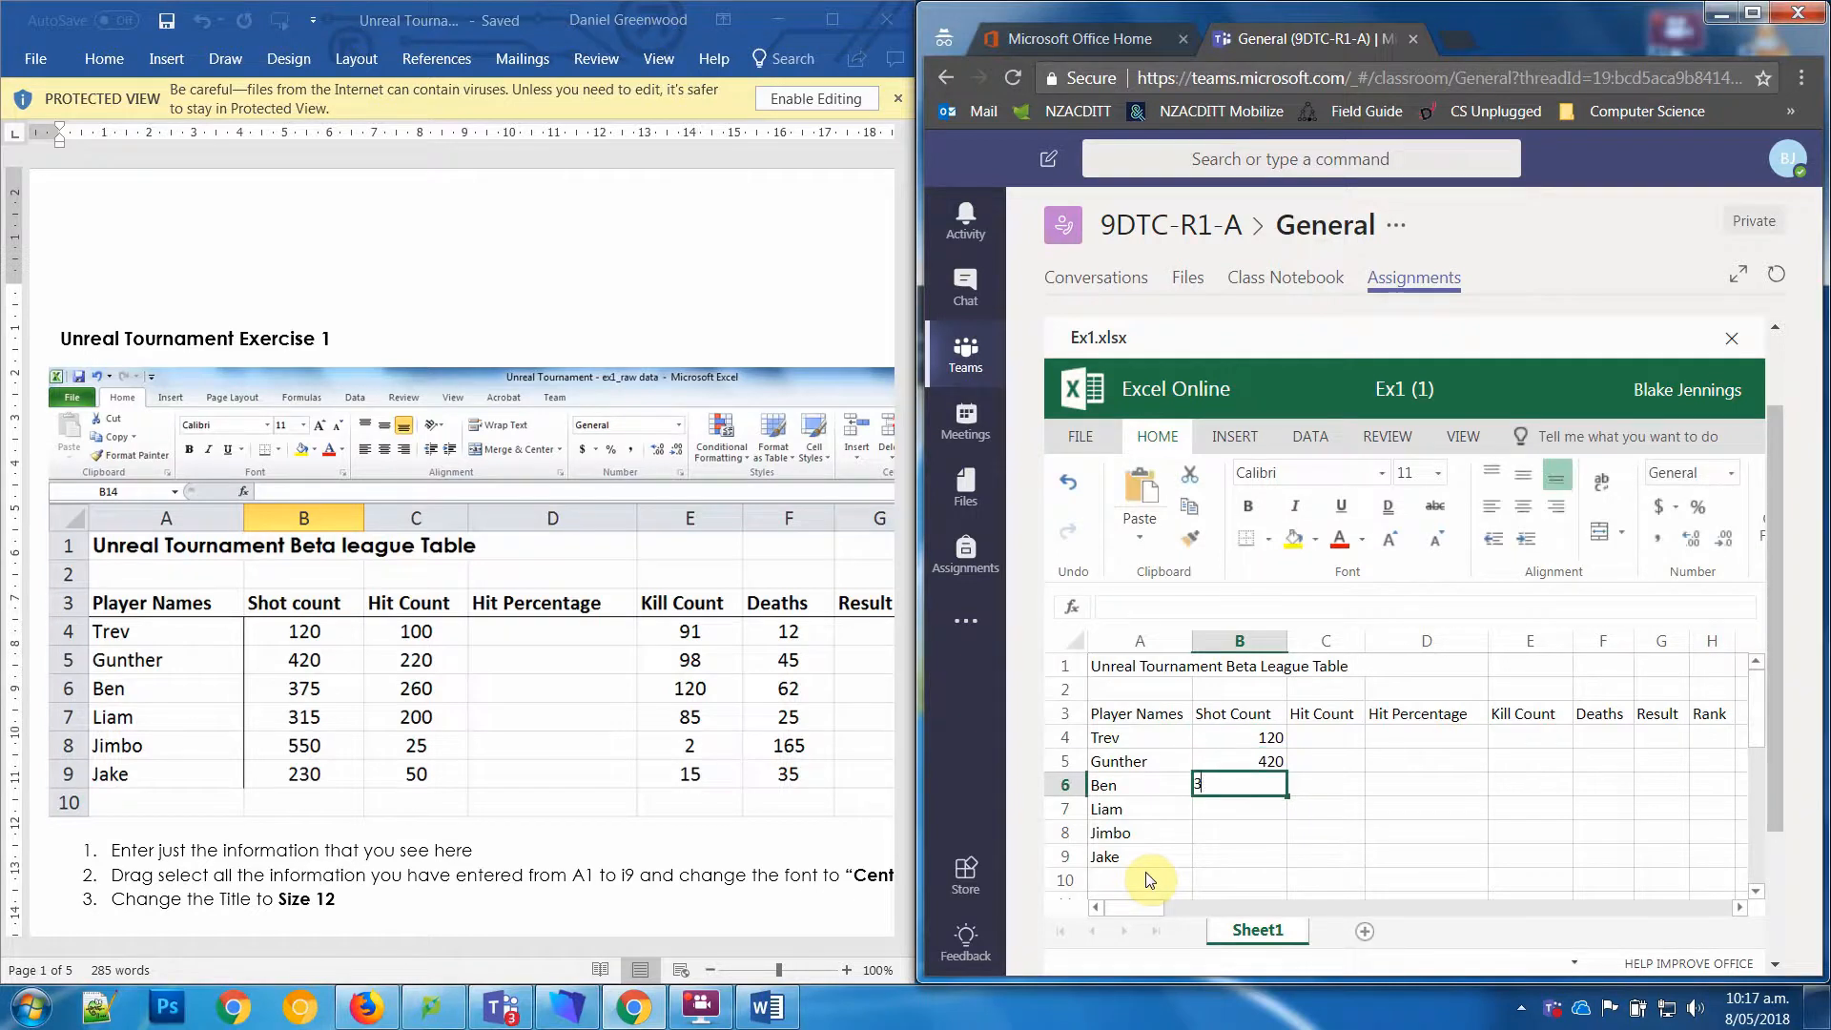
{"action": "type", "text": "37"}
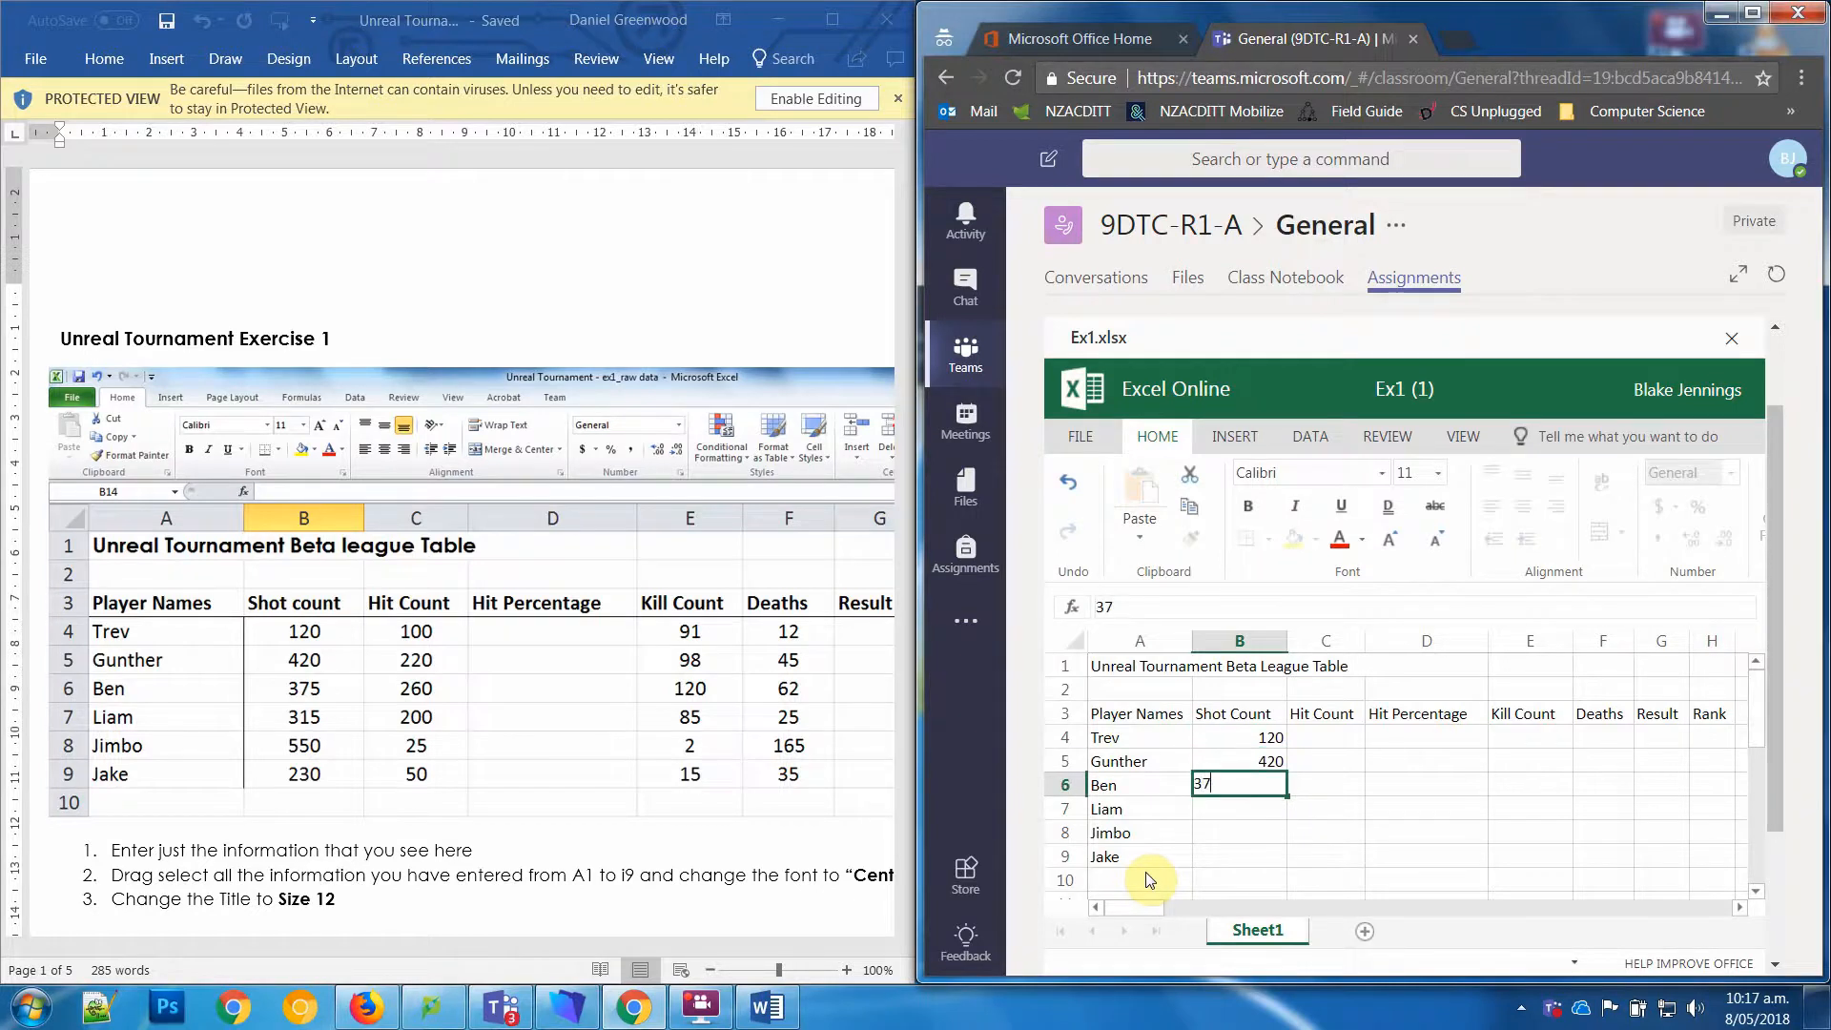
{"action": "type", "text": "5"}
{"action": "key", "text": "Return"}
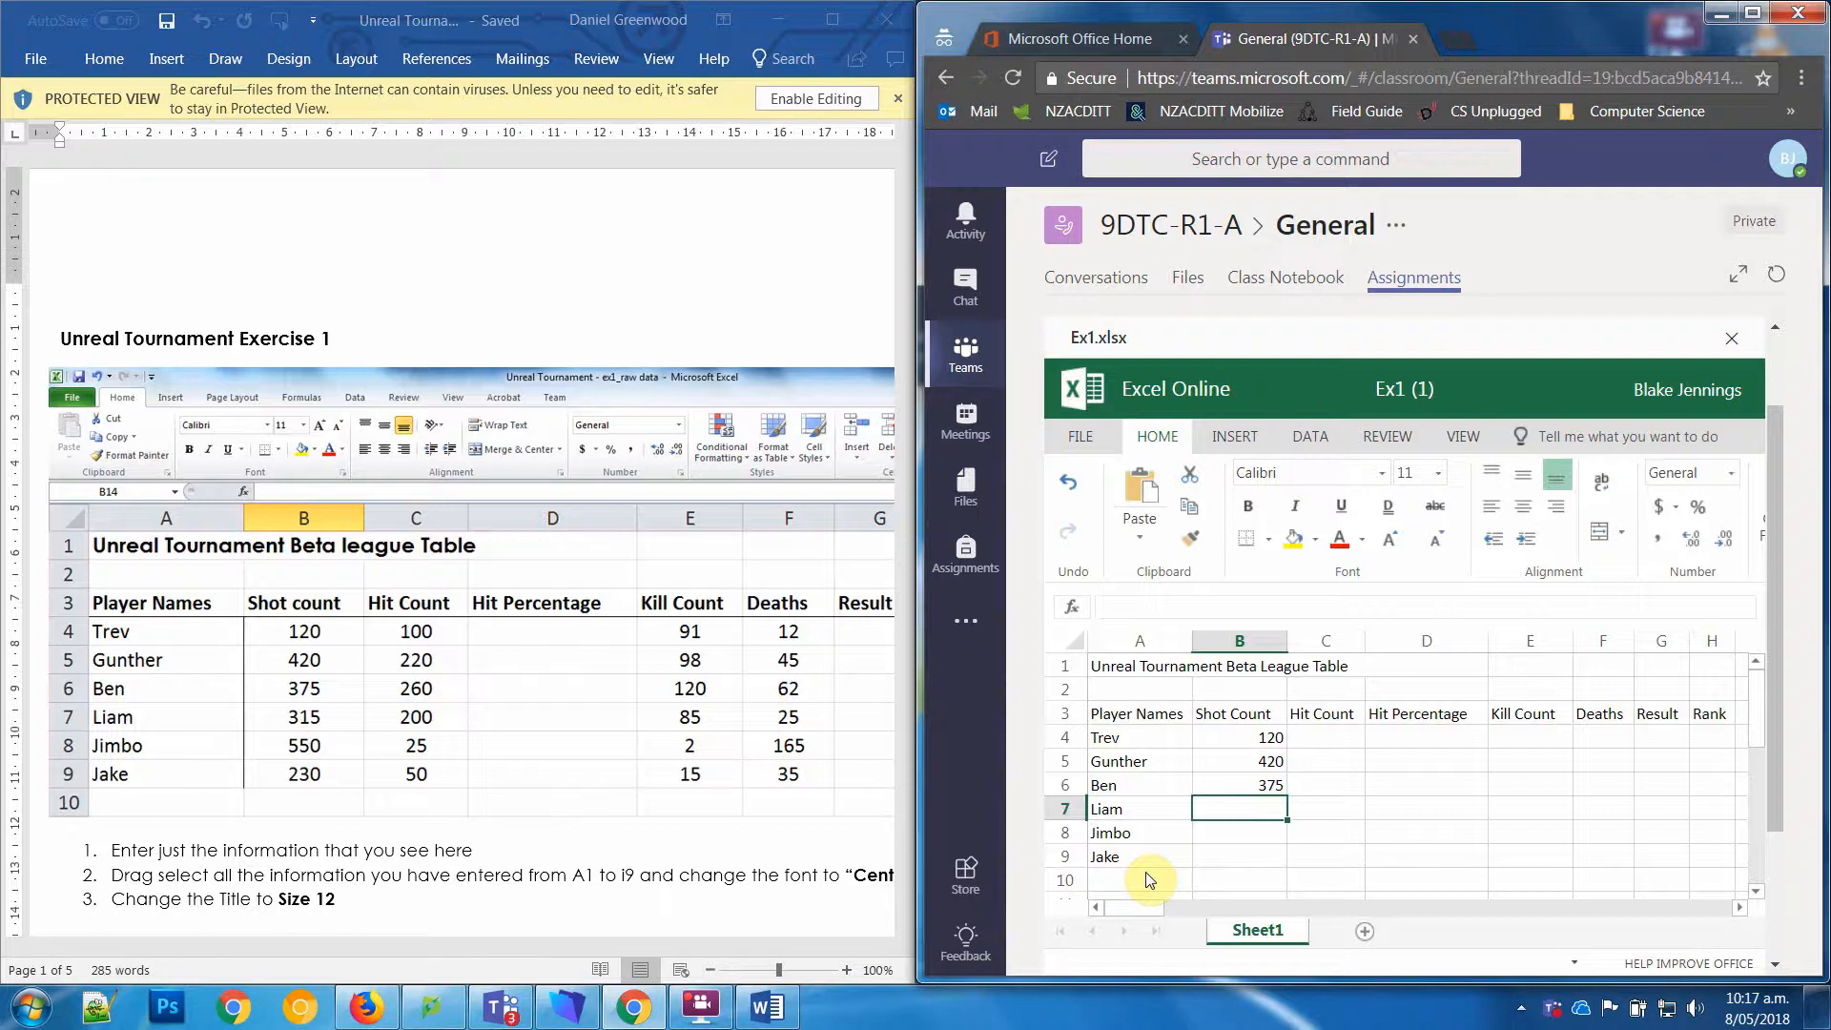
Step: Enter the shot counts 315, 550 and 230 in cells B7 to B9
{"action": "type", "text": "315"}
{"action": "key", "text": "Return"}
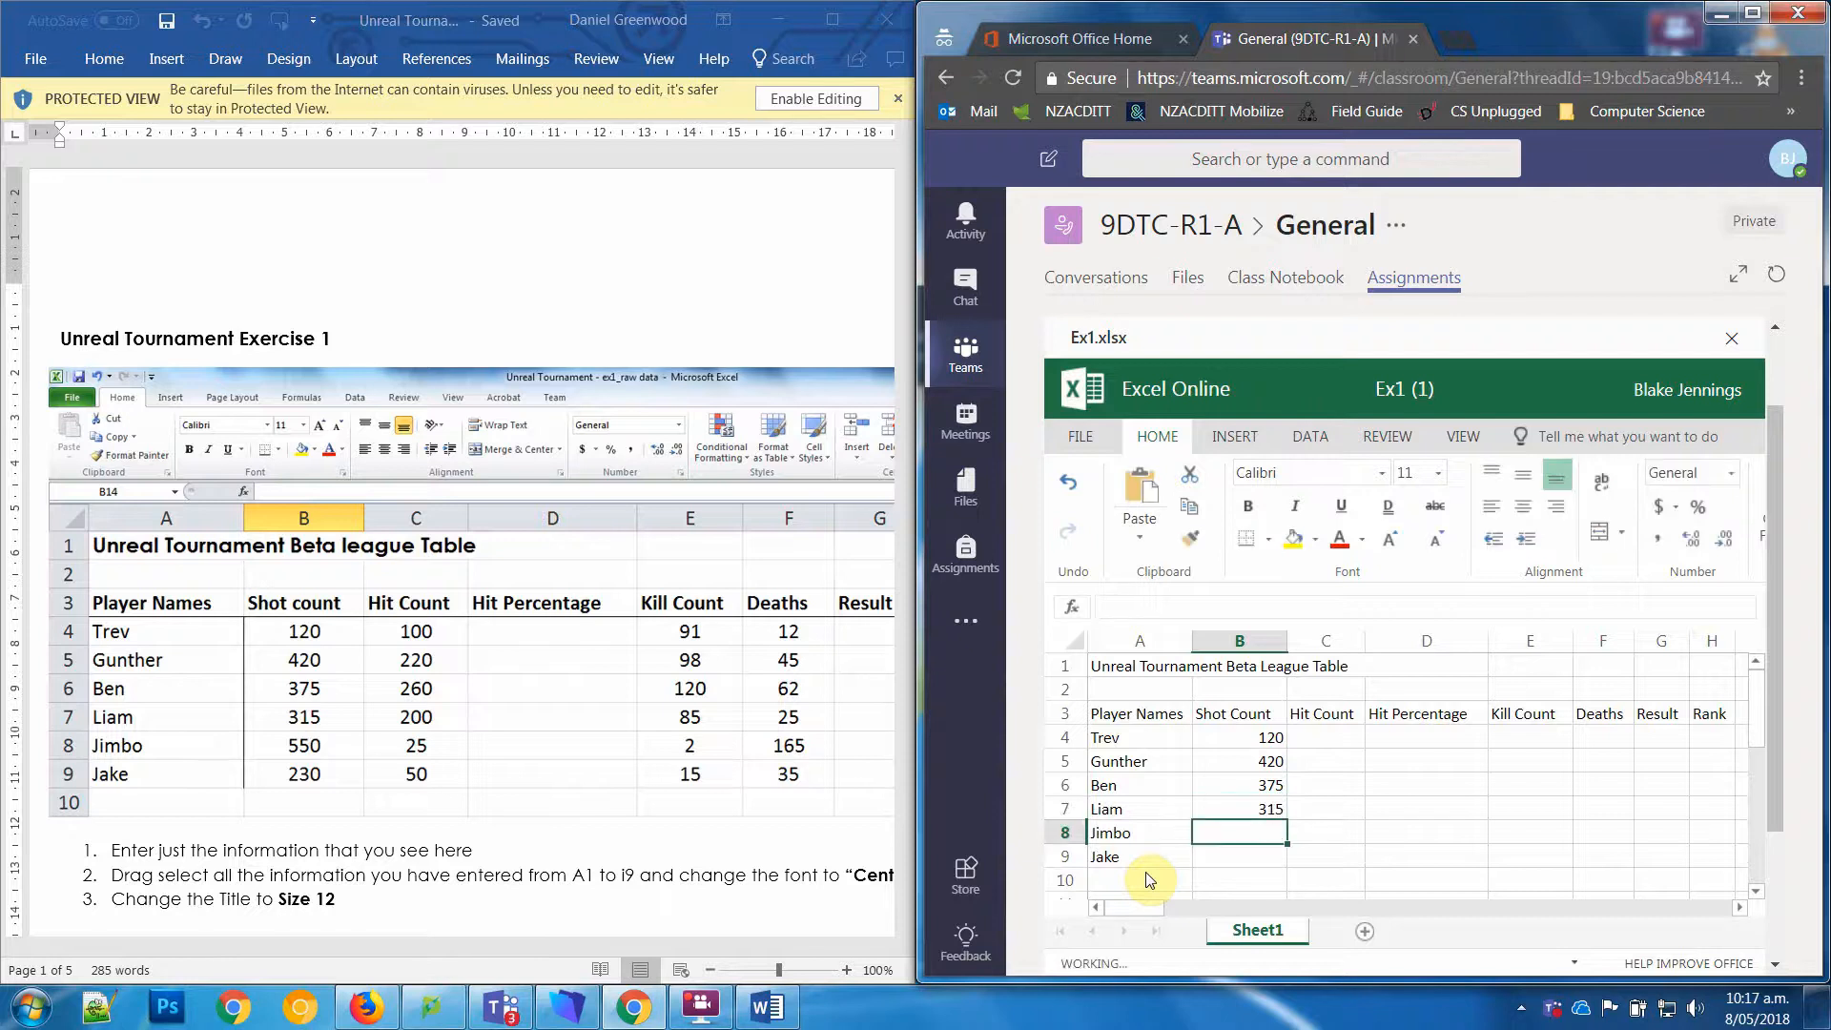
{"action": "type", "text": "550"}
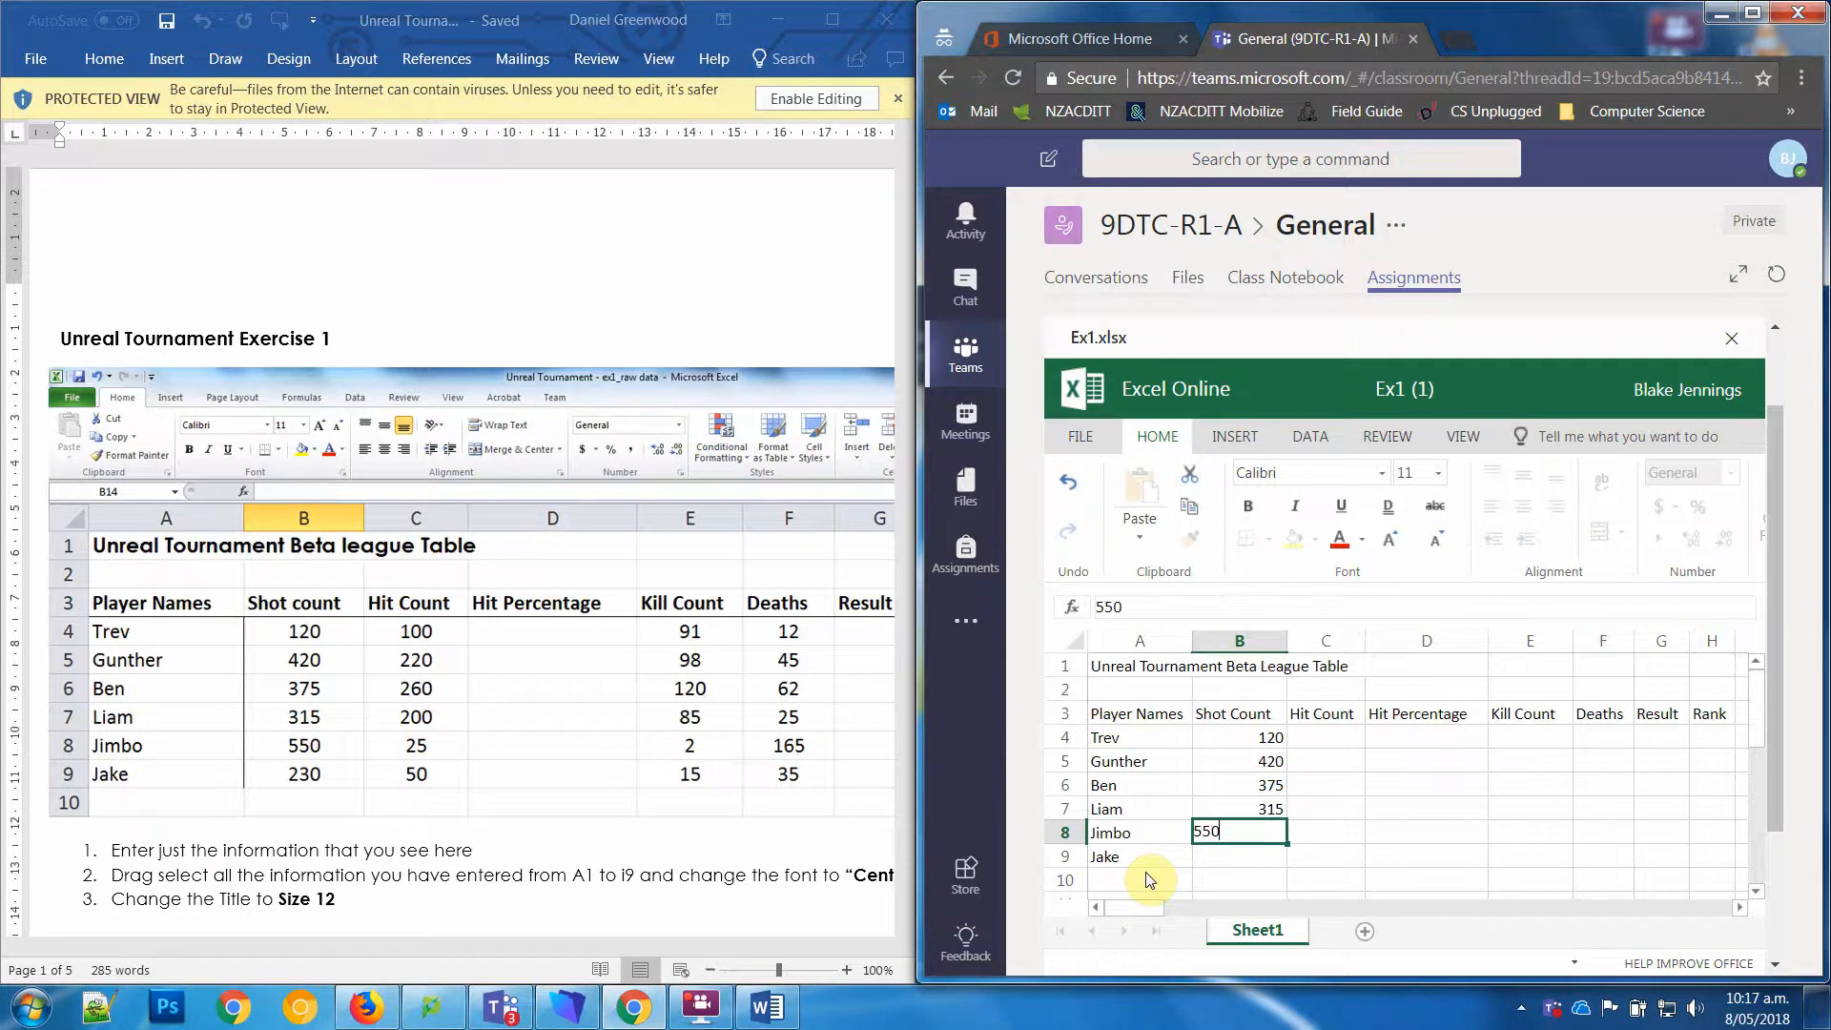
{"action": "key", "text": "Return"}
{"action": "type", "text": "230"}
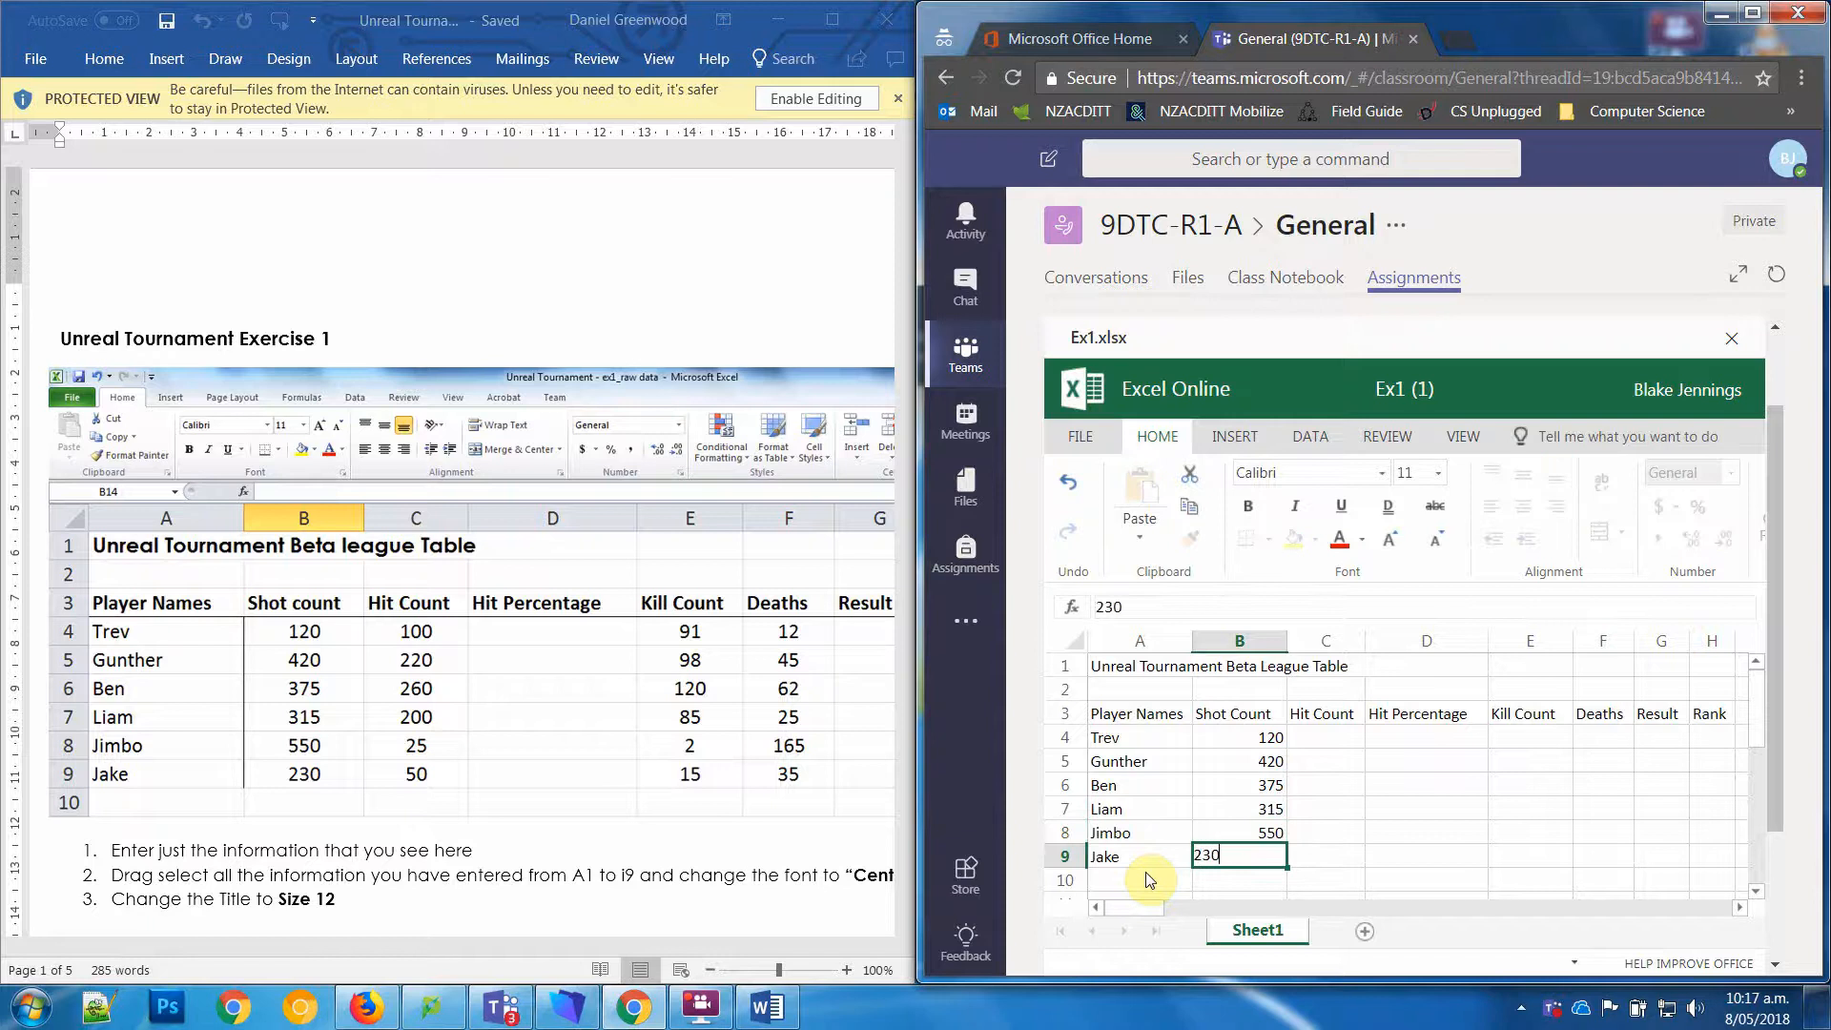
{"action": "key", "text": "Tab"}
Step: Enter the hit counts 100, 220 and 260 in cells C4 to C6
{"action": "key", "text": "Up"}
{"action": "key", "text": "Up"}
{"action": "key", "text": "Up"}
{"action": "key", "text": "Up"}
{"action": "key", "text": "Up"}
{"action": "key", "text": "Up"}
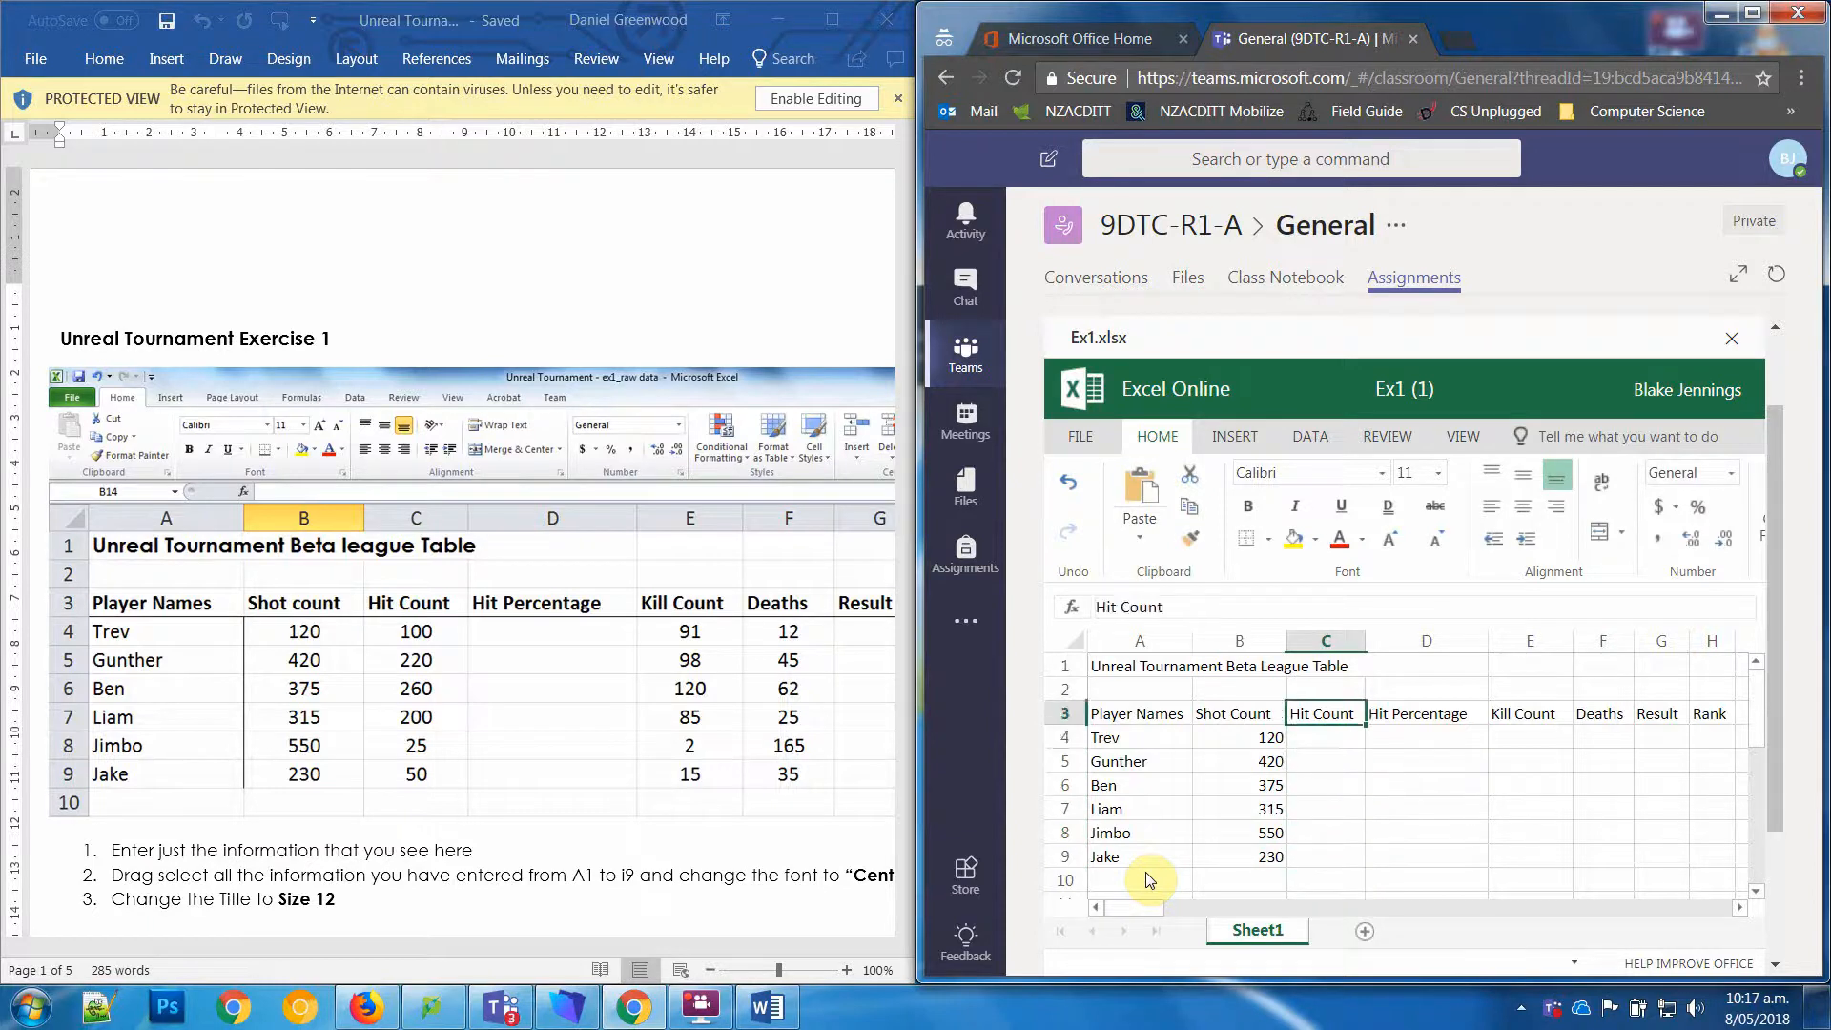
{"action": "key", "text": "Down"}
{"action": "type", "text": "100"}
{"action": "key", "text": "Return"}
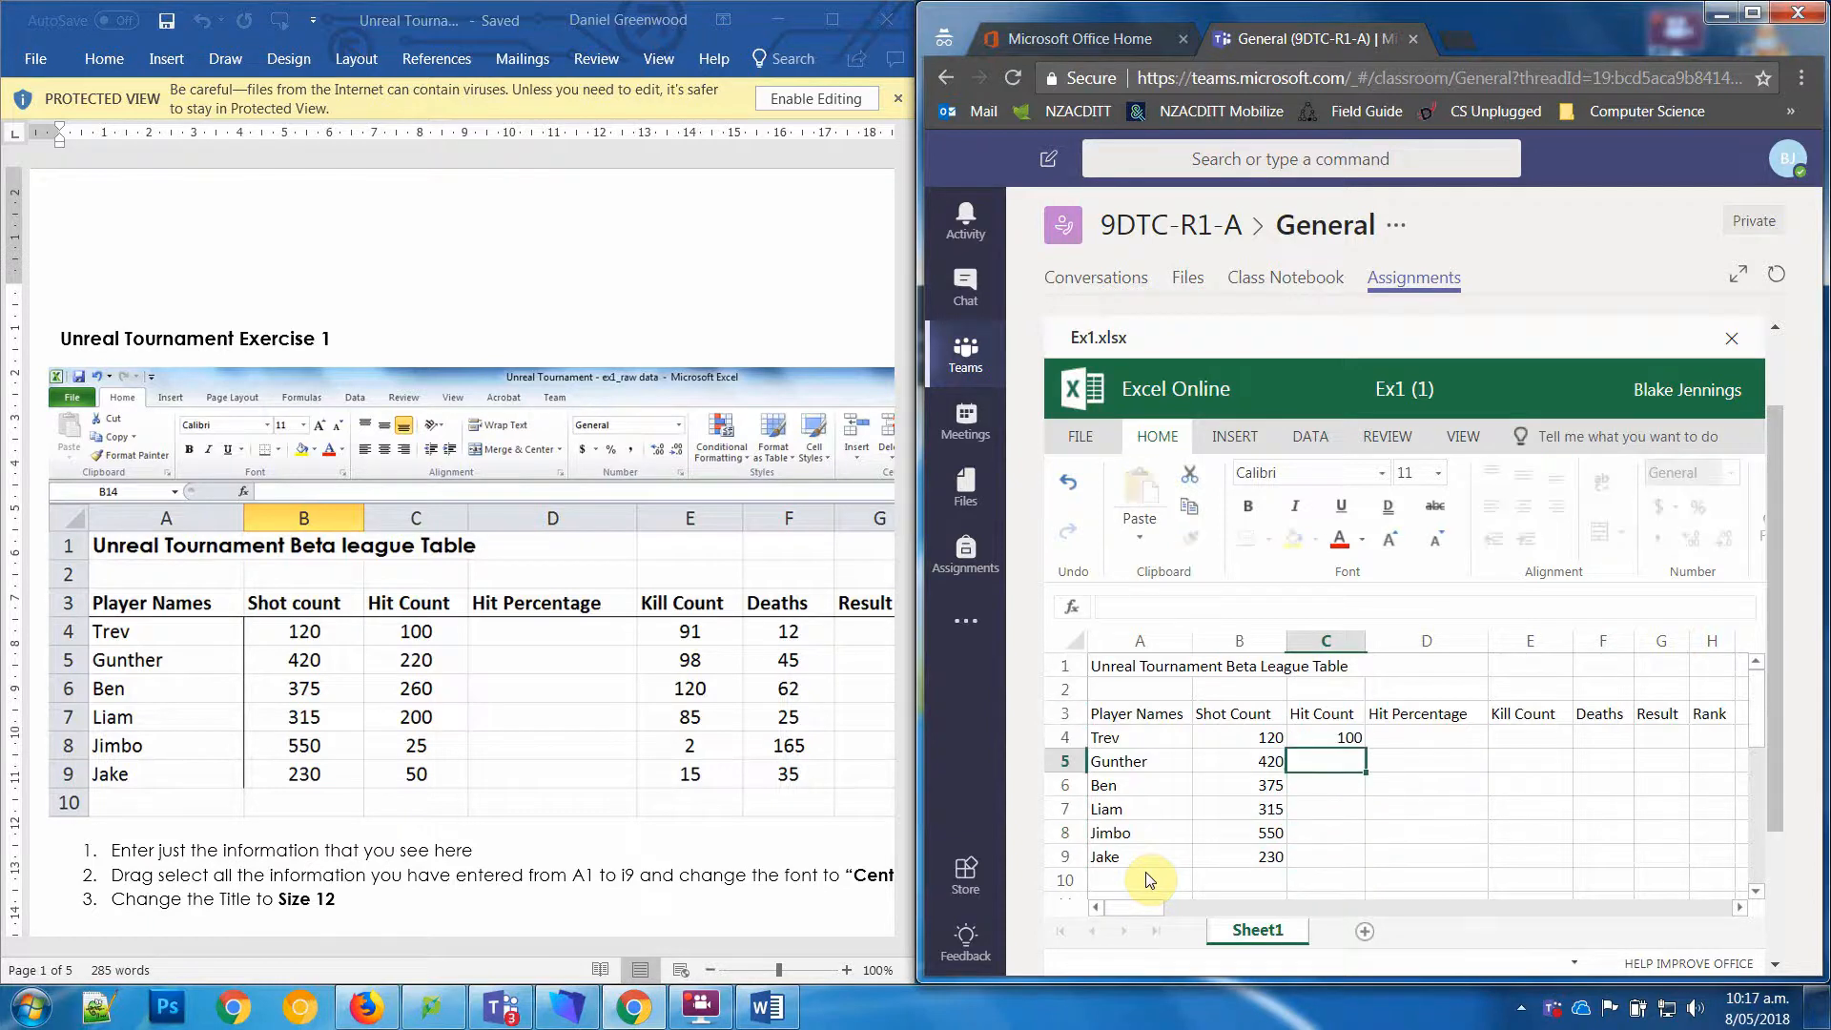
{"action": "type", "text": "220"}
{"action": "key", "text": "Return"}
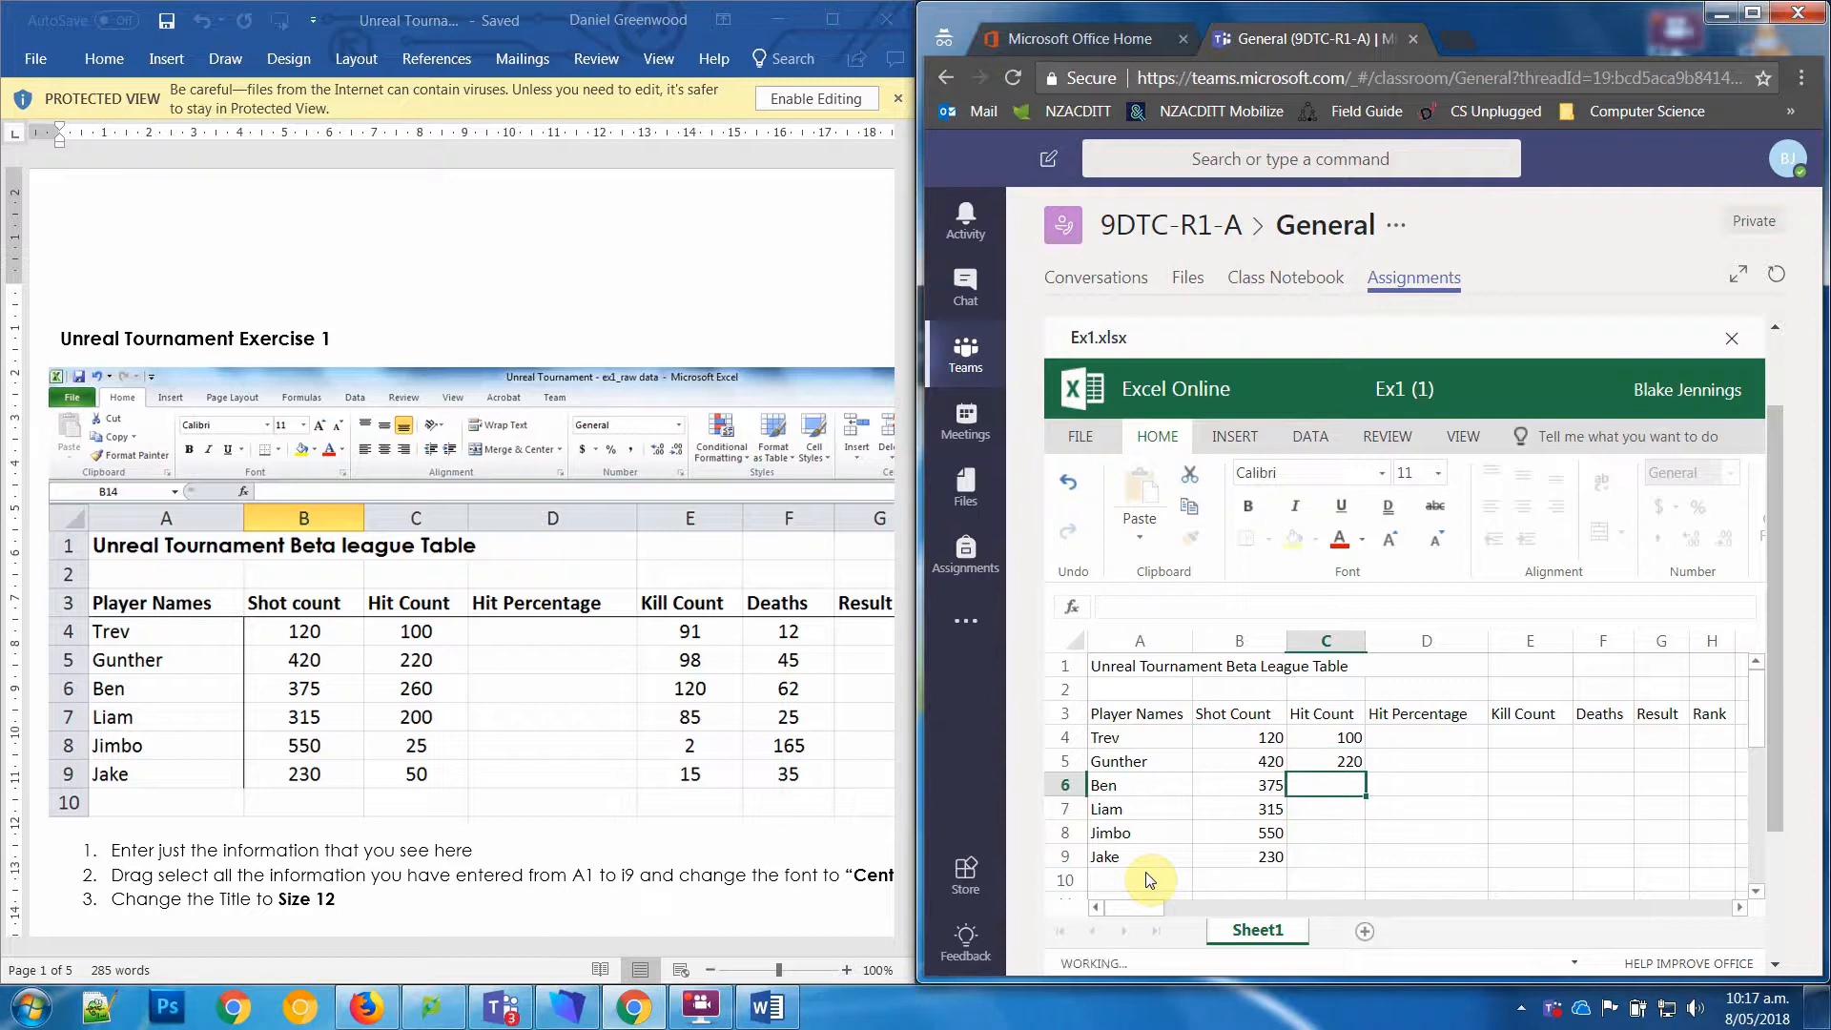
{"action": "type", "text": "260"}
{"action": "key", "text": "Return"}
Step: Enter the hit counts 200, 25 and 50 in cells C7 to C9
{"action": "type", "text": "200"}
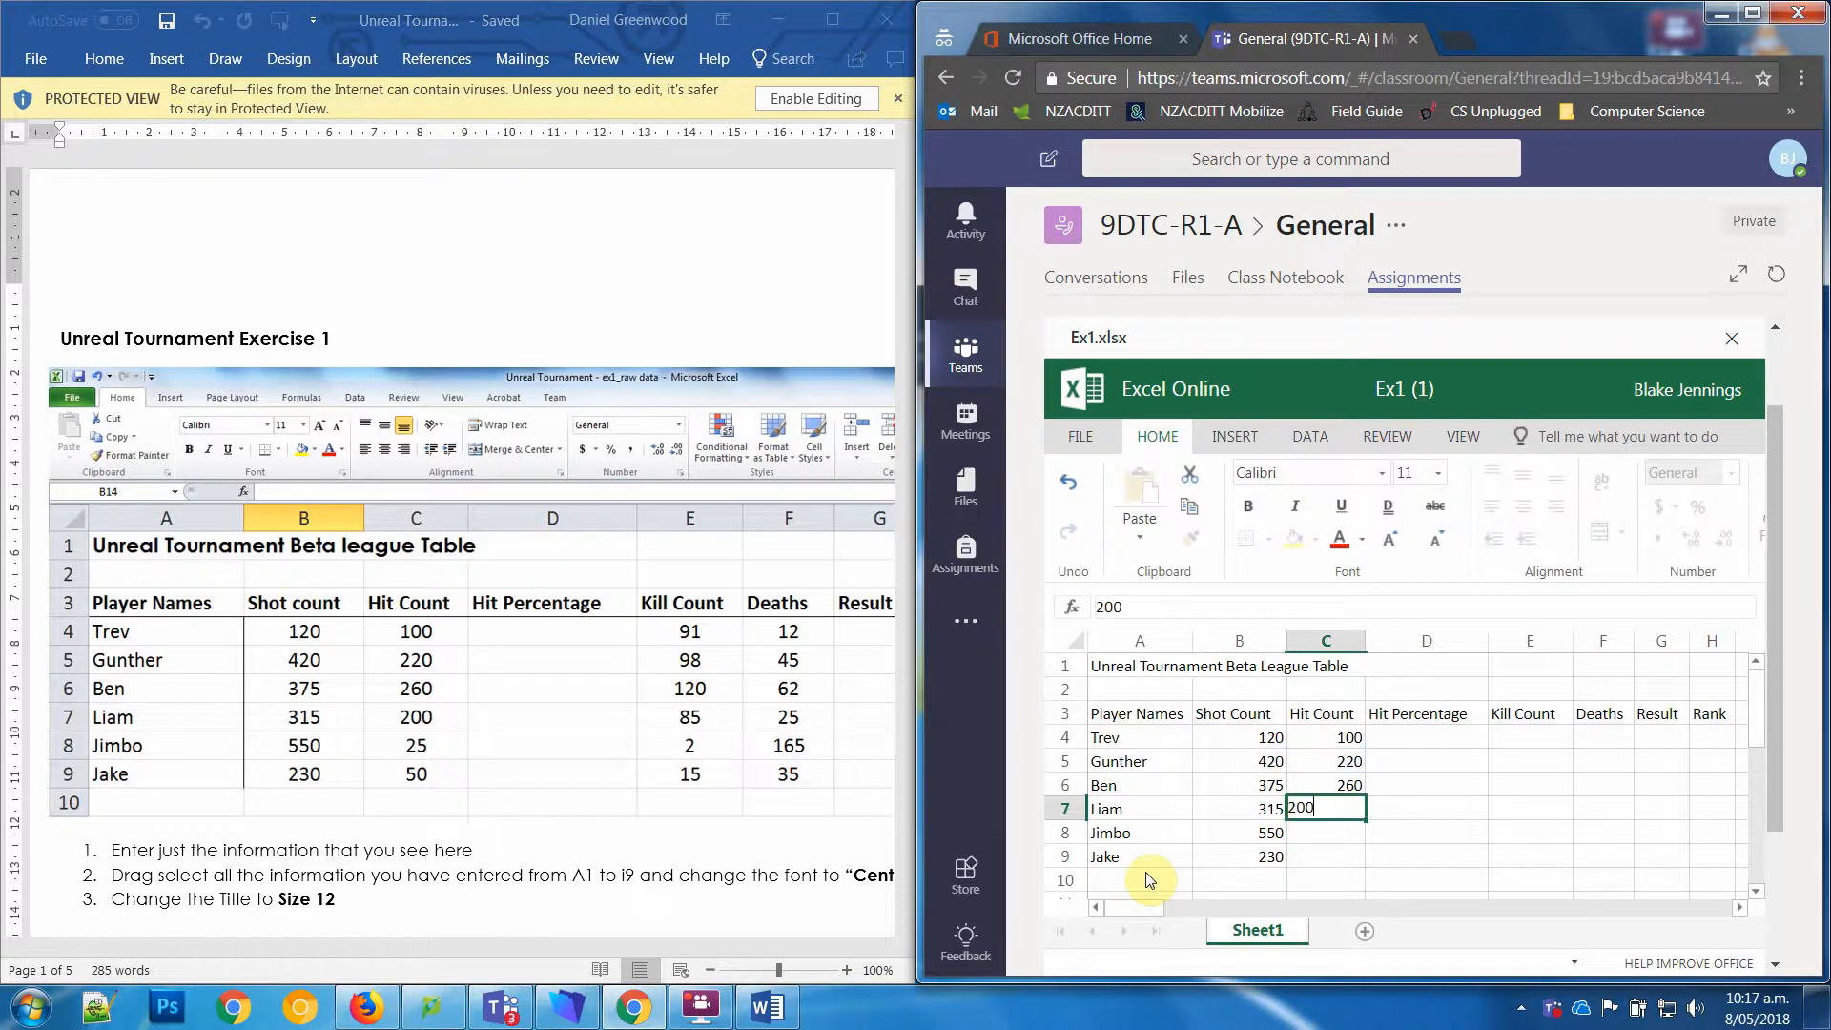
{"action": "key", "text": "Return"}
{"action": "type", "text": "25"}
{"action": "key", "text": "Return"}
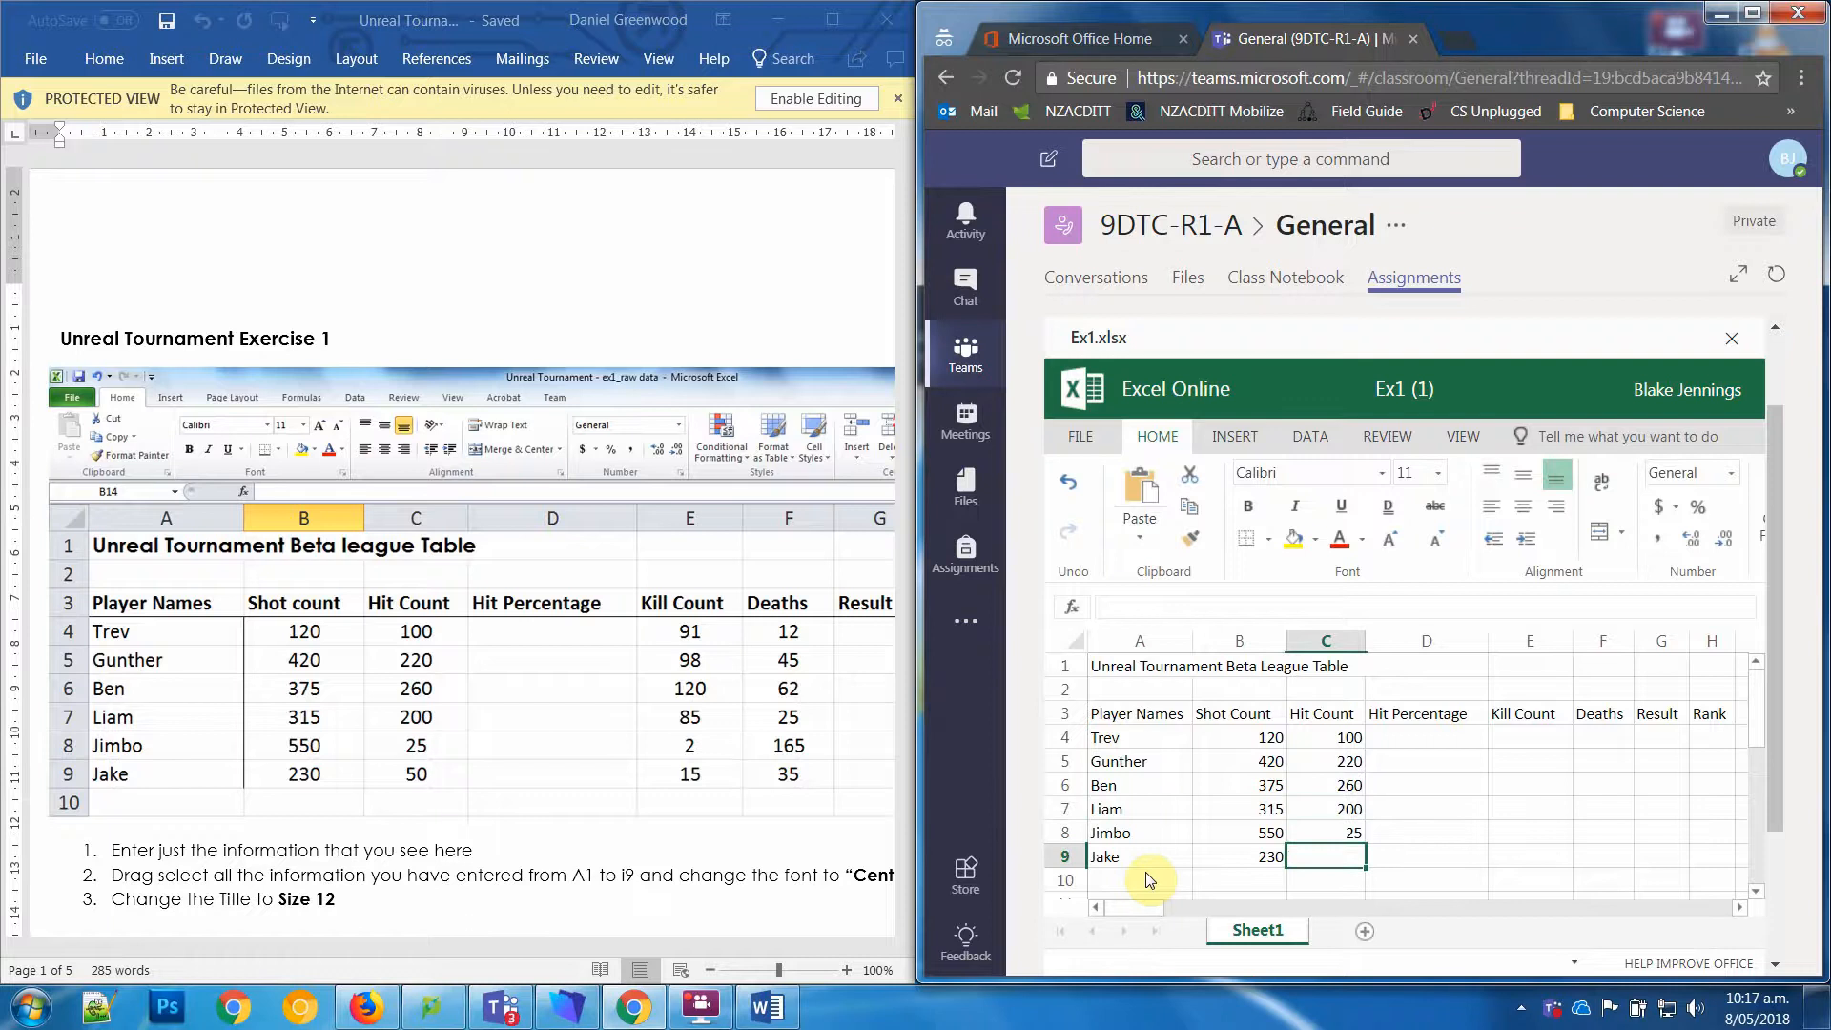
{"action": "type", "text": "50"}
{"action": "key", "text": "Return"}
Step: Enter the kill counts 91, 98 and 120 in cells E4 to E6
{"action": "key", "text": "Up"}
{"action": "key", "text": "Up"}
{"action": "key", "text": "Up"}
{"action": "key", "text": "Up"}
{"action": "key", "text": "Up"}
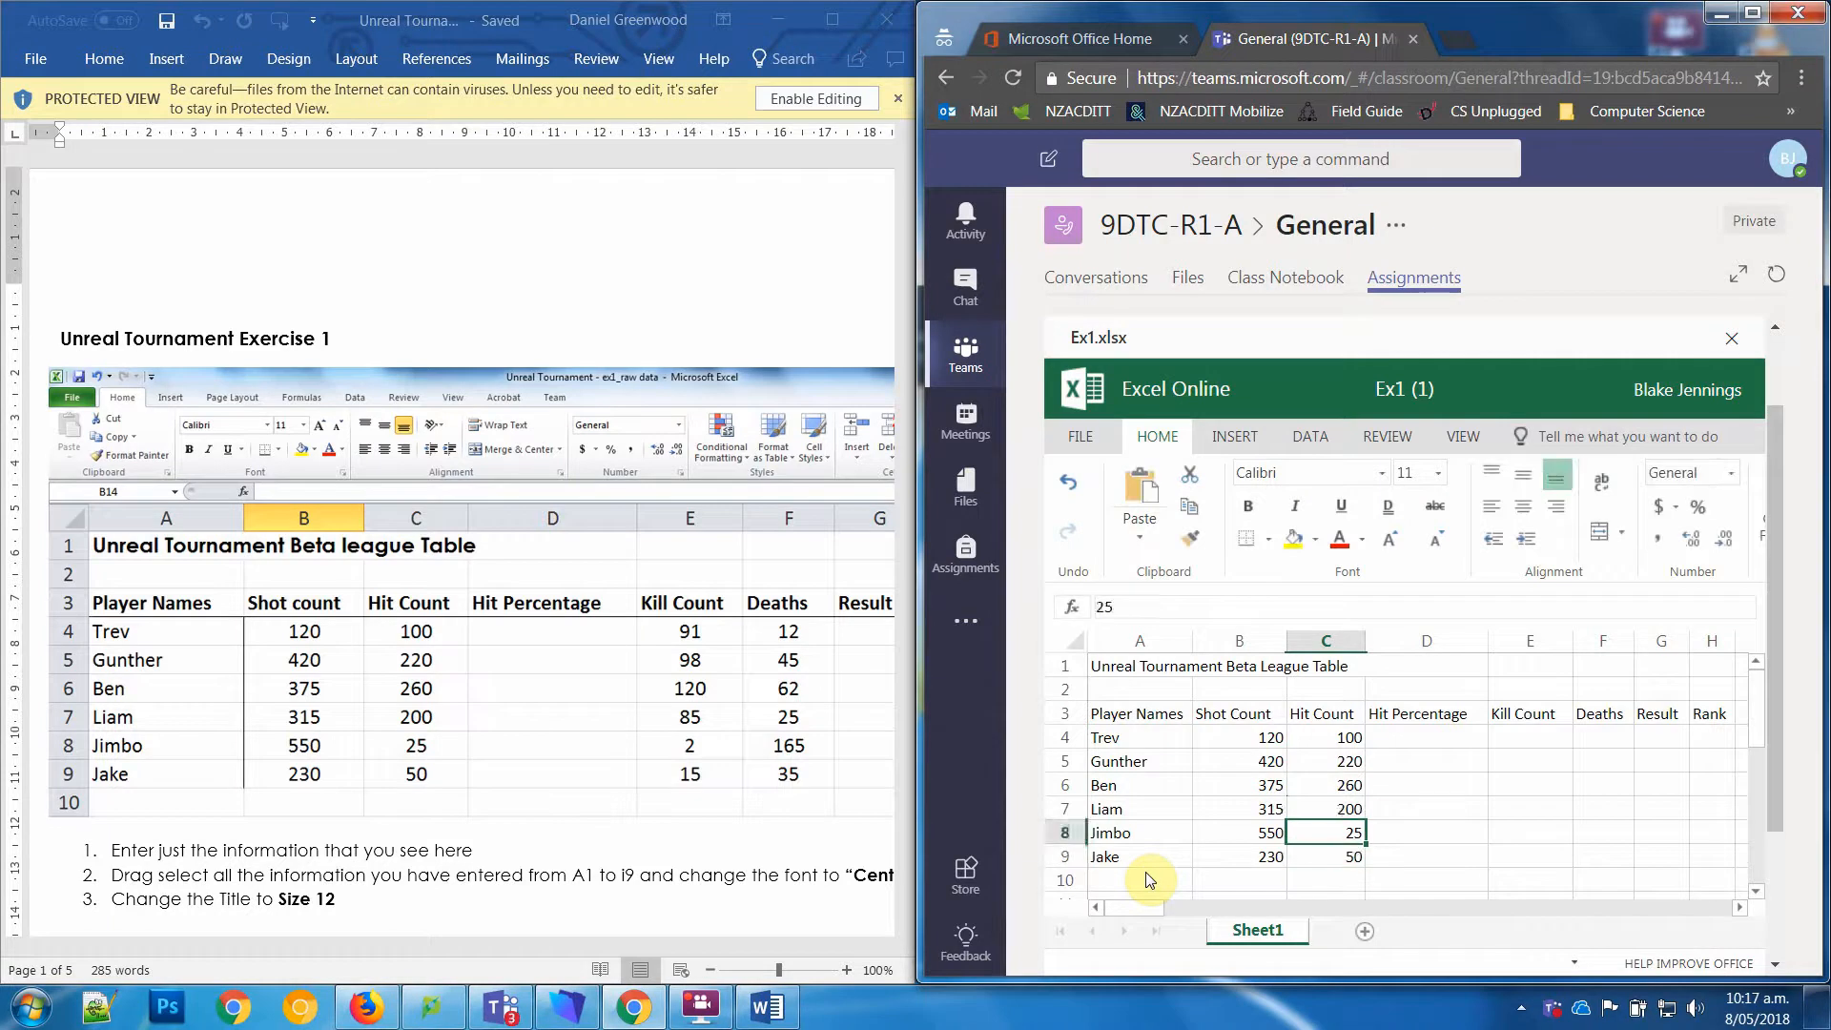
{"action": "key", "text": "Up"}
{"action": "key", "text": "Right"}
{"action": "key", "text": "Right"}
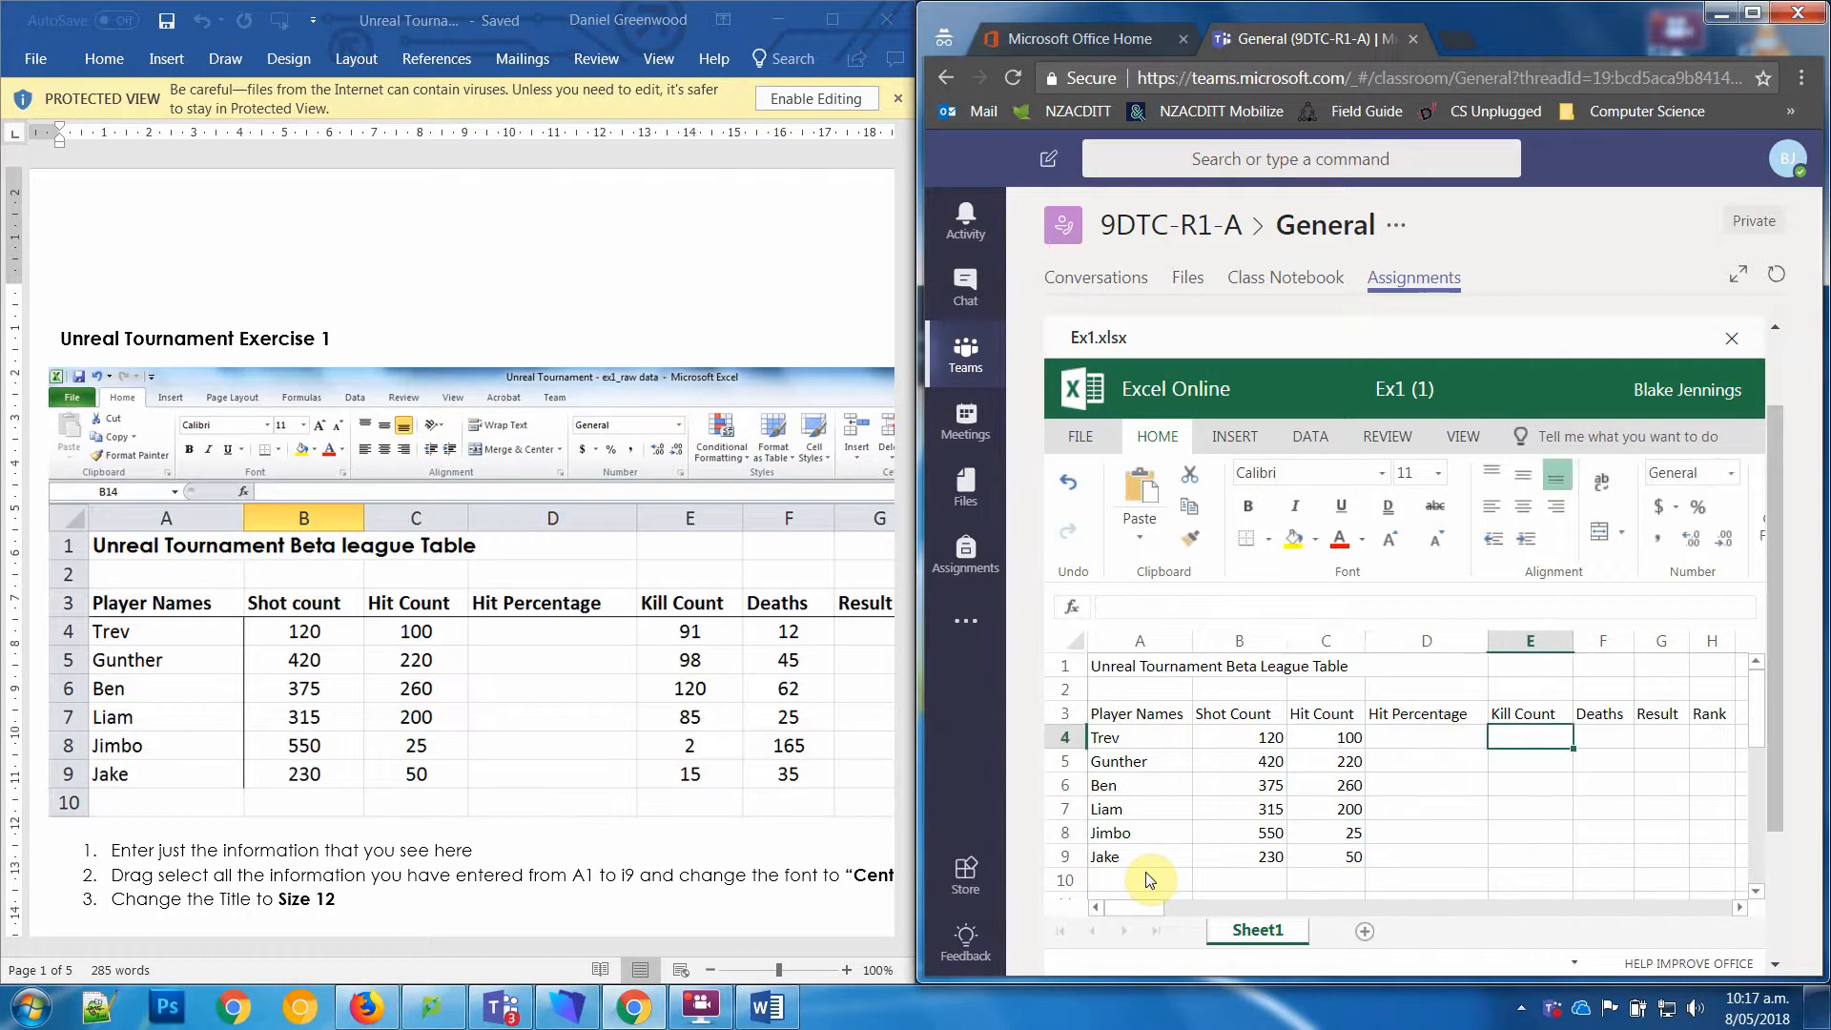
{"action": "type", "text": "91"}
{"action": "key", "text": "Return"}
{"action": "type", "text": "98"}
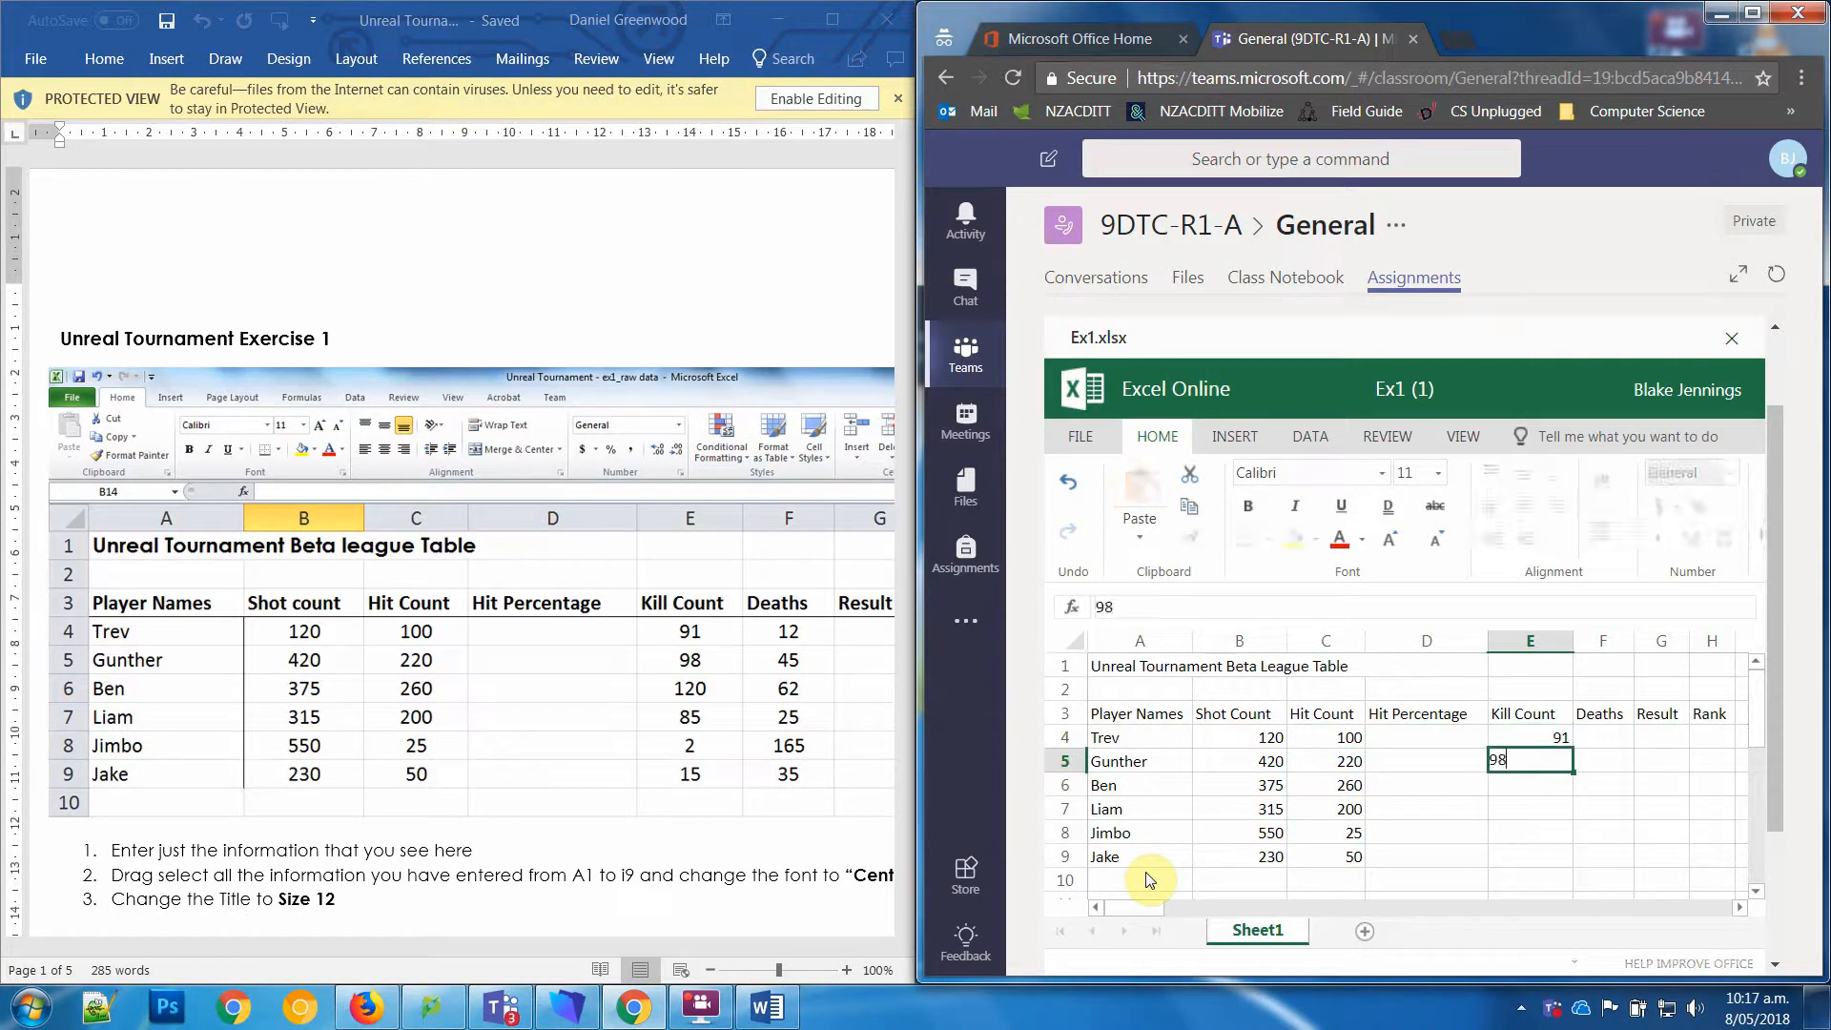
{"action": "key", "text": "Return"}
{"action": "type", "text": "120"}
{"action": "key", "text": "Return"}
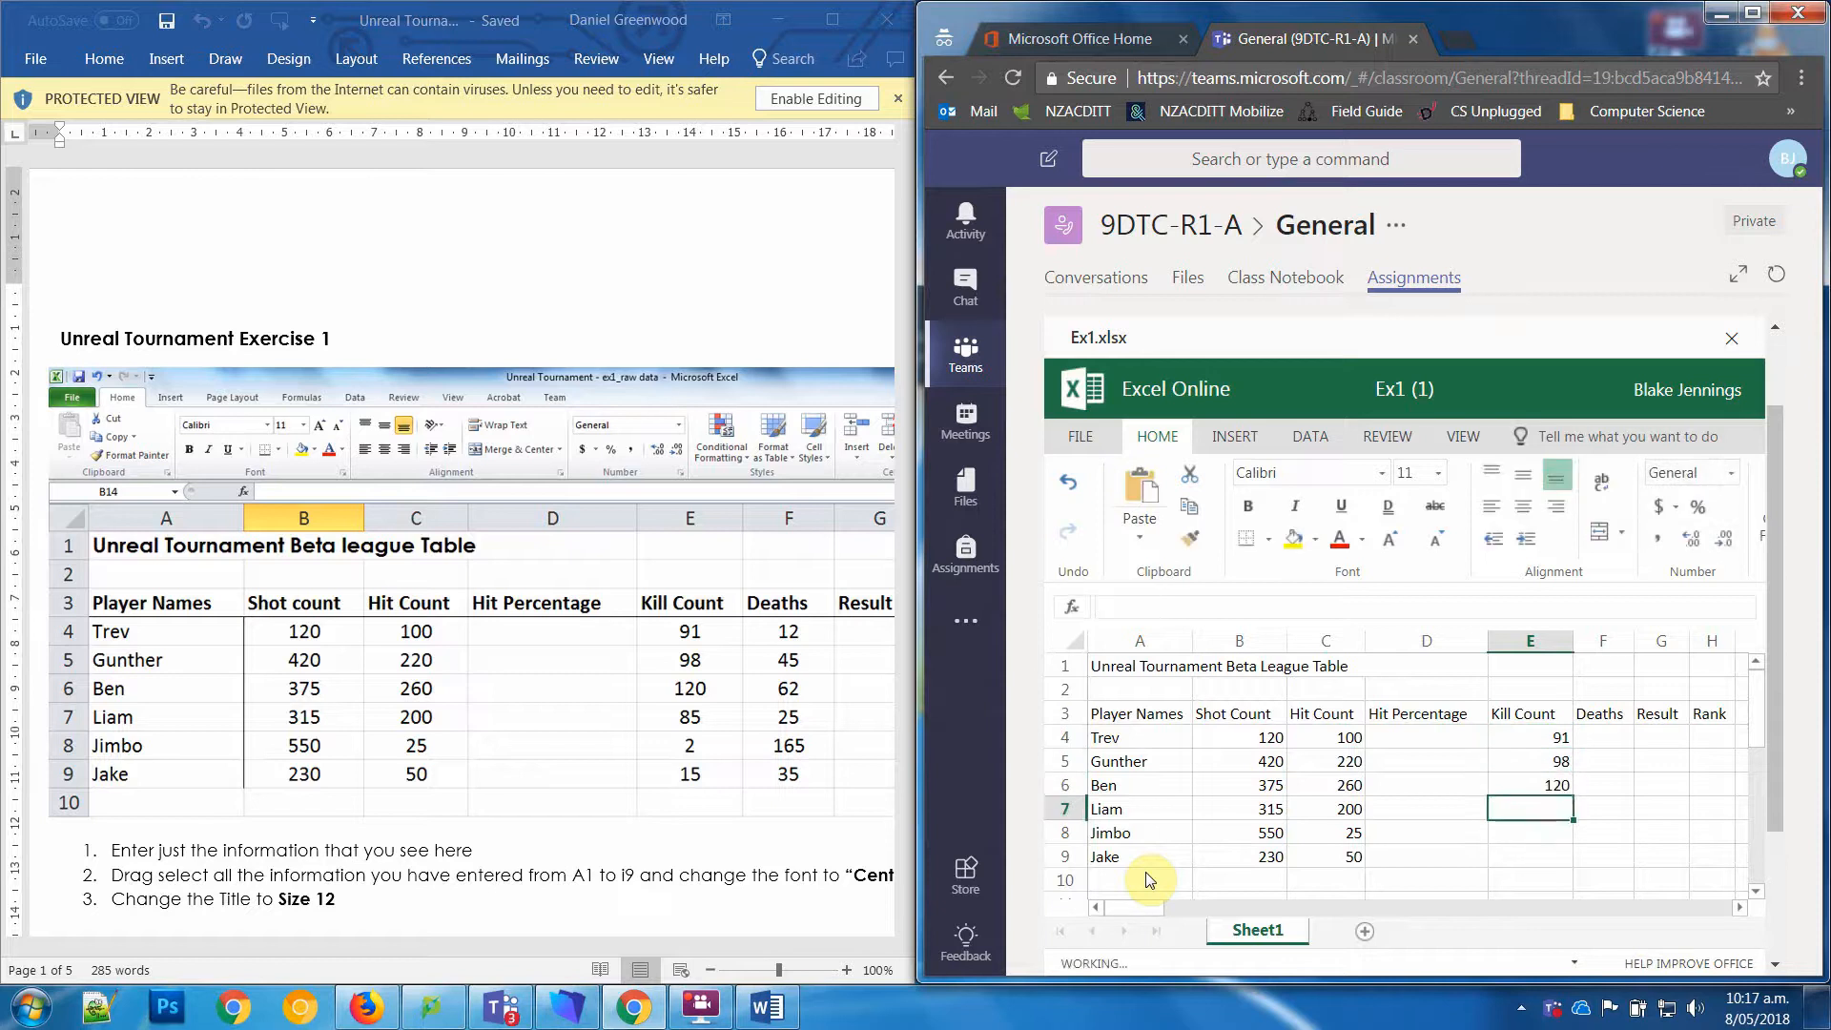
Step: Enter the kill counts 85, 2 and 15 in cells E7 to E9
{"action": "type", "text": "85"}
{"action": "key", "text": "Return"}
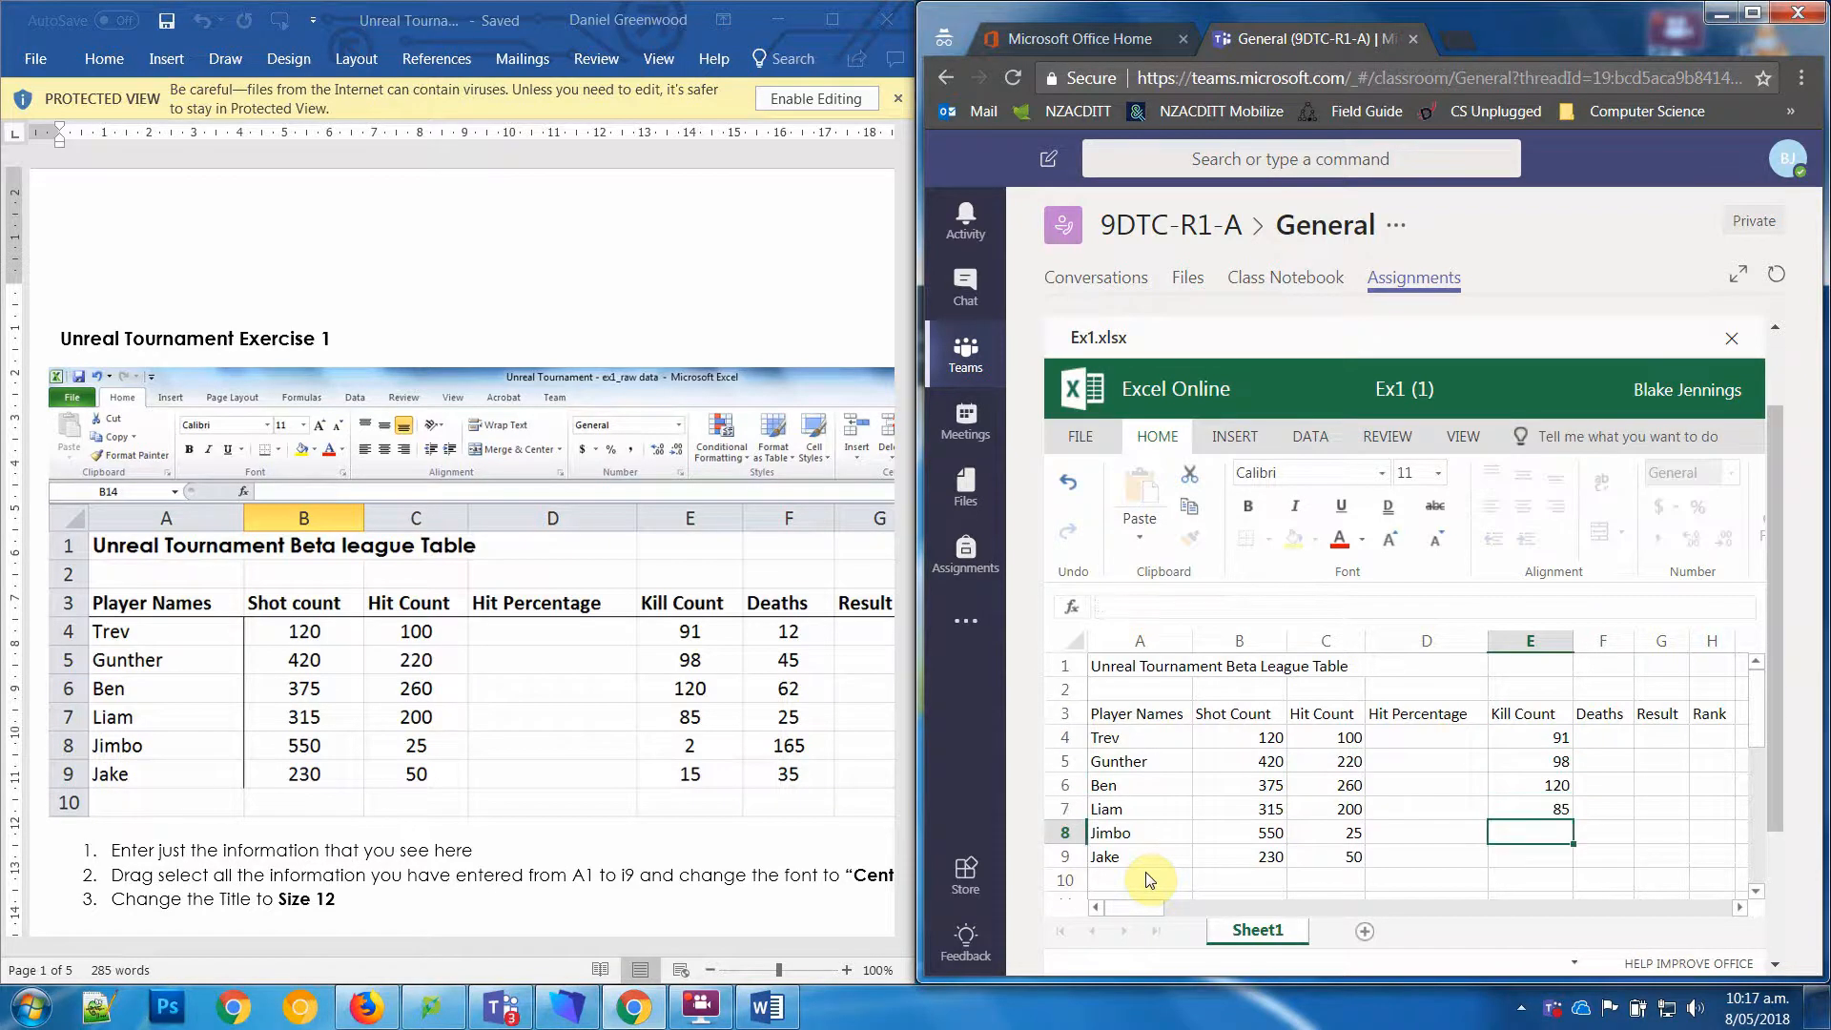
{"action": "type", "text": "2"}
{"action": "key", "text": "Return"}
{"action": "type", "text": "15"}
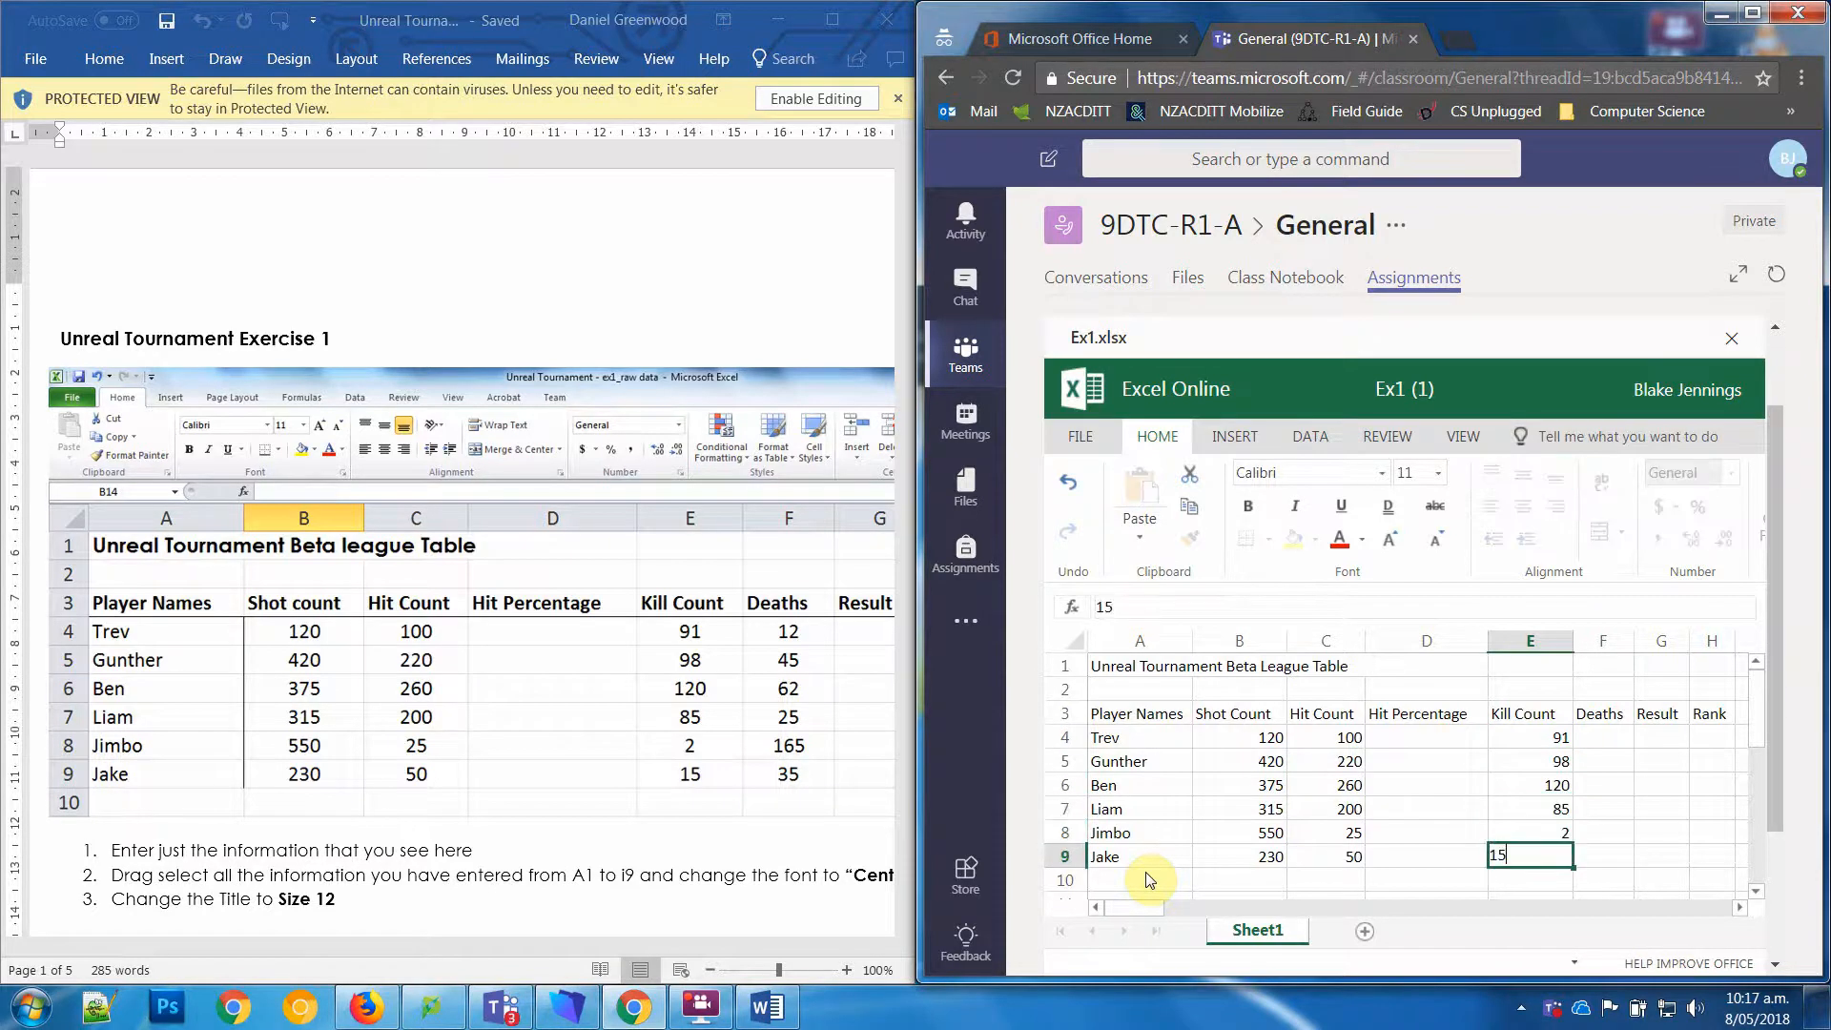
{"action": "key", "text": "Return"}
Step: Enter the deaths 12, 45 and 62 in cells F4 to F6
{"action": "key", "text": "Up"}
{"action": "key", "text": "Up"}
{"action": "key", "text": "Up"}
{"action": "key", "text": "Up"}
{"action": "key", "text": "Up"}
{"action": "key", "text": "Up"}
{"action": "key", "text": "Right"}
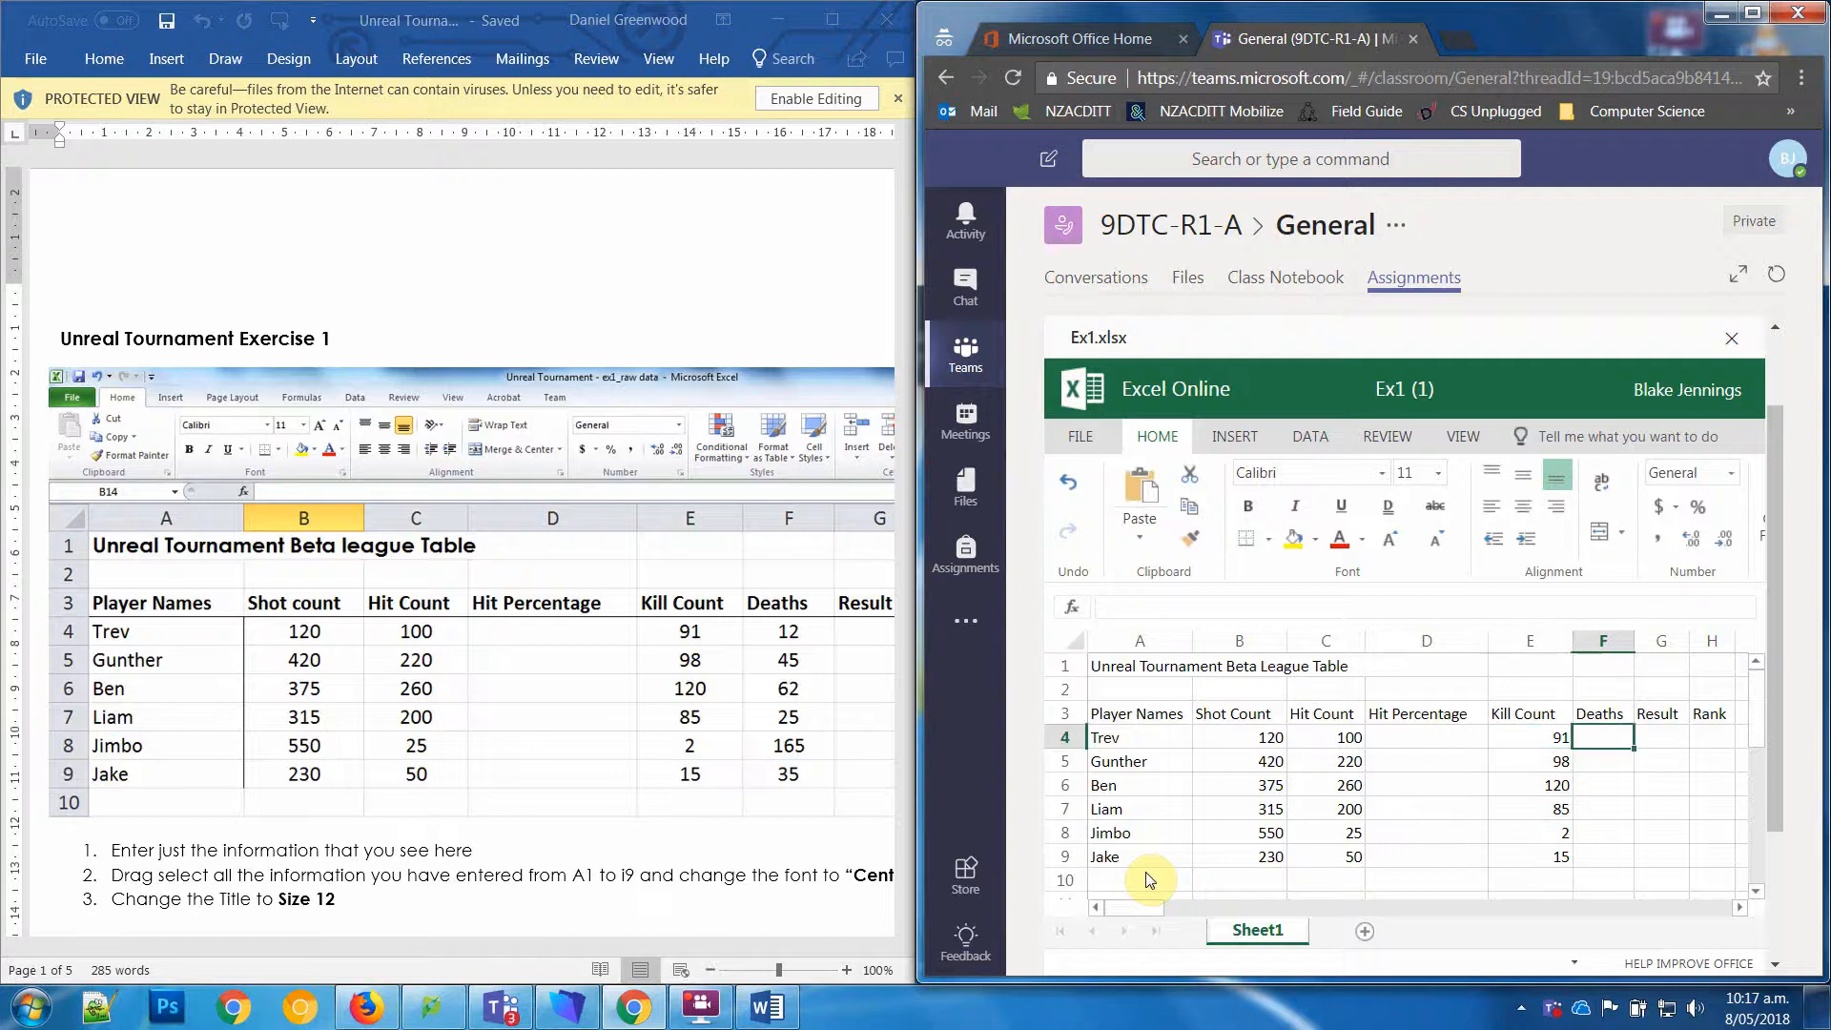
{"action": "type", "text": "12"}
{"action": "key", "text": "Return"}
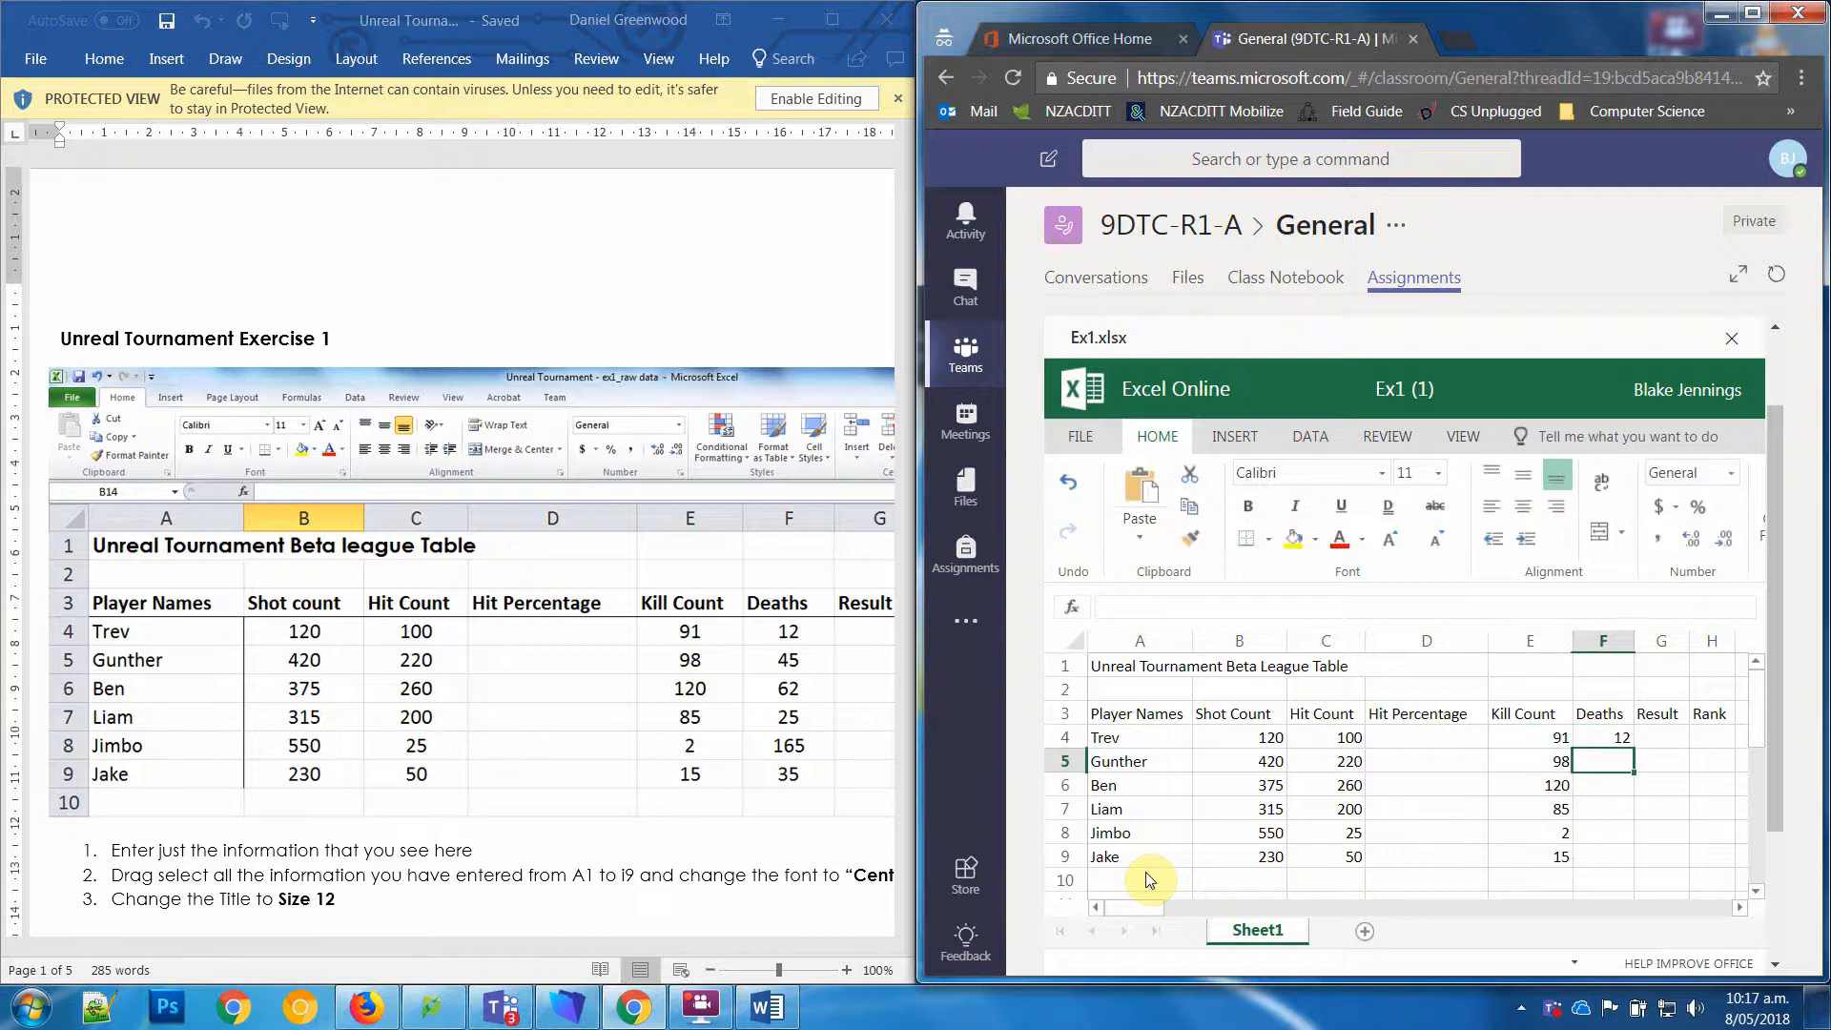
{"action": "type", "text": "45"}
{"action": "key", "text": "Return"}
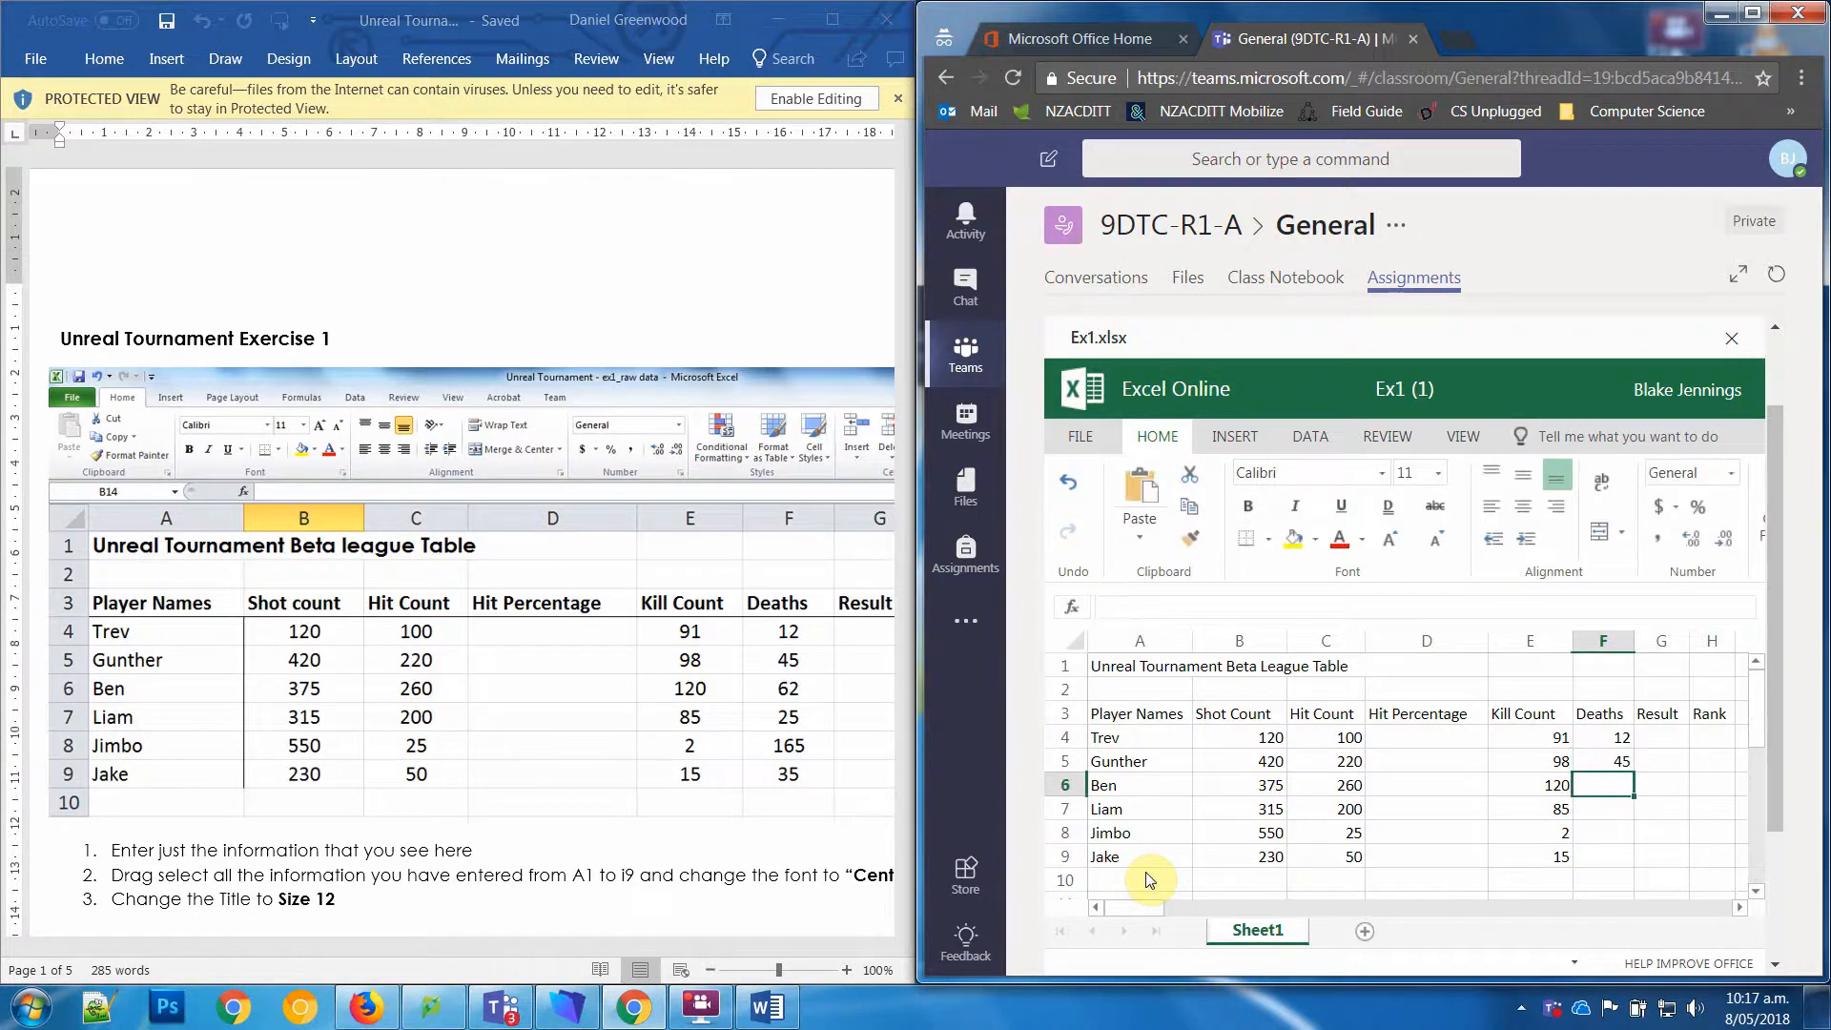
{"action": "type", "text": "62"}
{"action": "key", "text": "Return"}
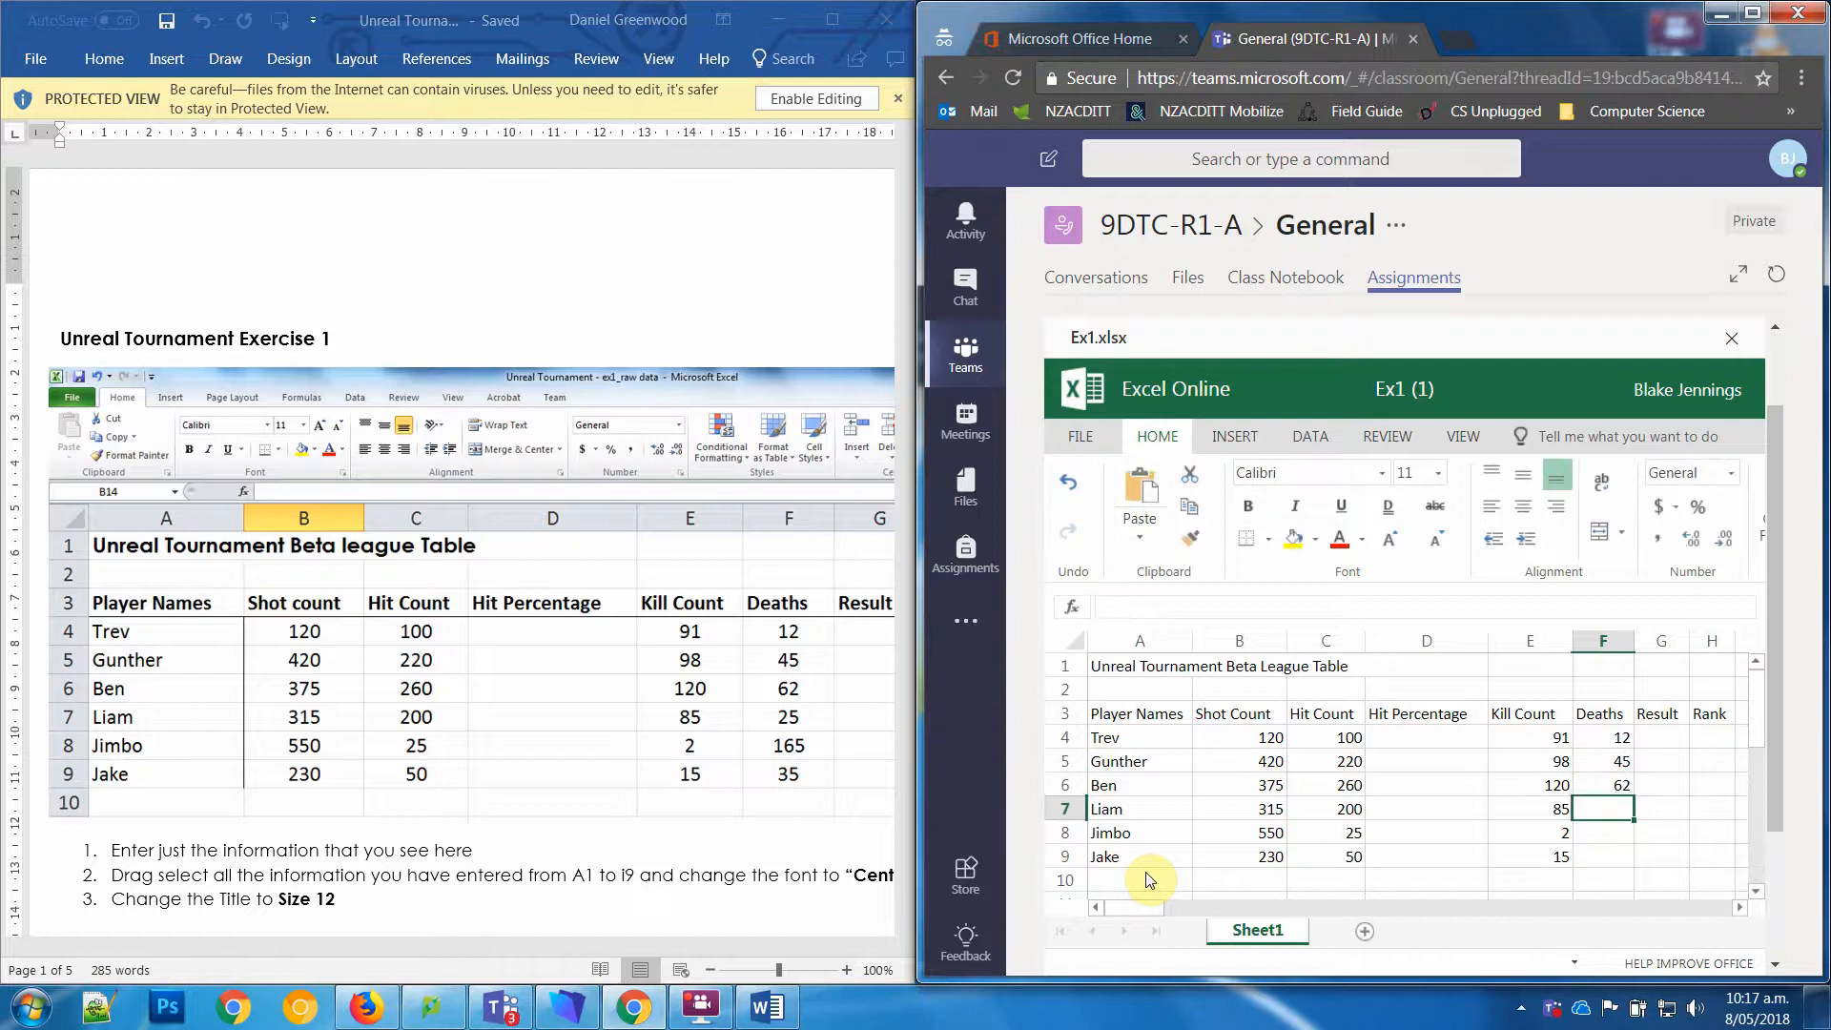
Step: Enter the deaths 25, 165 and 35 in cells F7 to F9
{"action": "type", "text": "25"}
{"action": "key", "text": "Return"}
{"action": "type", "text": "2"}
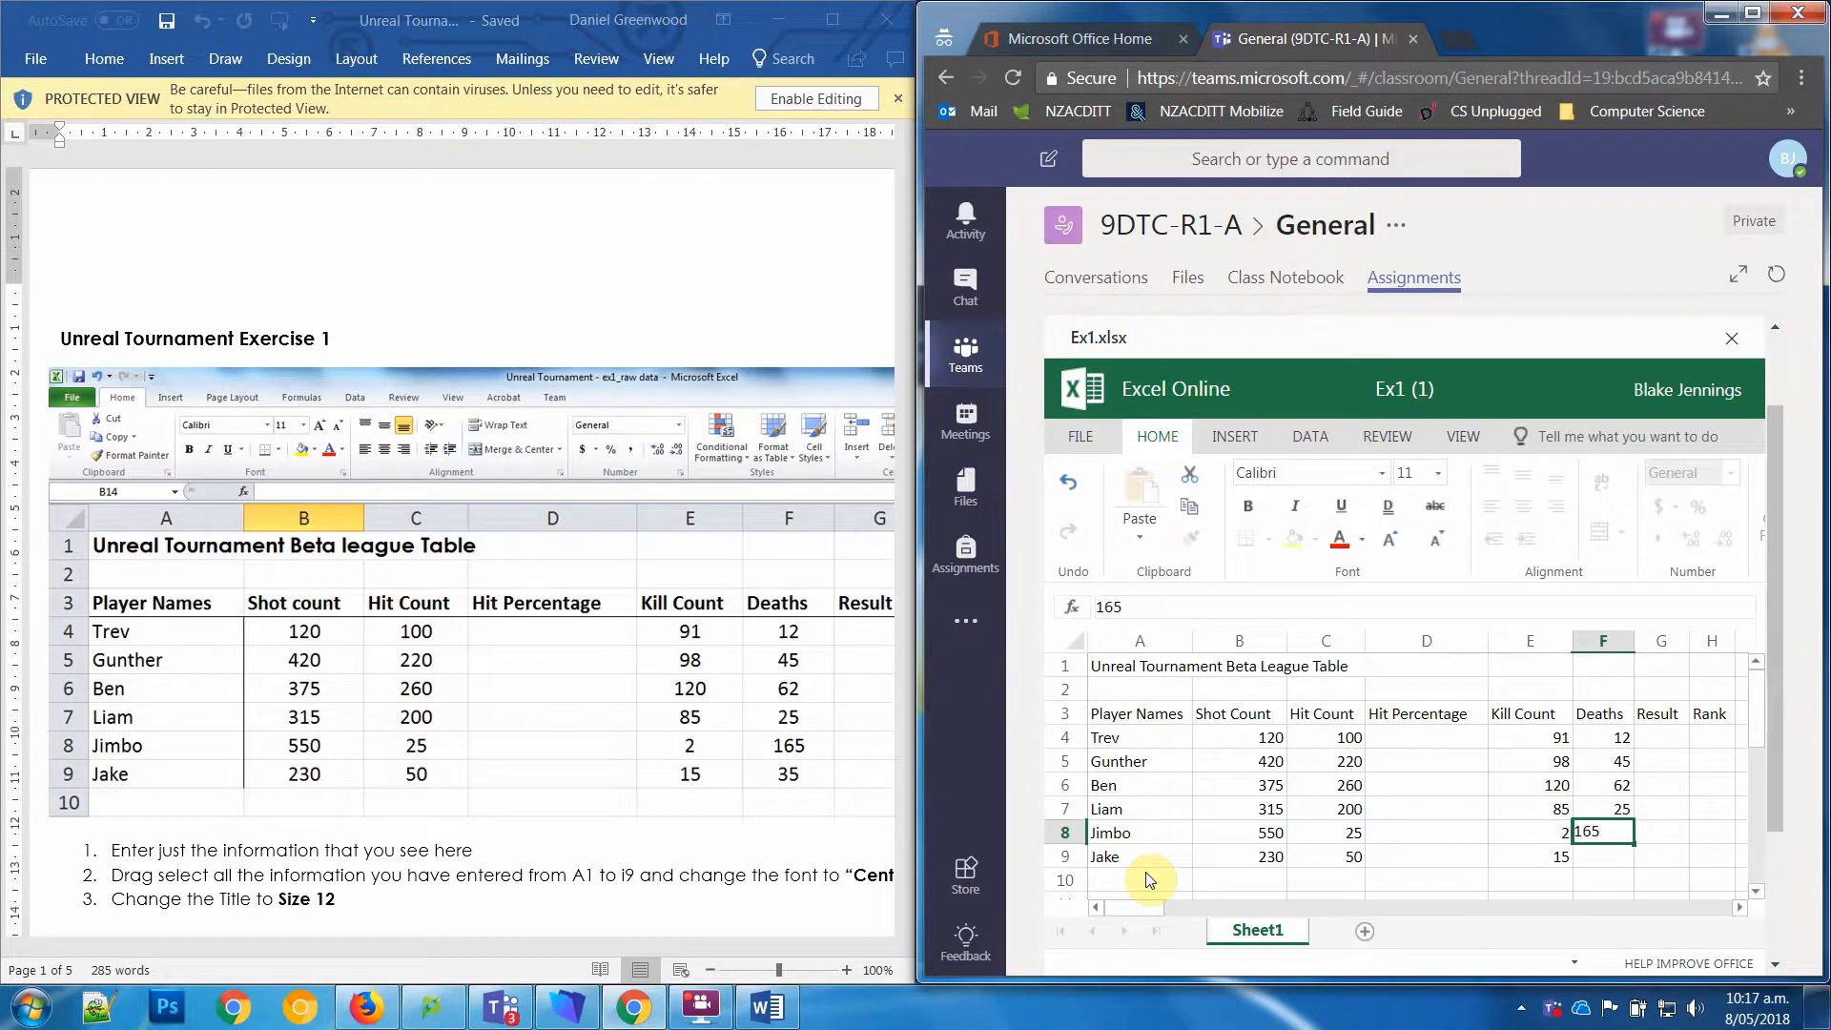
{"action": "type", "text": "65"}
{"action": "key", "text": "Return"}
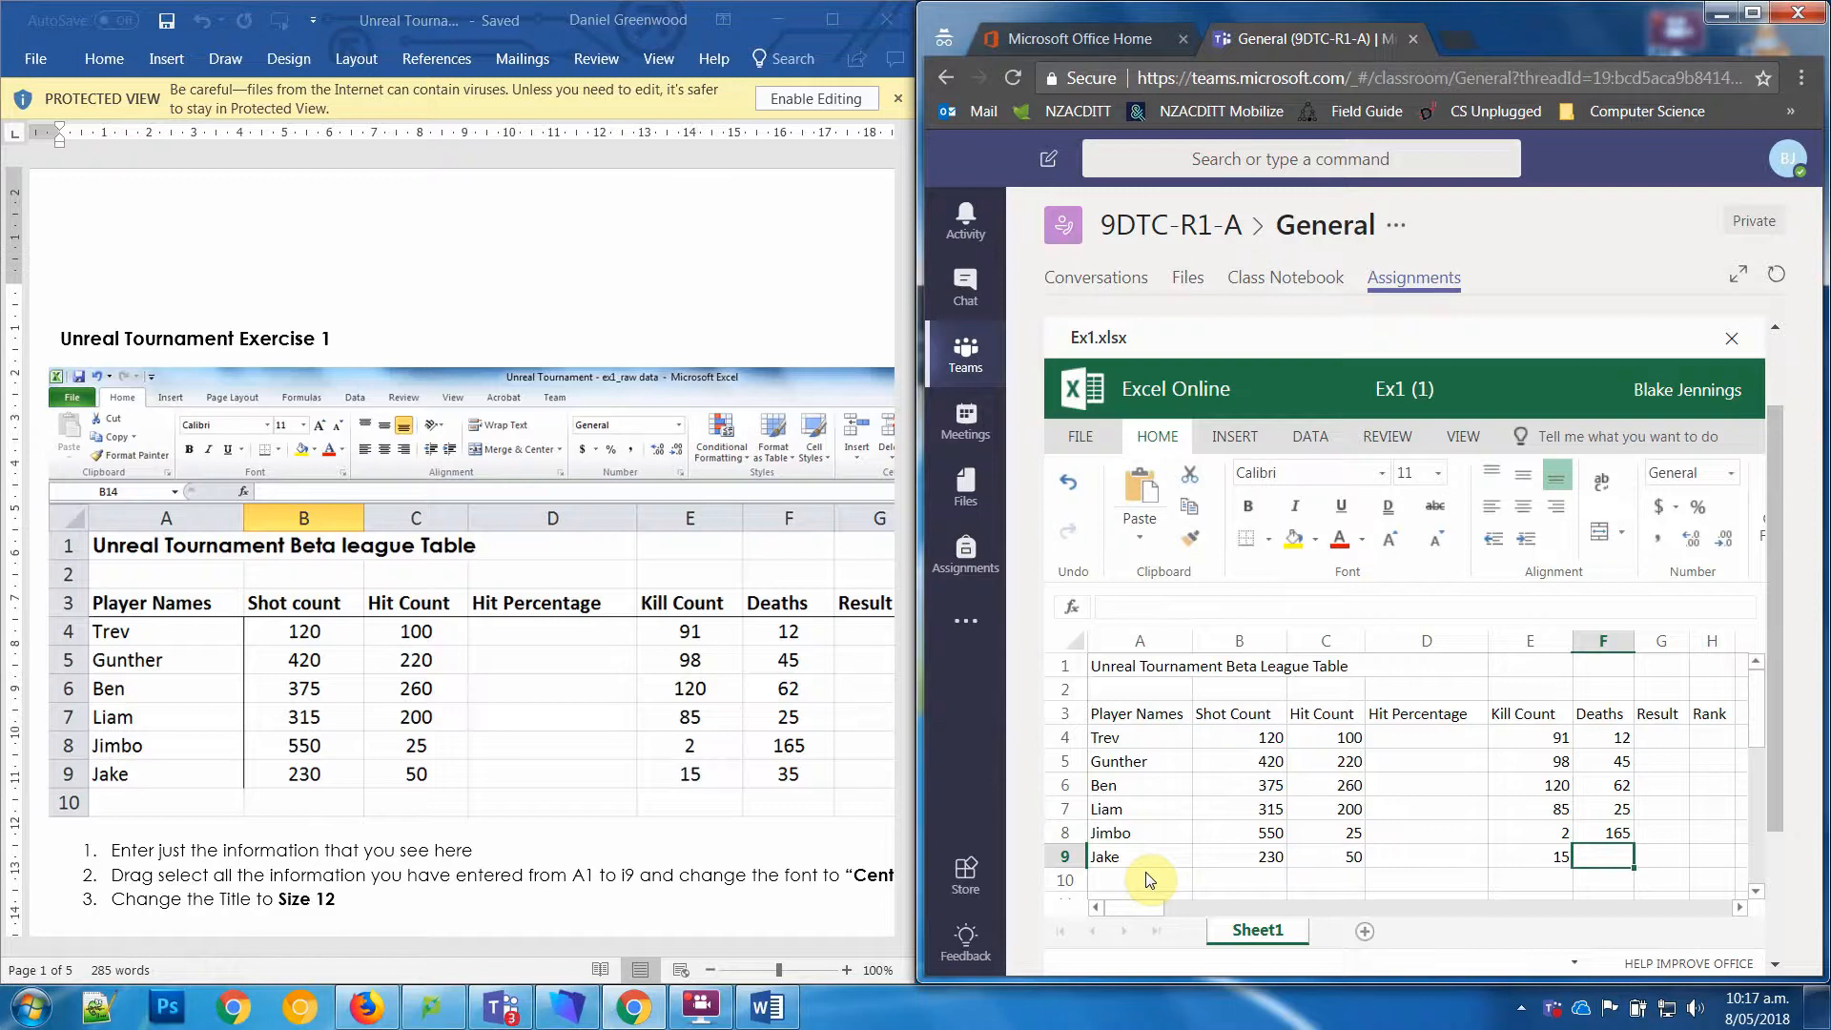
{"action": "type", "text": "35"}
{"action": "key", "text": "Return"}
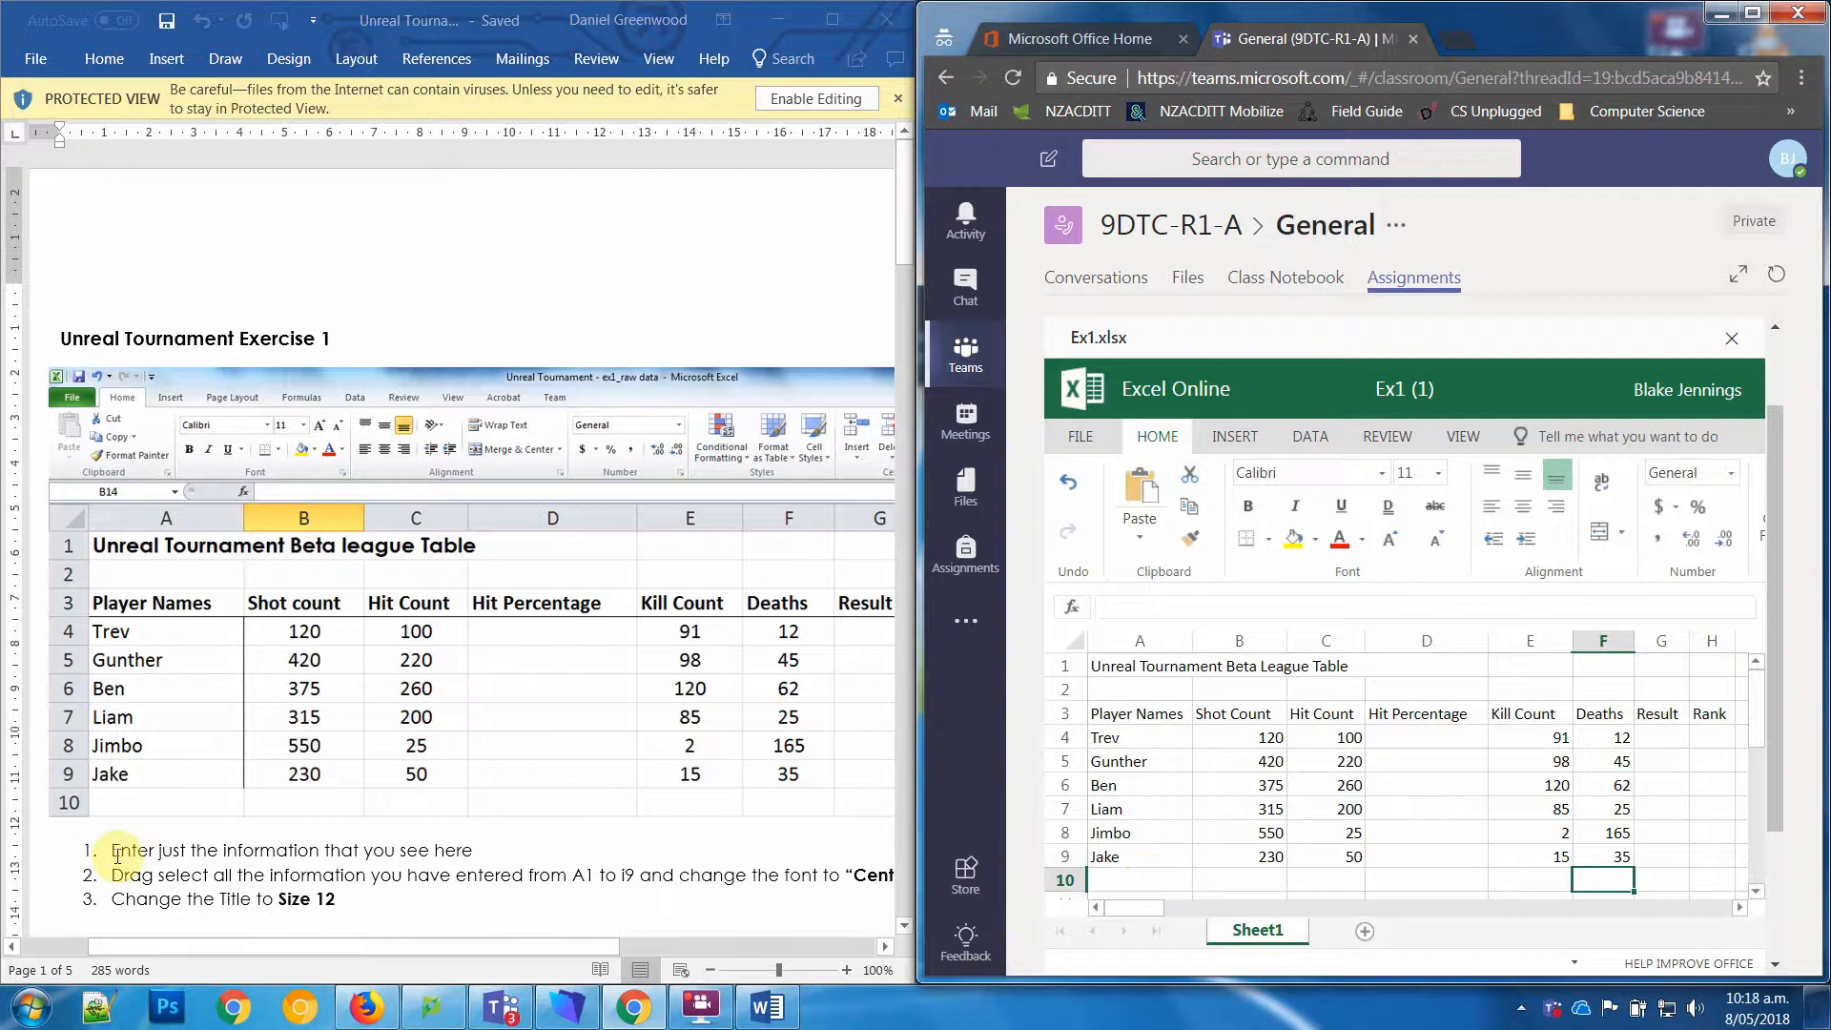
Step: Read the worksheet's first two instructions and check its last table columns against the headings in the spreadsheet
{"action": "left_click_drag", "start_coordinate": [115, 855], "coordinate": [434, 859]}
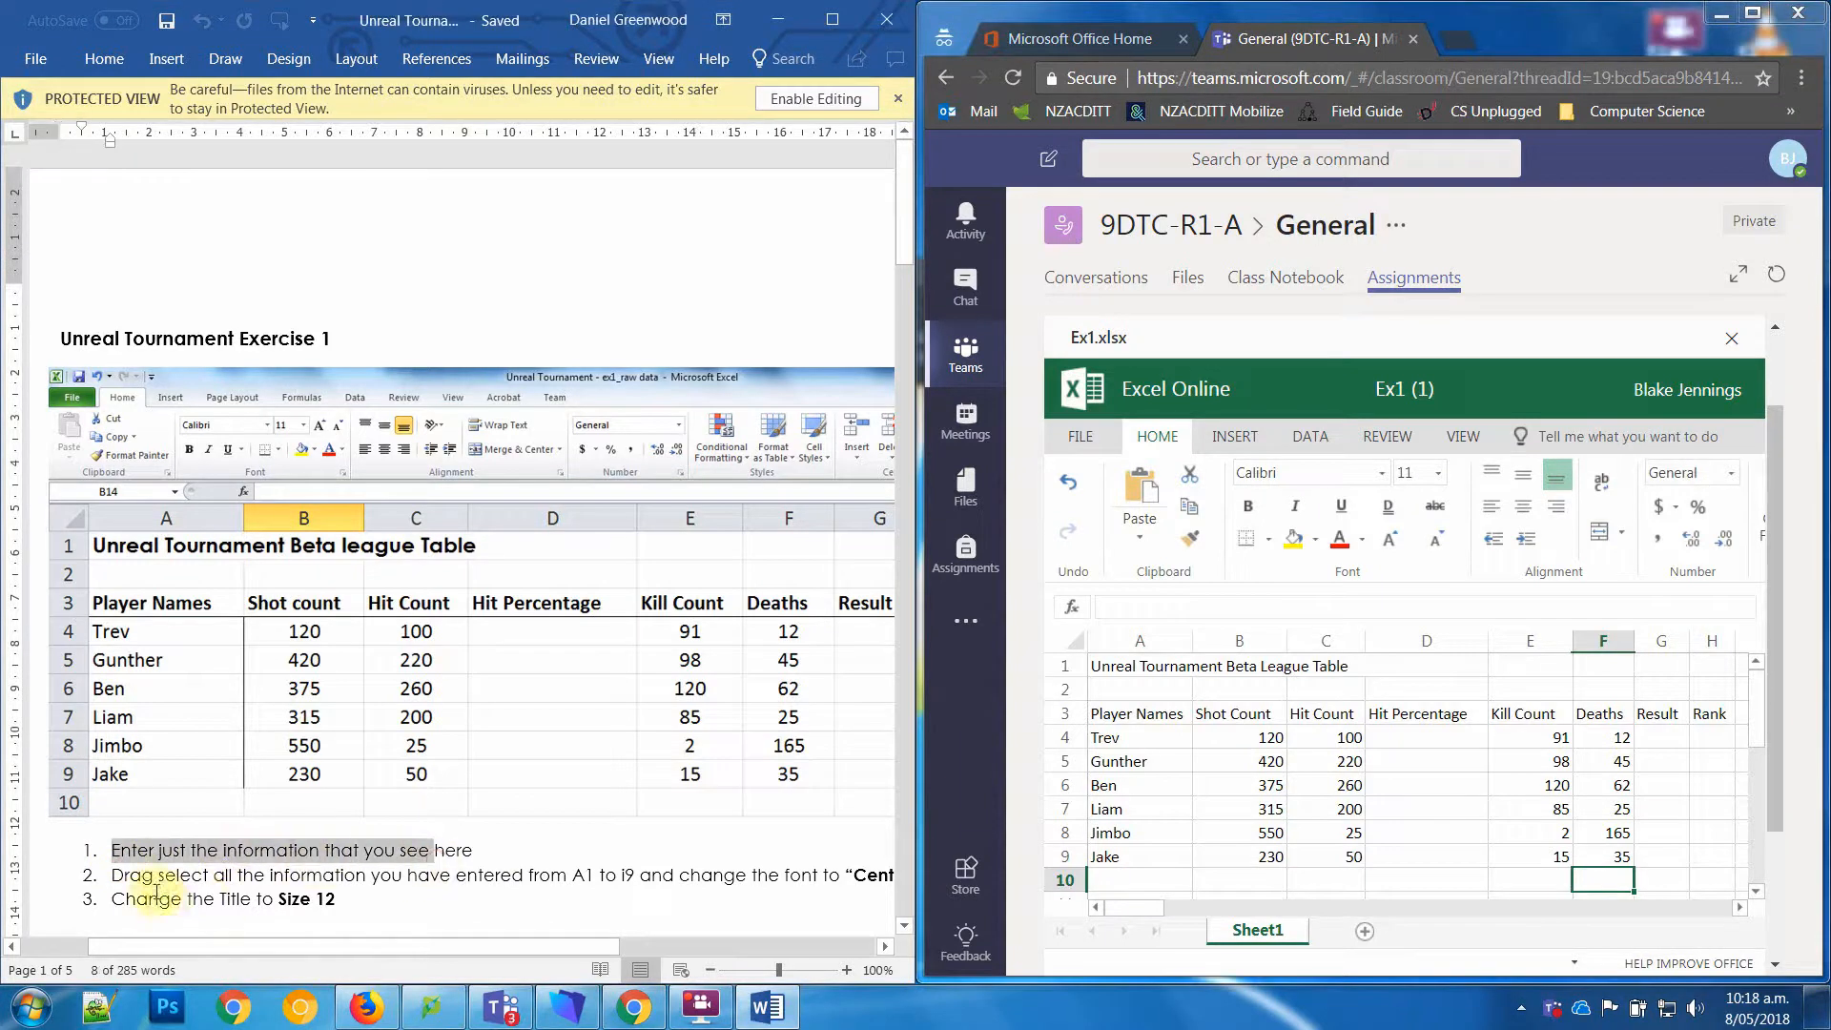
{"action": "left_click_drag", "start_coordinate": [140, 877], "coordinate": [644, 876]}
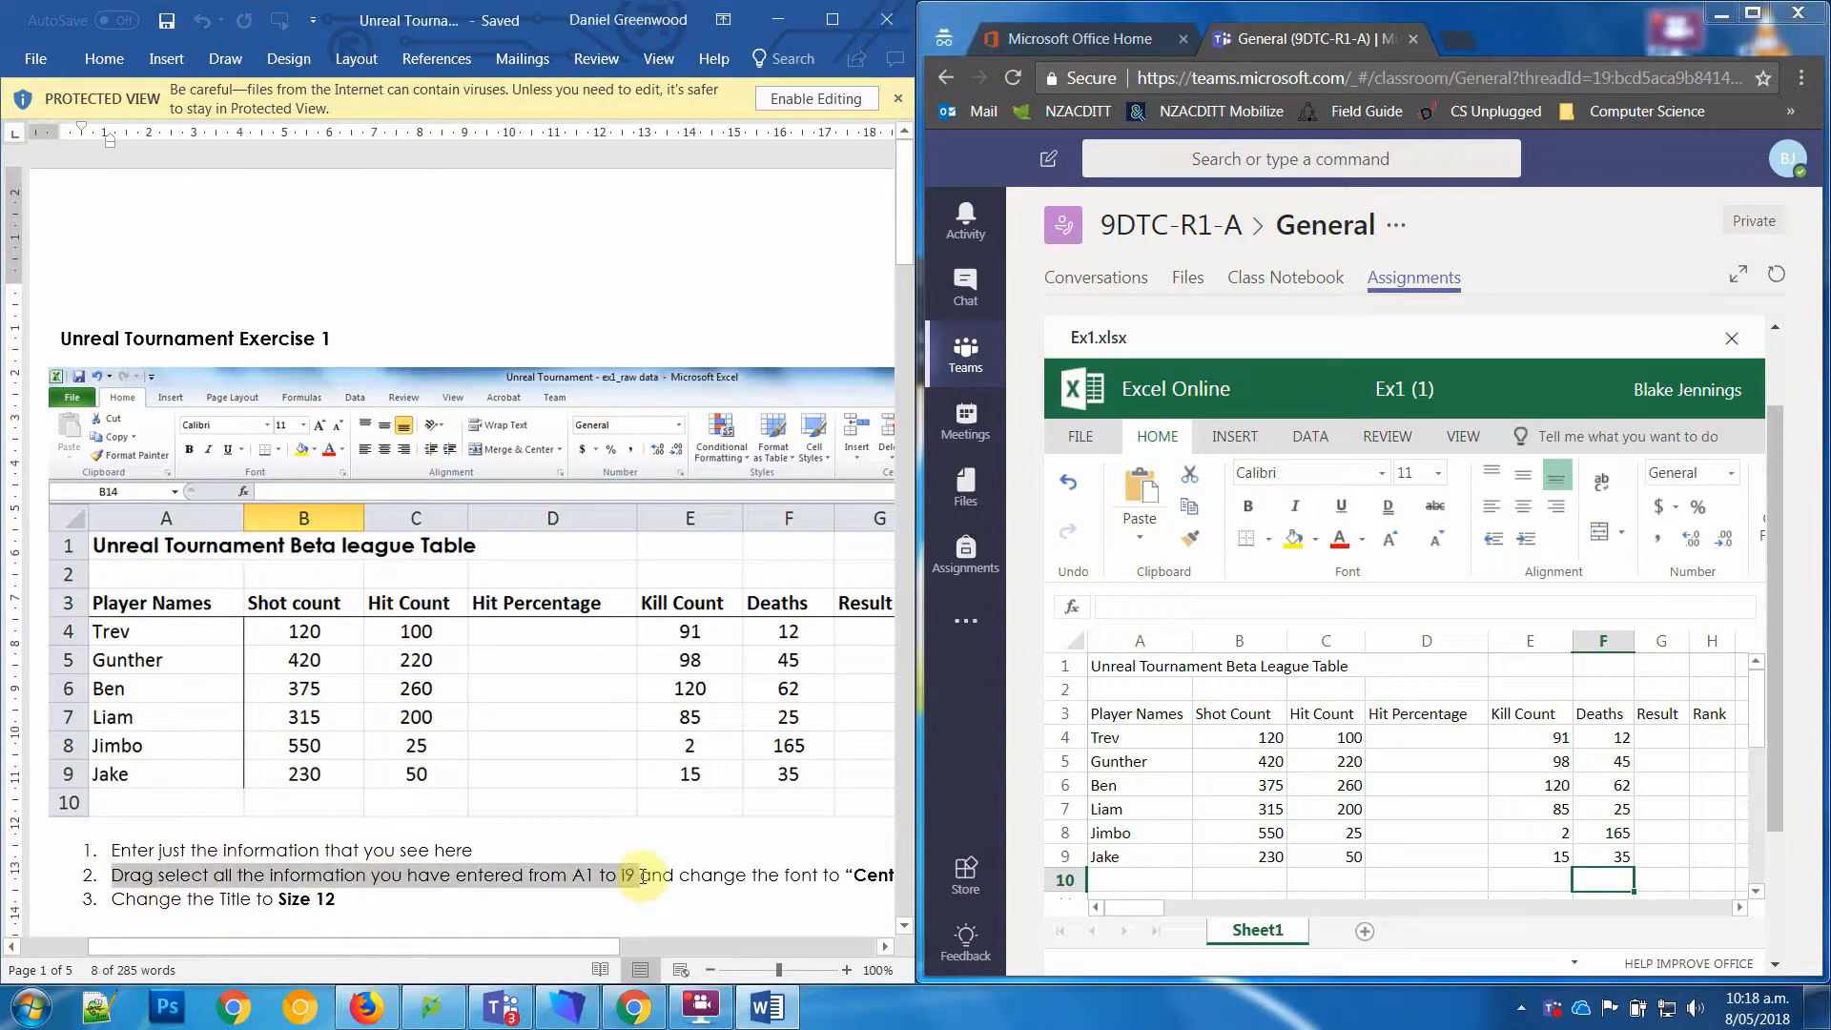
{"action": "left_click", "coordinate": [1125, 668]}
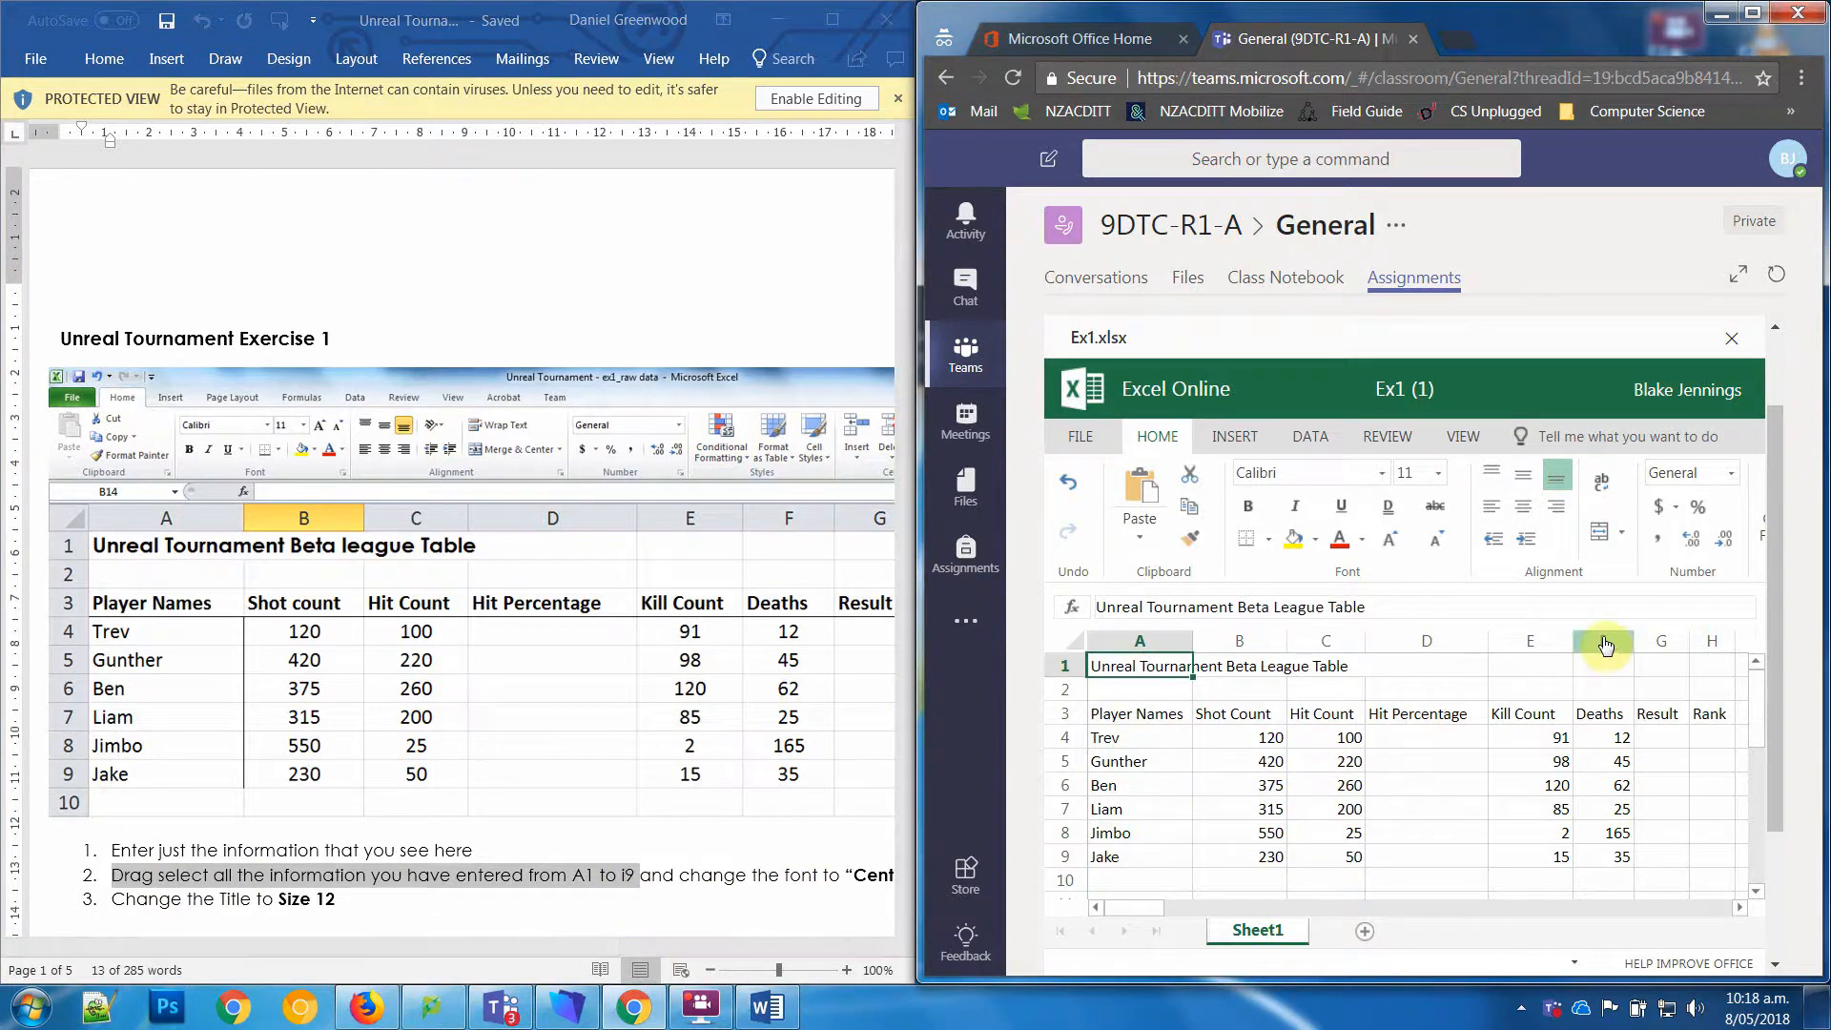
{"action": "left_click", "coordinate": [771, 909]}
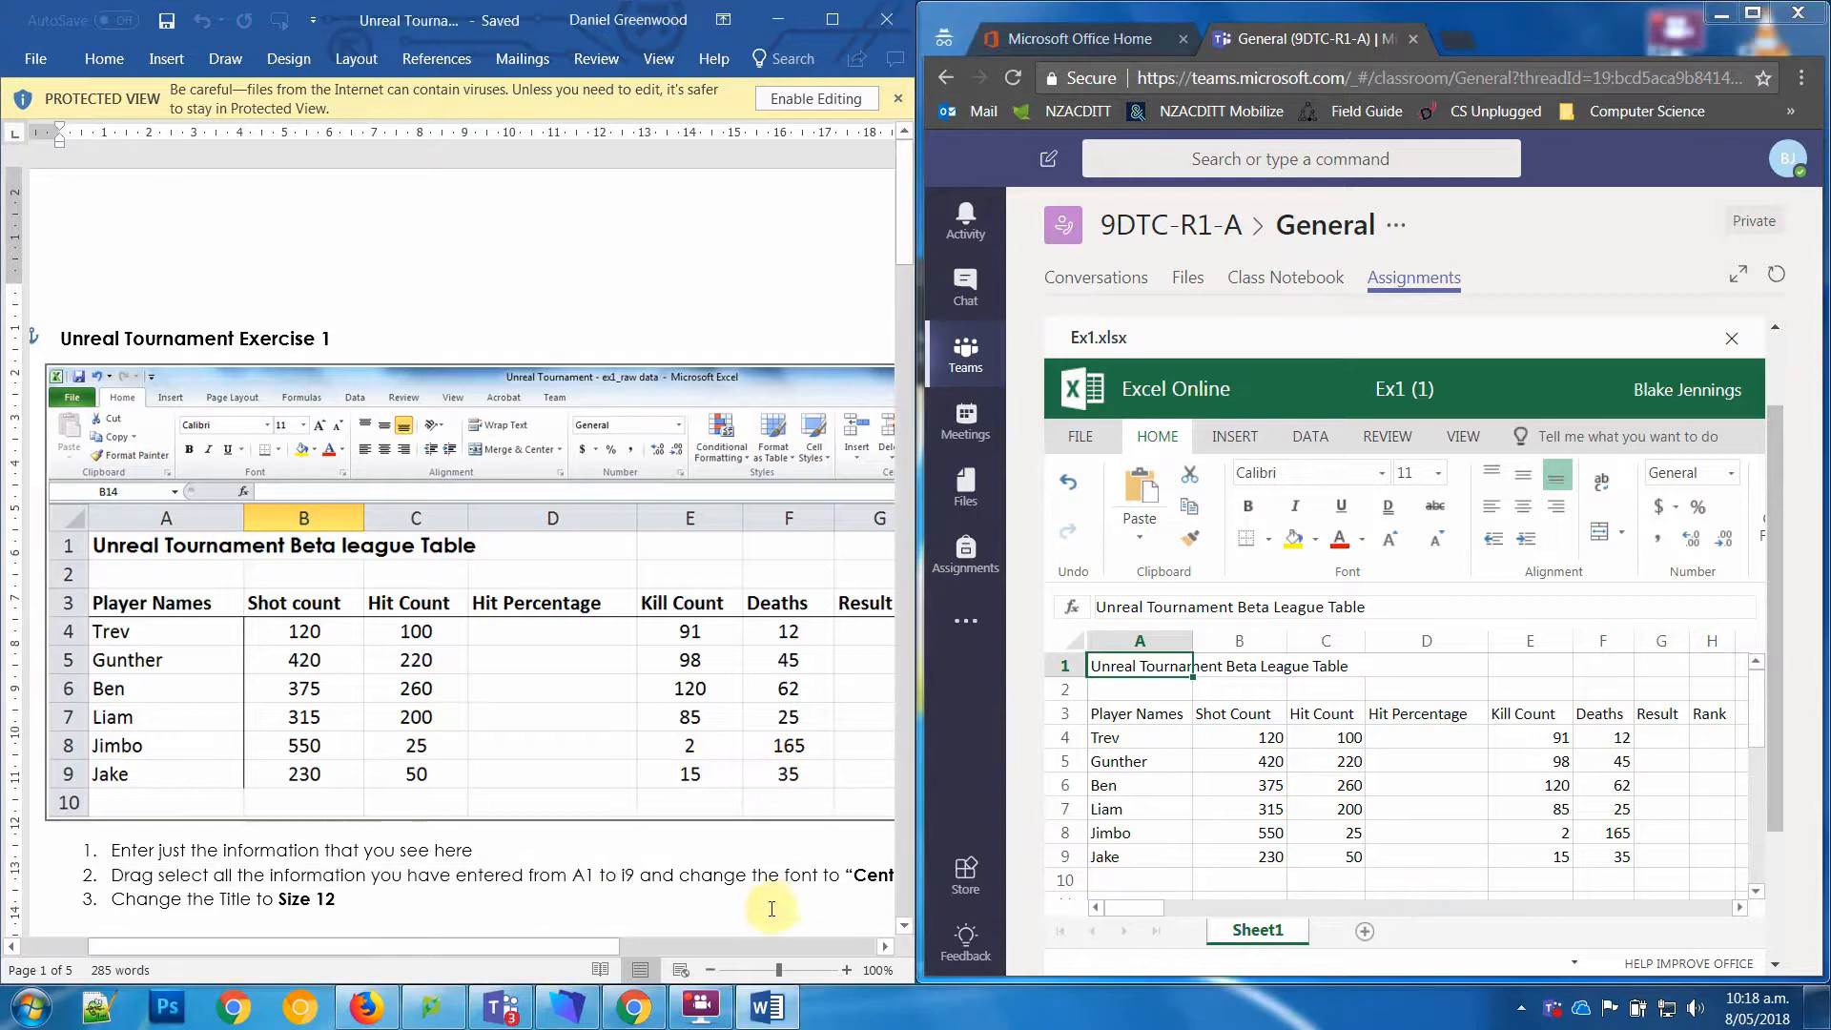
{"action": "left_click_drag", "start_coordinate": [577, 948], "coordinate": [782, 948]}
Step: Try moving the Rank heading from cell H3 to I3, and undo the move
{"action": "left_click", "coordinate": [1709, 713]}
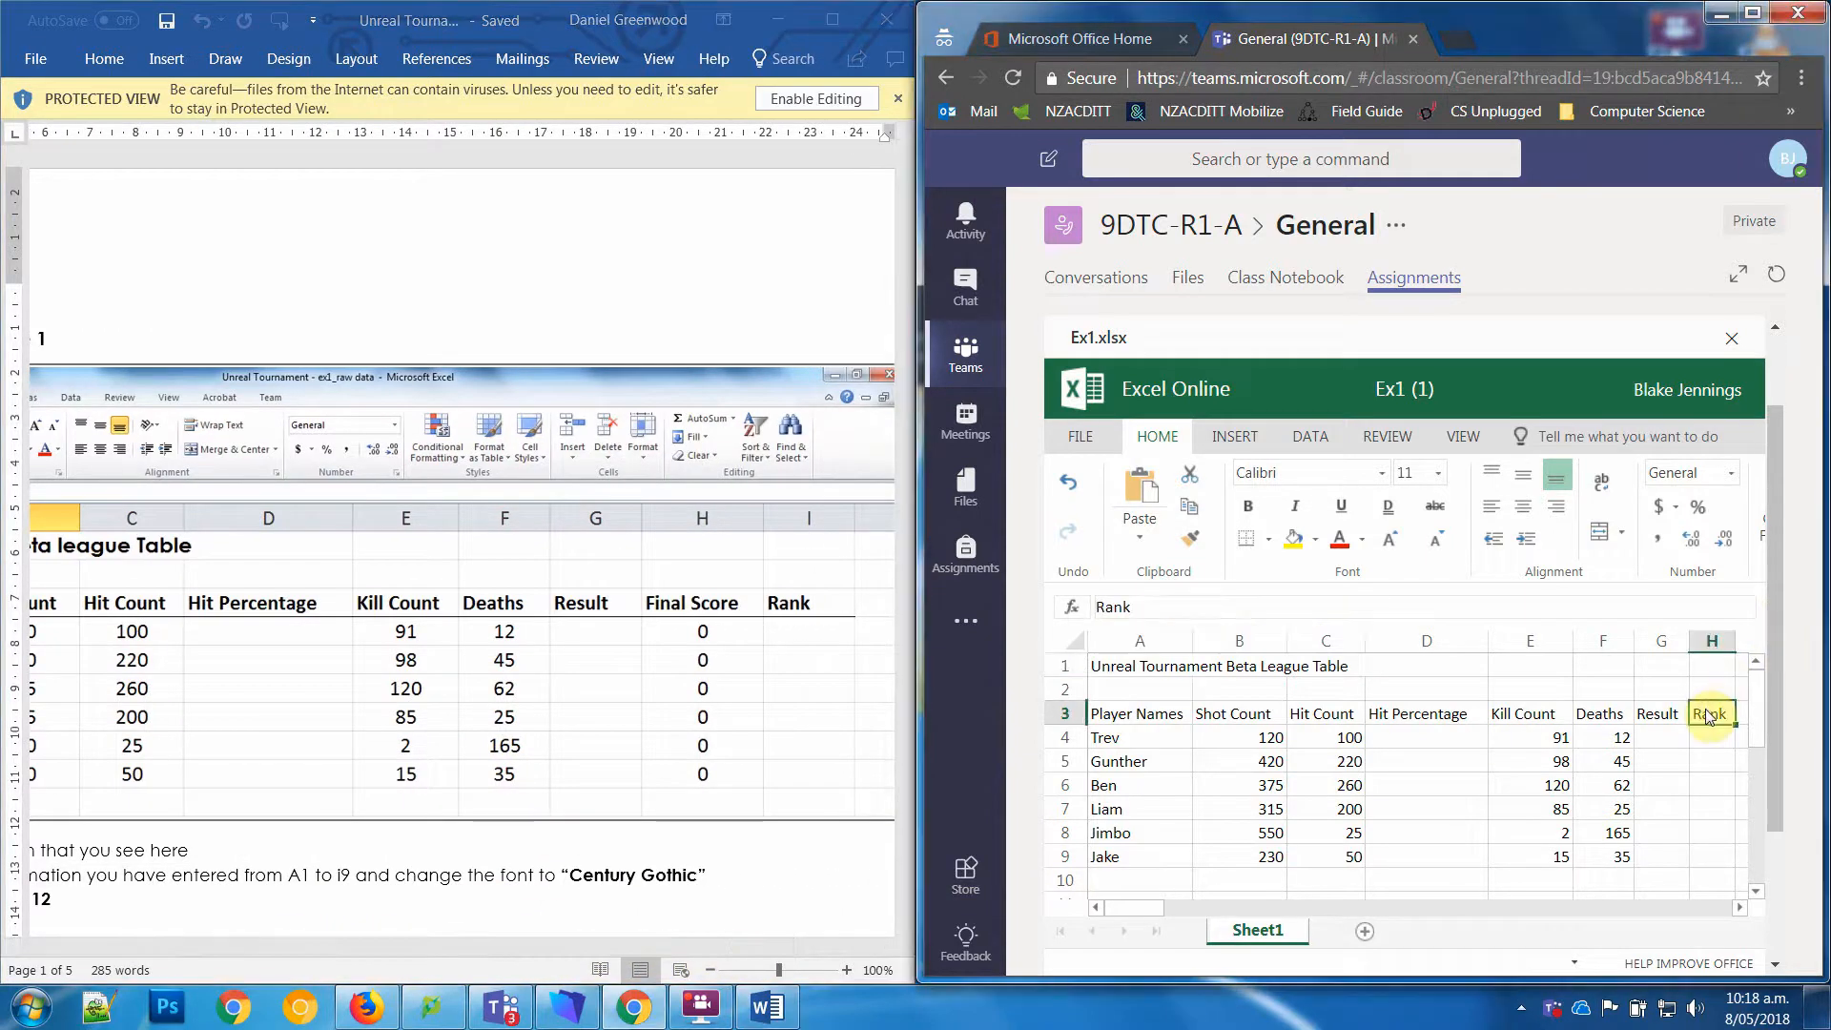
{"action": "key", "text": "ctrl+x"}
{"action": "key", "text": "Right"}
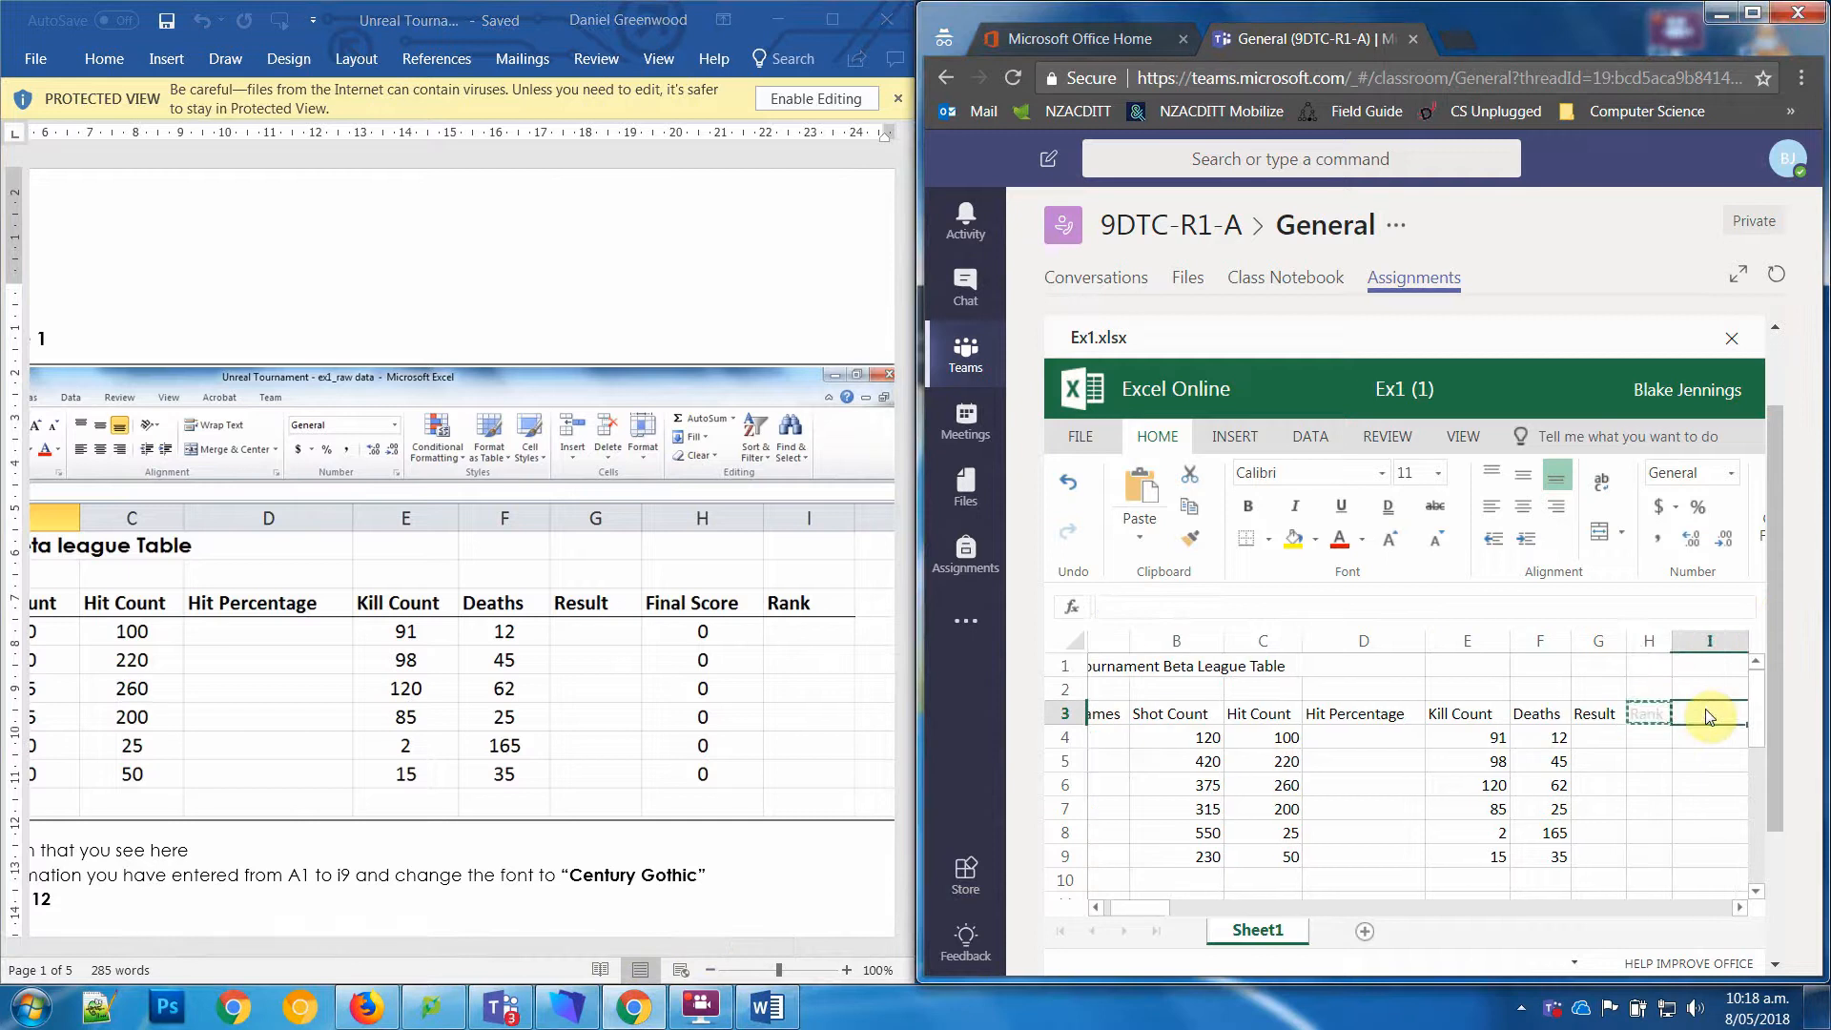
{"action": "key", "text": "ctrl+v"}
{"action": "key", "text": "Left"}
{"action": "key", "text": "Left"}
{"action": "key", "text": "Right"}
{"action": "key", "text": "Right"}
{"action": "key", "text": "Left"}
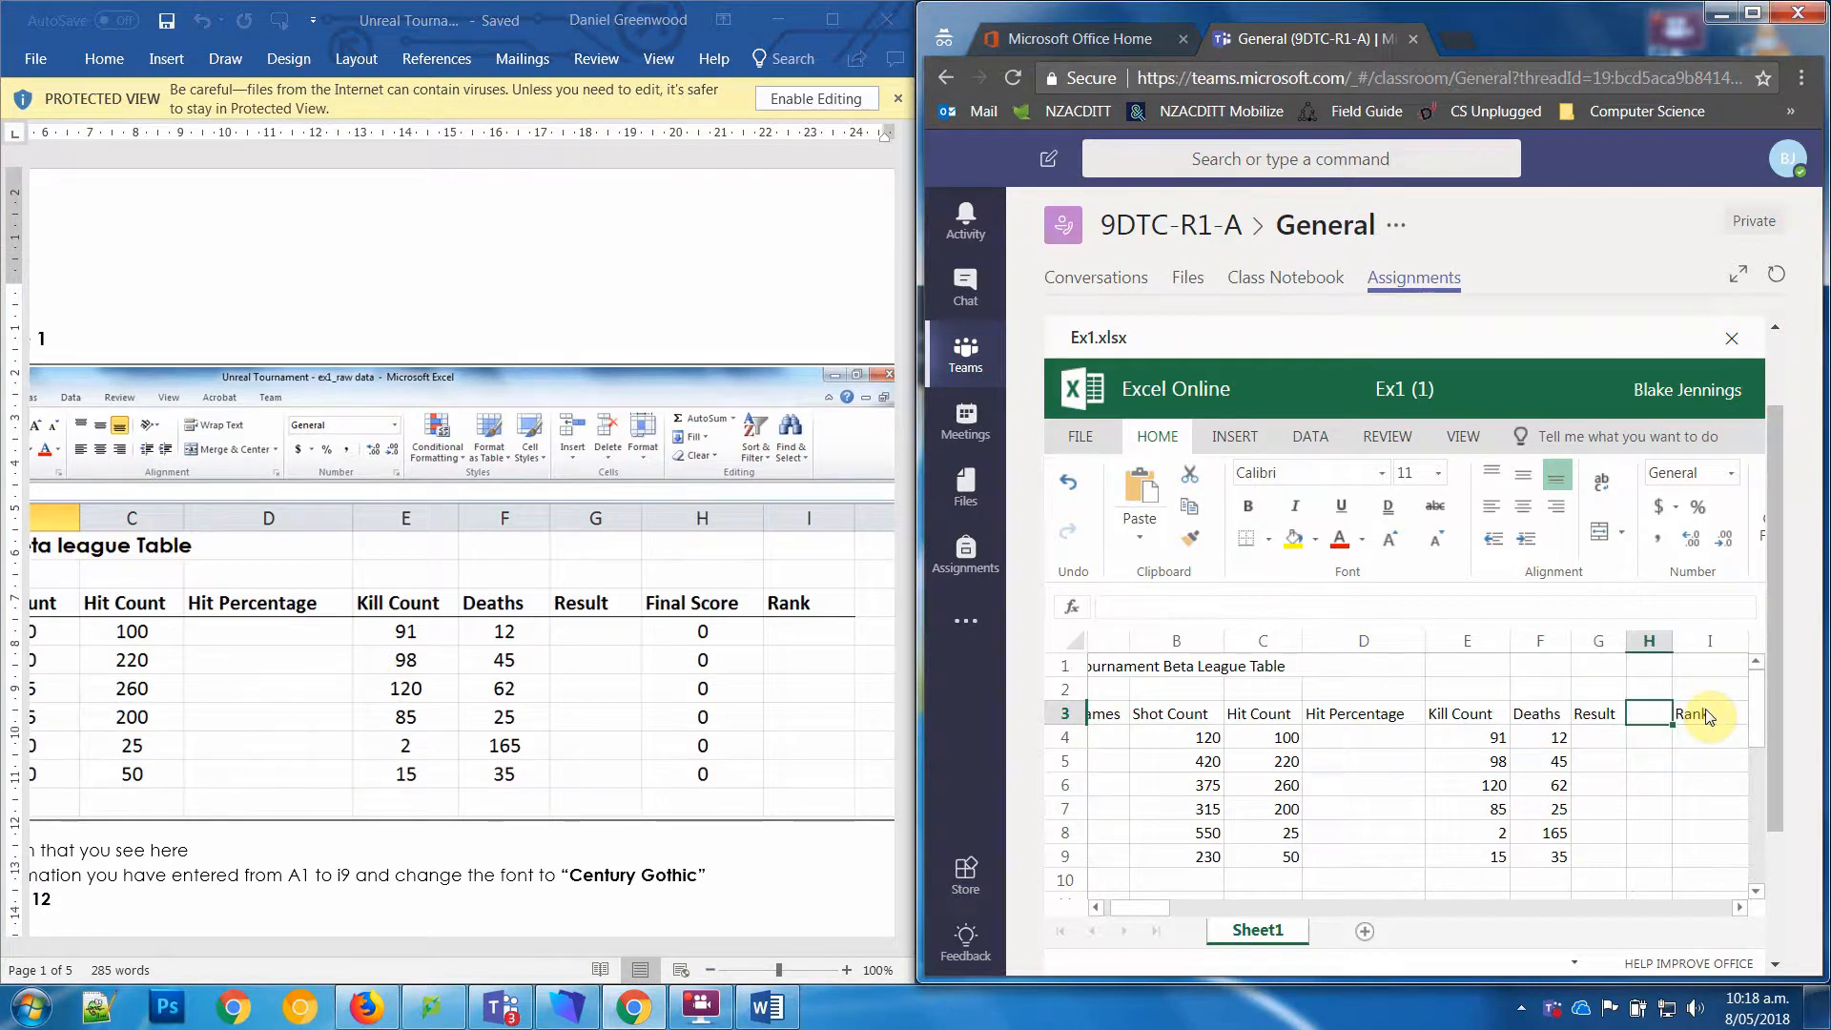
{"action": "key", "text": "ctrl+z"}
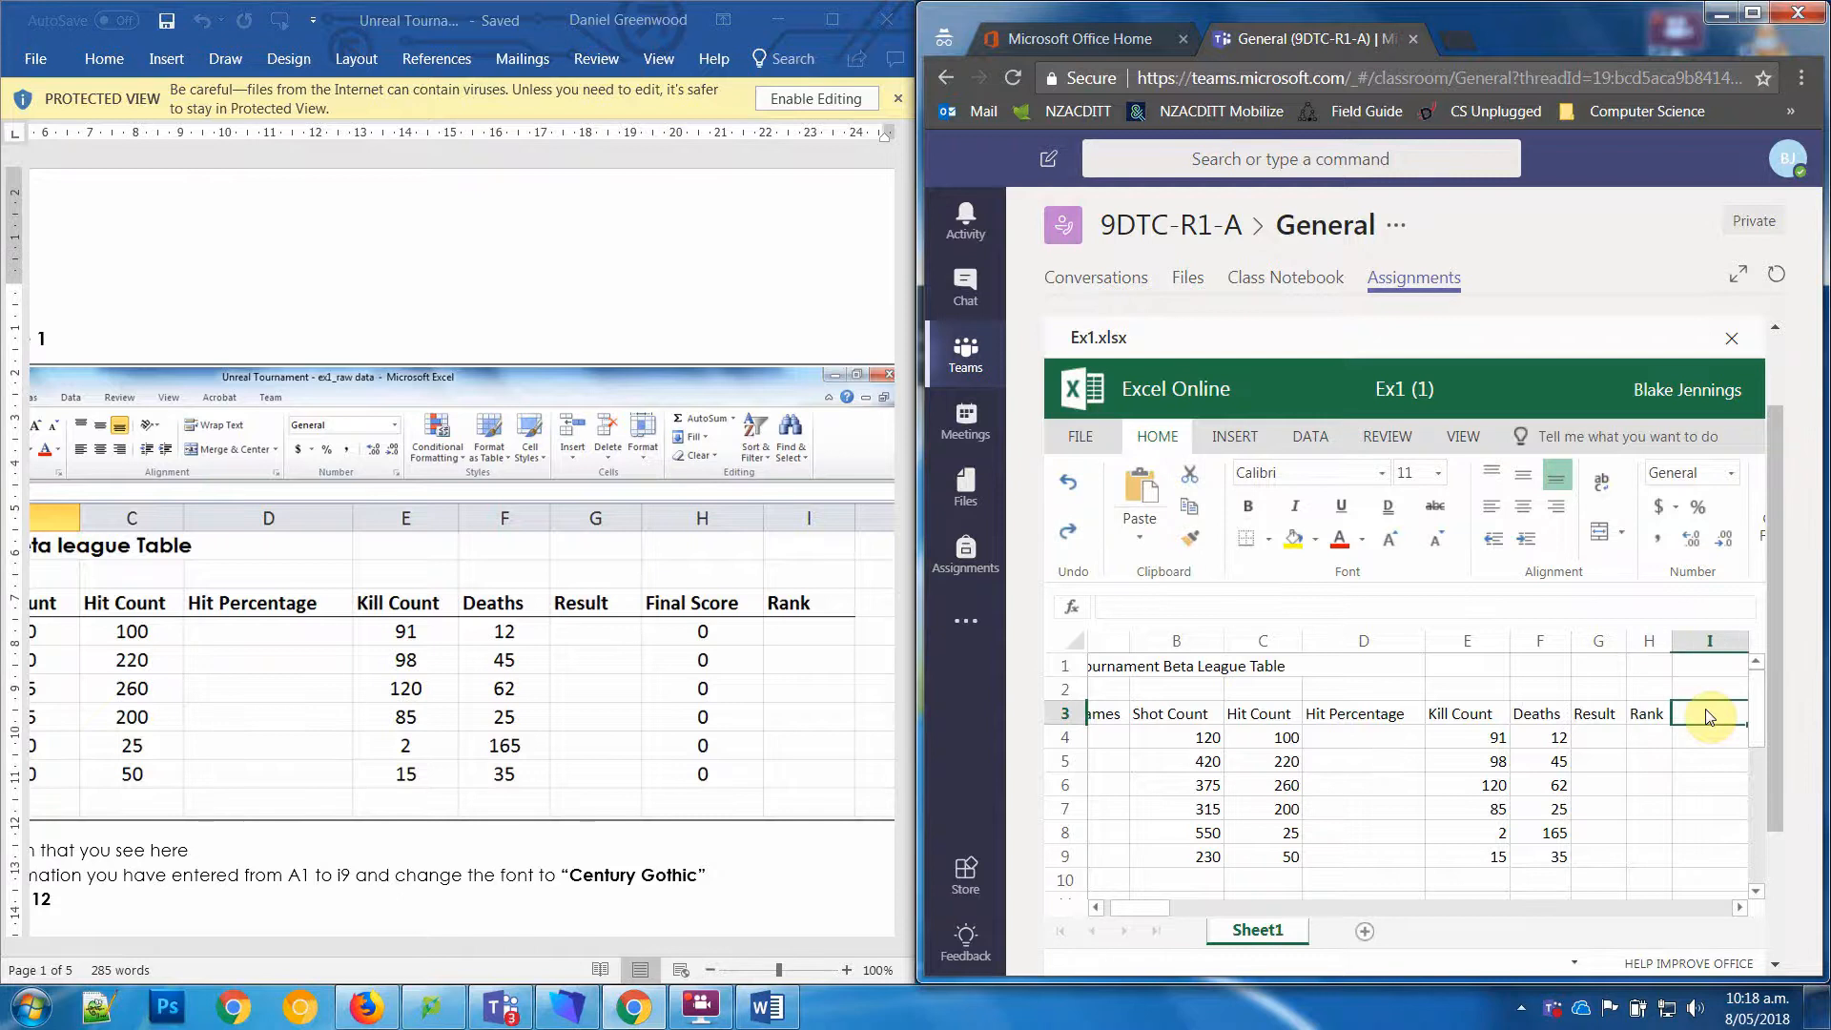
Step: Move the Rank heading from cell H3 to I3 by cutting and pasting it
{"action": "key", "text": "Left"}
{"action": "key", "text": "ctrl+x"}
{"action": "key", "text": "Right"}
{"action": "key", "text": "ctrl+v"}
Step: Enter the missing heading Final Score in cell H3 and autofit column H to it
{"action": "key", "text": "Left"}
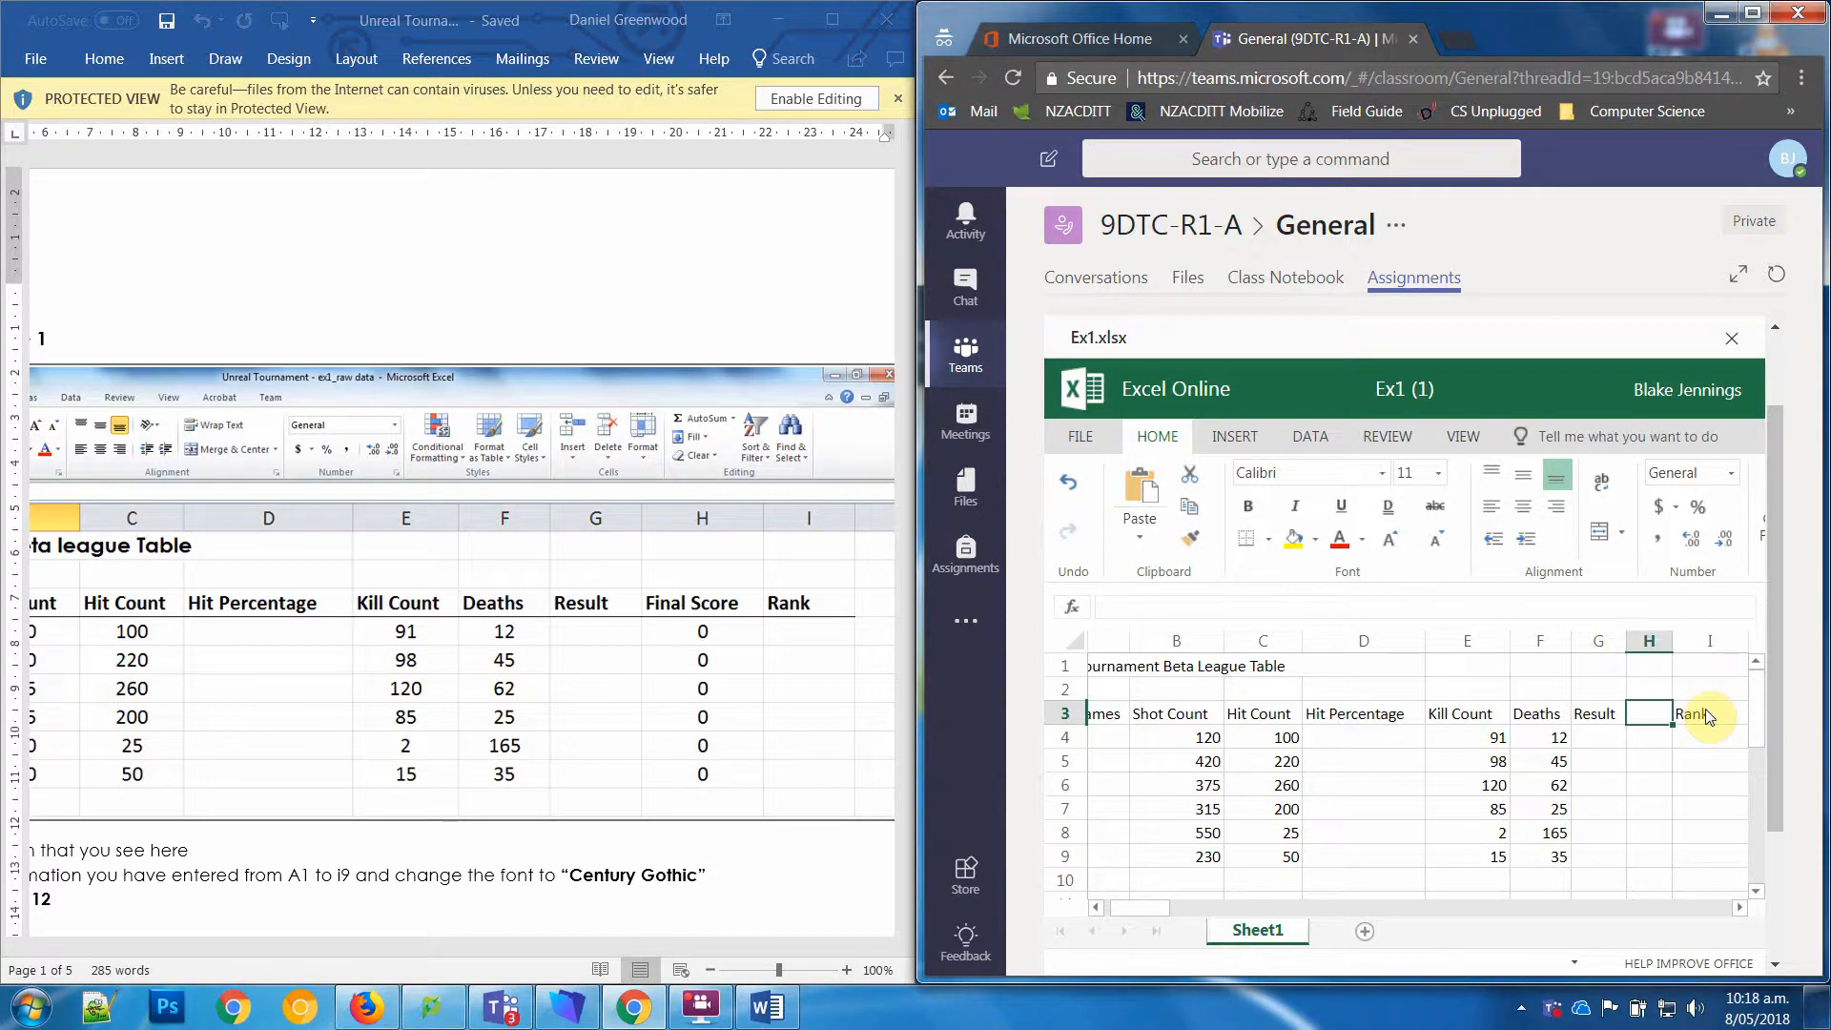
{"action": "type", "text": "Final"}
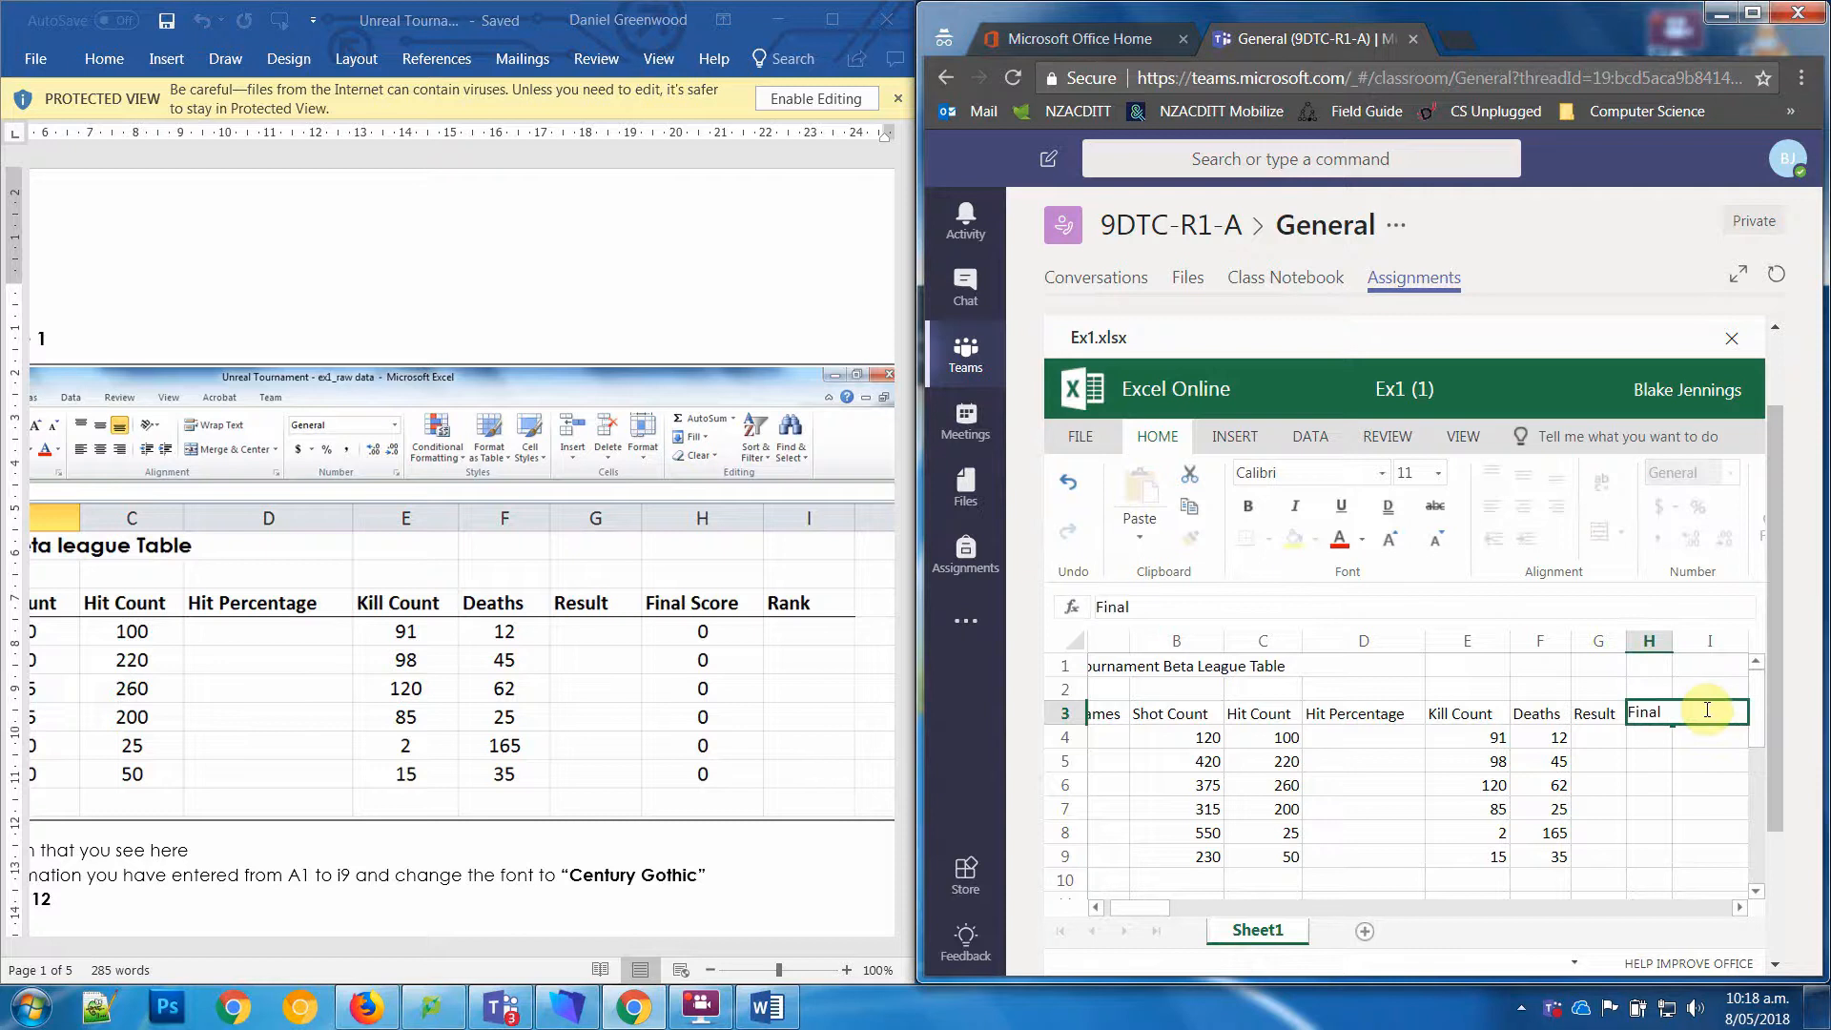
{"action": "type", "text": " Score"}
{"action": "key", "text": "Return"}
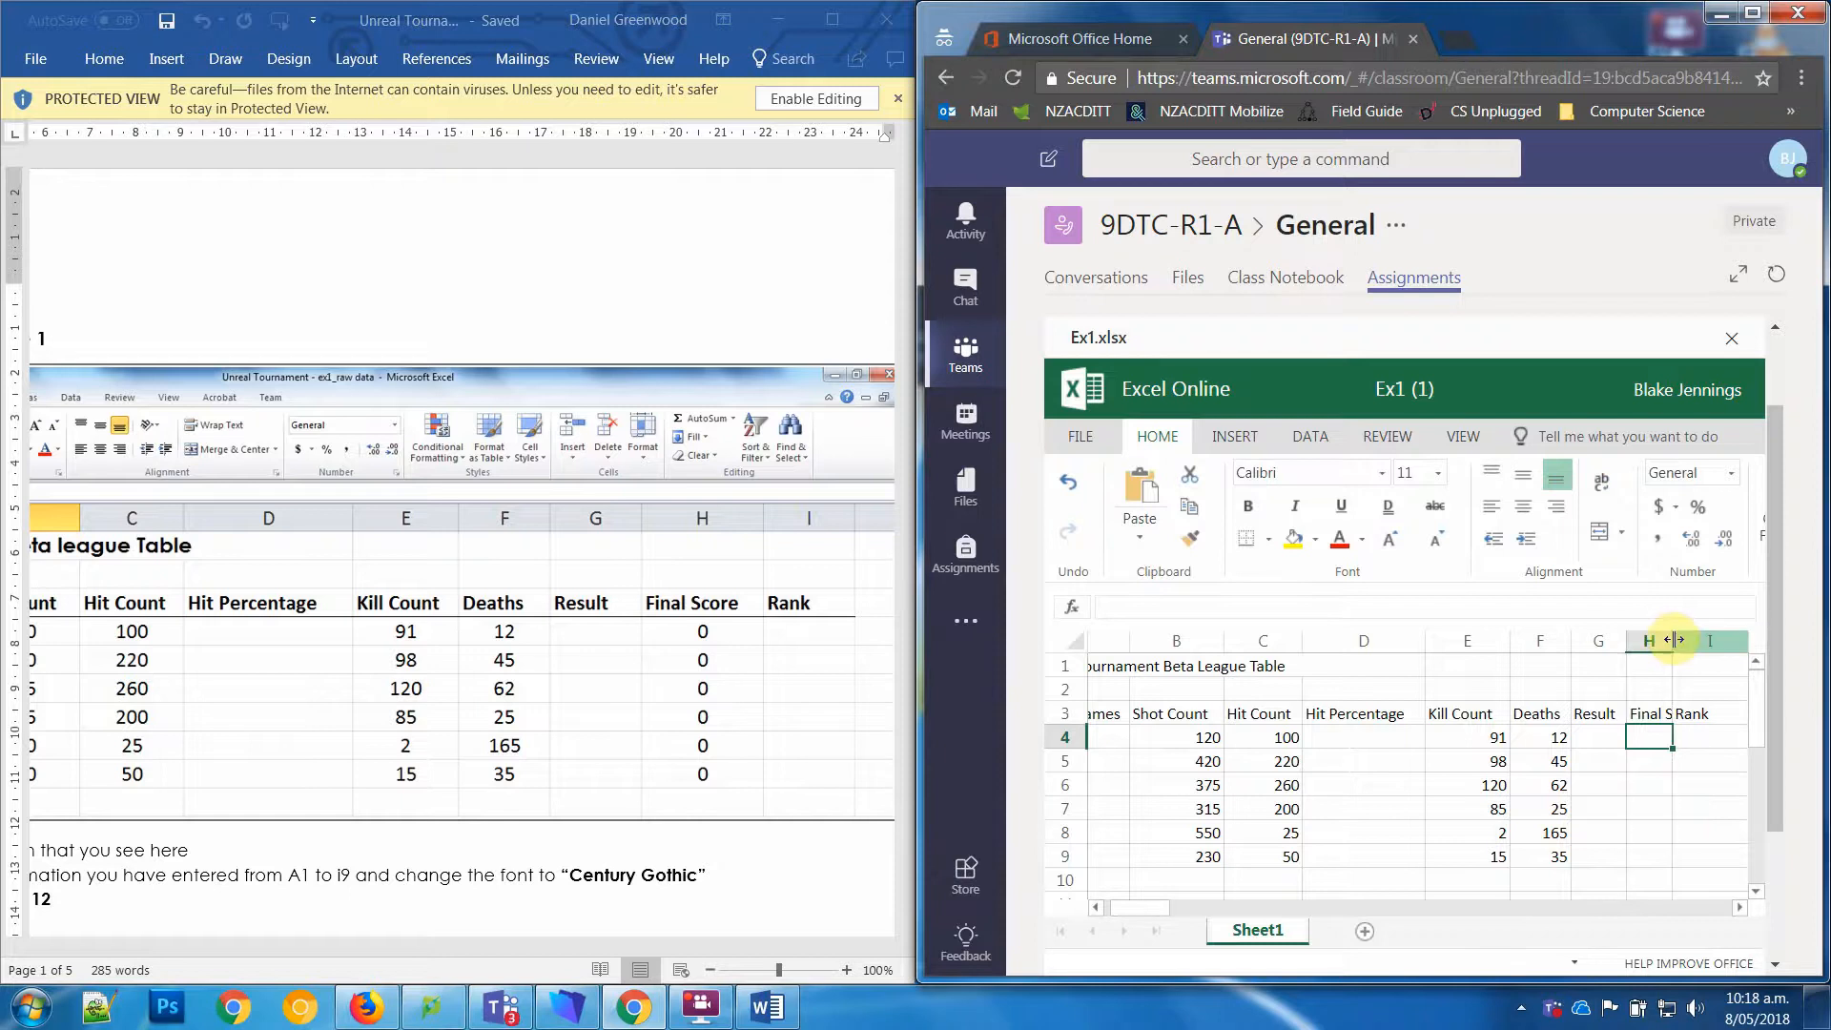
{"action": "left_click", "coordinate": [1653, 715]}
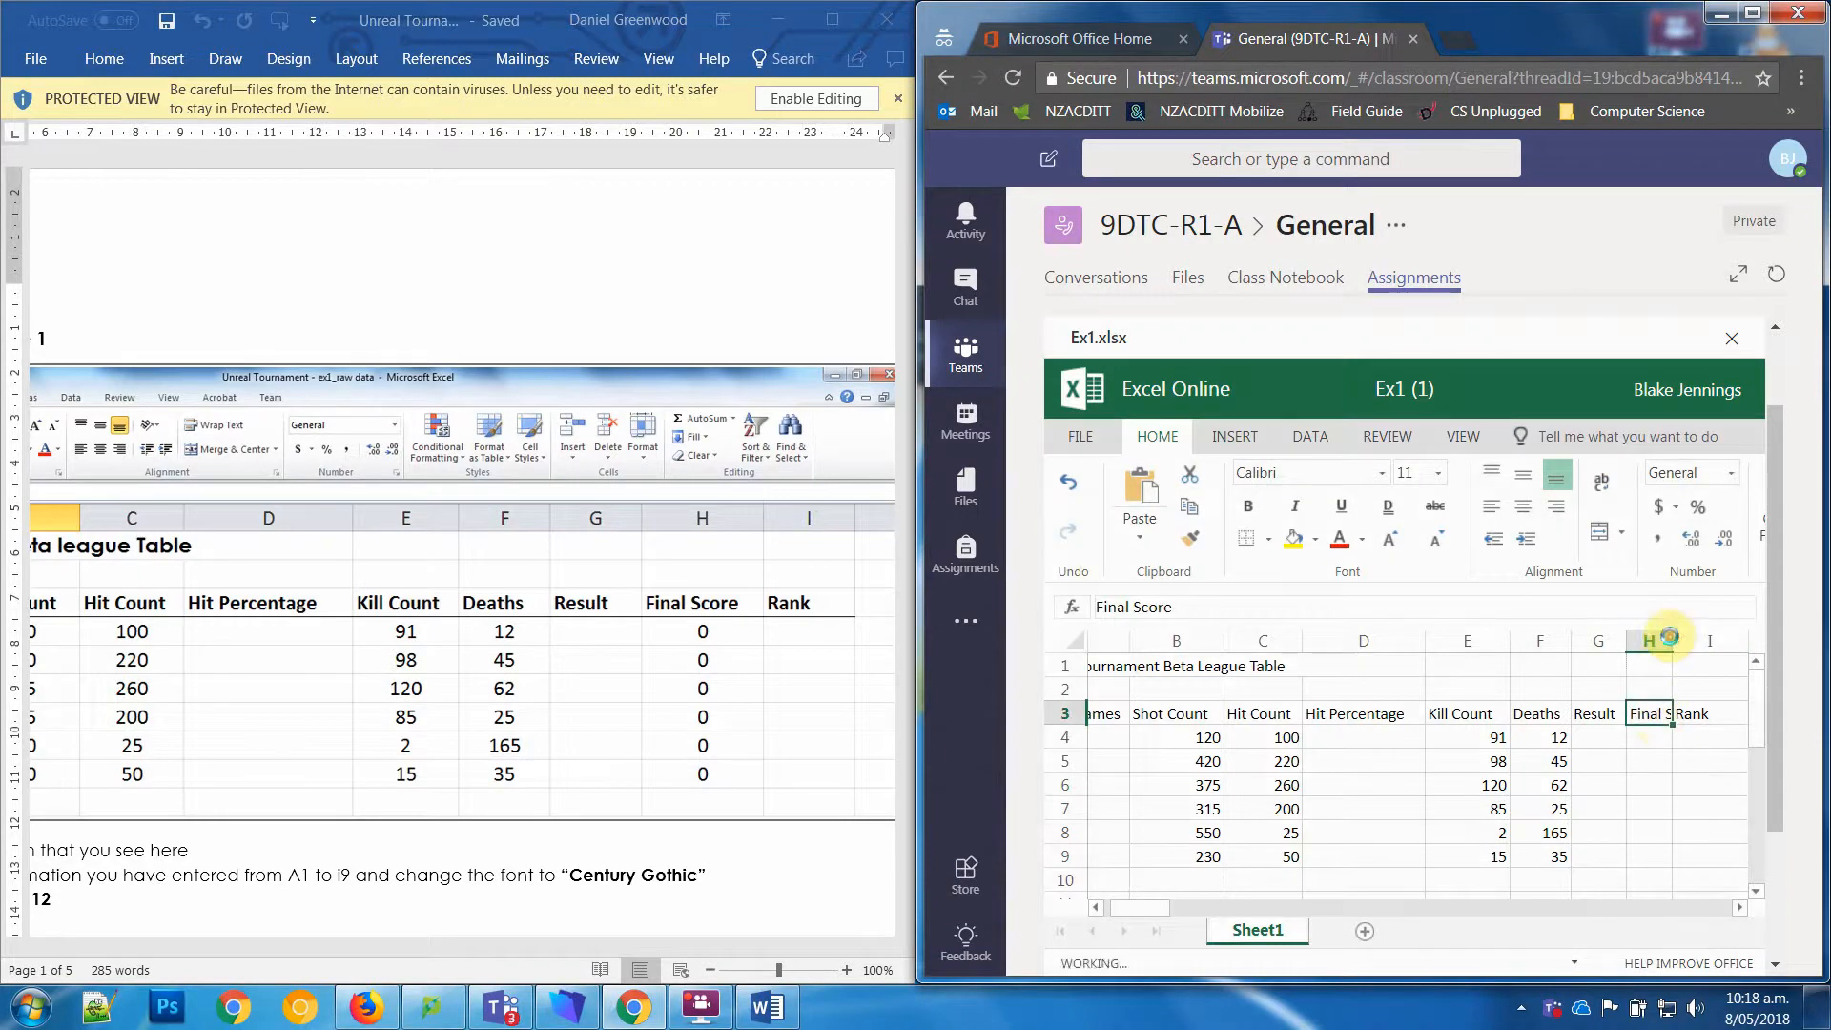
{"action": "double_click", "coordinate": [1672, 637]}
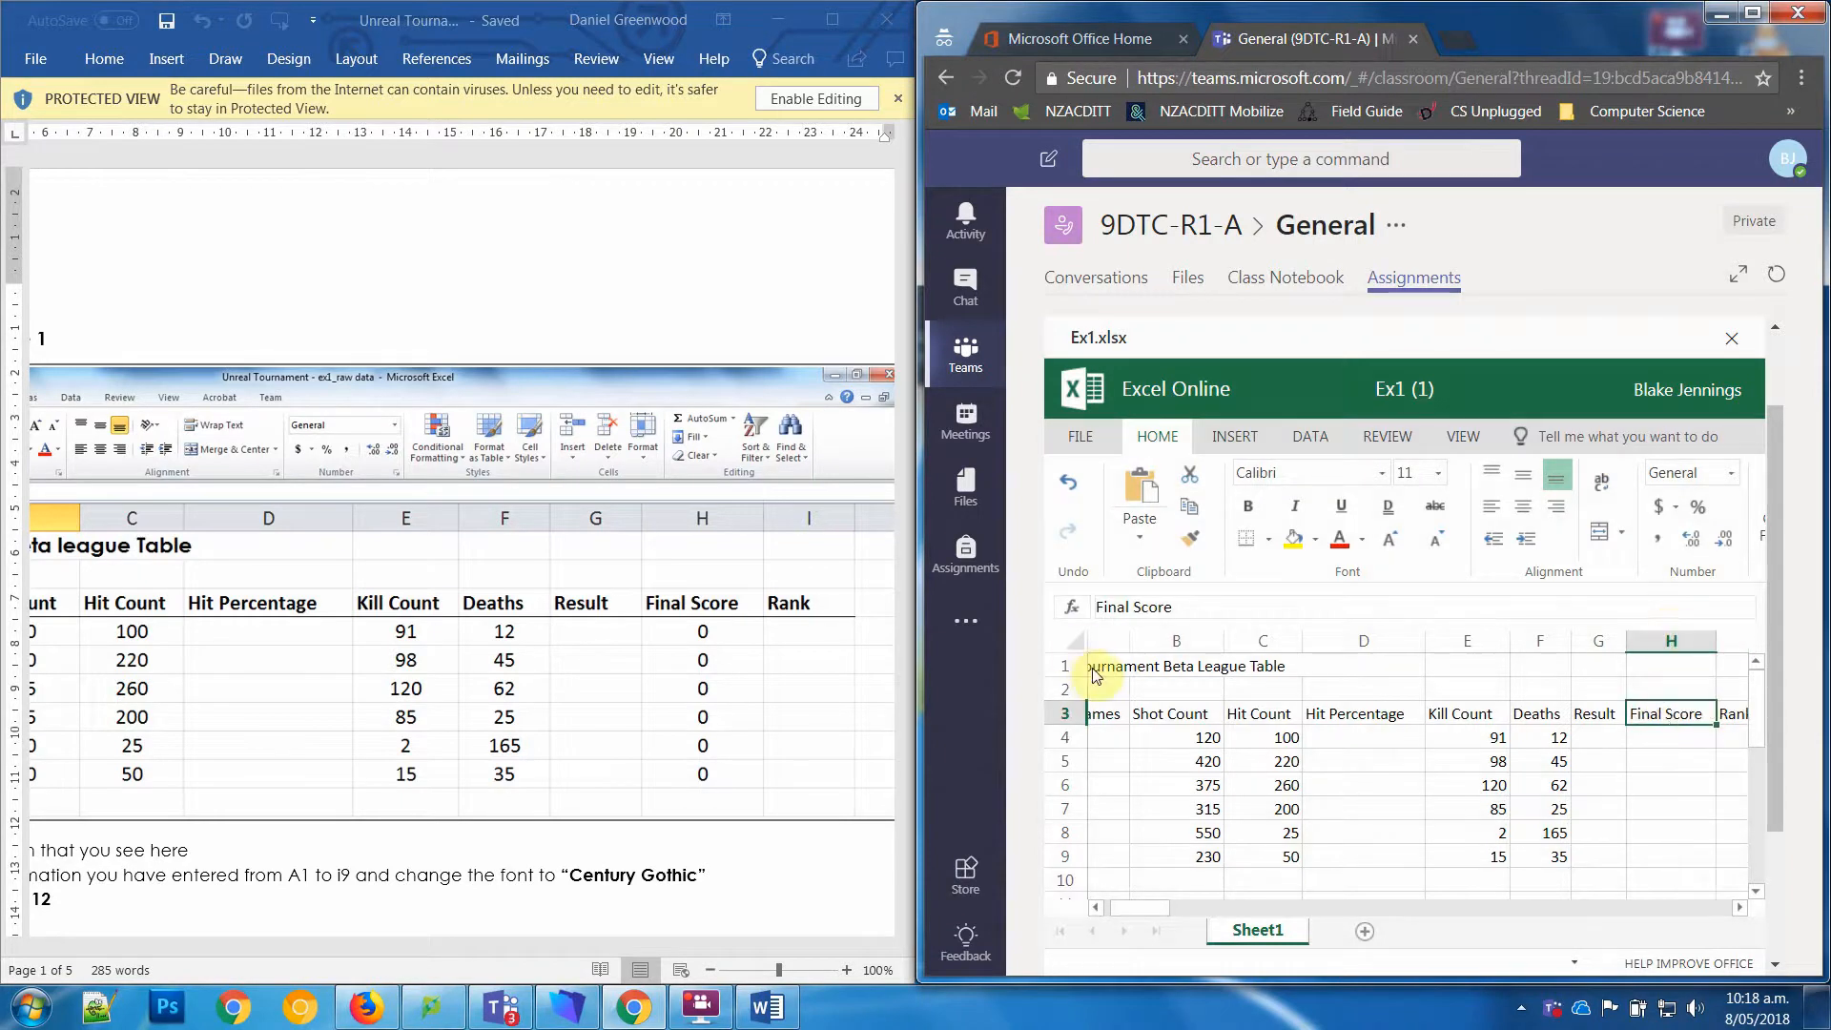
Step: Change the font of the whole table, cells A1 to I9, to Arial
{"action": "left_click", "coordinate": [1737, 861]}
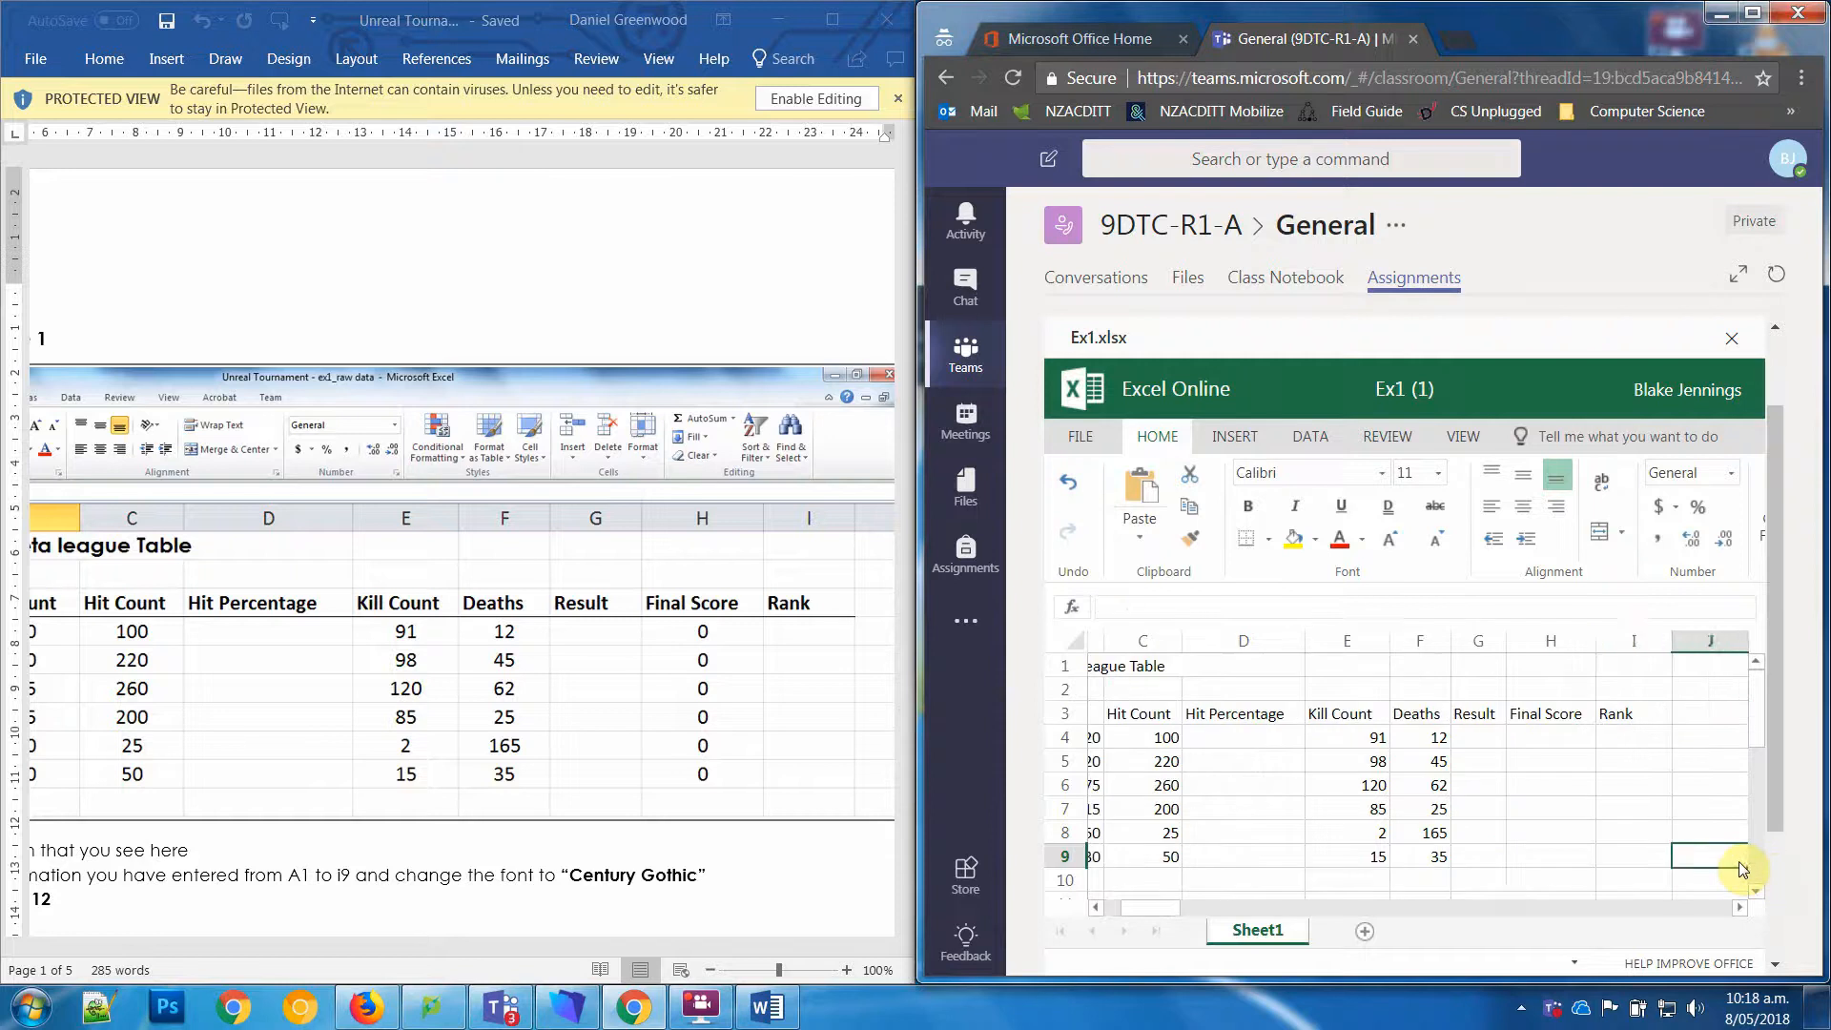
{"action": "left_click_drag", "start_coordinate": [1631, 858], "coordinate": [1097, 620]}
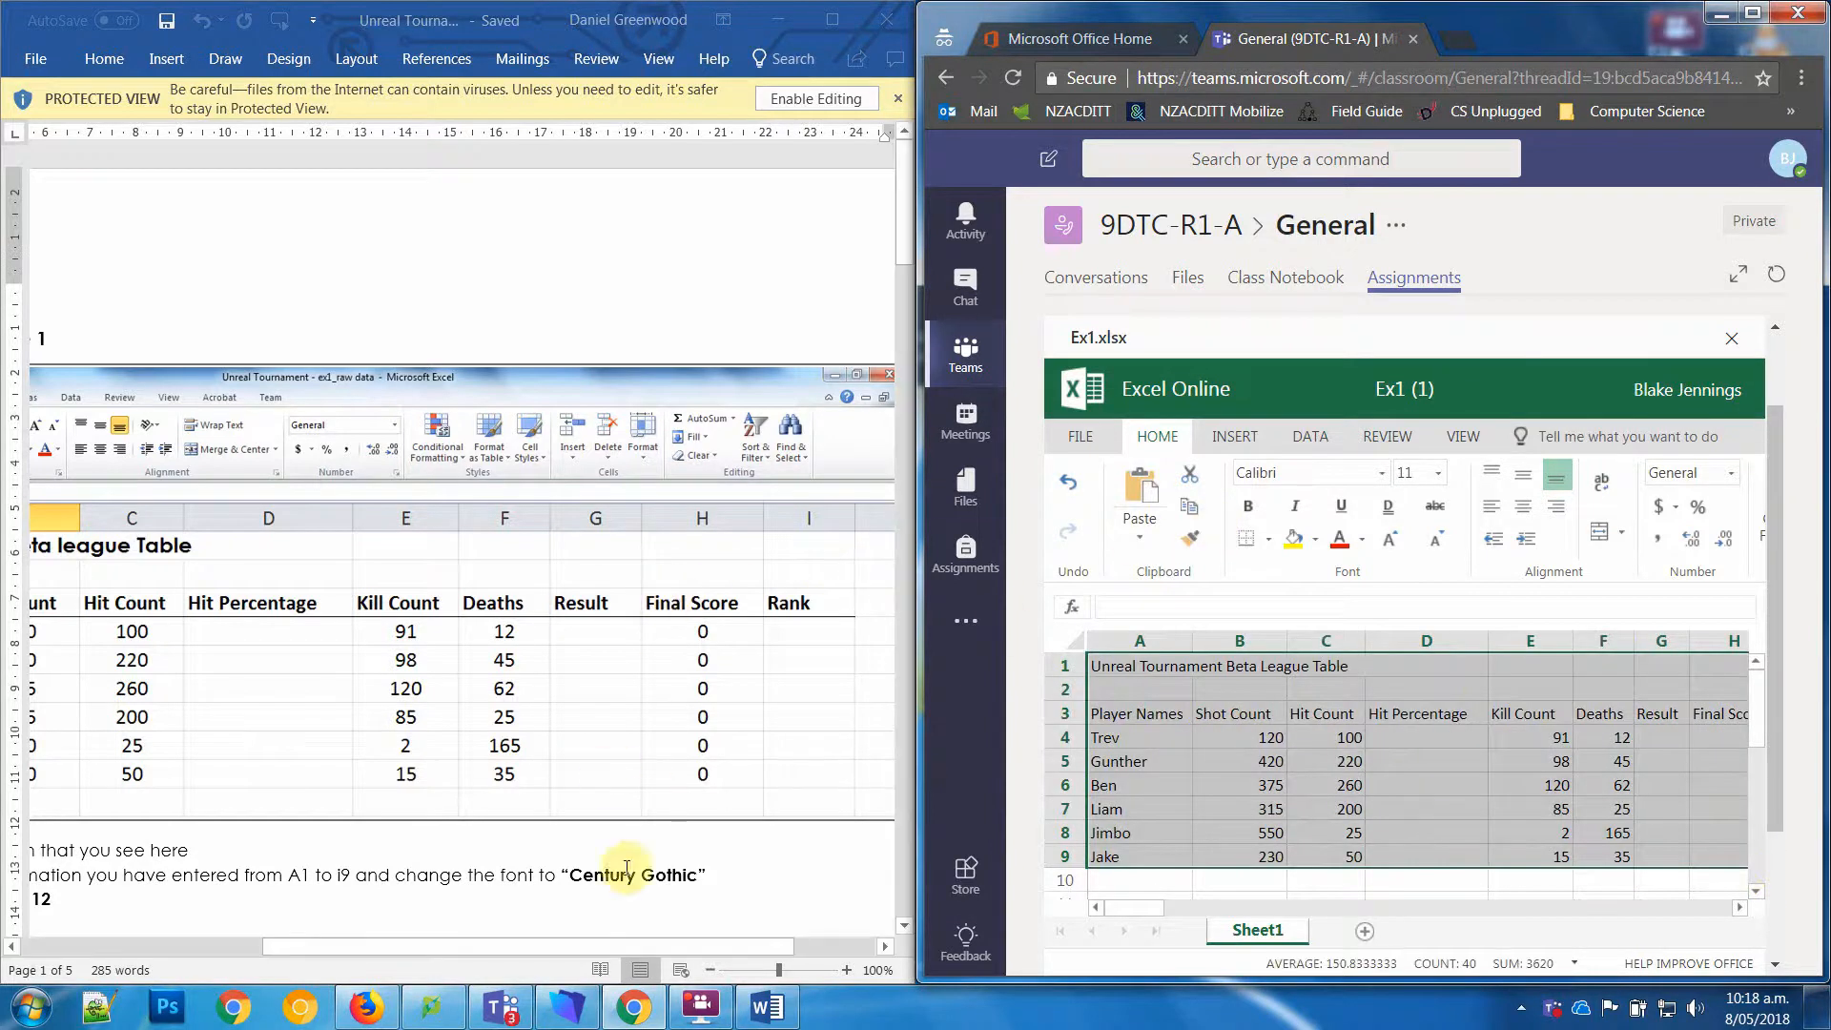
{"action": "left_click", "coordinate": [1295, 469]}
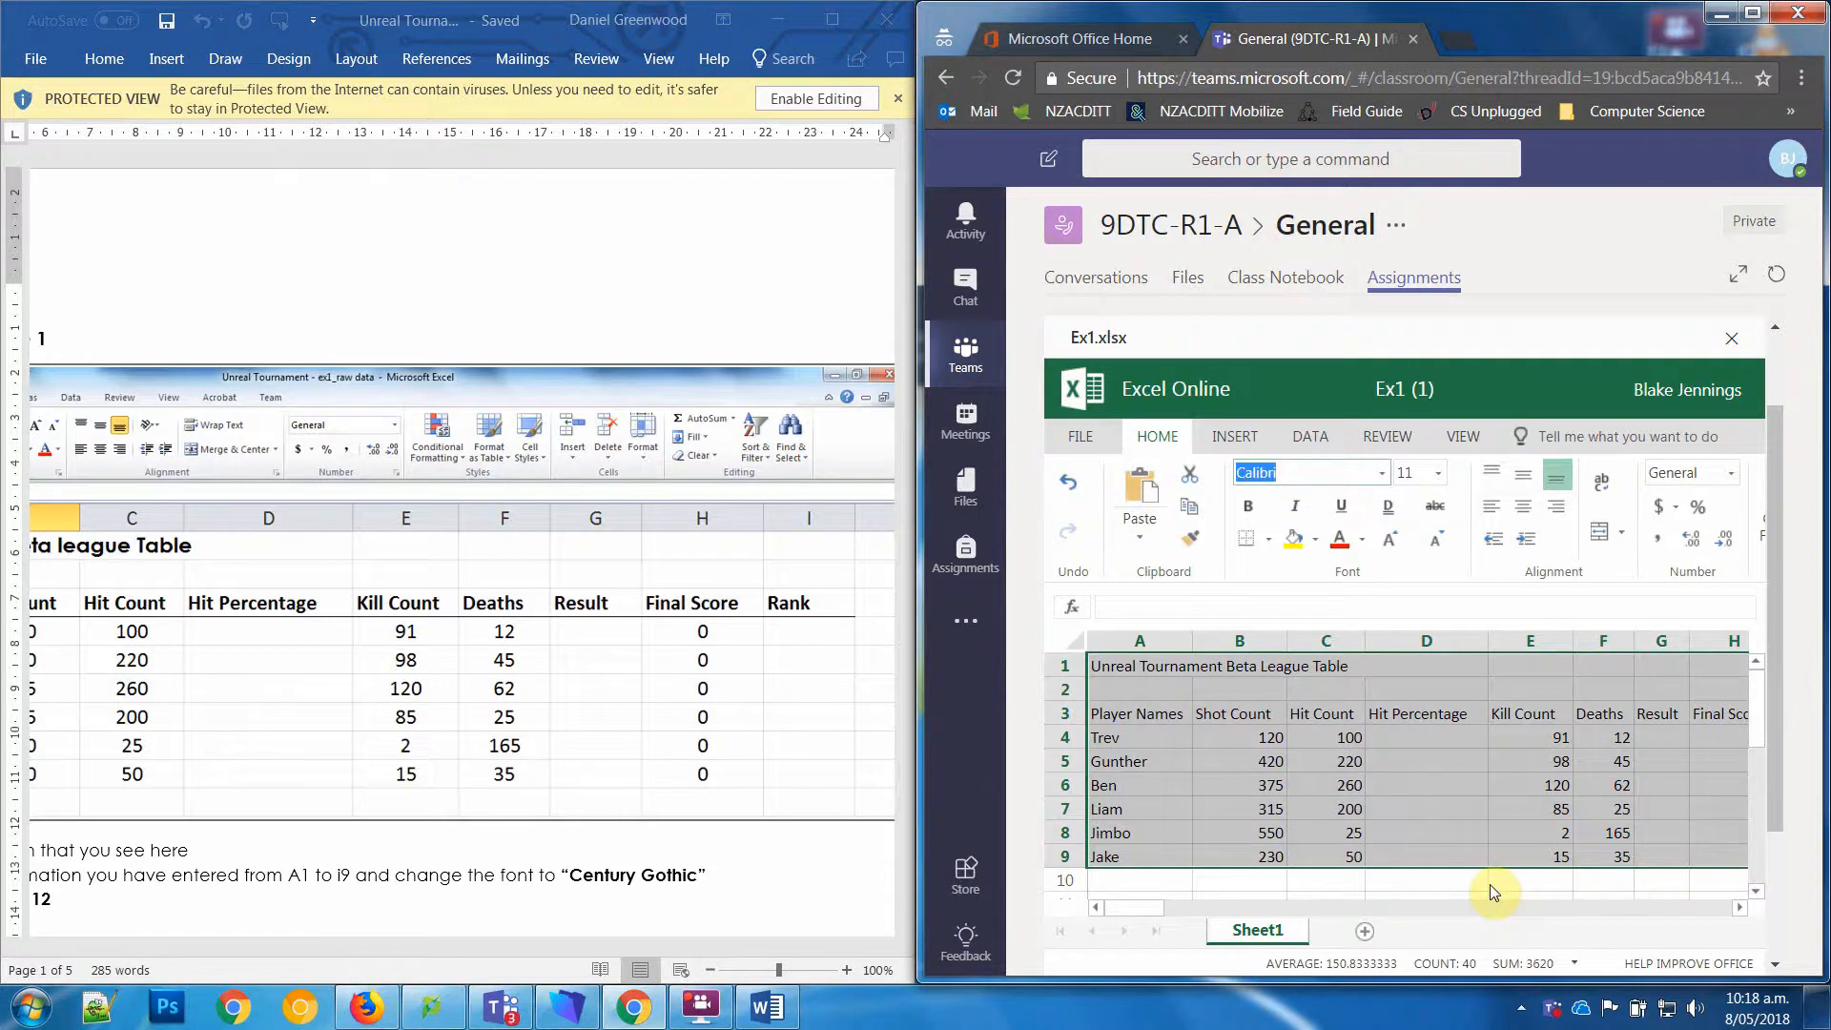
{"action": "type", "text": "Arial"}
{"action": "key", "text": "Return"}
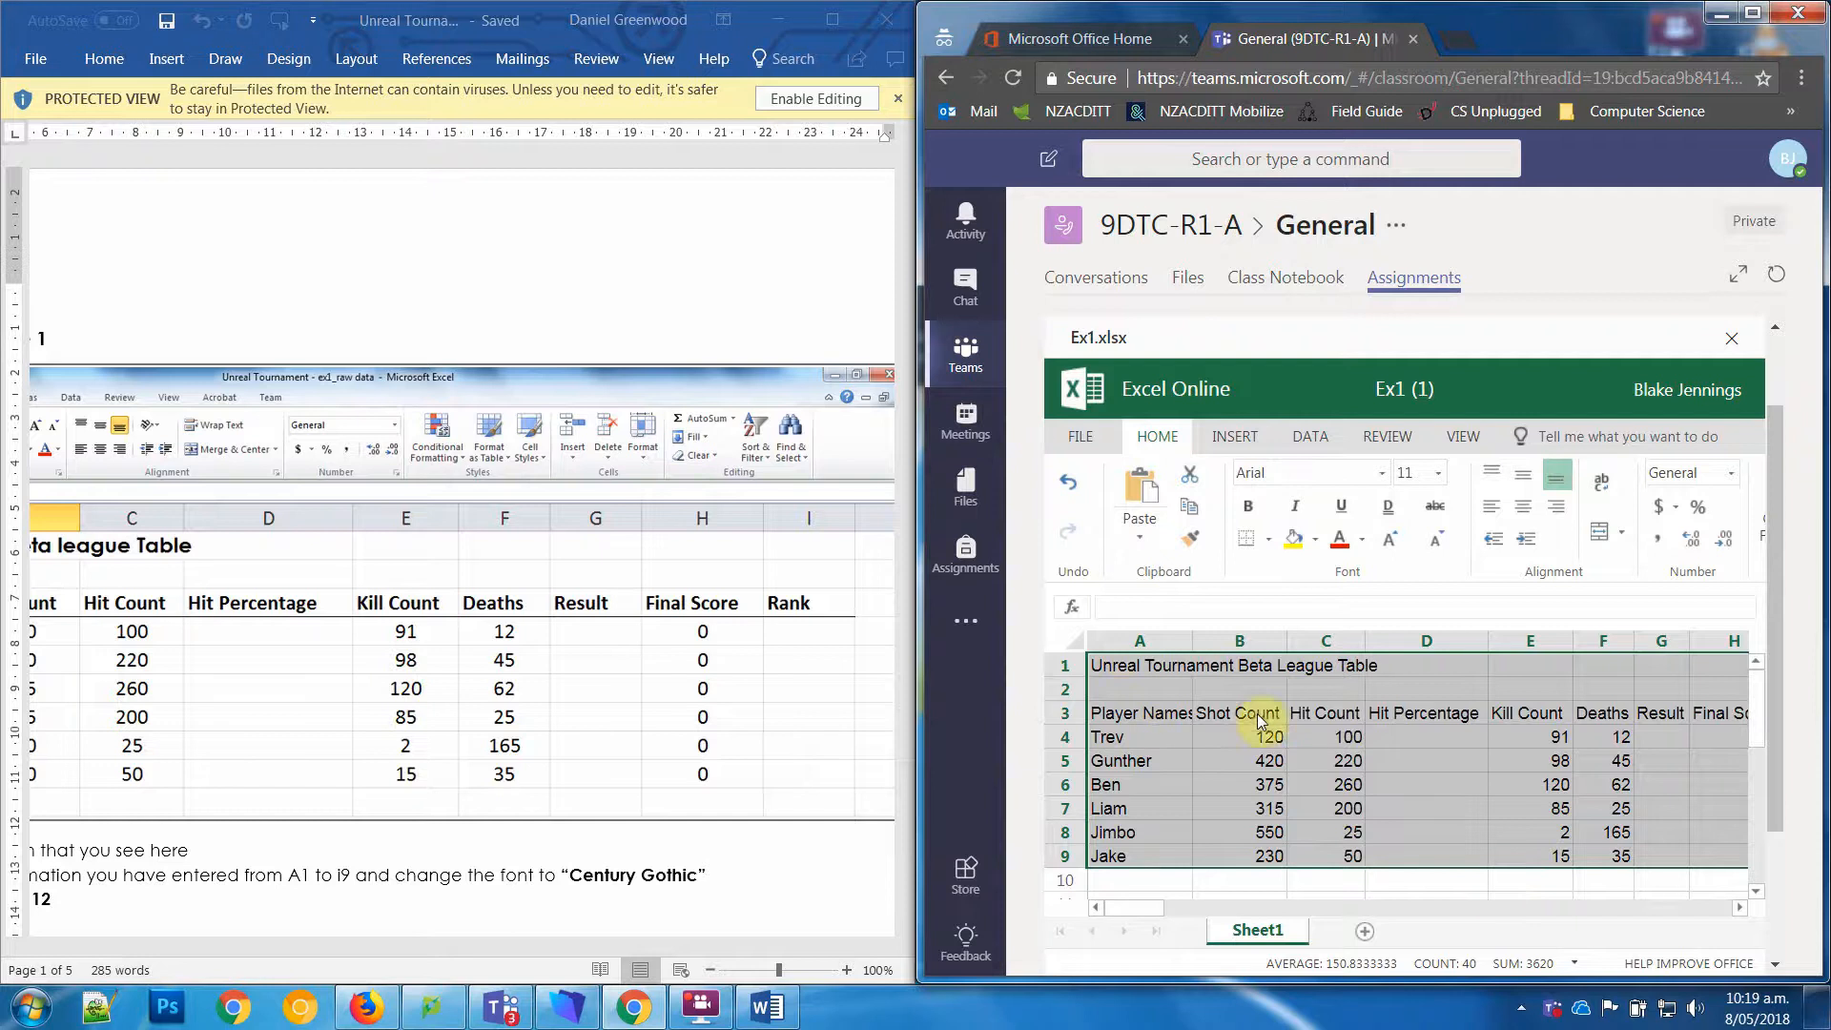
Step: Autofit the table's columns, starting from column A, so the names and headings fit
{"action": "left_click", "coordinate": [1121, 646]}
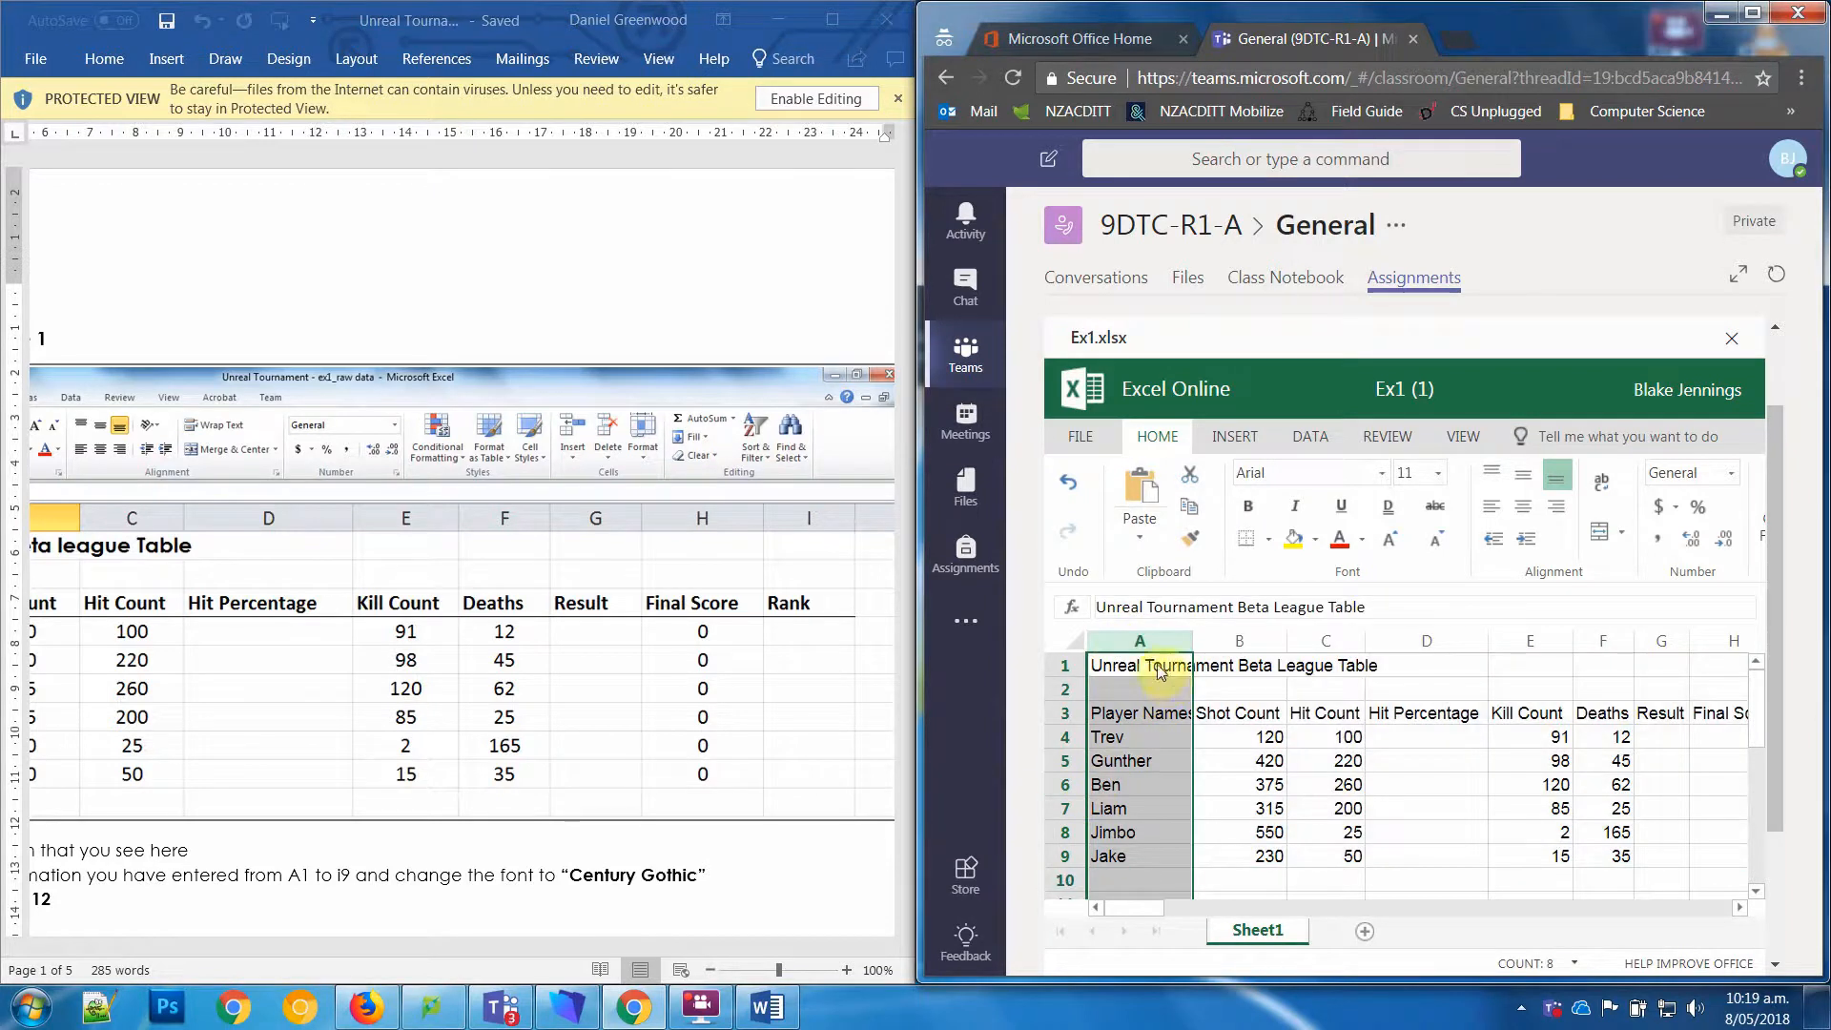
{"action": "left_click", "coordinate": [1208, 643]}
{"action": "left_click_drag", "start_coordinate": [1193, 640], "coordinate": [1280, 644]}
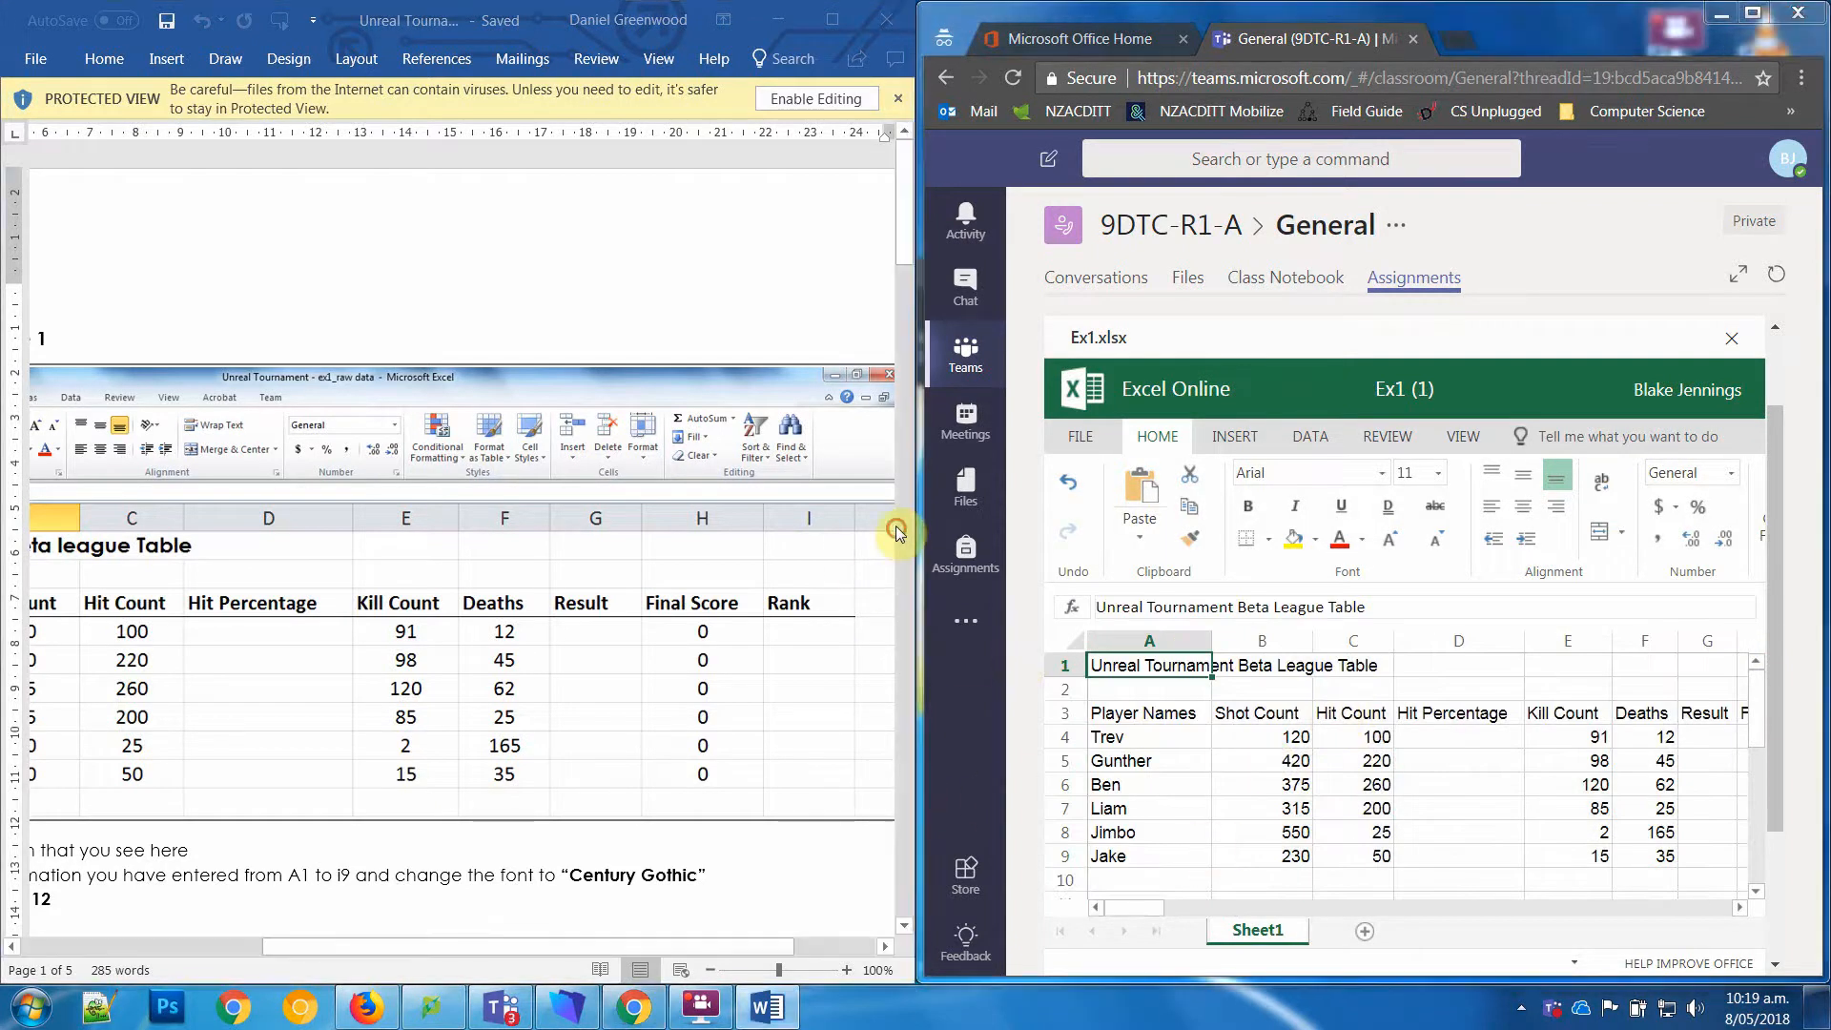
Step: Set the font size of cells A1 to Q8 to 12
{"action": "scroll", "coordinate": [895, 525], "scroll_direction": "down", "scroll_amount": 5}
{"action": "scroll", "coordinate": [913, 294], "scroll_direction": "up", "scroll_amount": 8}
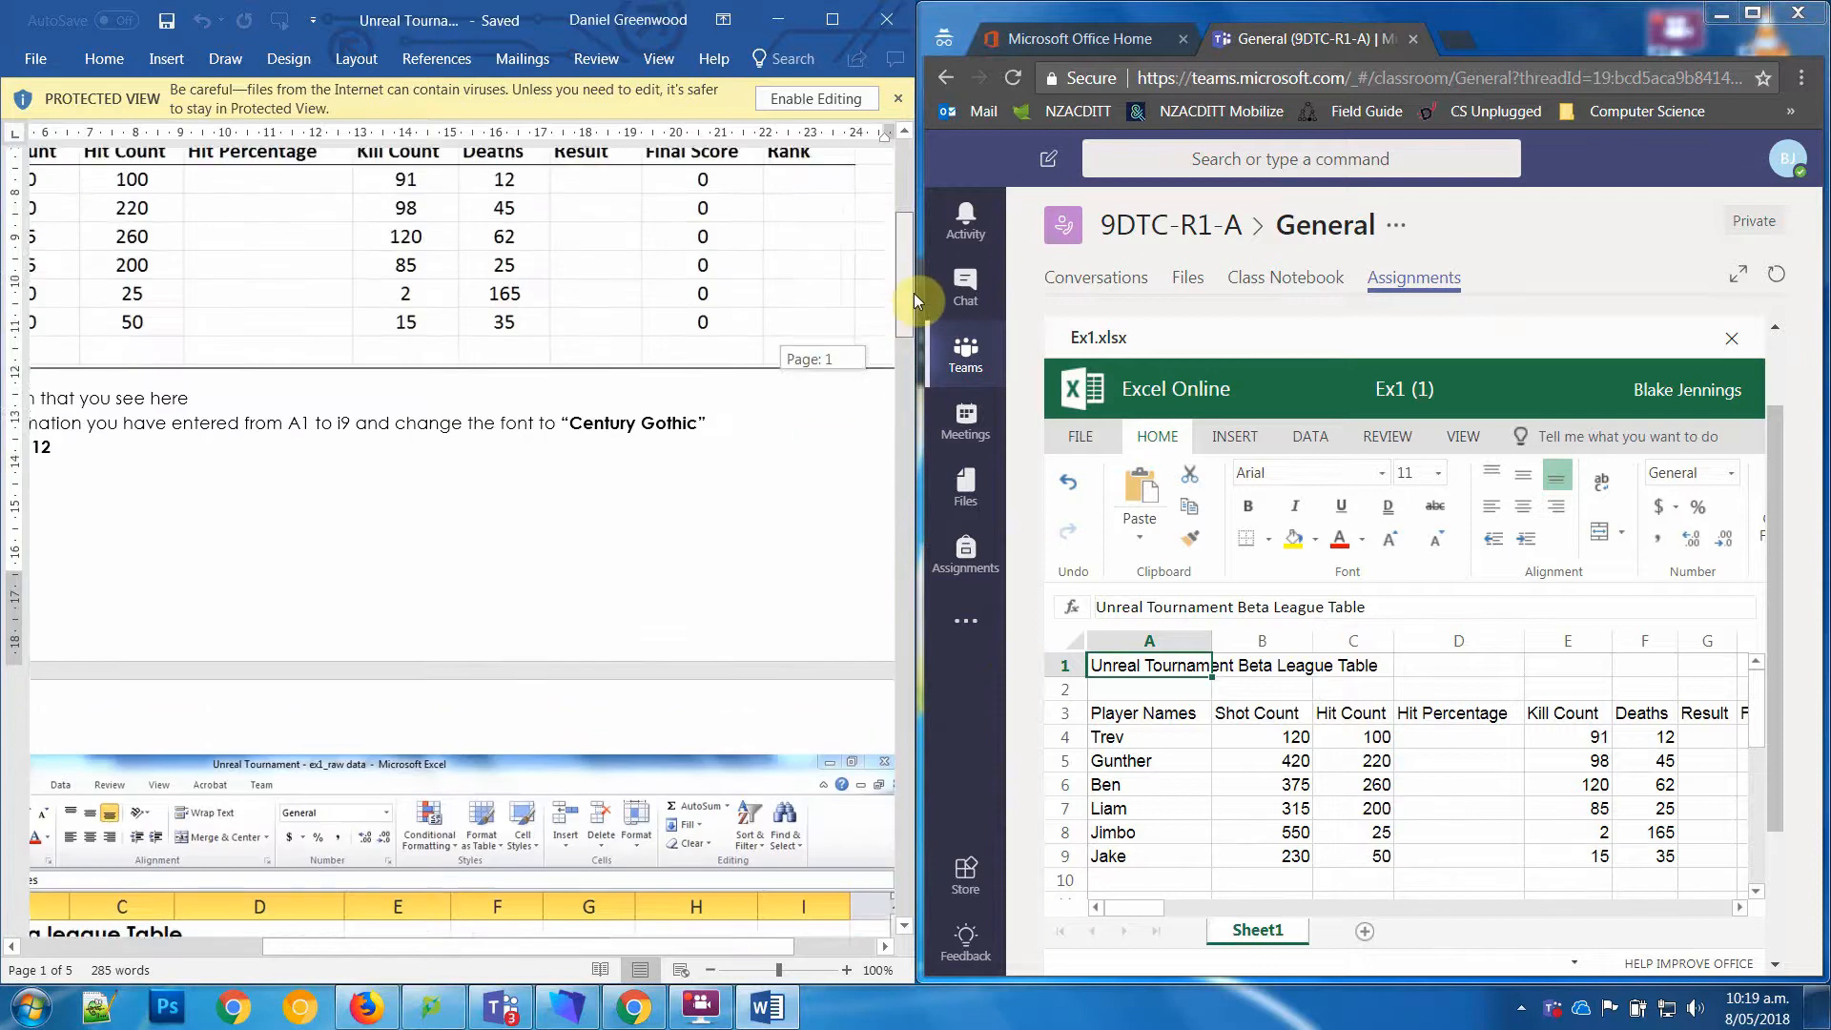
{"action": "left_click_drag", "start_coordinate": [742, 938], "coordinate": [592, 943]}
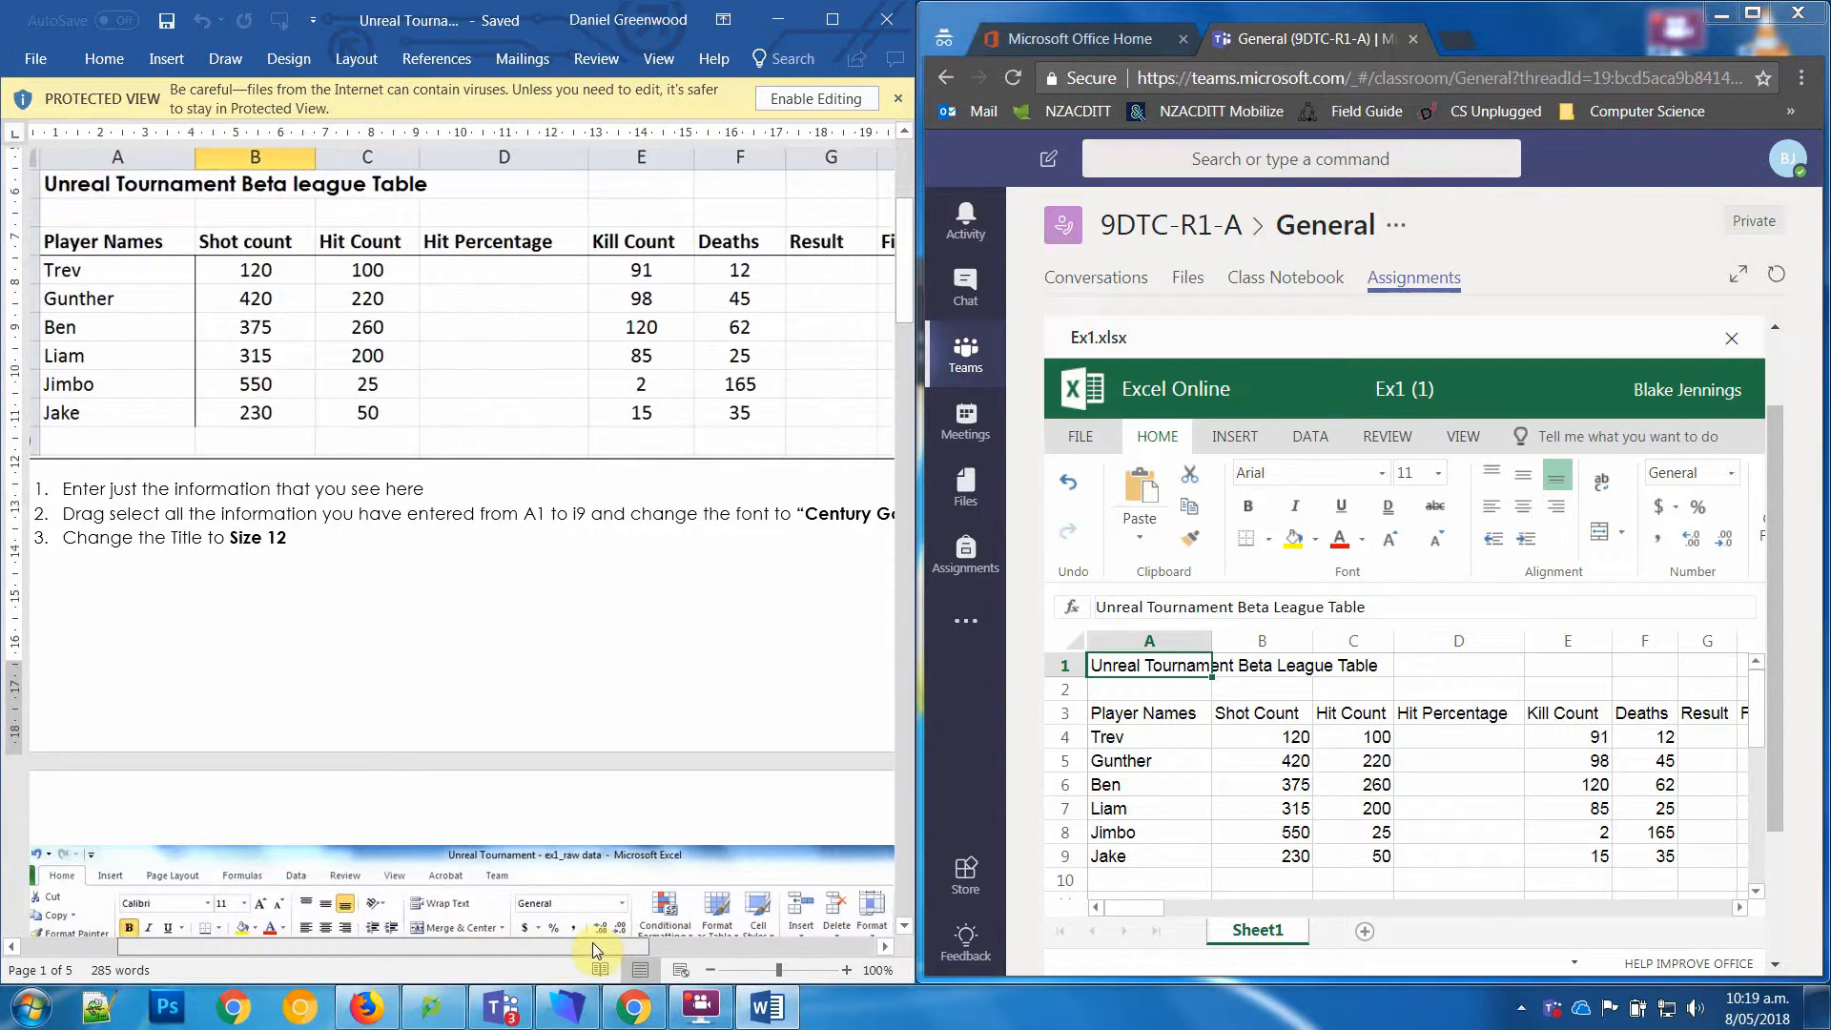
{"action": "left_click", "coordinate": [1213, 856]}
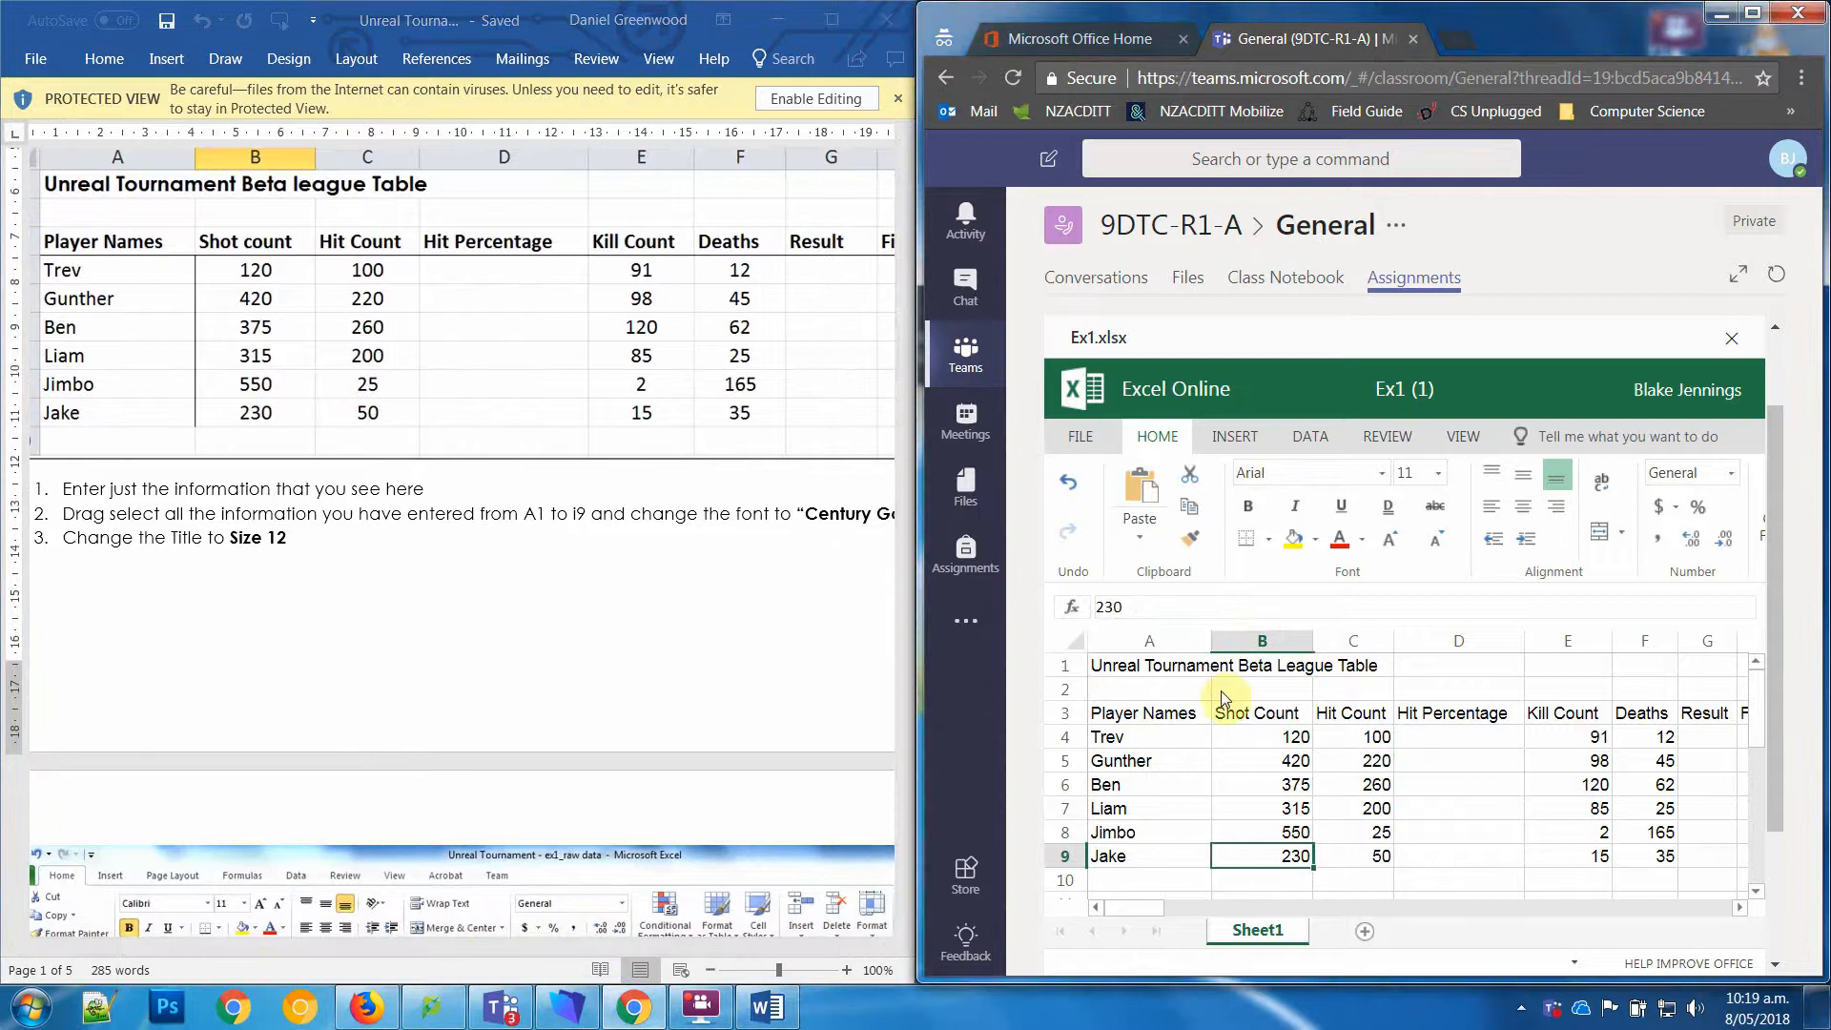
{"action": "left_click_drag", "start_coordinate": [1104, 666], "coordinate": [1433, 833]}
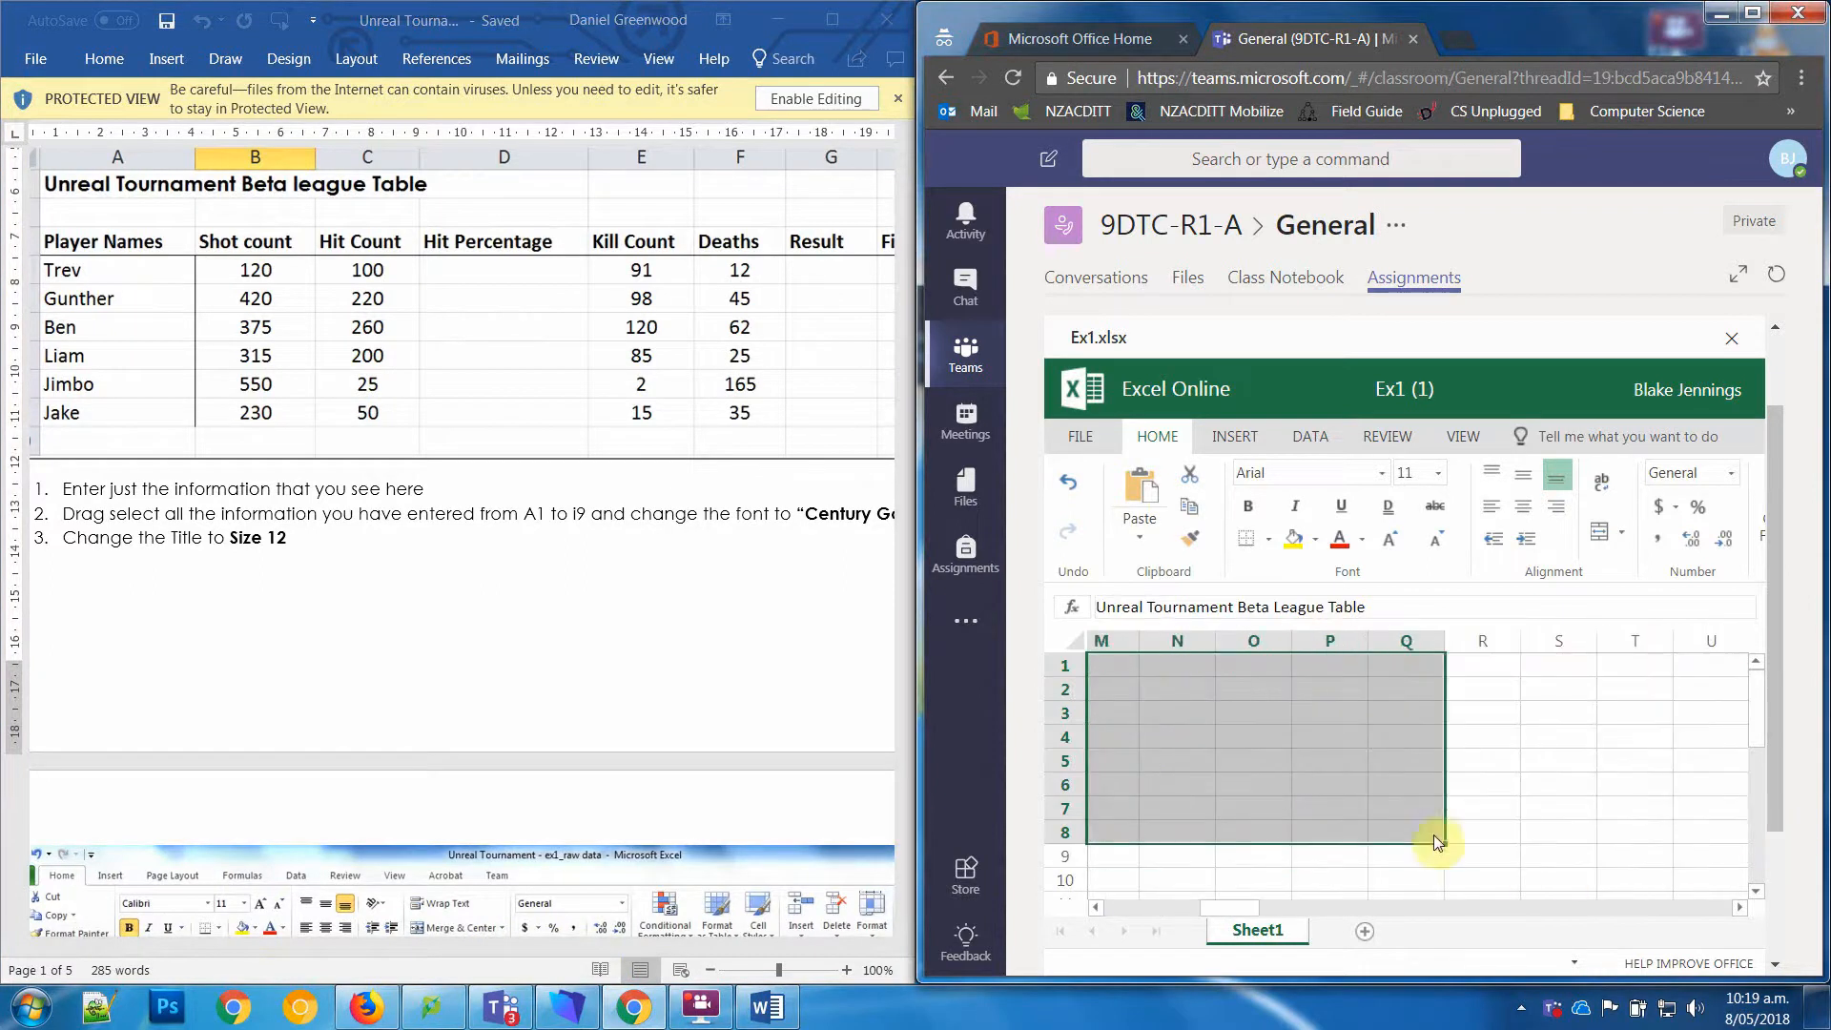
{"action": "left_click", "coordinate": [1416, 474]}
{"action": "left_click", "coordinate": [1439, 476]}
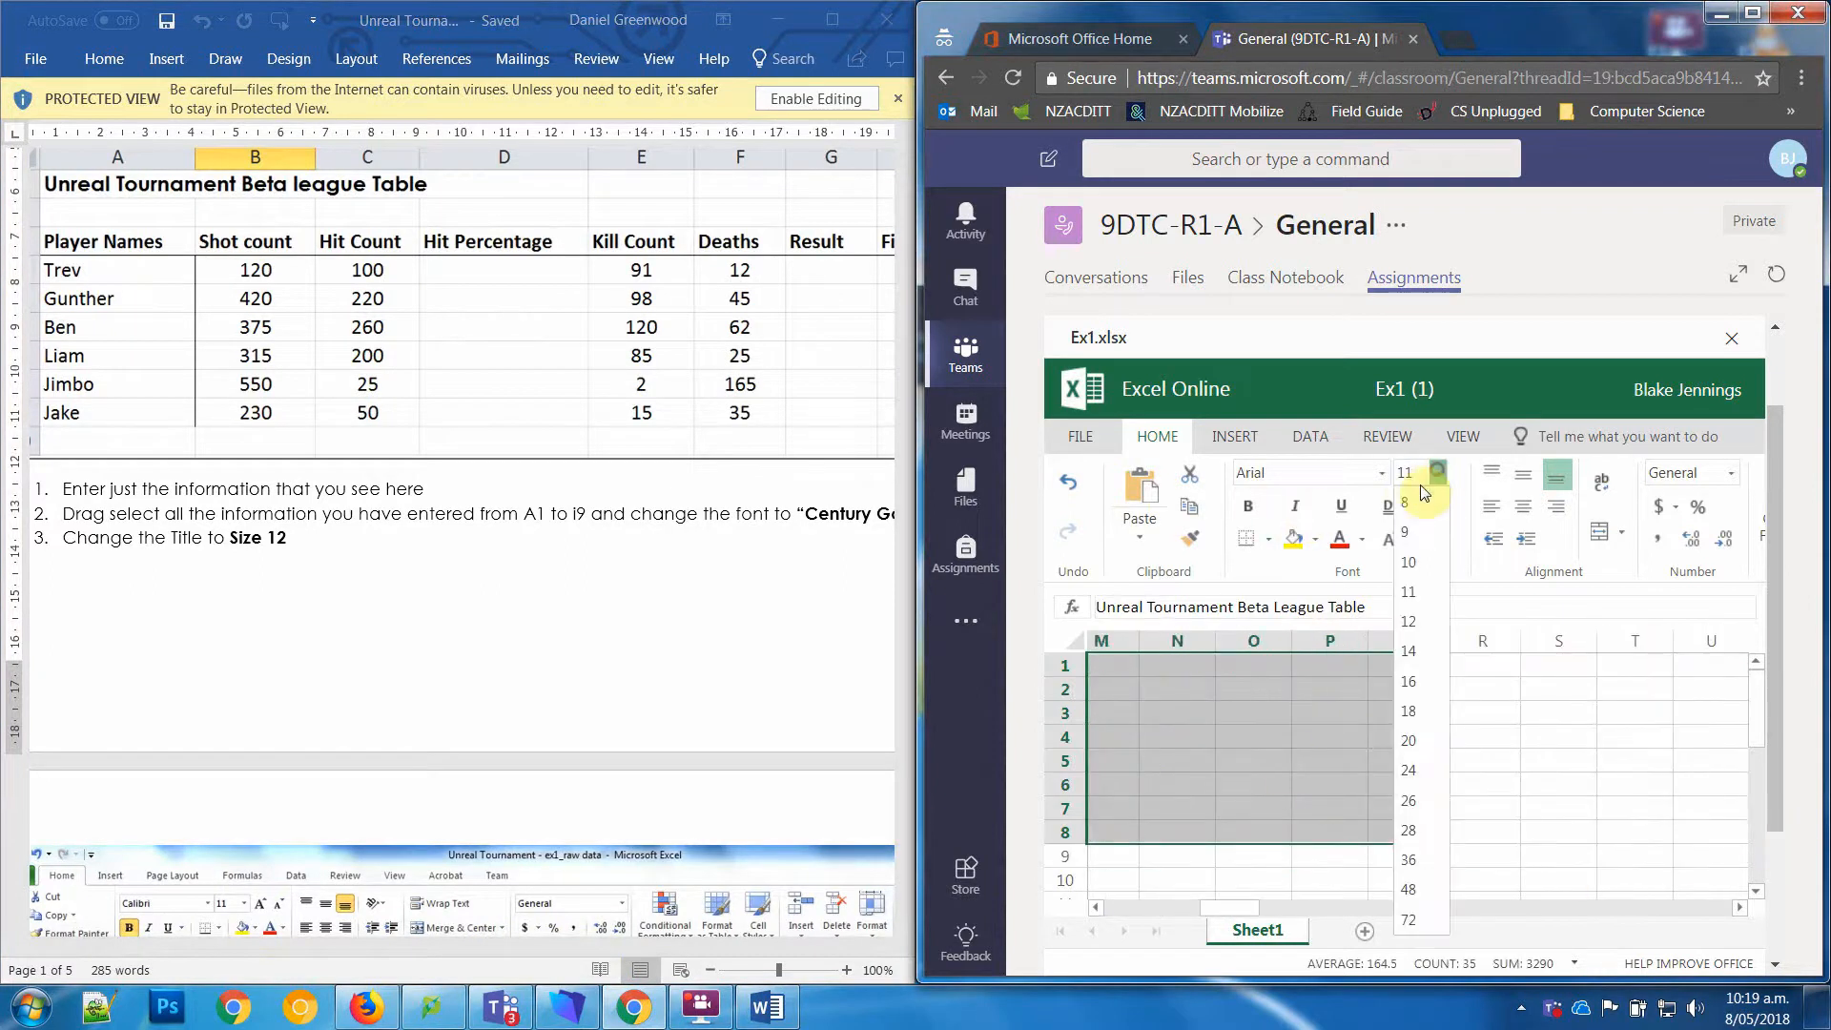
{"action": "left_click", "coordinate": [1412, 622]}
{"action": "key", "text": "ctrl+Home"}
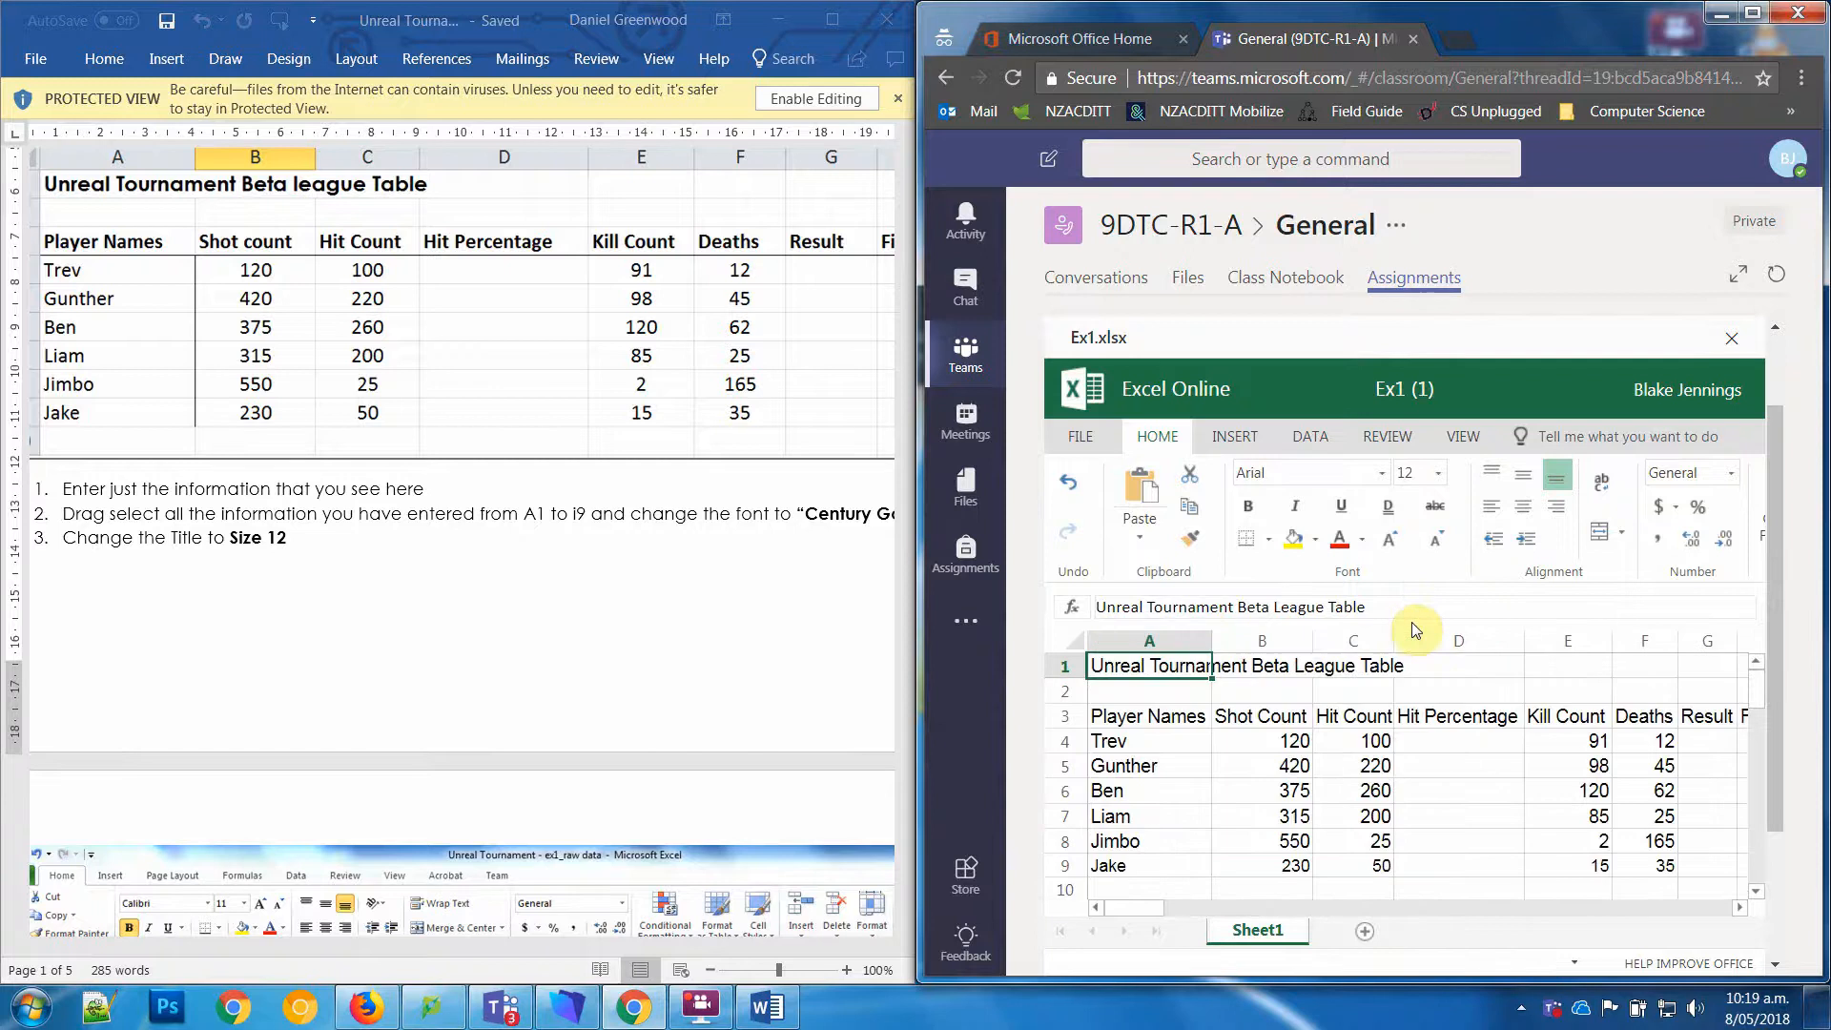
Step: Autofit the table's columns again to suit the enlarged text
{"action": "left_click", "coordinate": [1074, 638]}
{"action": "left_click", "coordinate": [1269, 744]}
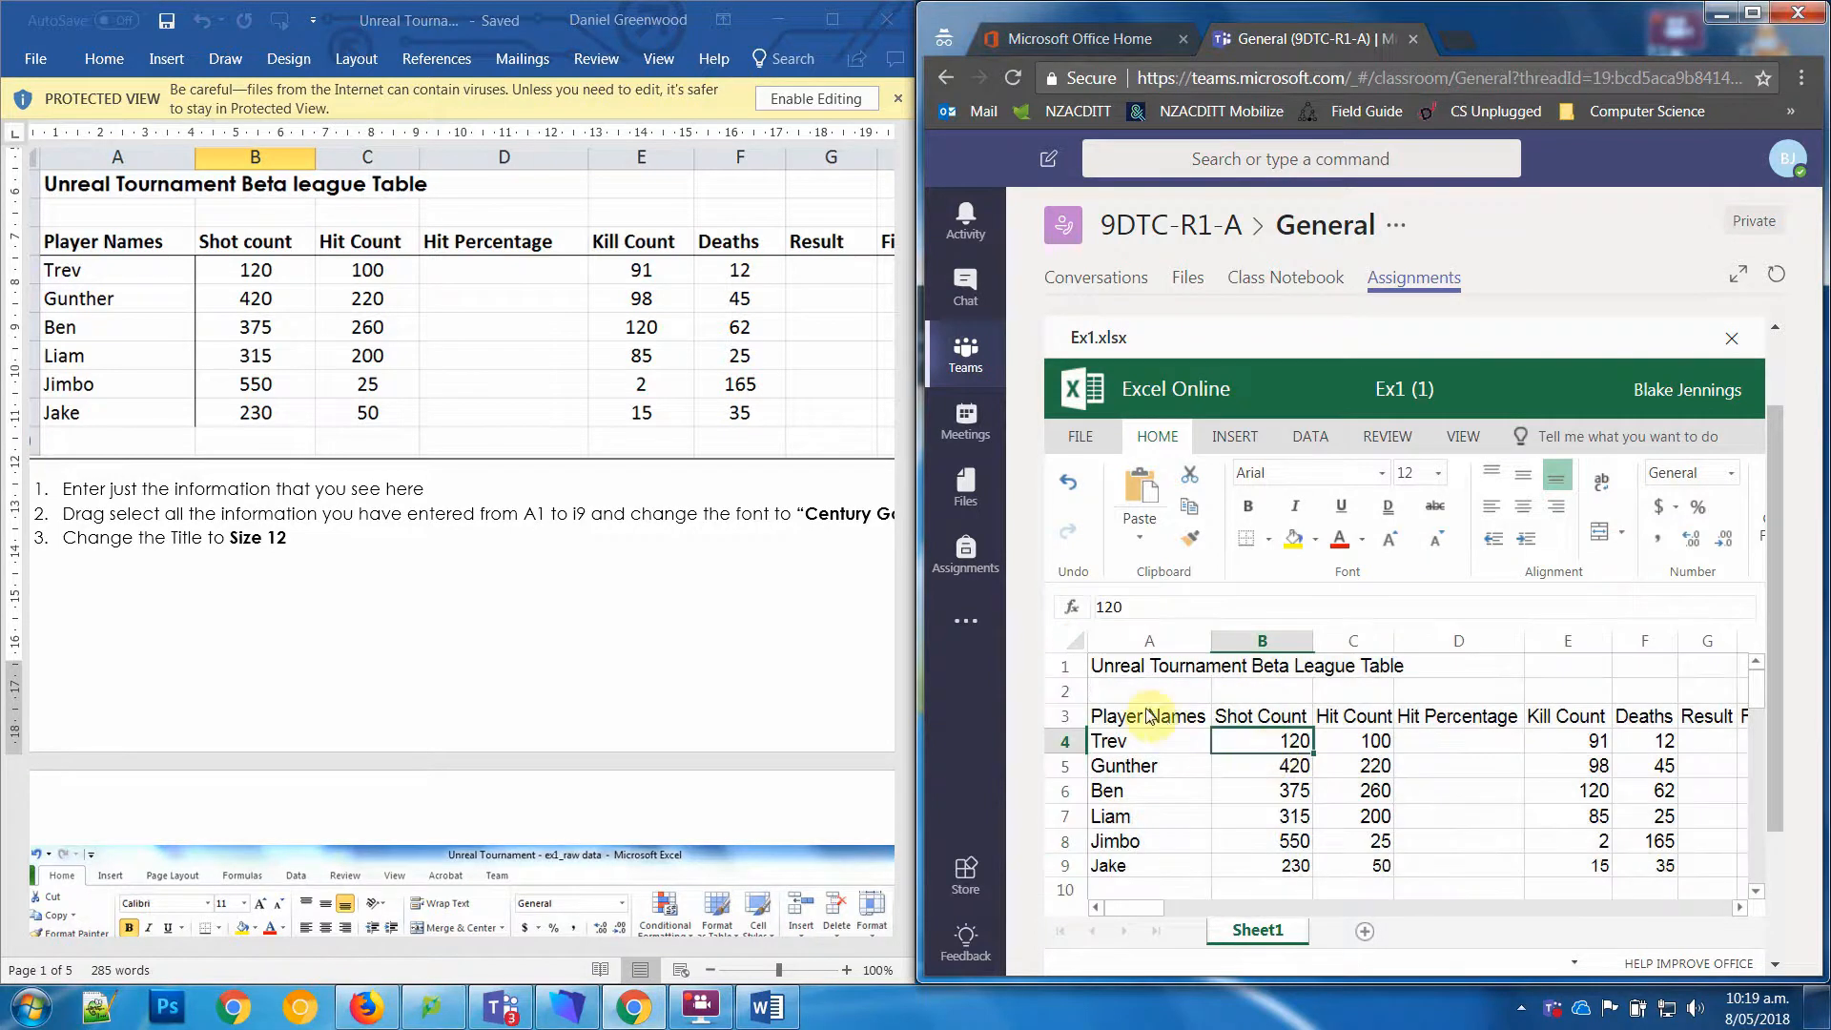
{"action": "left_click_drag", "start_coordinate": [1233, 641], "coordinate": [1517, 635]}
{"action": "double_click", "coordinate": [1518, 635]}
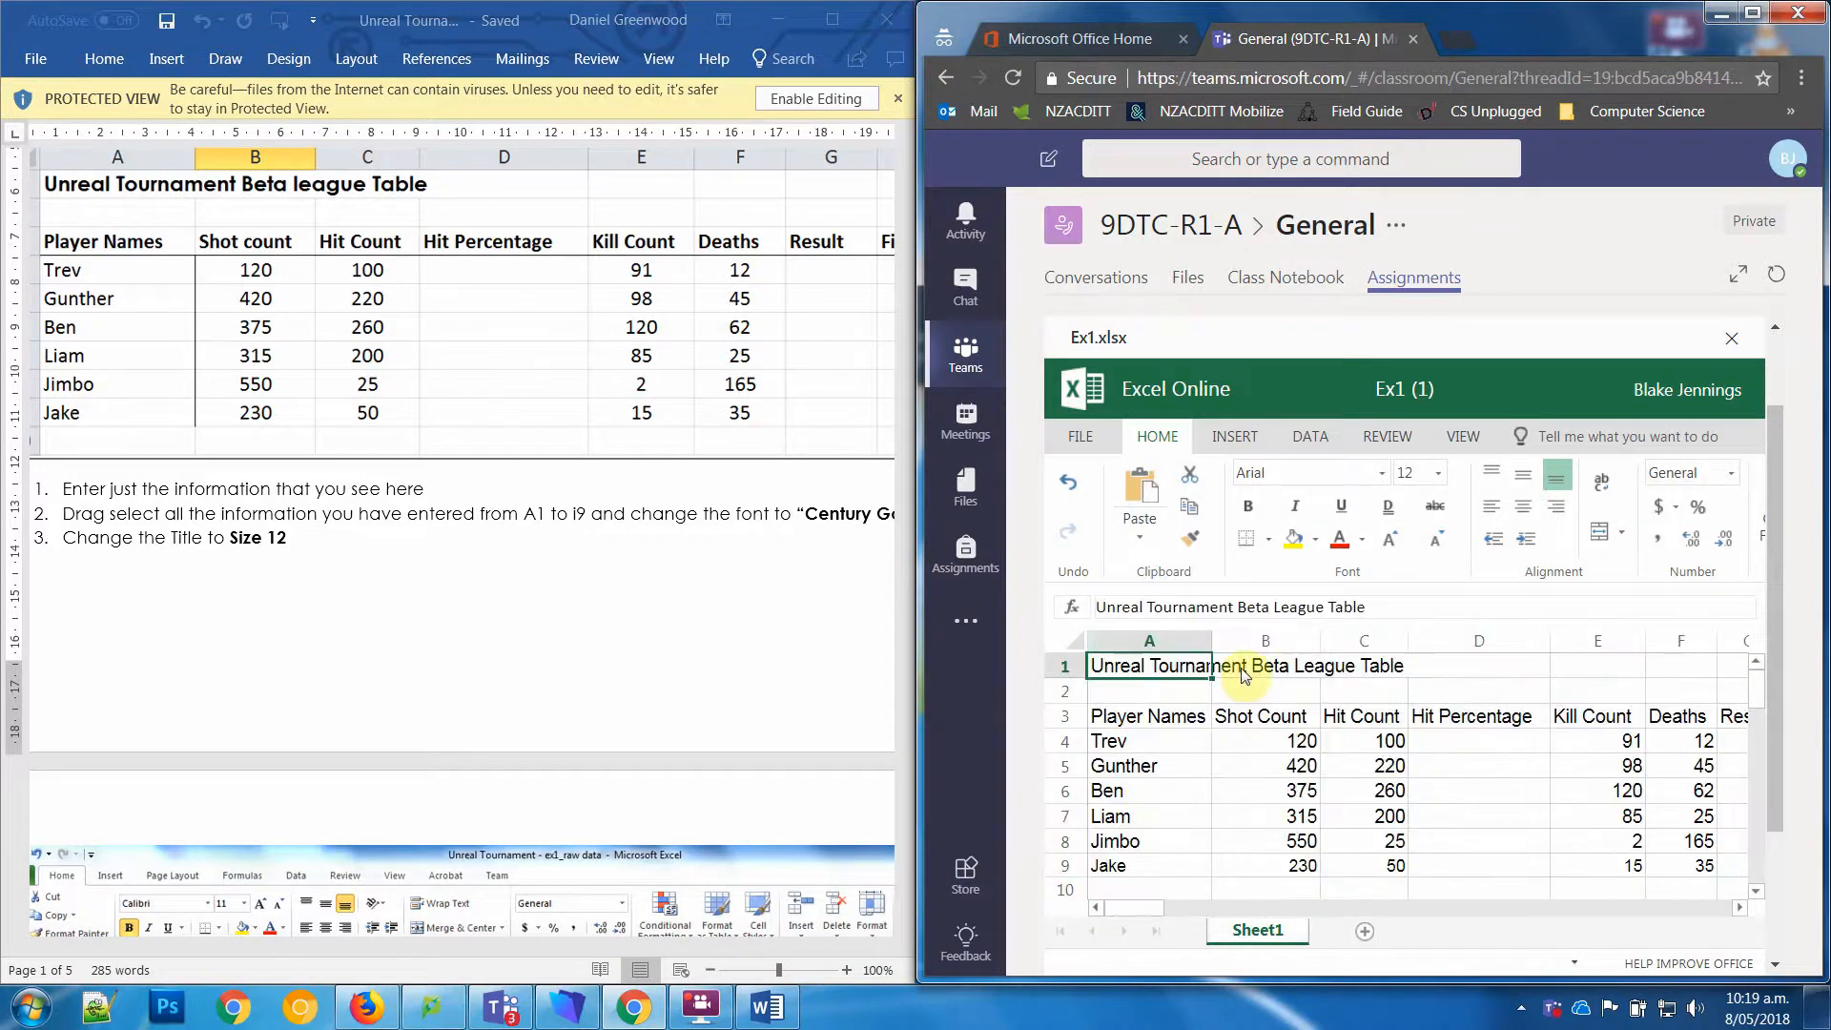
Step: Following worksheet steps 4 and 5, add a bottom border to the heading row, cells A3 to I3
{"action": "left_click", "coordinate": [311, 632]}
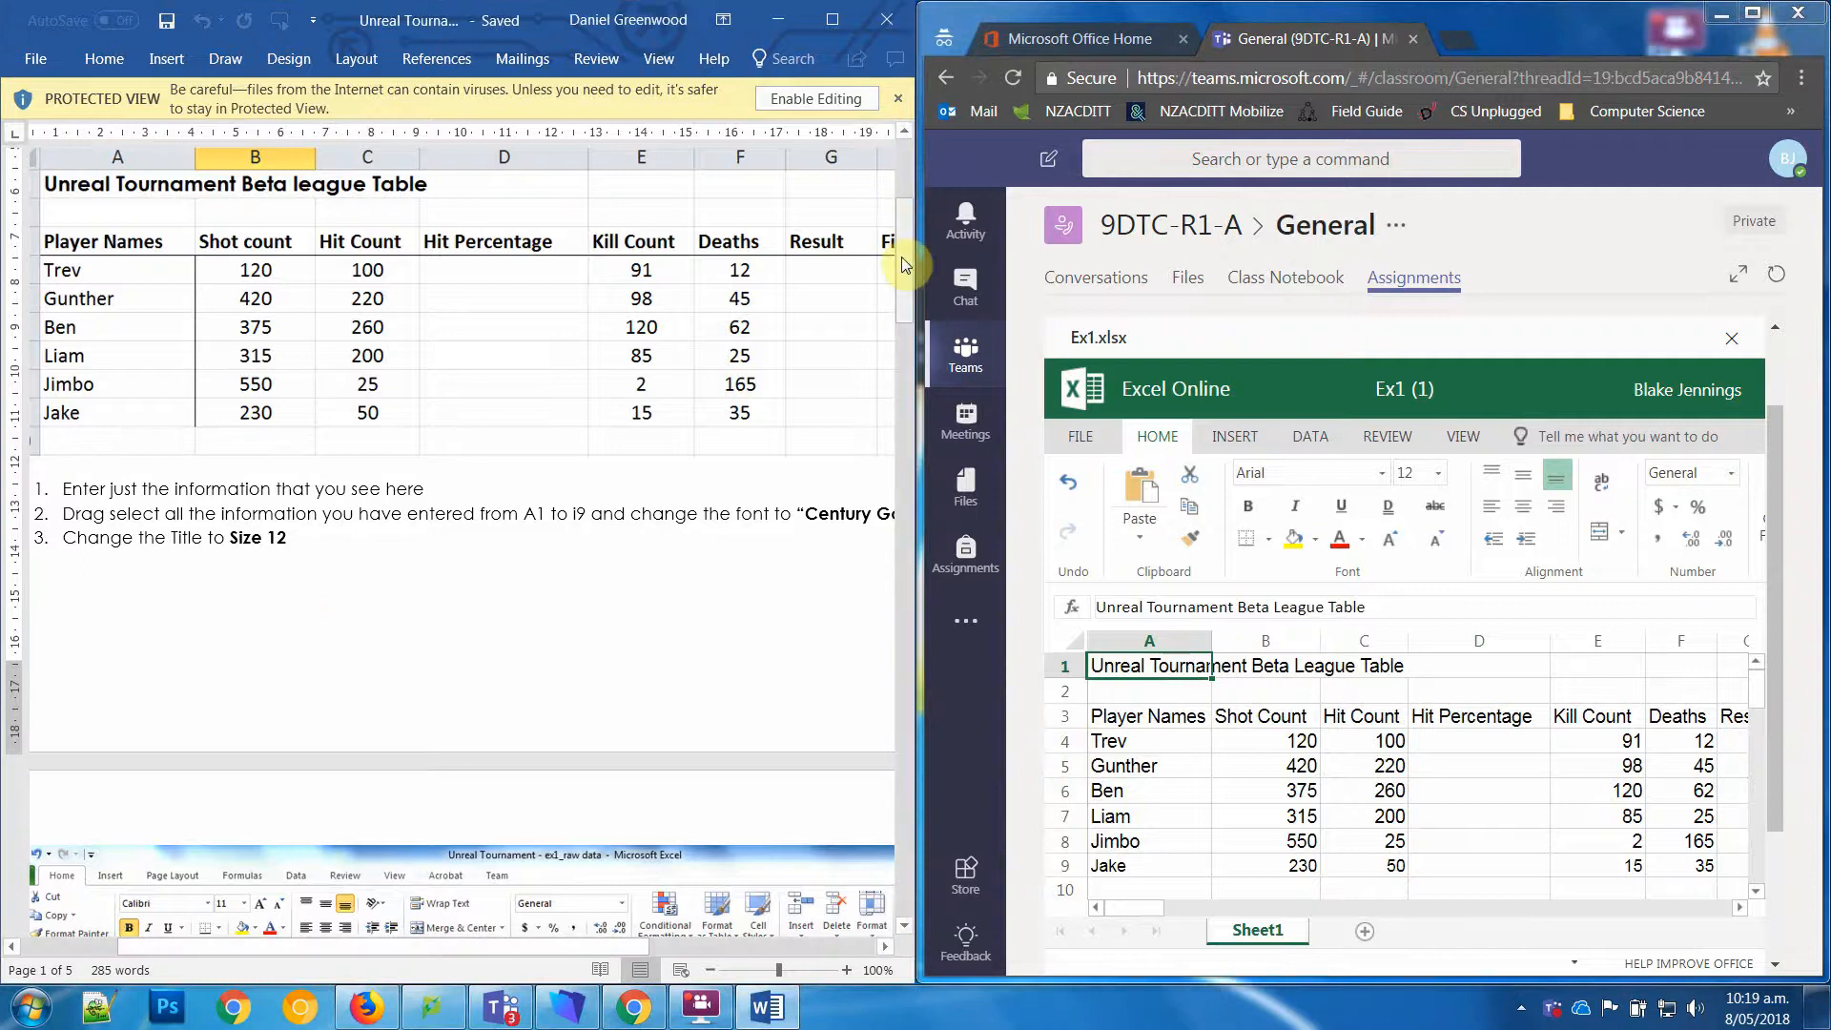
{"action": "left_click_drag", "start_coordinate": [901, 255], "coordinate": [915, 370]}
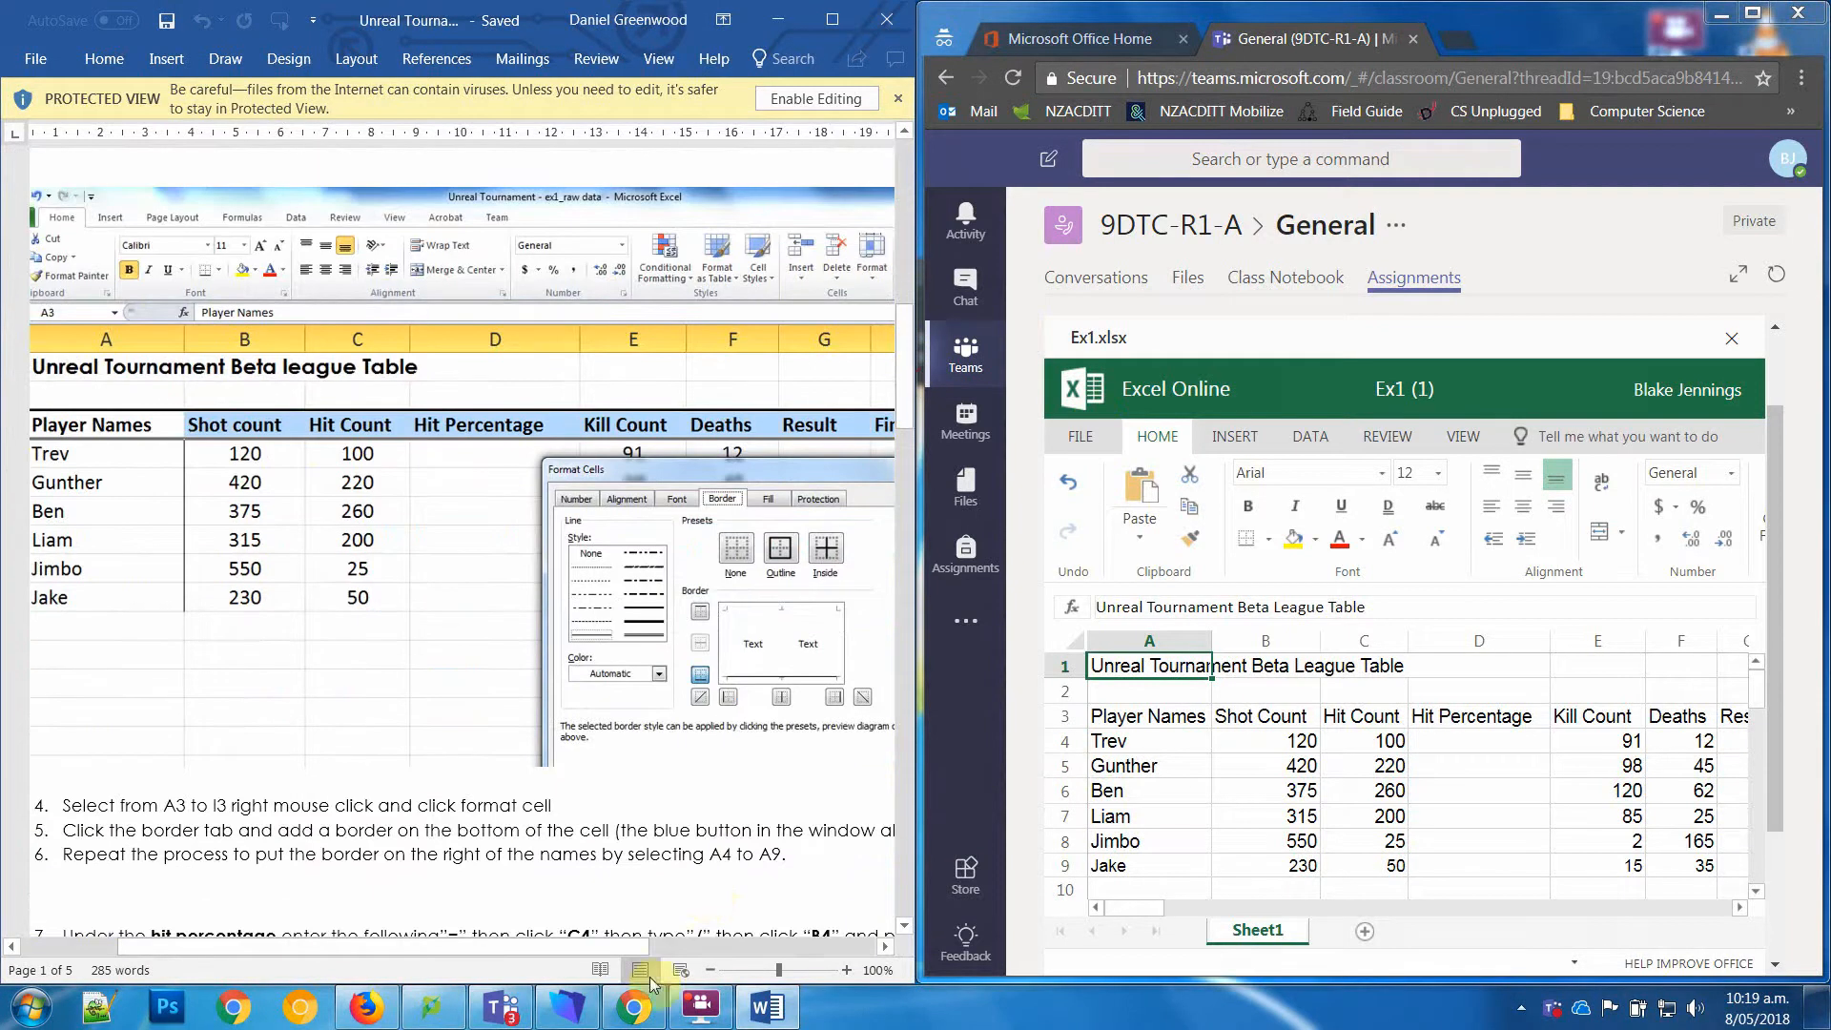
{"action": "left_click_drag", "start_coordinate": [588, 946], "coordinate": [636, 954]}
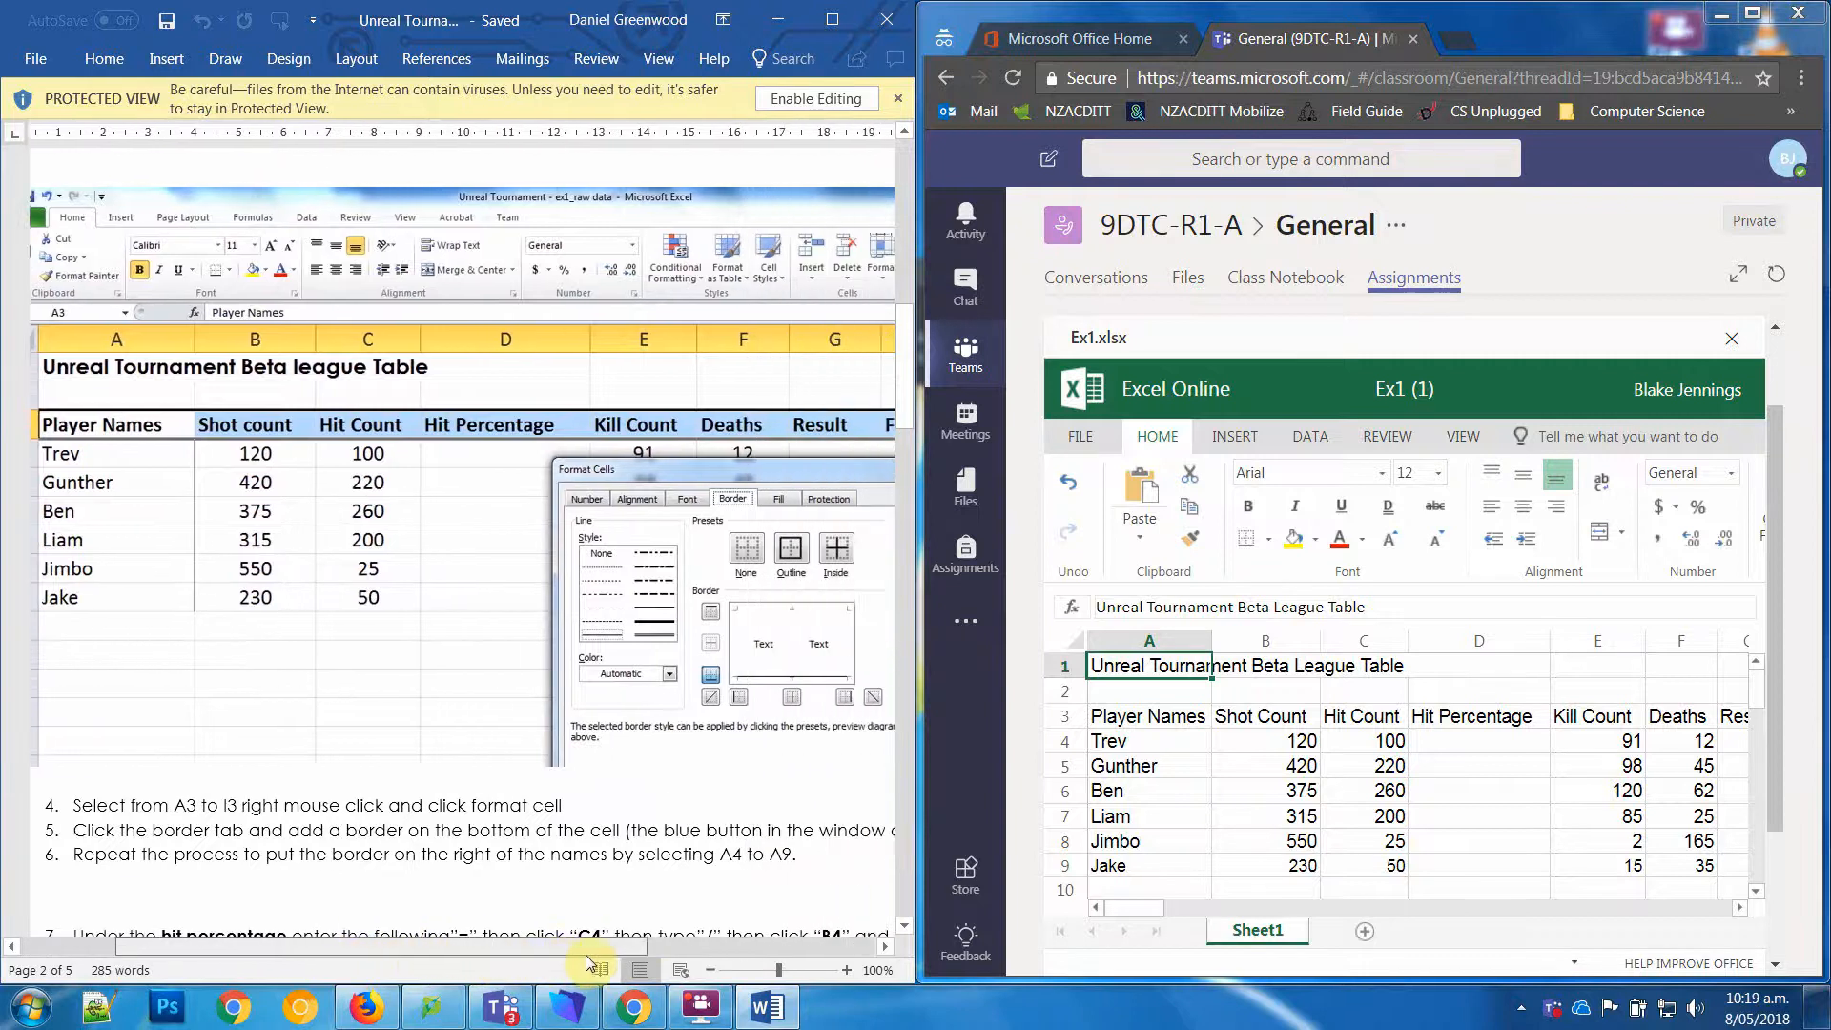
{"action": "left_click_drag", "start_coordinate": [1163, 717], "coordinate": [1461, 719]}
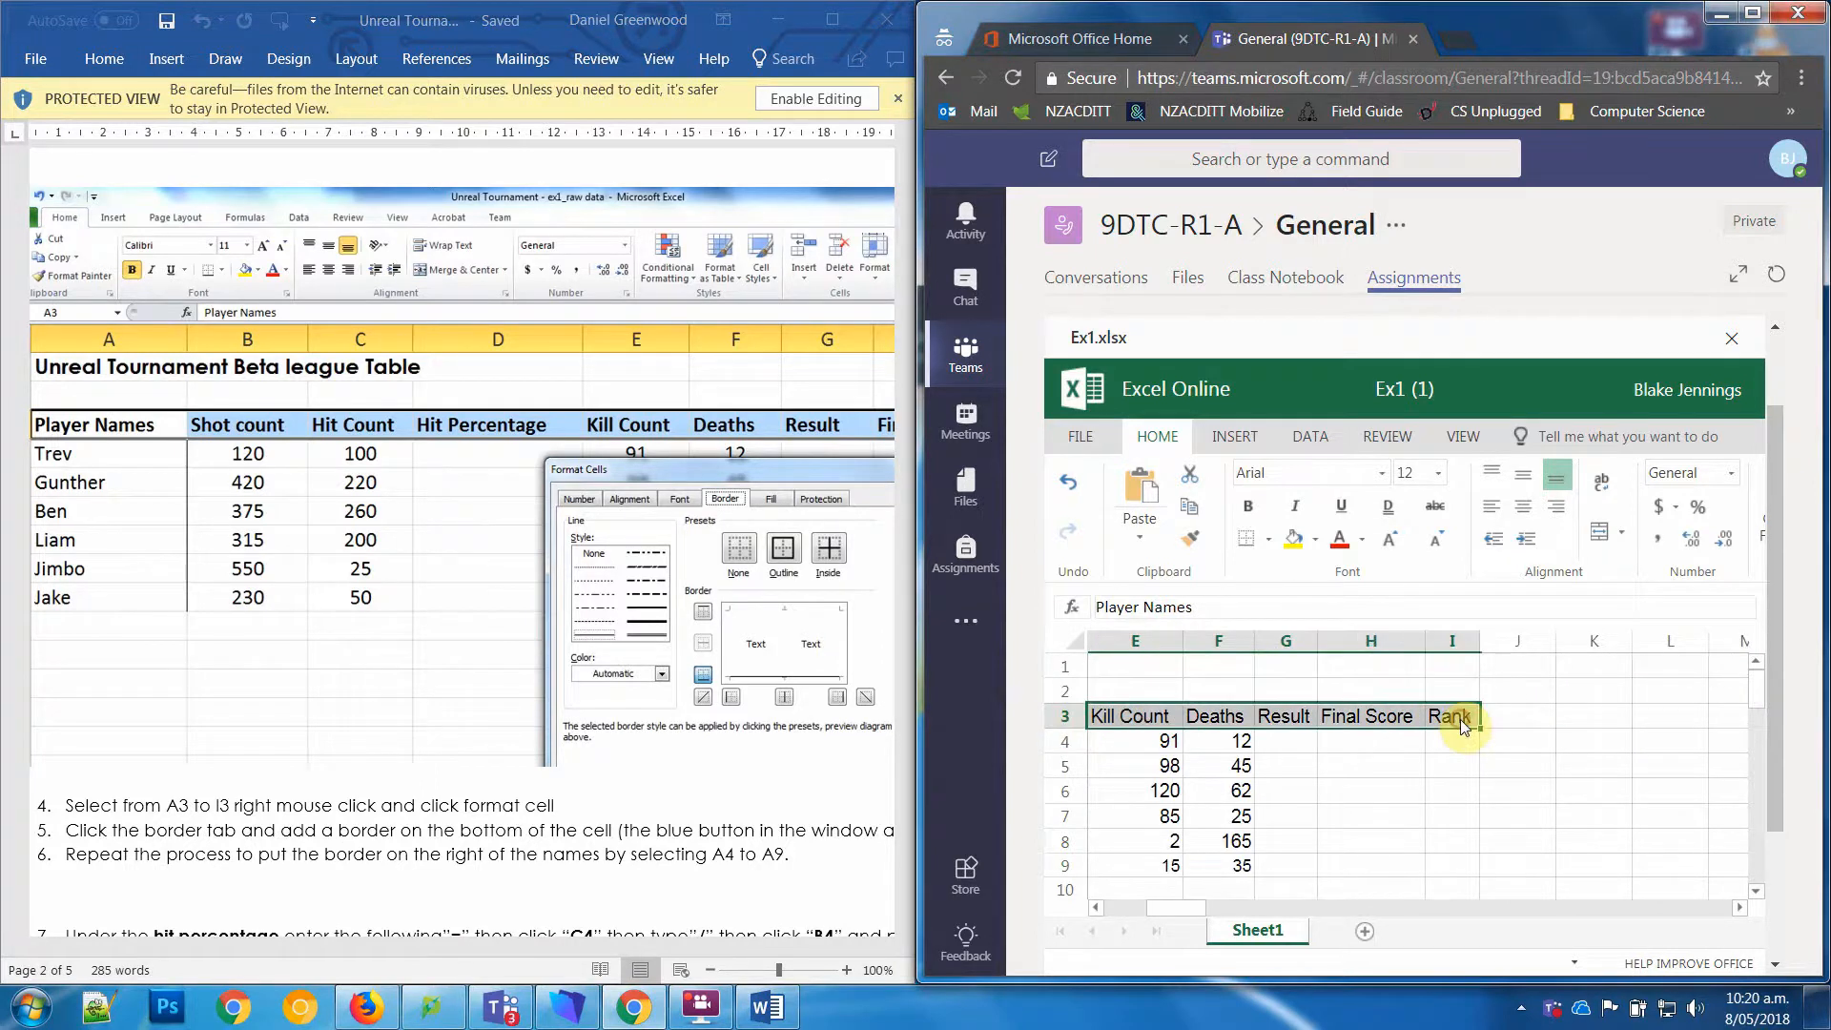
{"action": "right_click", "coordinate": [1461, 719]}
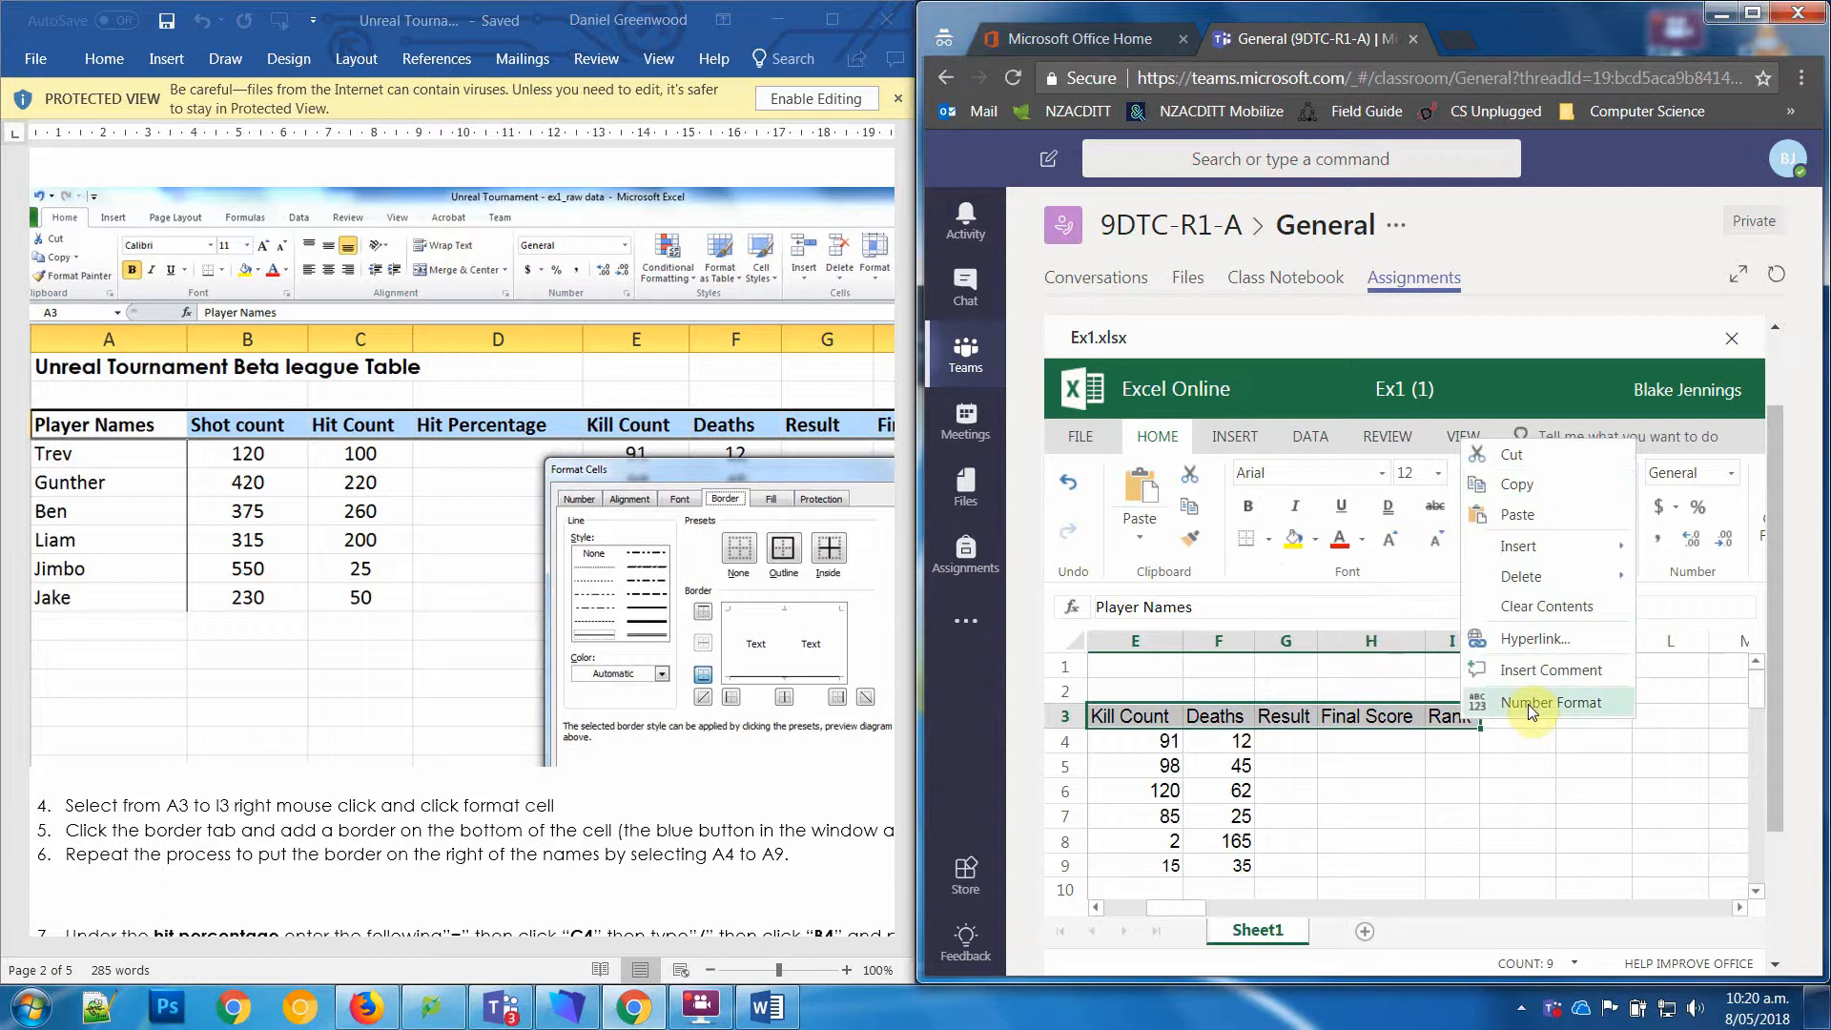
{"action": "left_click", "coordinate": [1269, 538]}
{"action": "left_click", "coordinate": [1268, 539]}
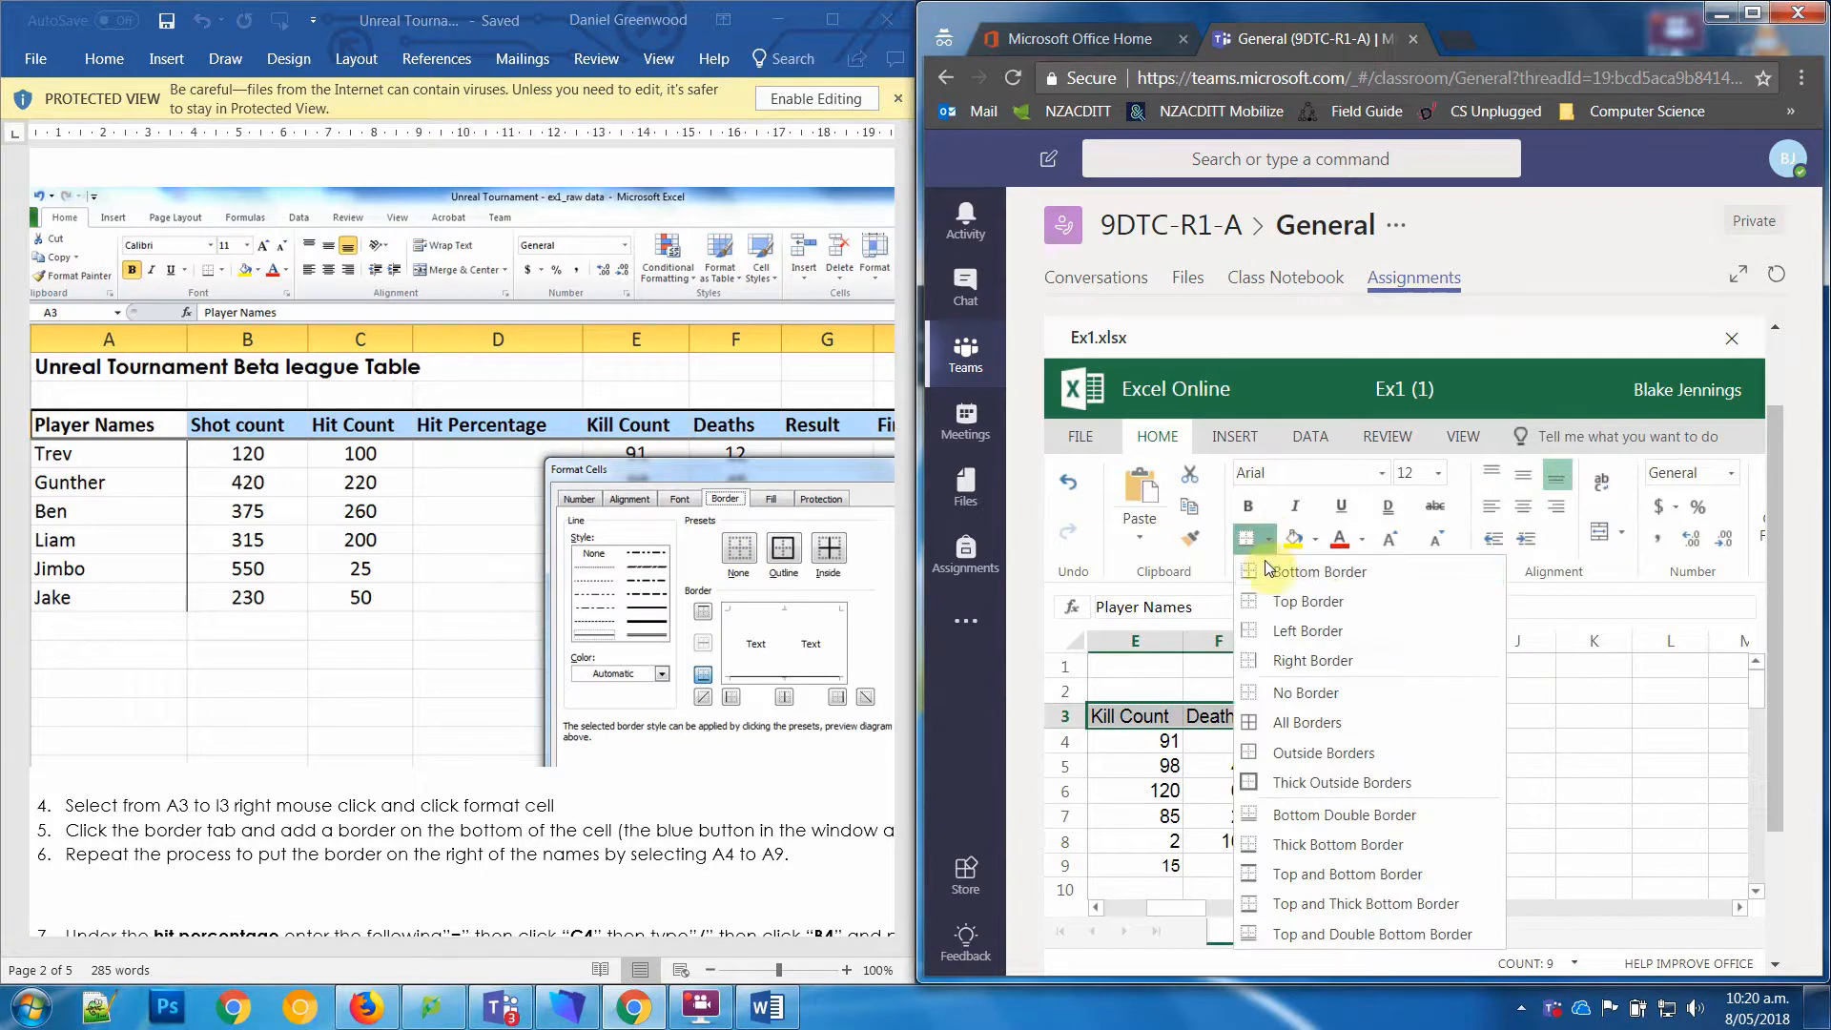
{"action": "left_click", "coordinate": [1328, 575]}
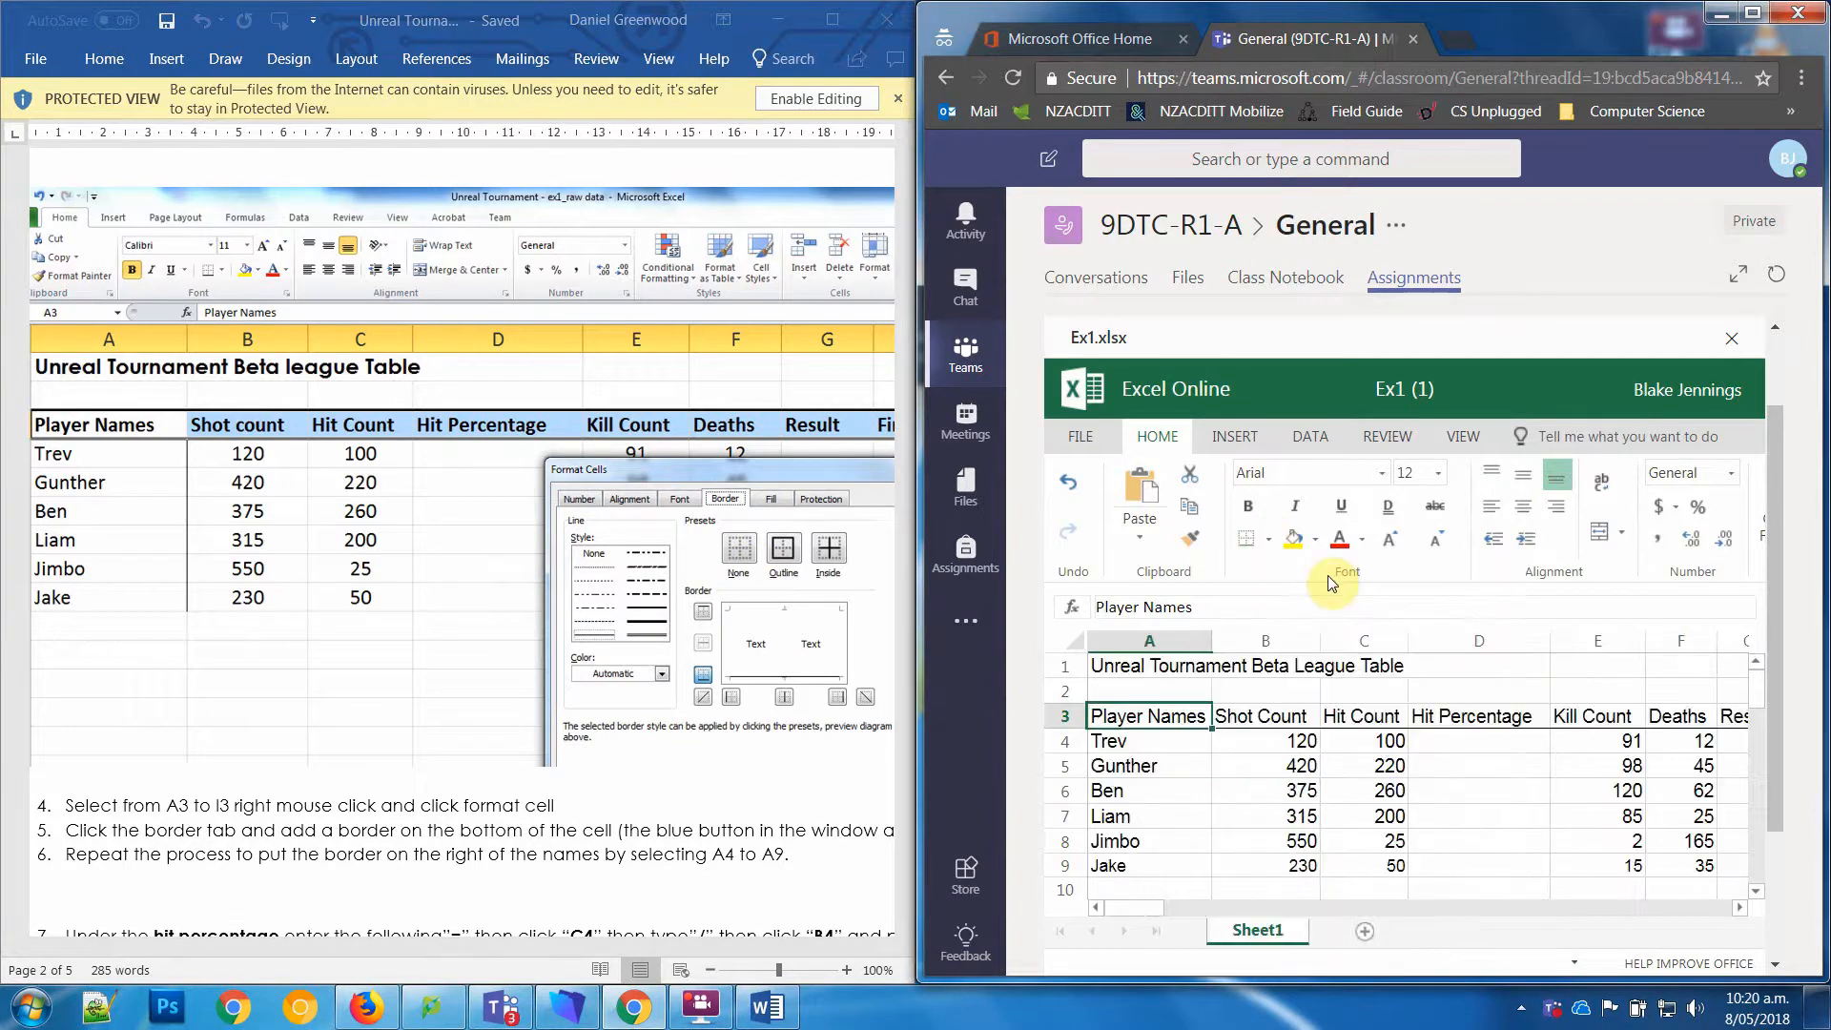
Step: Add a right border to the player names in cells A4 to A9
{"action": "left_click_drag", "start_coordinate": [1154, 741], "coordinate": [1152, 862]}
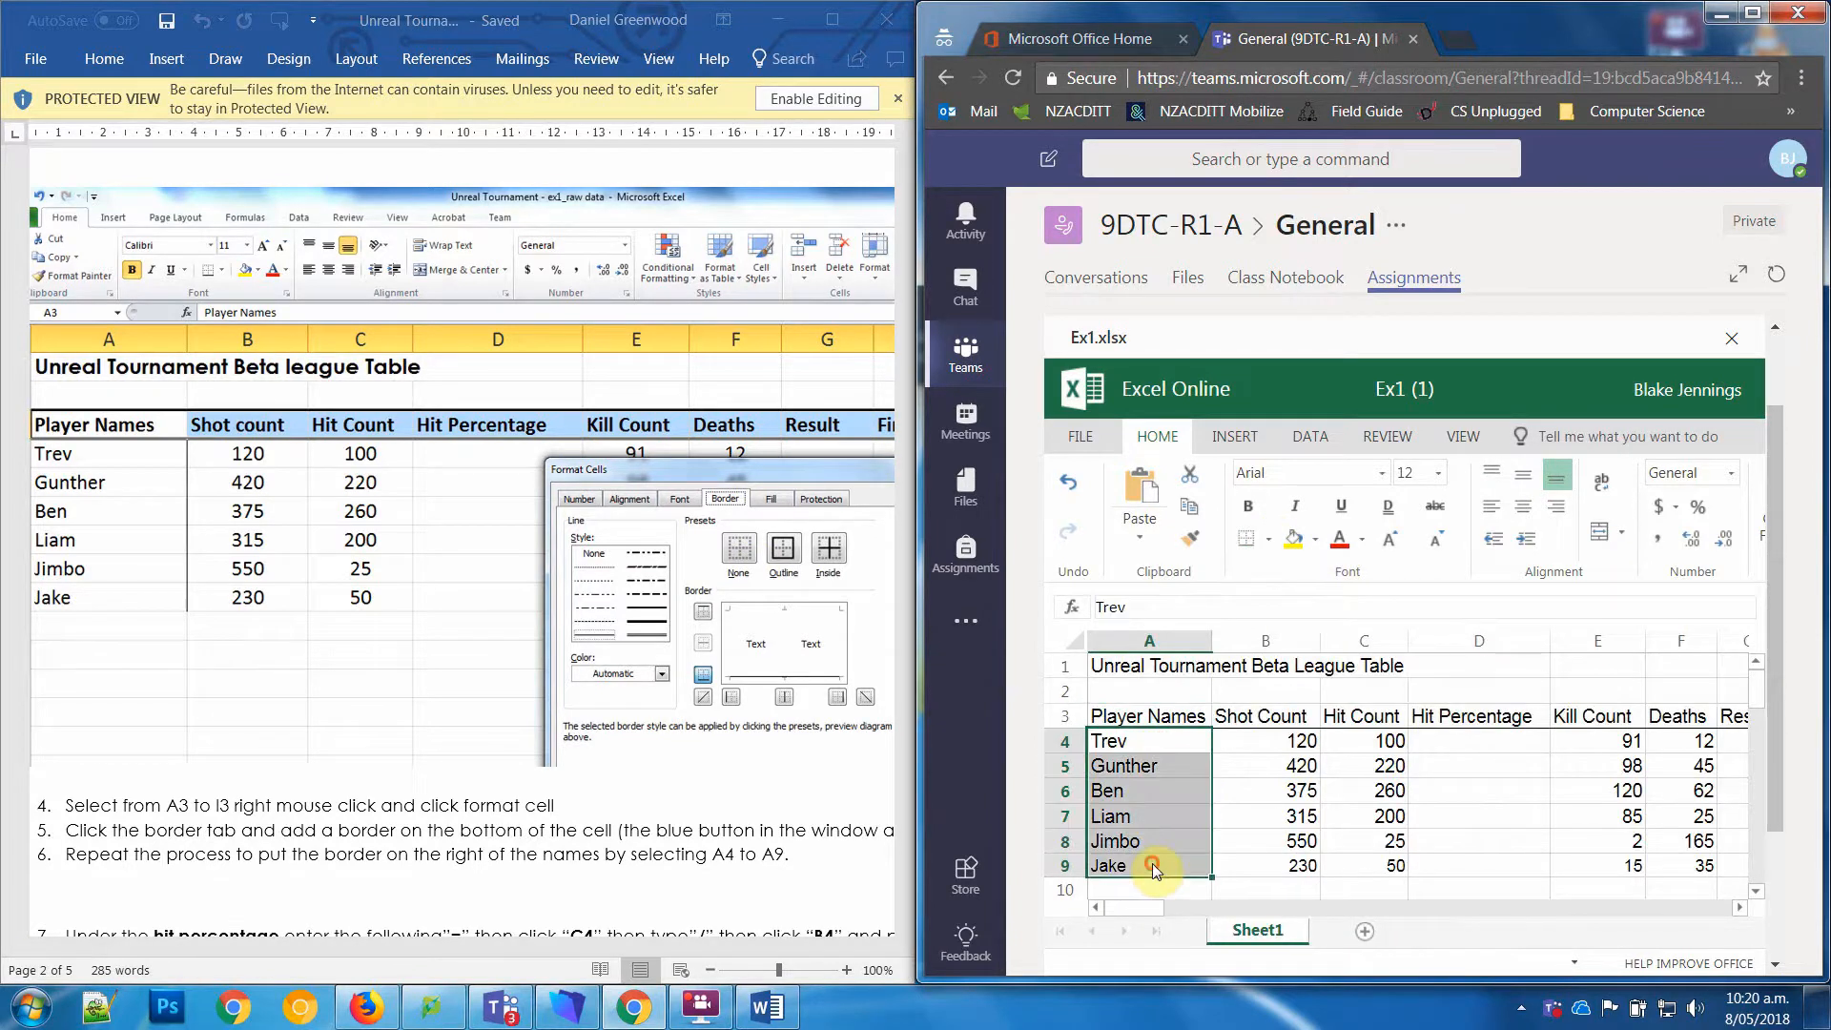
{"action": "left_click", "coordinate": [1265, 540]}
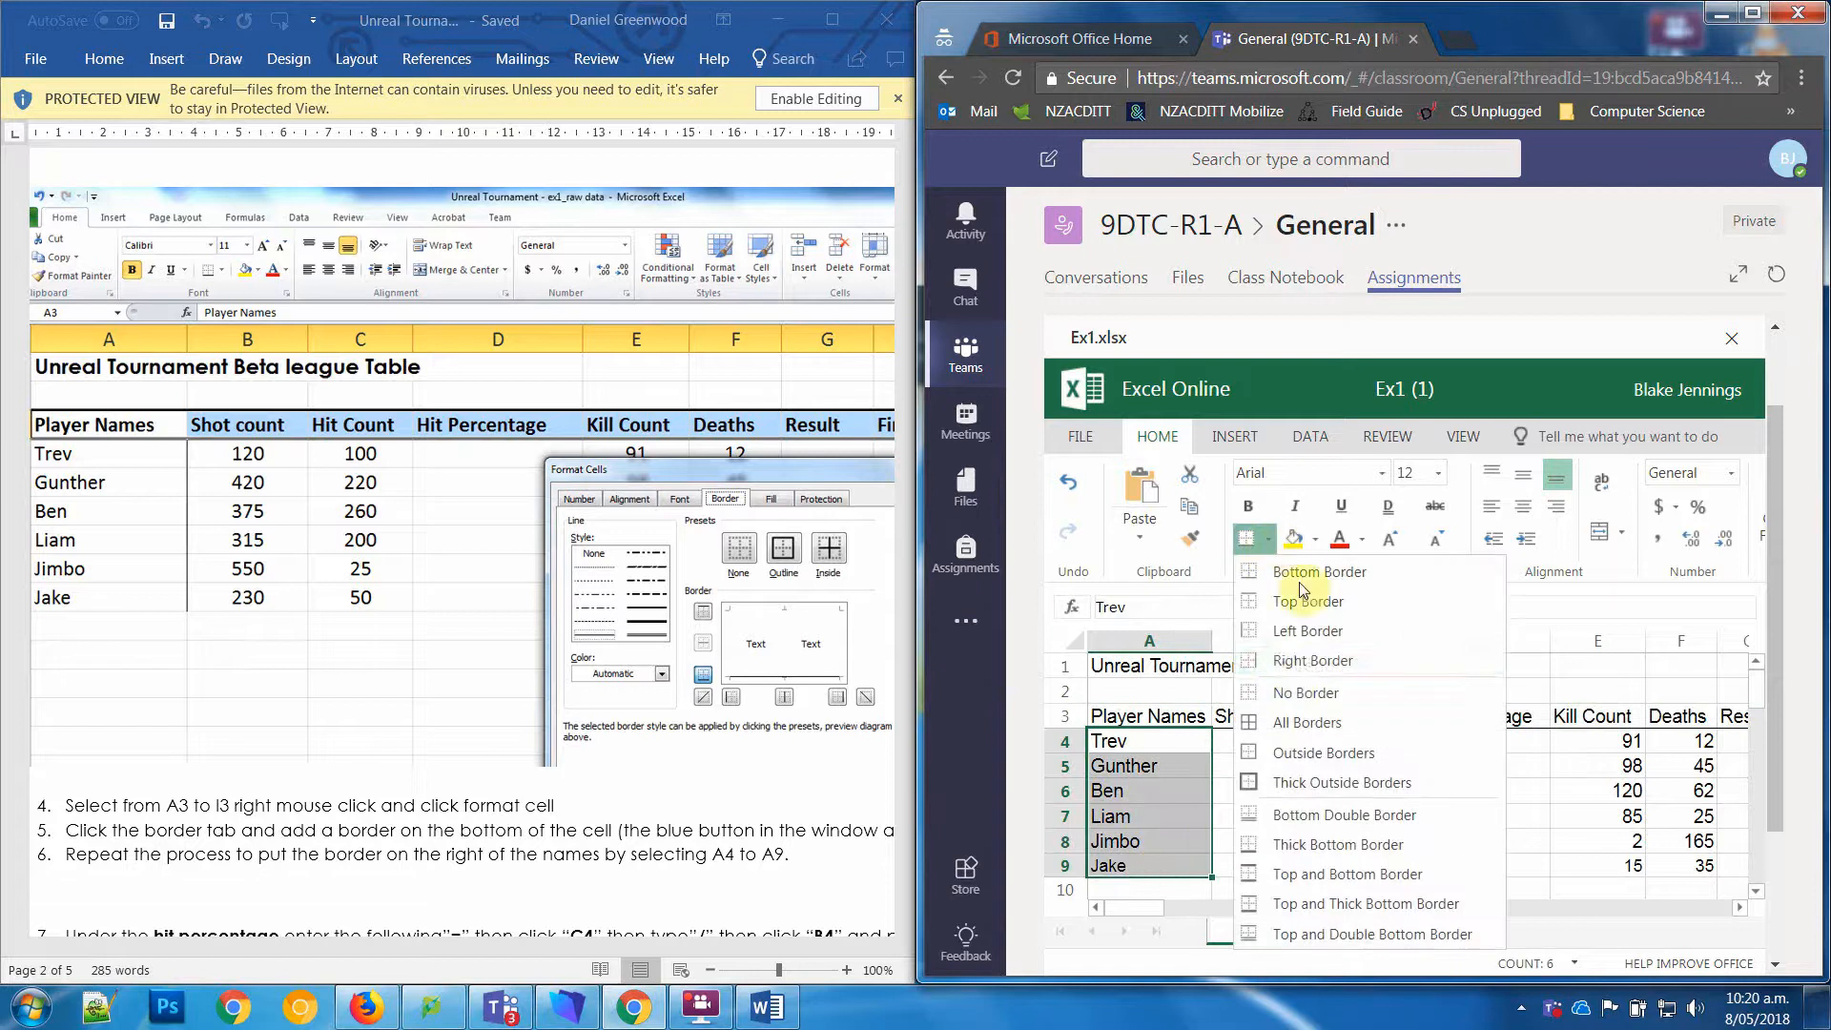
{"action": "left_click", "coordinate": [1292, 662]}
{"action": "left_click", "coordinate": [1187, 824]}
{"action": "left_click", "coordinate": [1317, 844]}
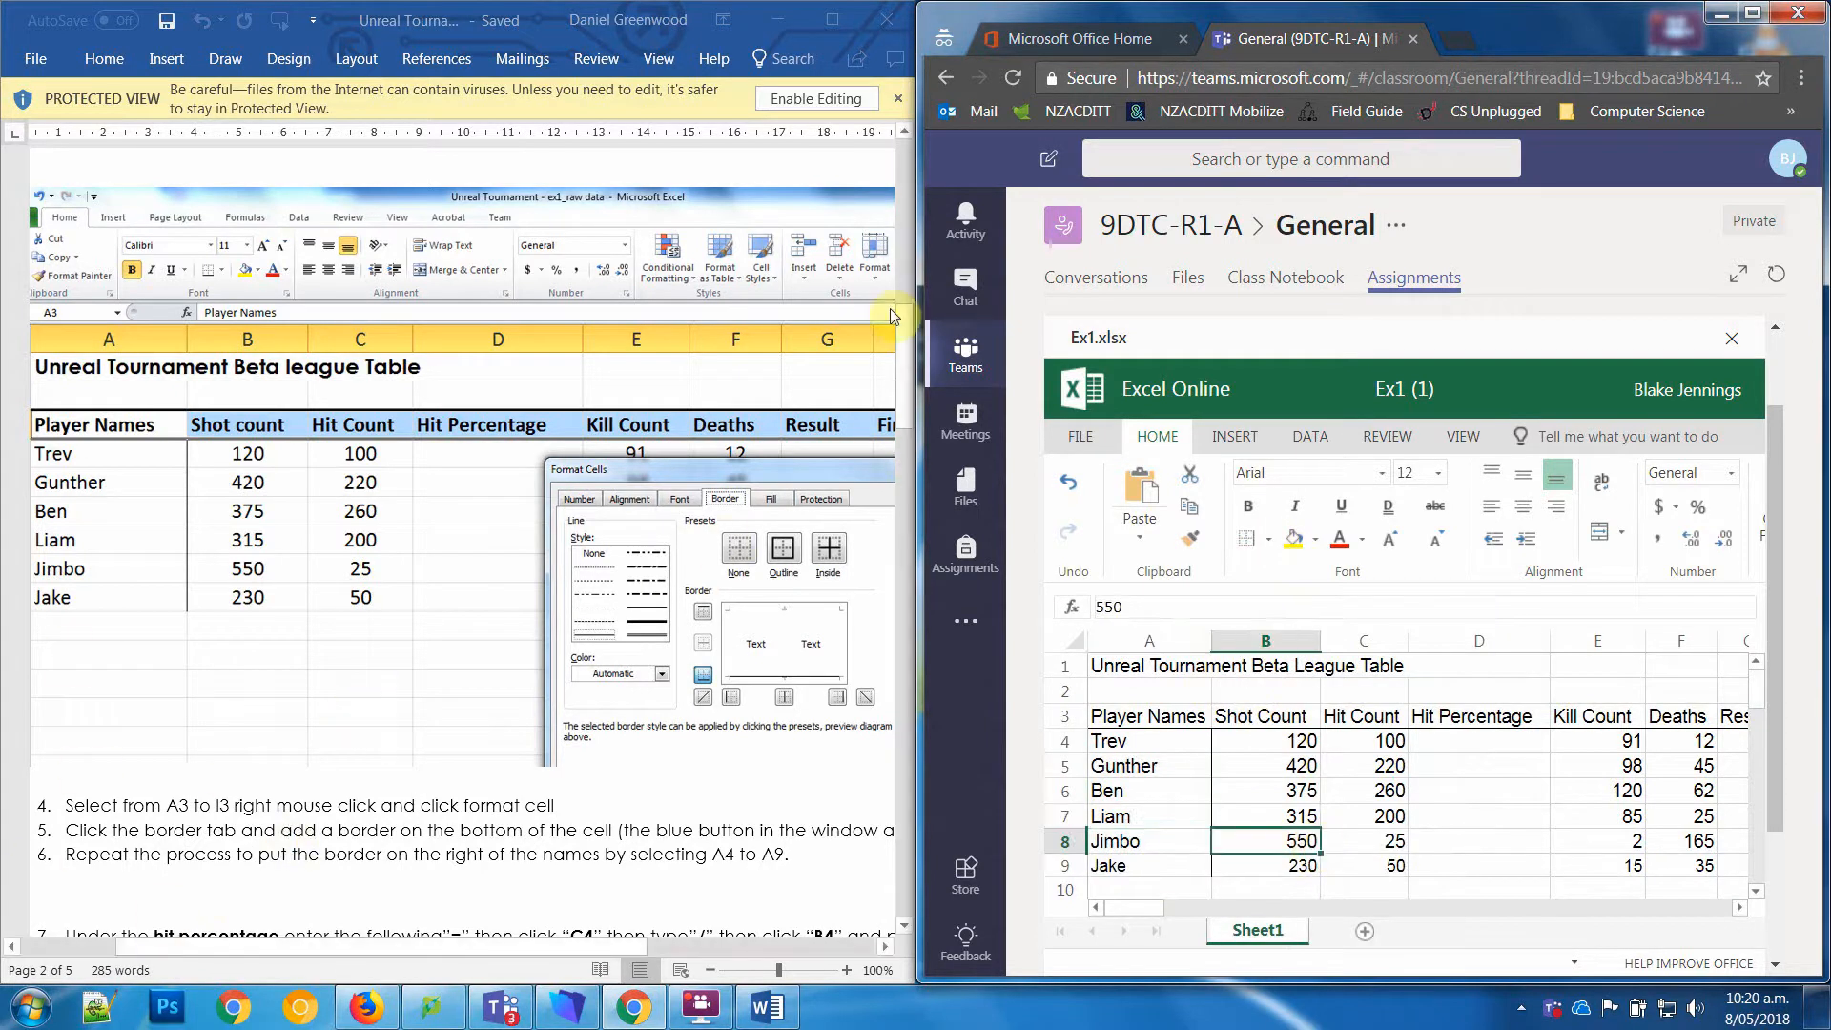
Step: Following worksheet step 7, enter the formula =C4/B4 under Hit Percentage in cell D4
{"action": "left_click_drag", "start_coordinate": [906, 377], "coordinate": [906, 472]}
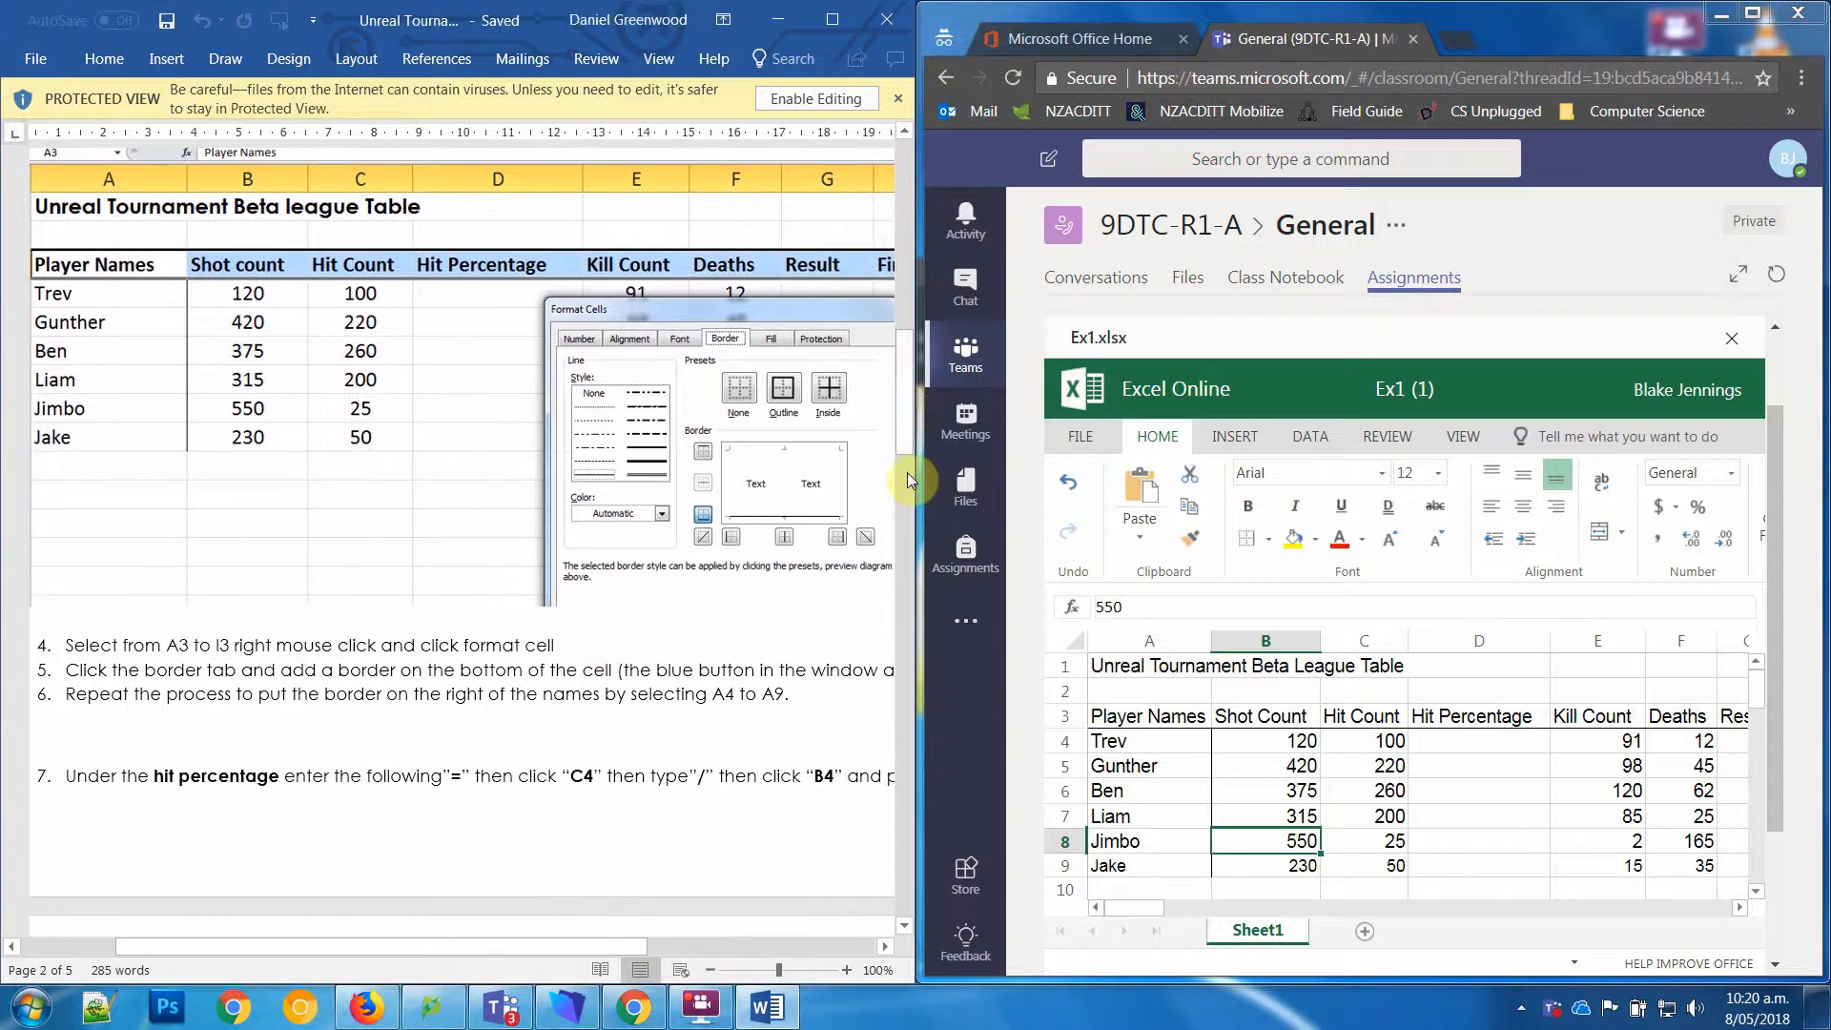
{"action": "left_click", "coordinate": [904, 405]}
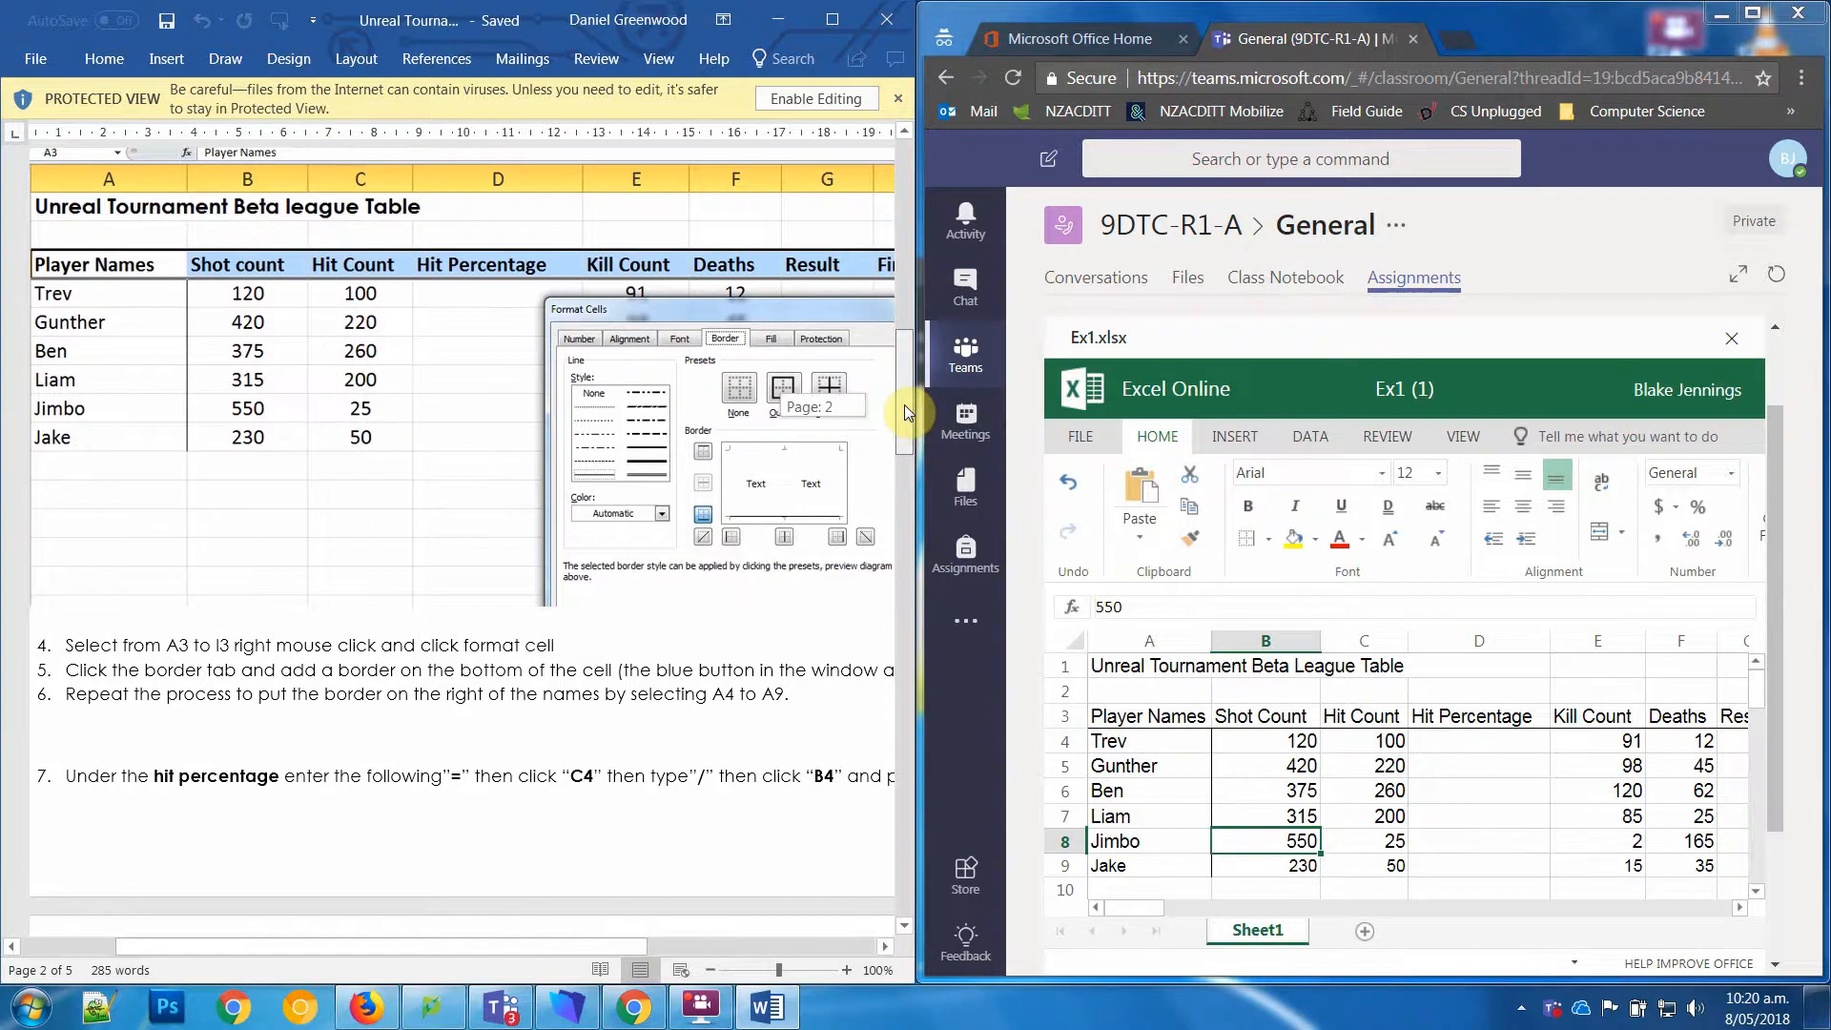
{"action": "left_click_drag", "start_coordinate": [904, 405], "coordinate": [904, 451]}
{"action": "left_click", "coordinate": [1453, 746]}
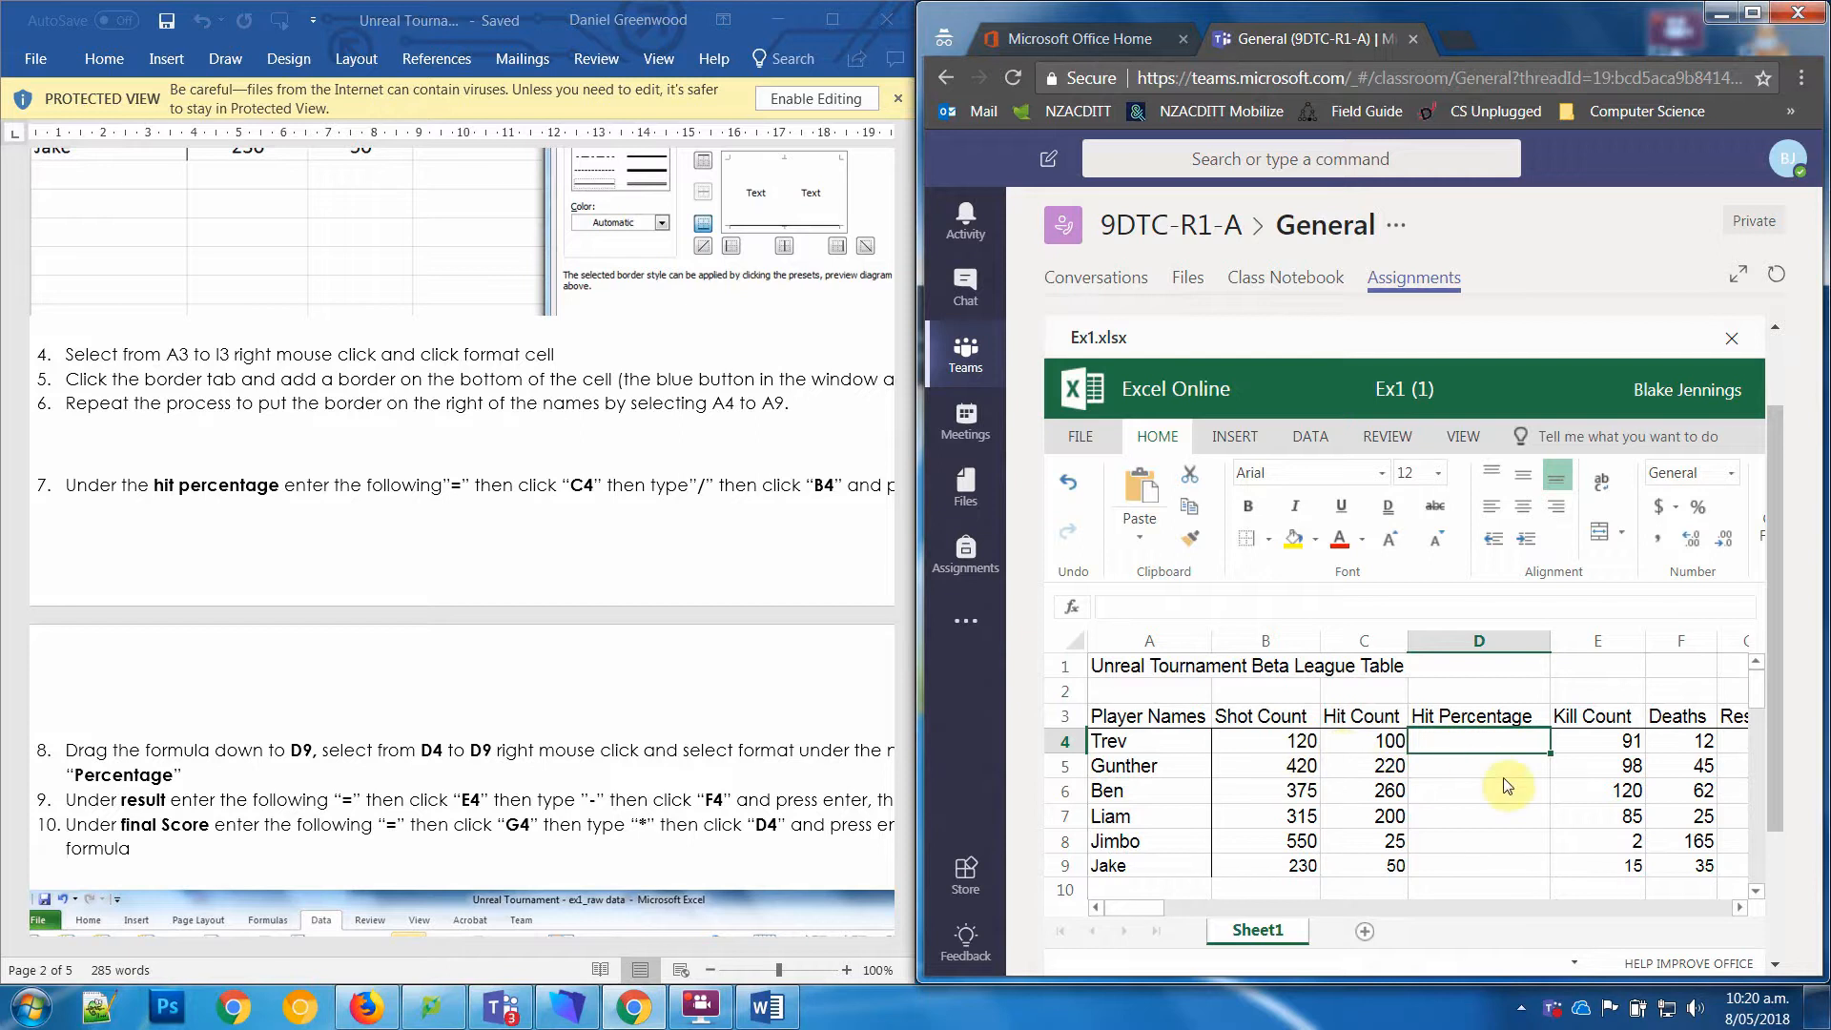
{"action": "type", "text": "="}
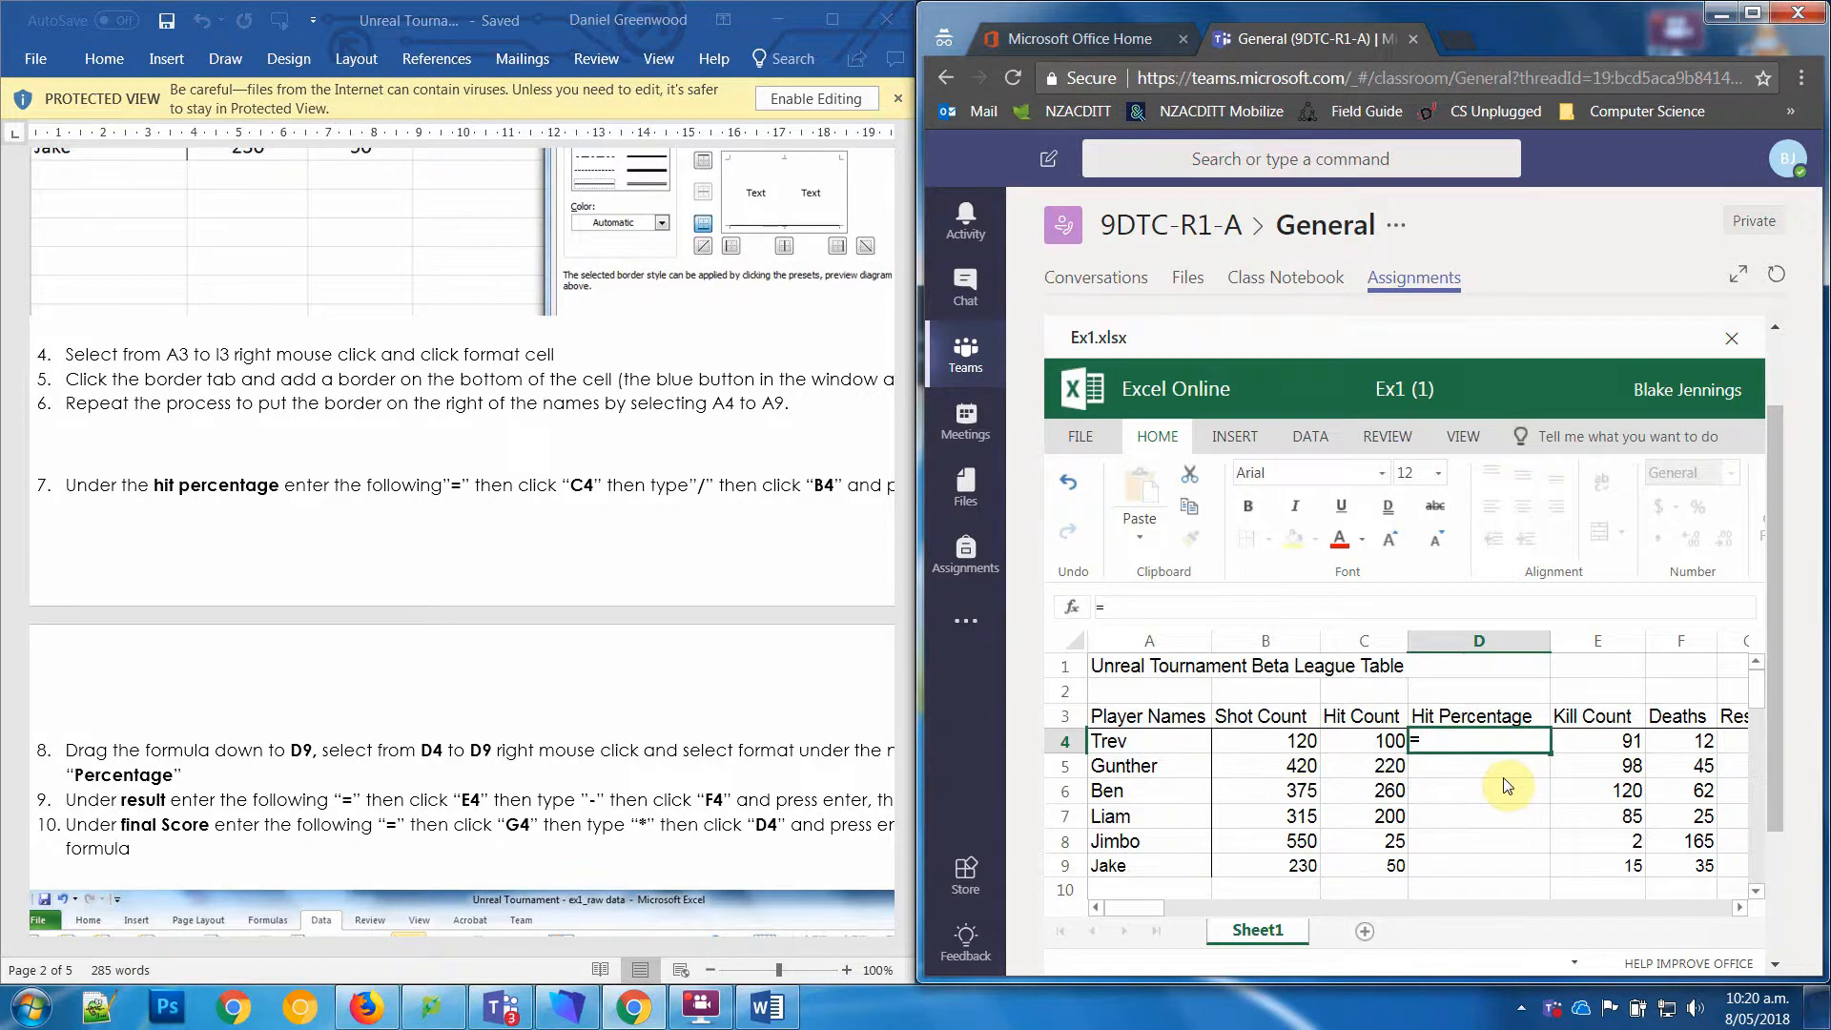
{"action": "type", "text": "C4"}
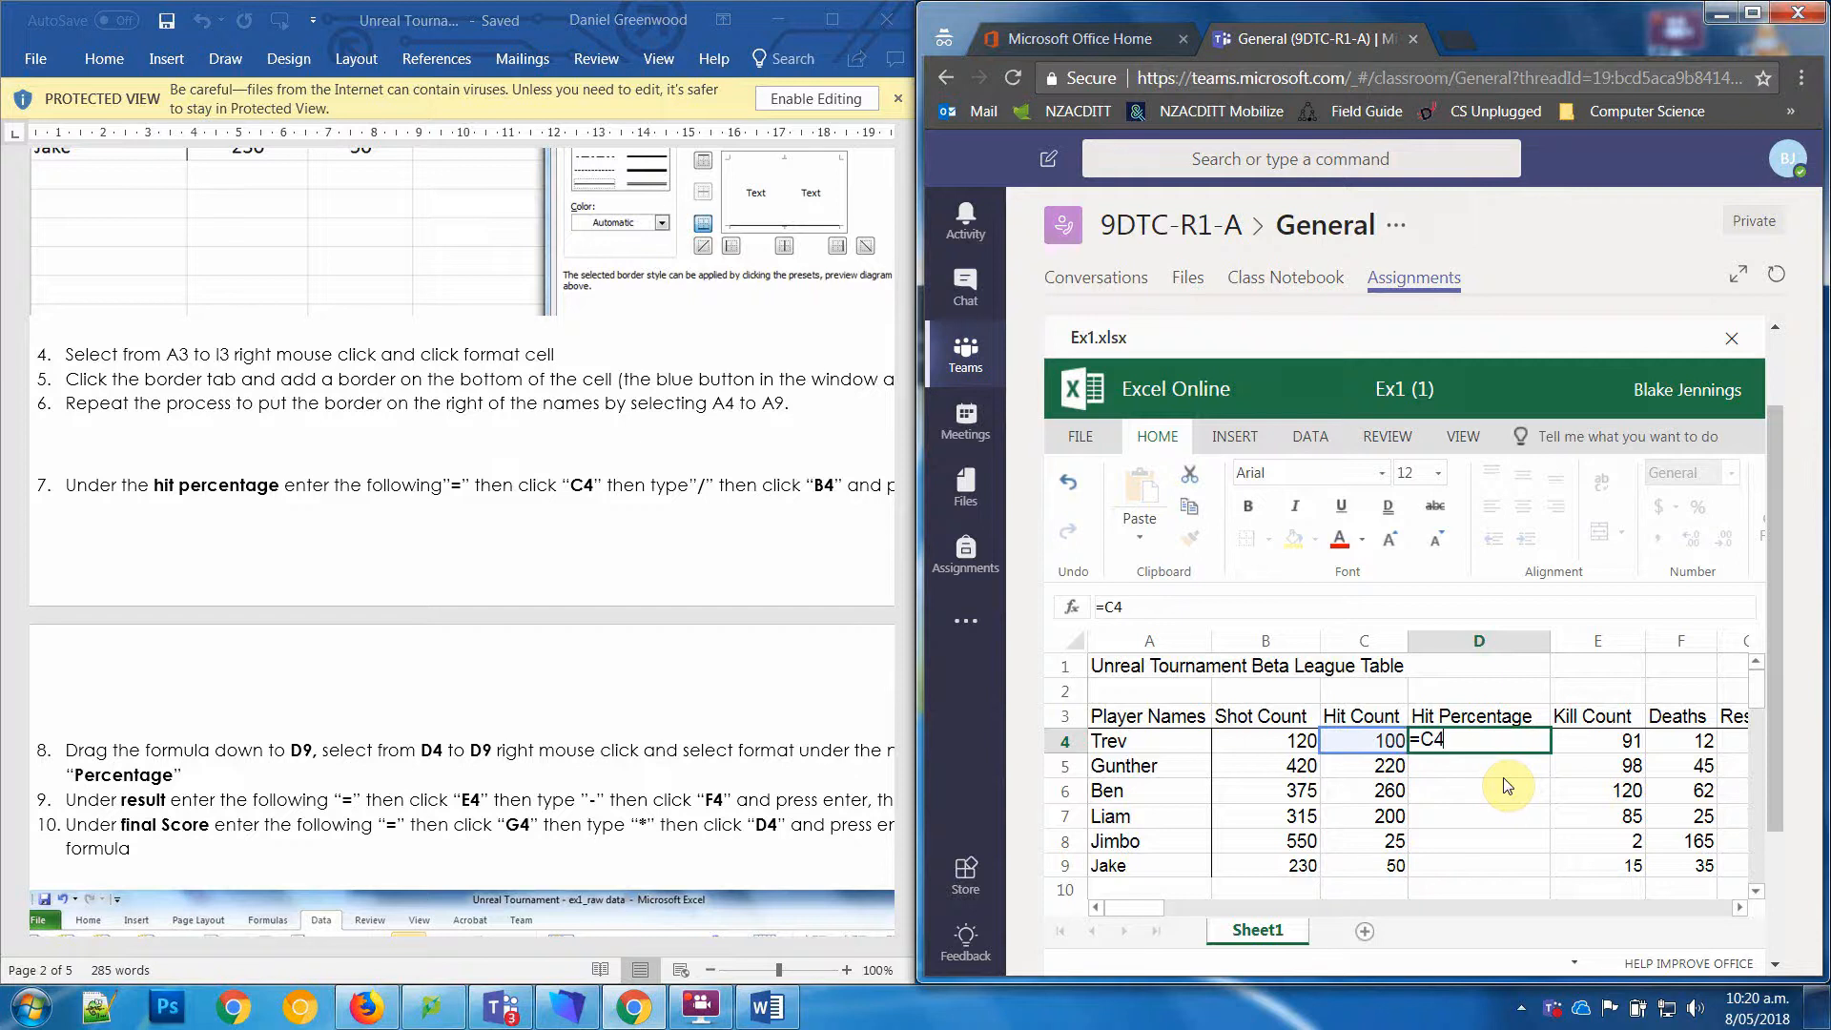
{"action": "type", "text": "/B4"}
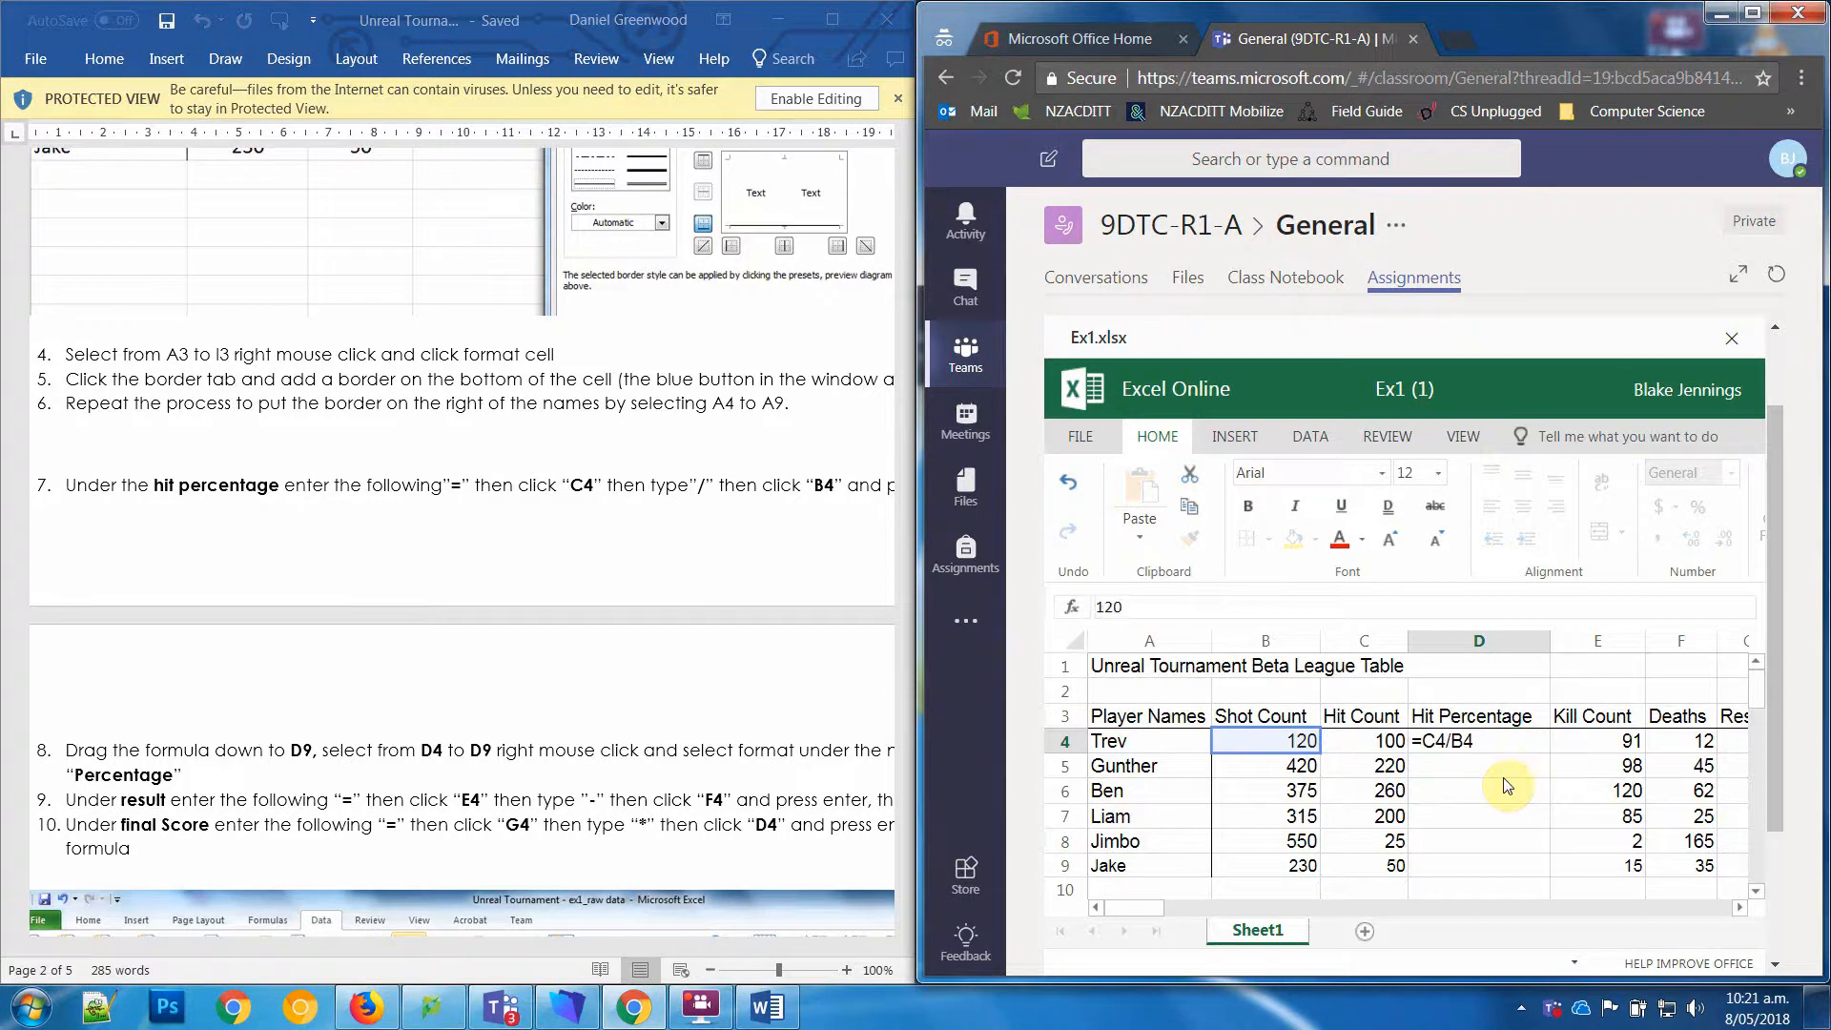
{"action": "key", "text": "Return"}
Step: Format cell D4 as a percentage and fill its formula down to D9
{"action": "key", "text": "Up"}
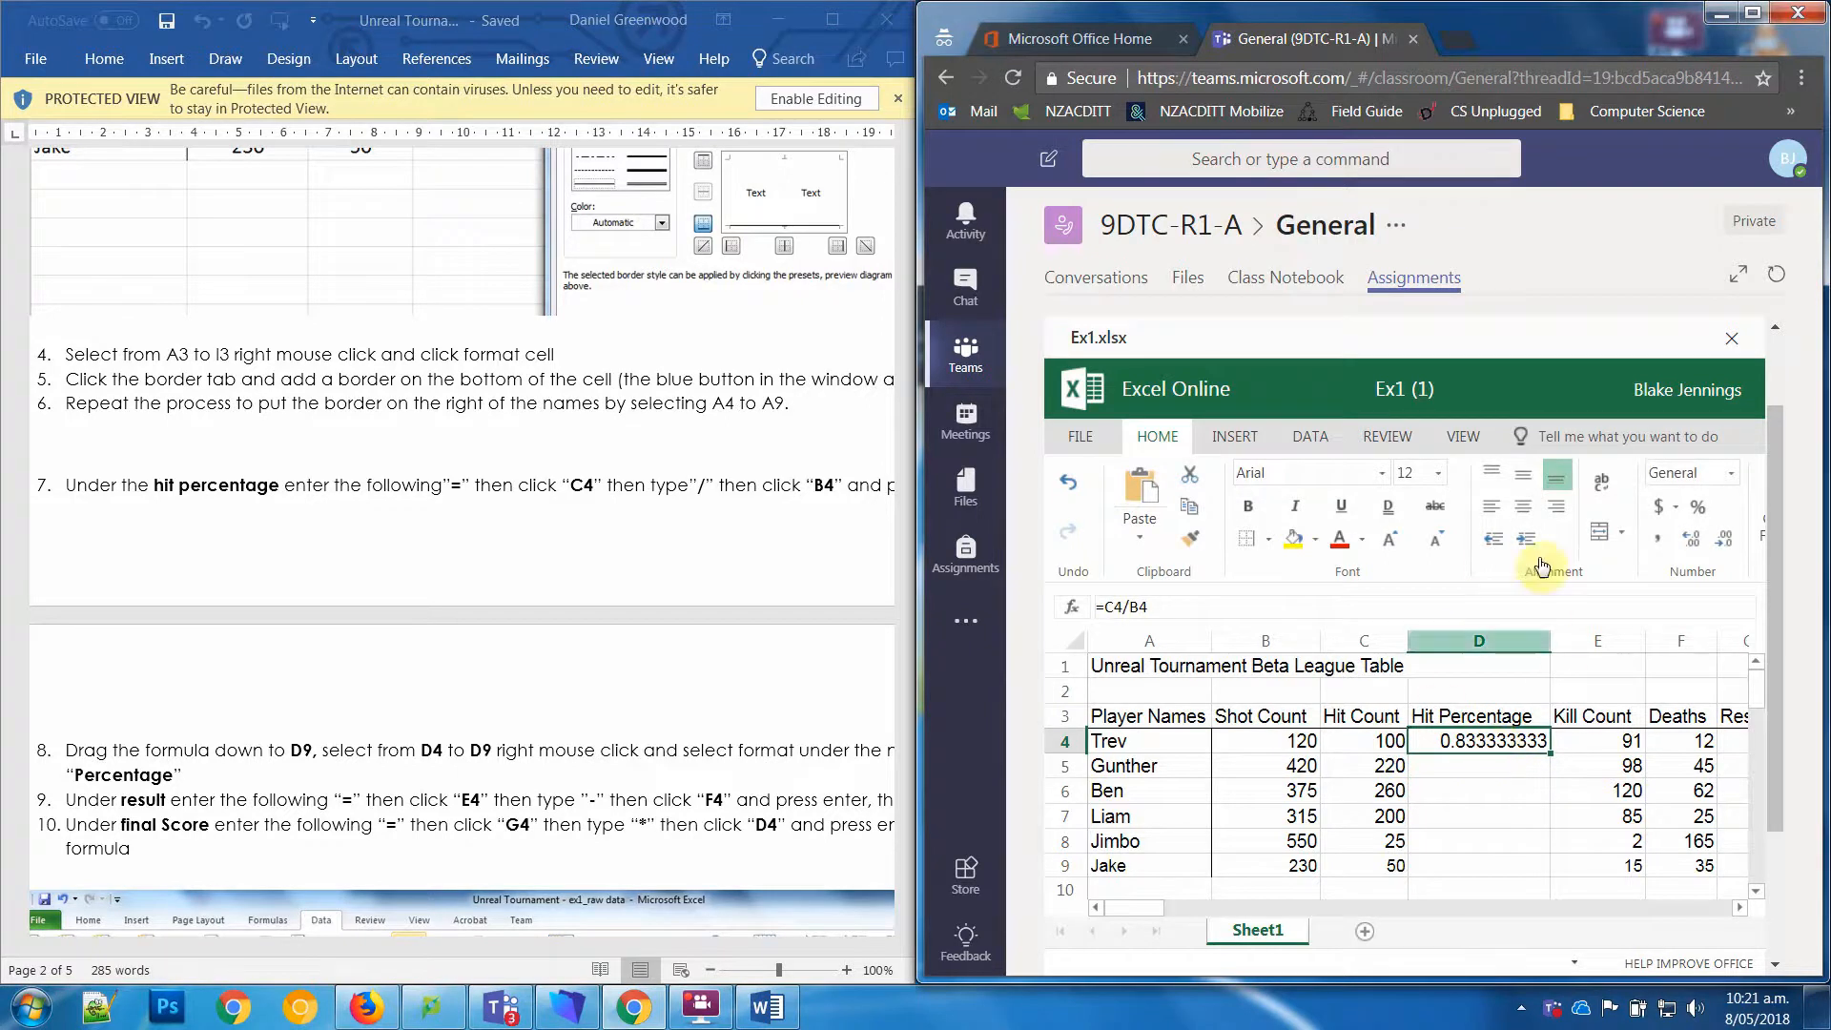
{"action": "left_click", "coordinate": [1697, 510]}
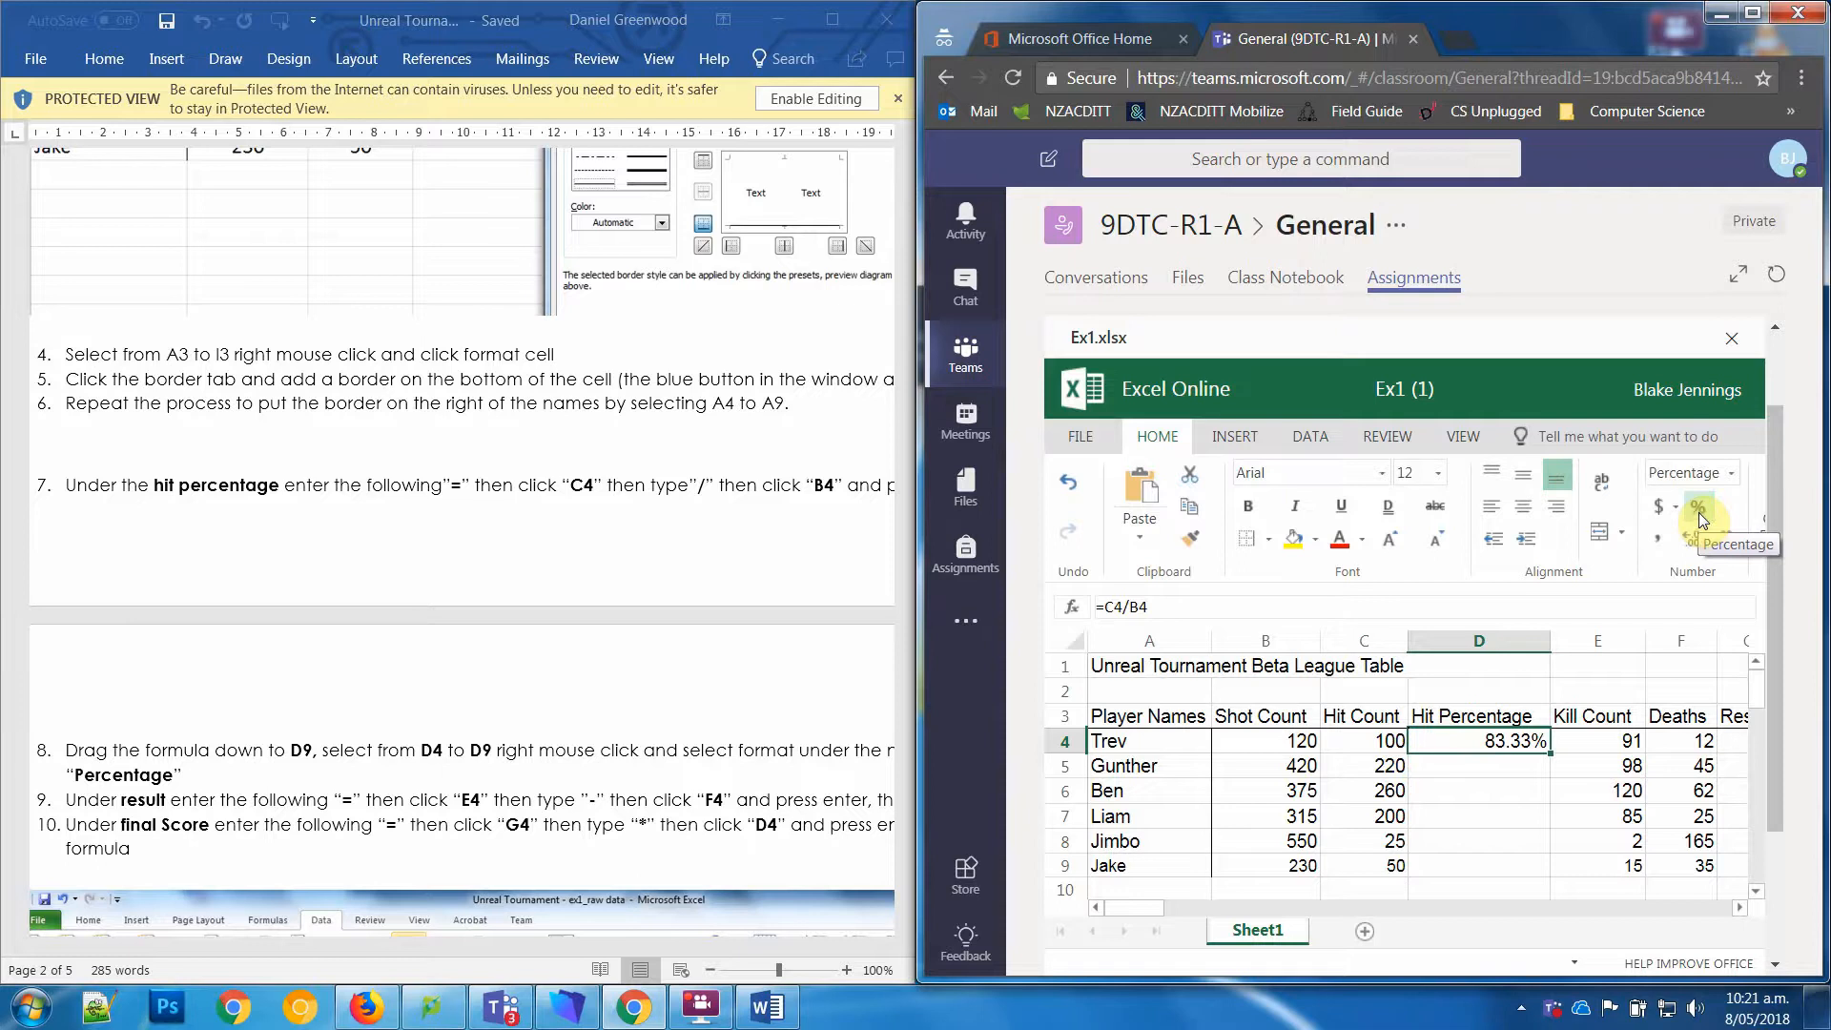
{"action": "left_click_drag", "start_coordinate": [1550, 751], "coordinate": [1541, 866]}
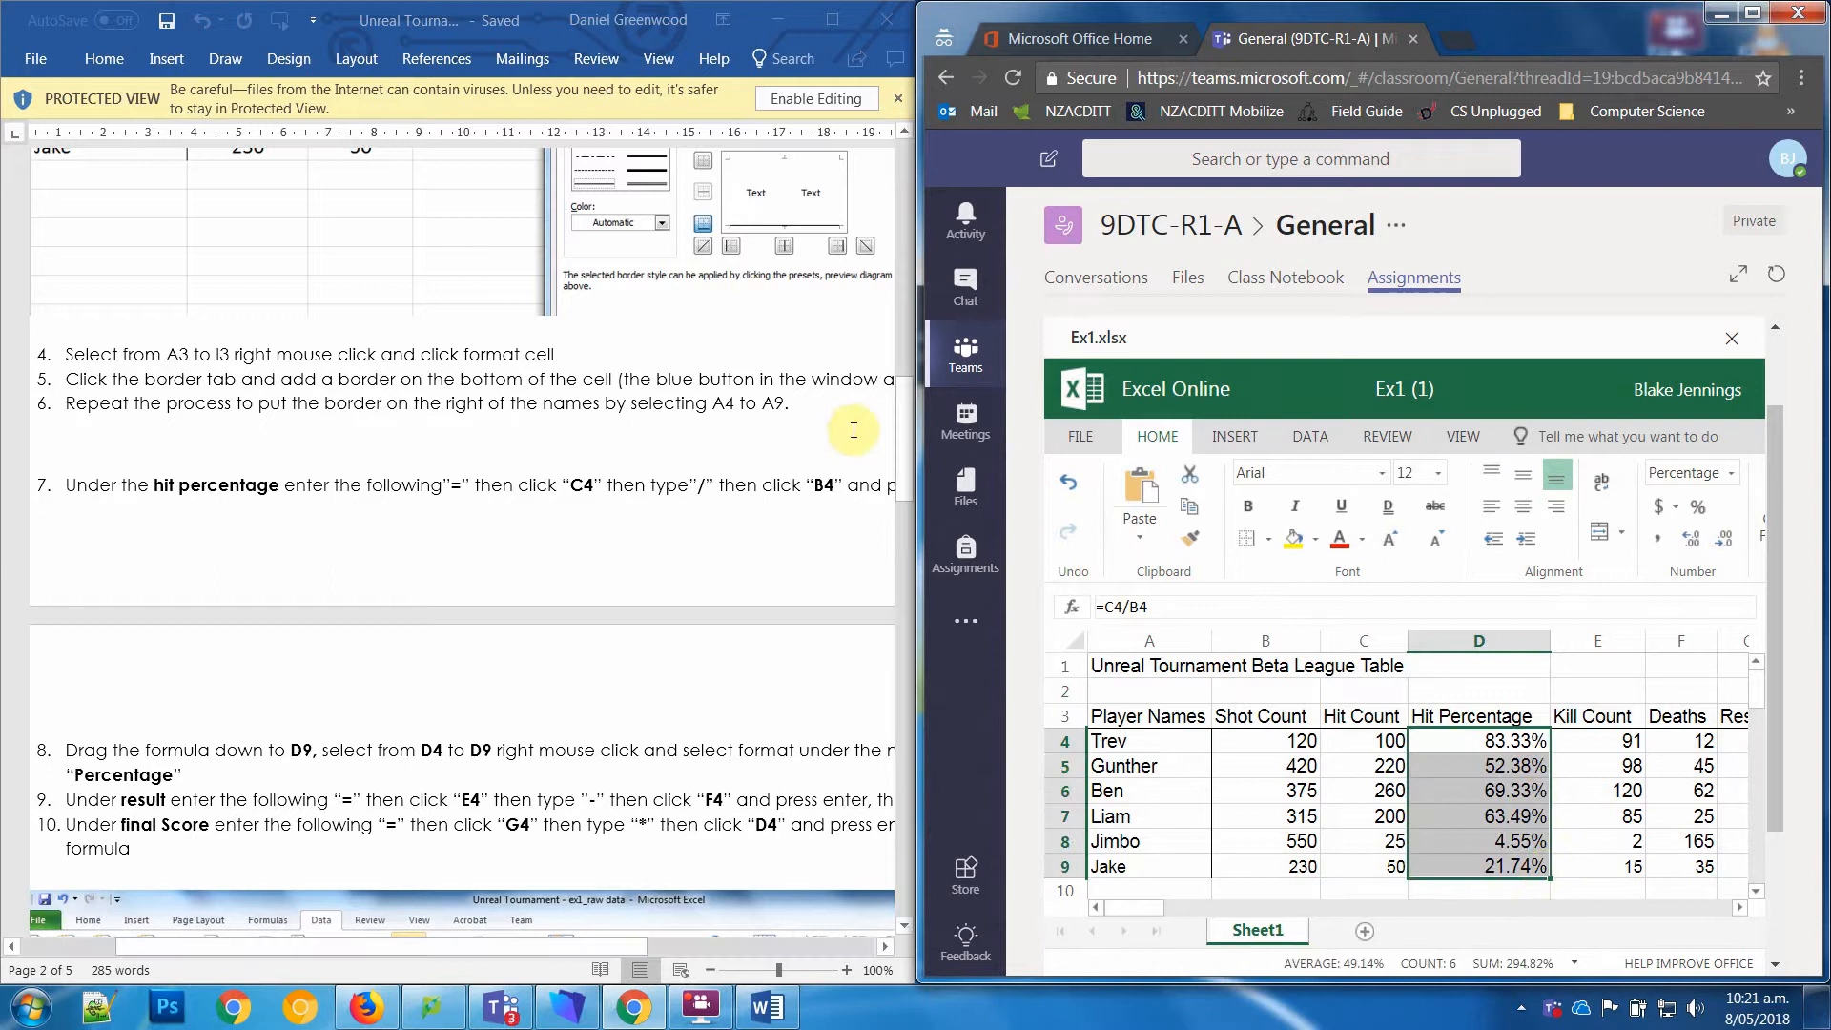
Step: Following worksheet step 9, enter the formula =E4-F4 under Result in cell G4
{"action": "left_click_drag", "start_coordinate": [906, 453], "coordinate": [906, 500]}
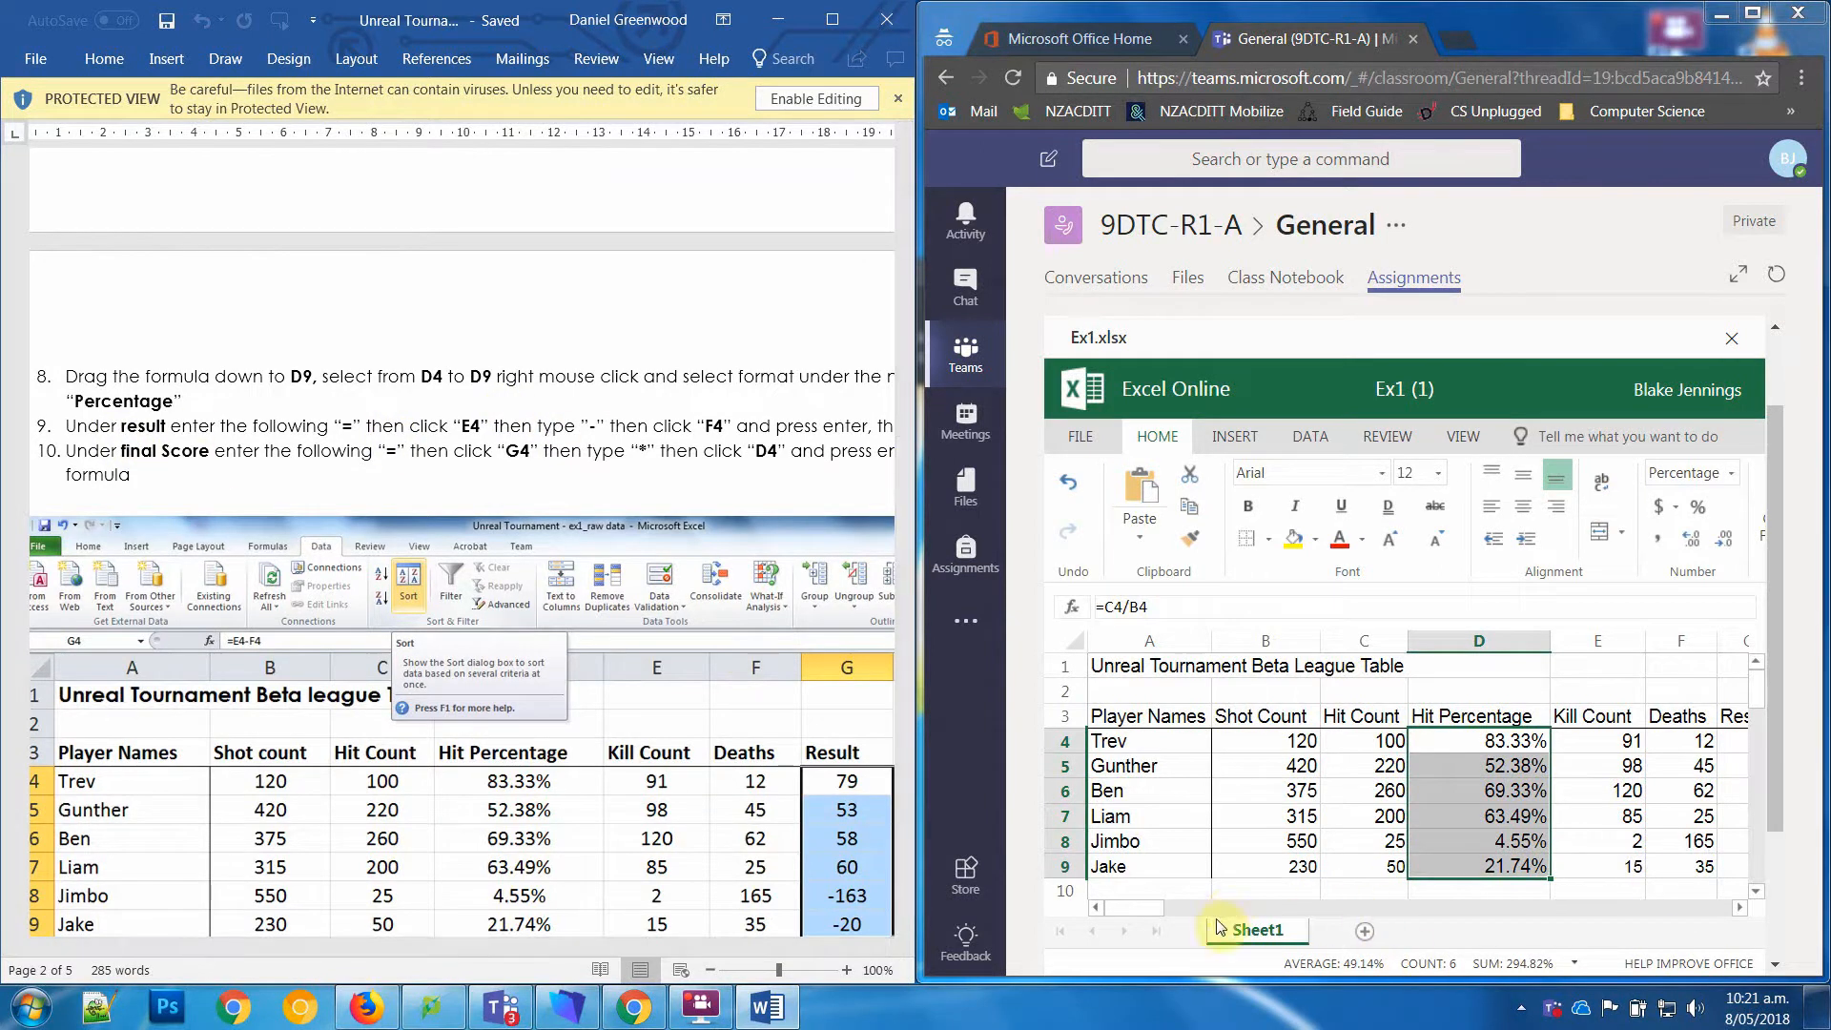
{"action": "left_click_drag", "start_coordinate": [1132, 910], "coordinate": [1149, 909]}
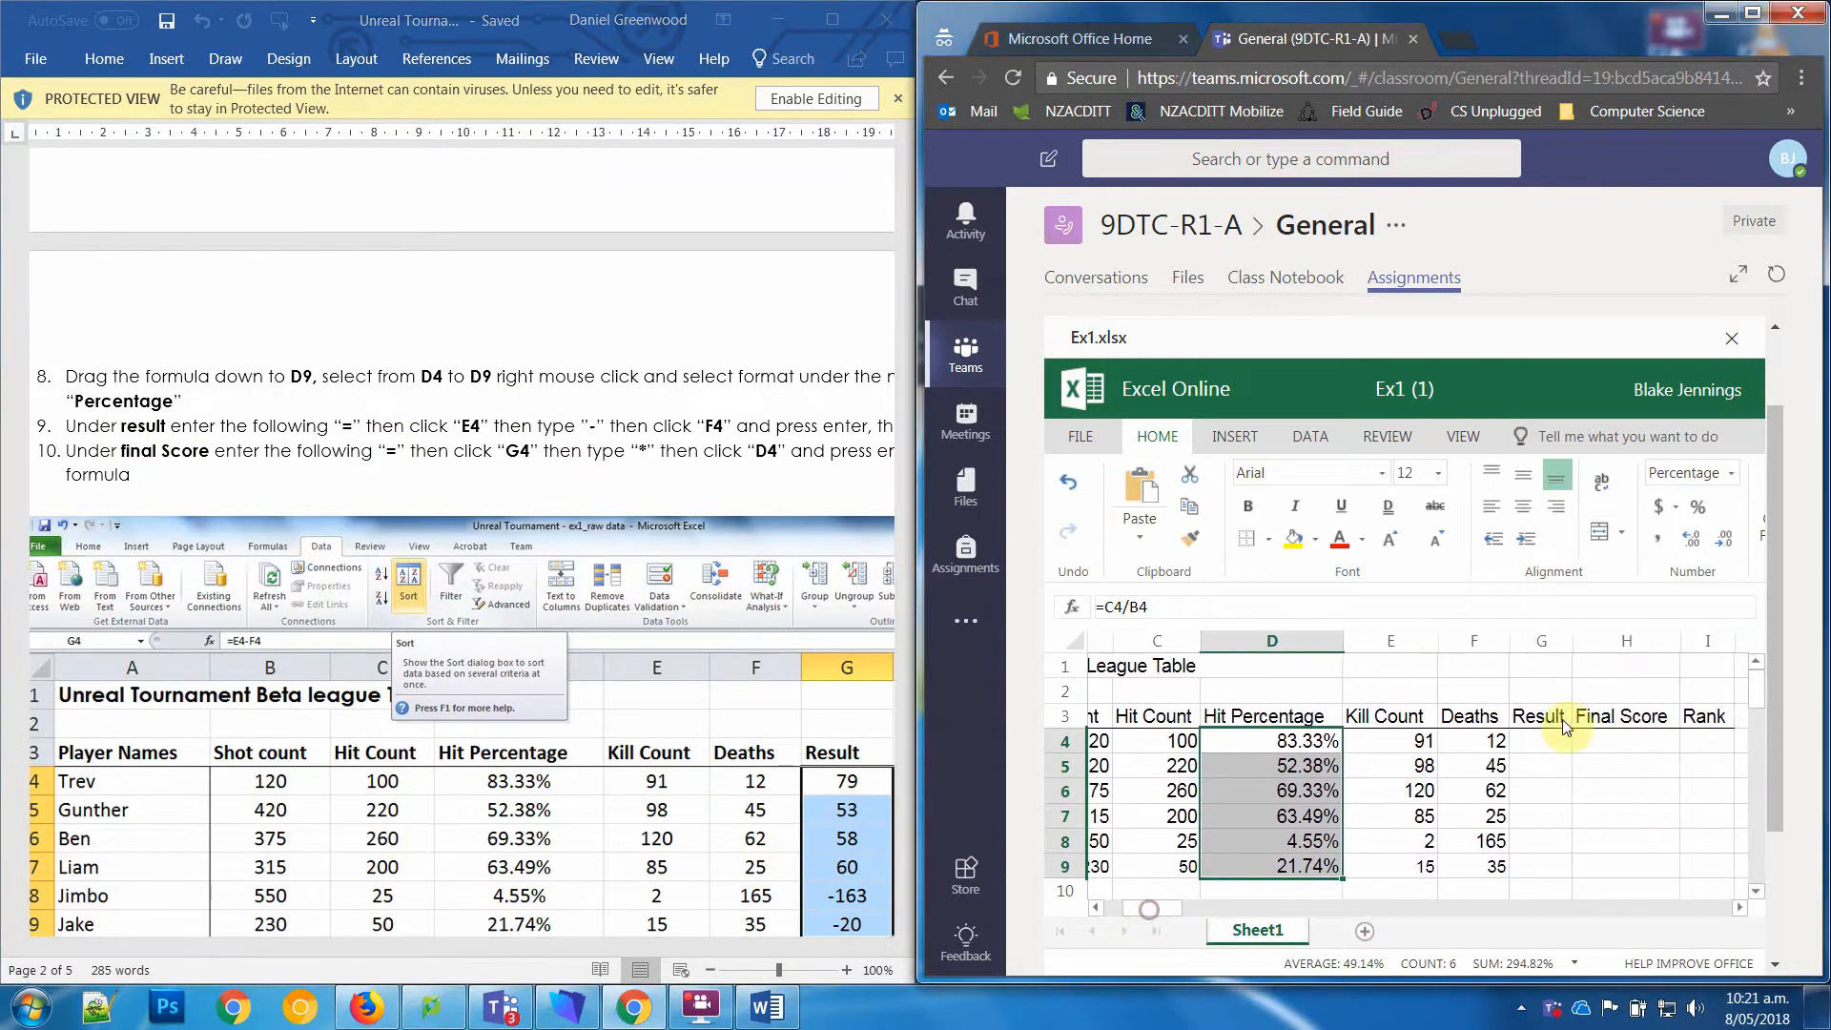
{"action": "left_click", "coordinate": [1555, 742]}
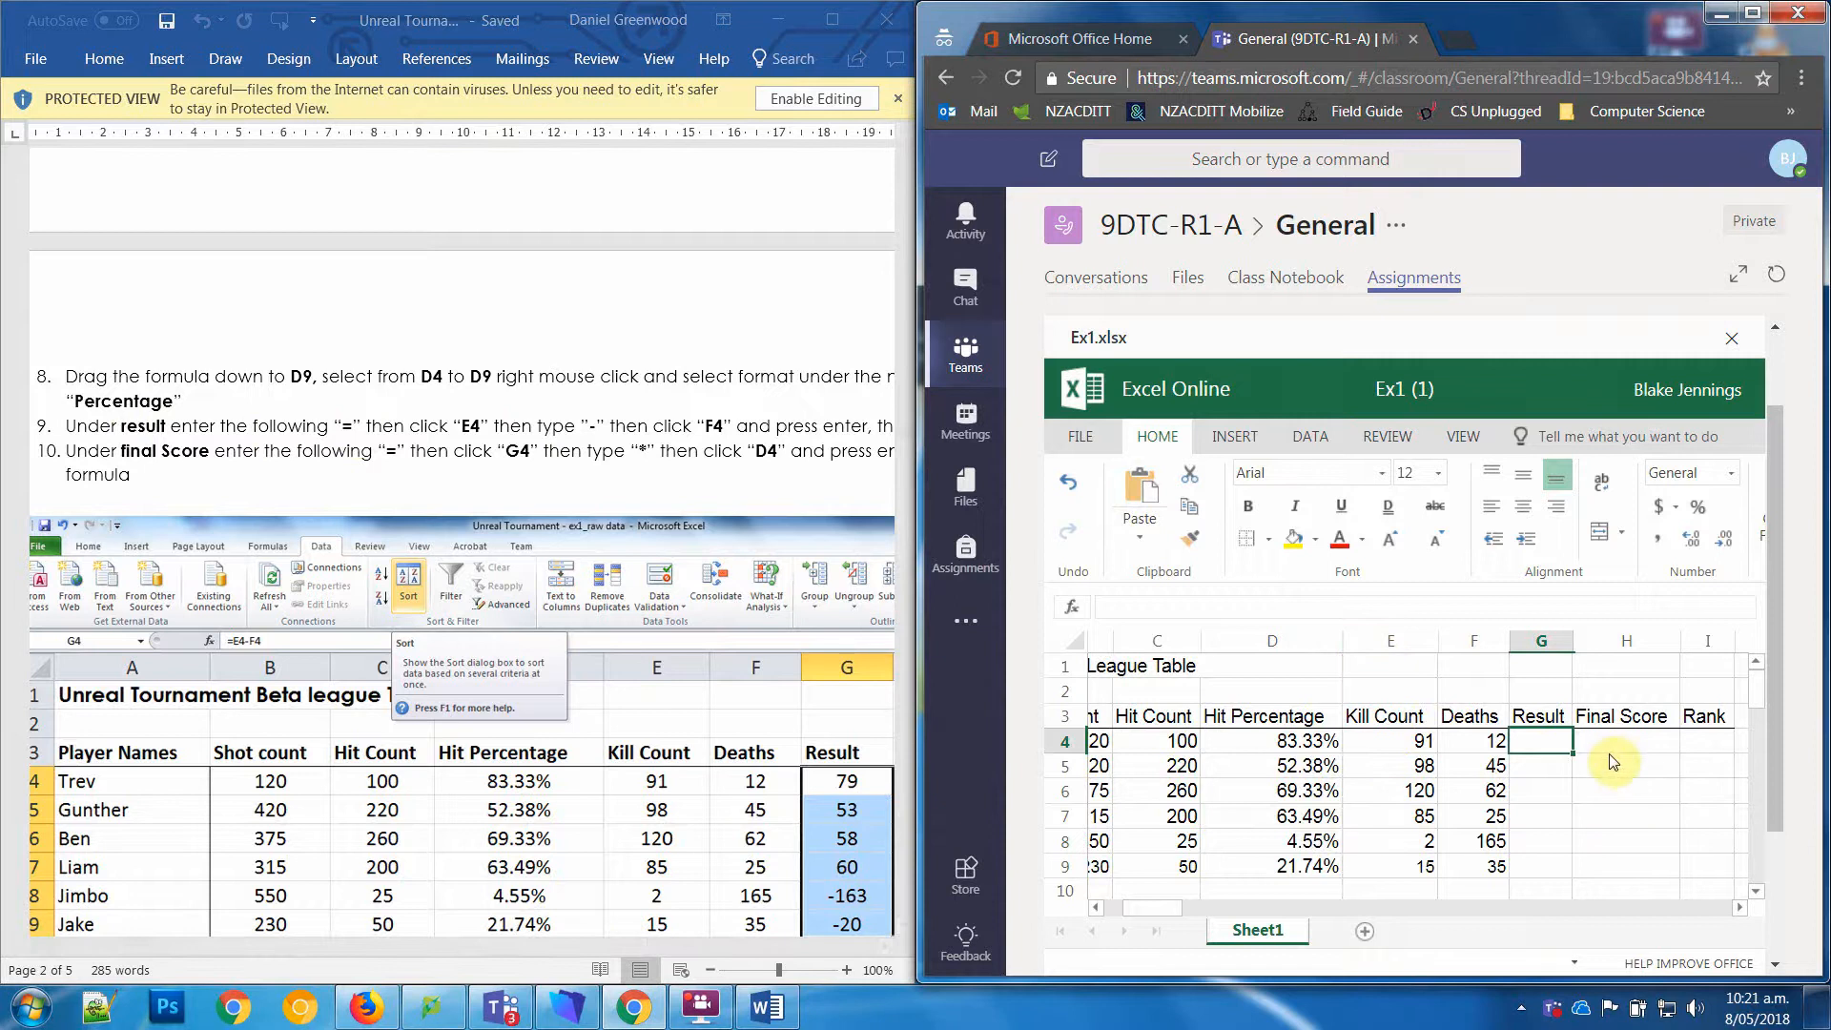
{"action": "type", "text": "="}
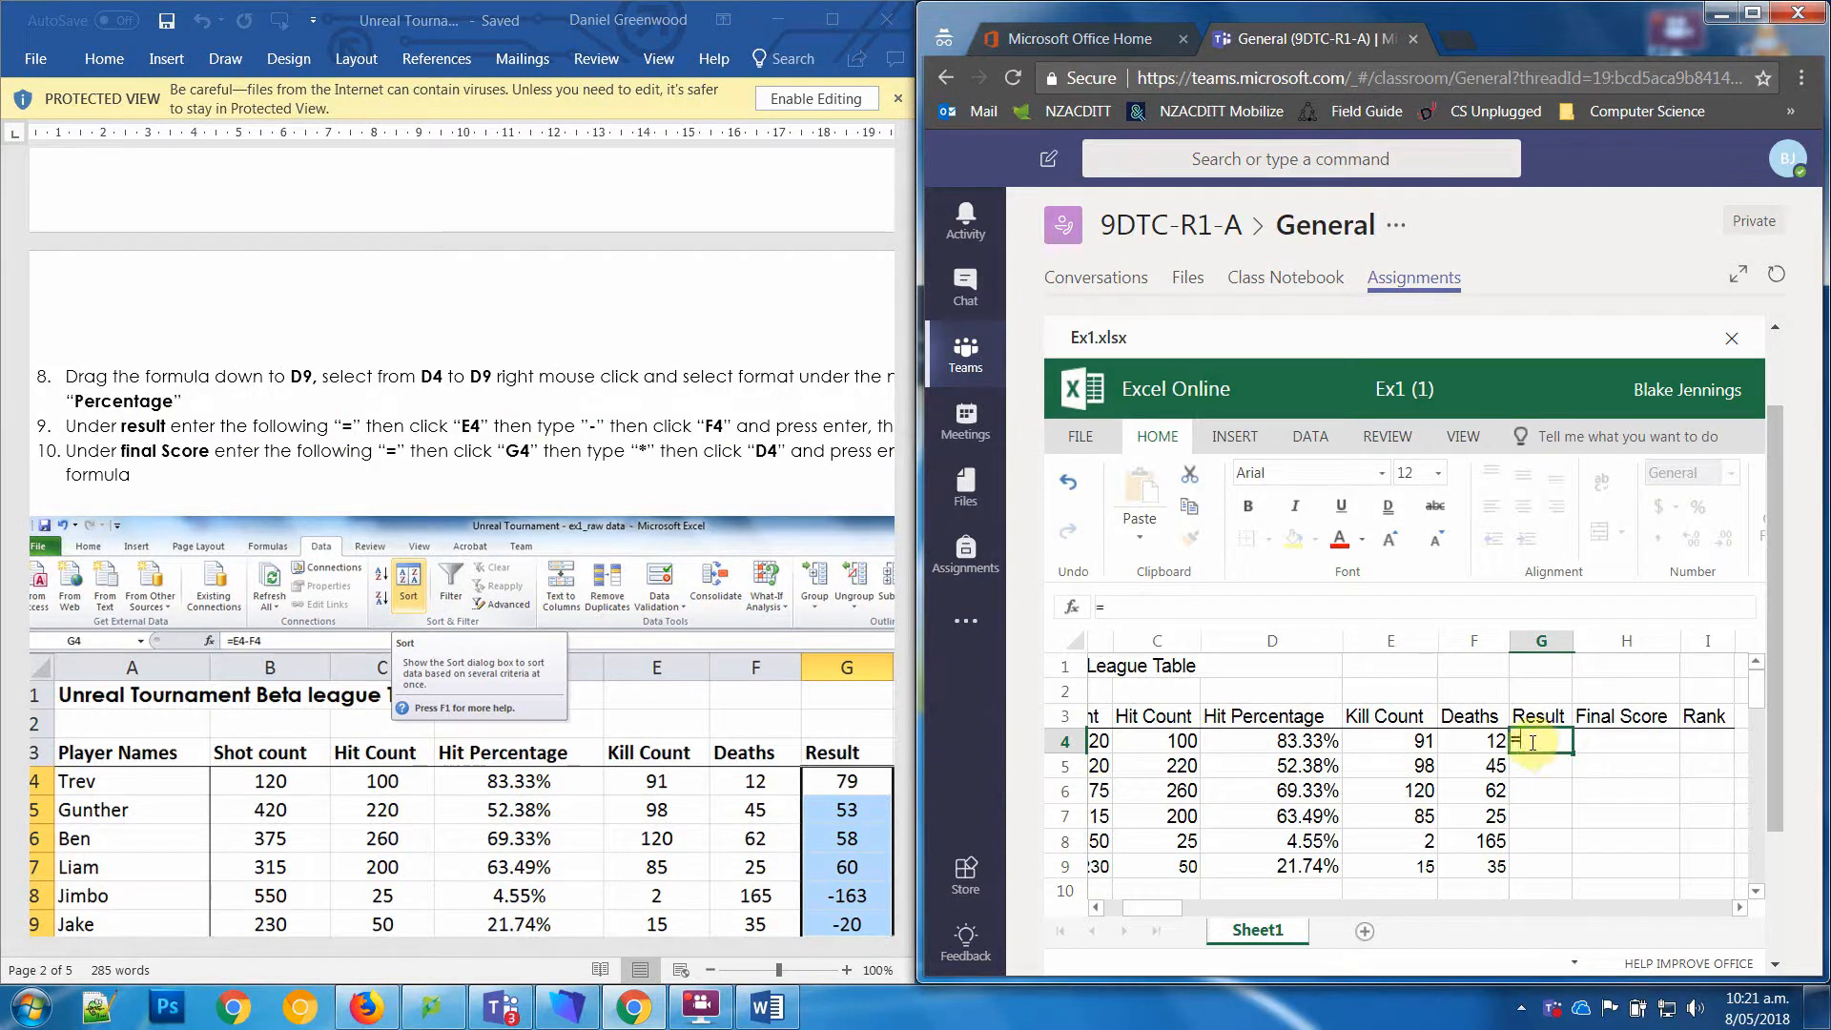
{"action": "left_click", "coordinate": [1411, 743]}
{"action": "type", "text": "-"}
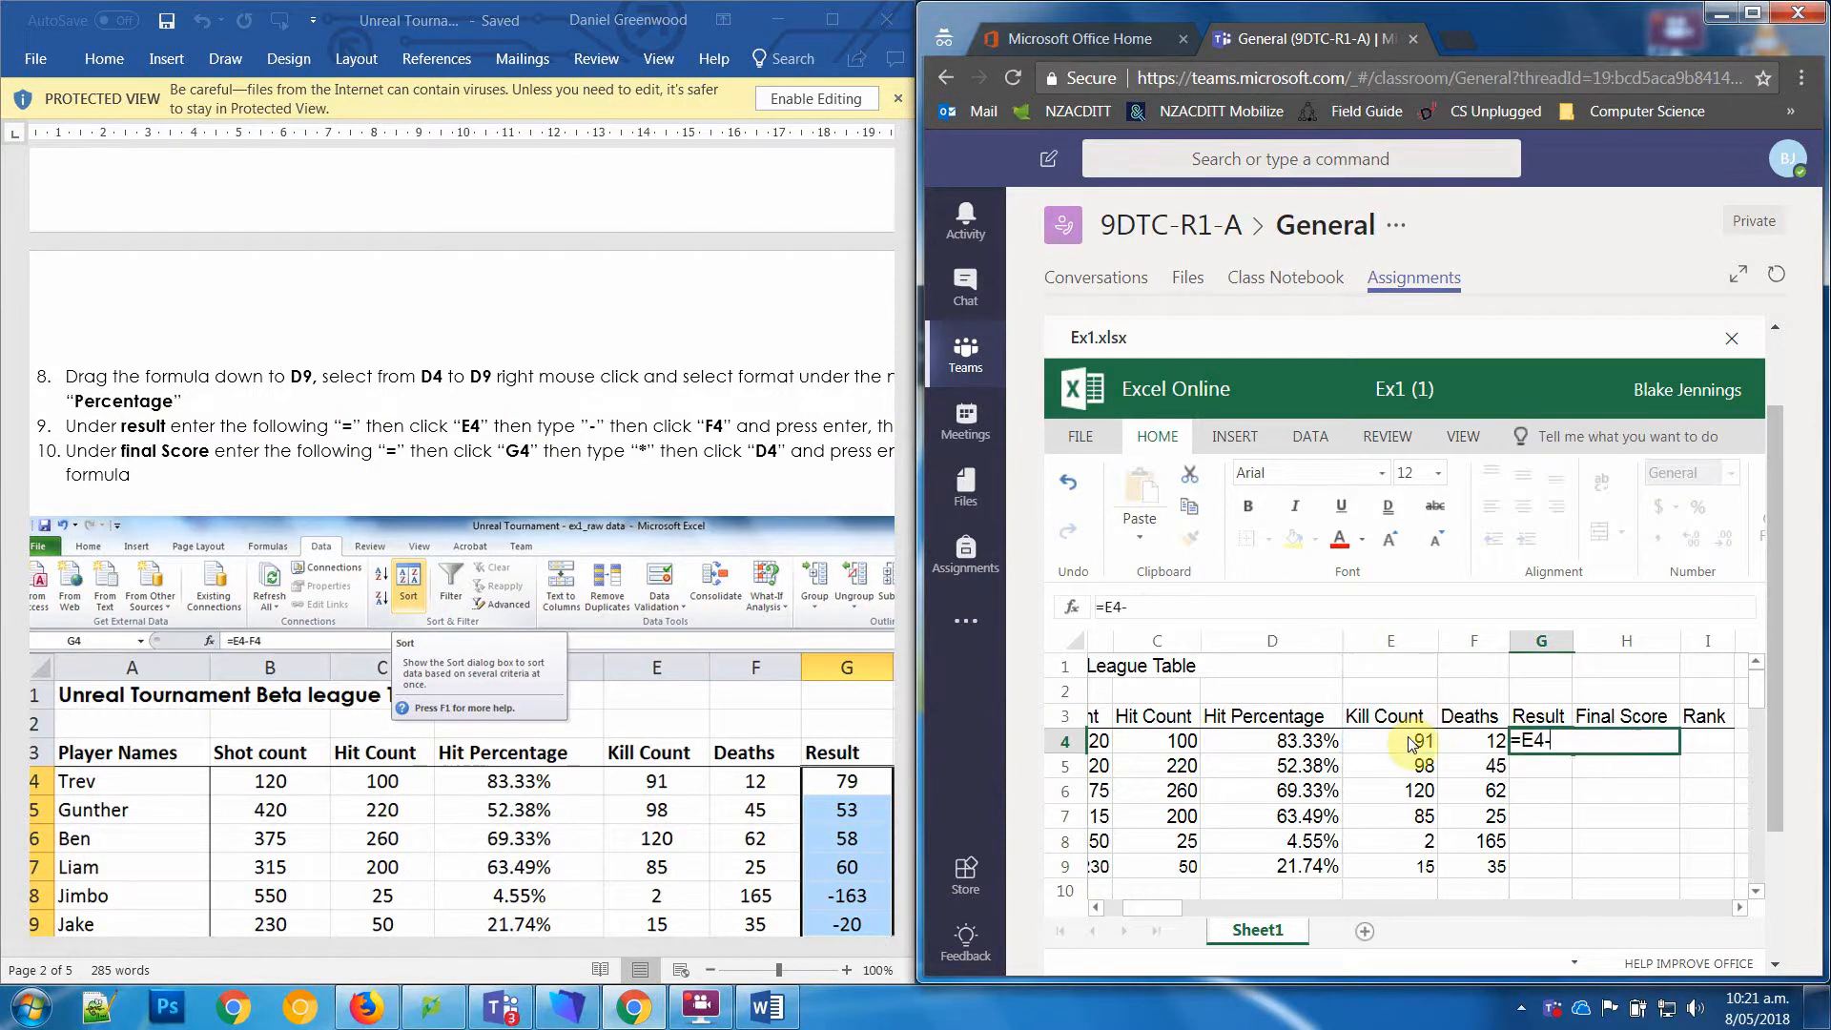
{"action": "left_click", "coordinate": [1466, 741]}
{"action": "key", "text": "Return"}
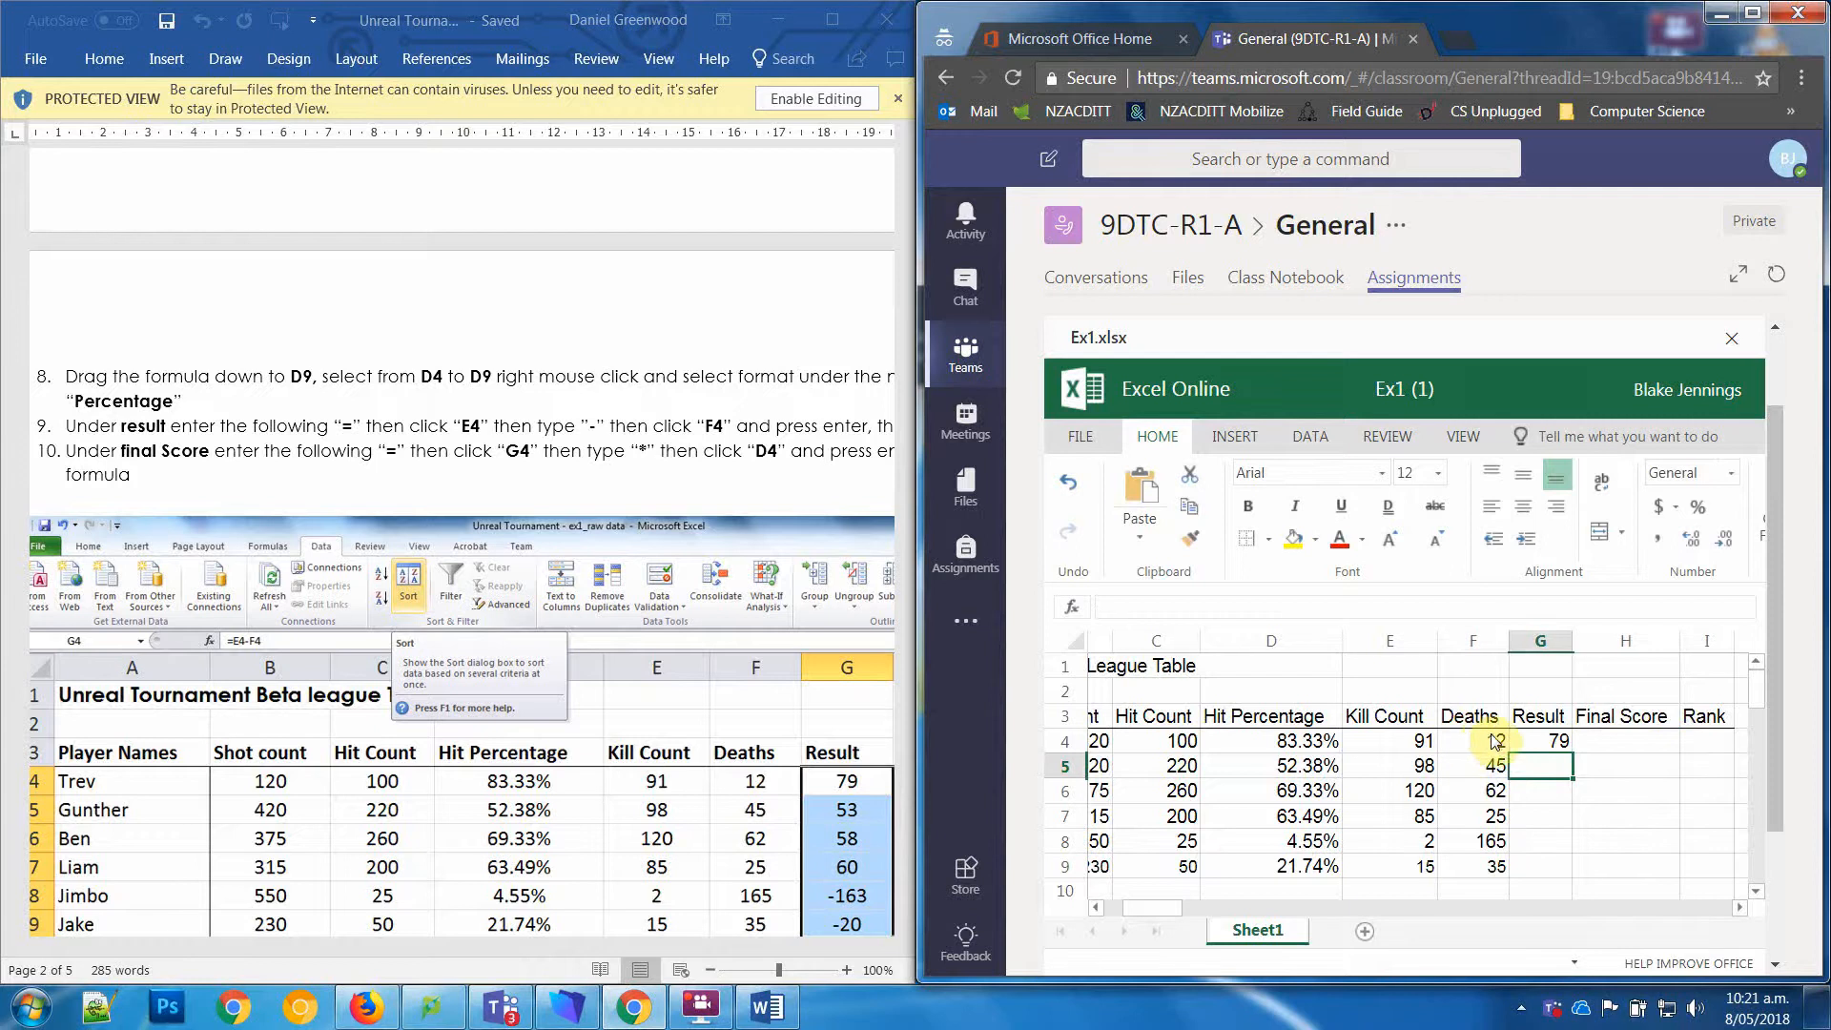
Step: Fill the Result formula in cell G4 down to G9
{"action": "left_click", "coordinate": [1540, 742]}
{"action": "left_click_drag", "start_coordinate": [1568, 813], "coordinate": [1572, 885]}
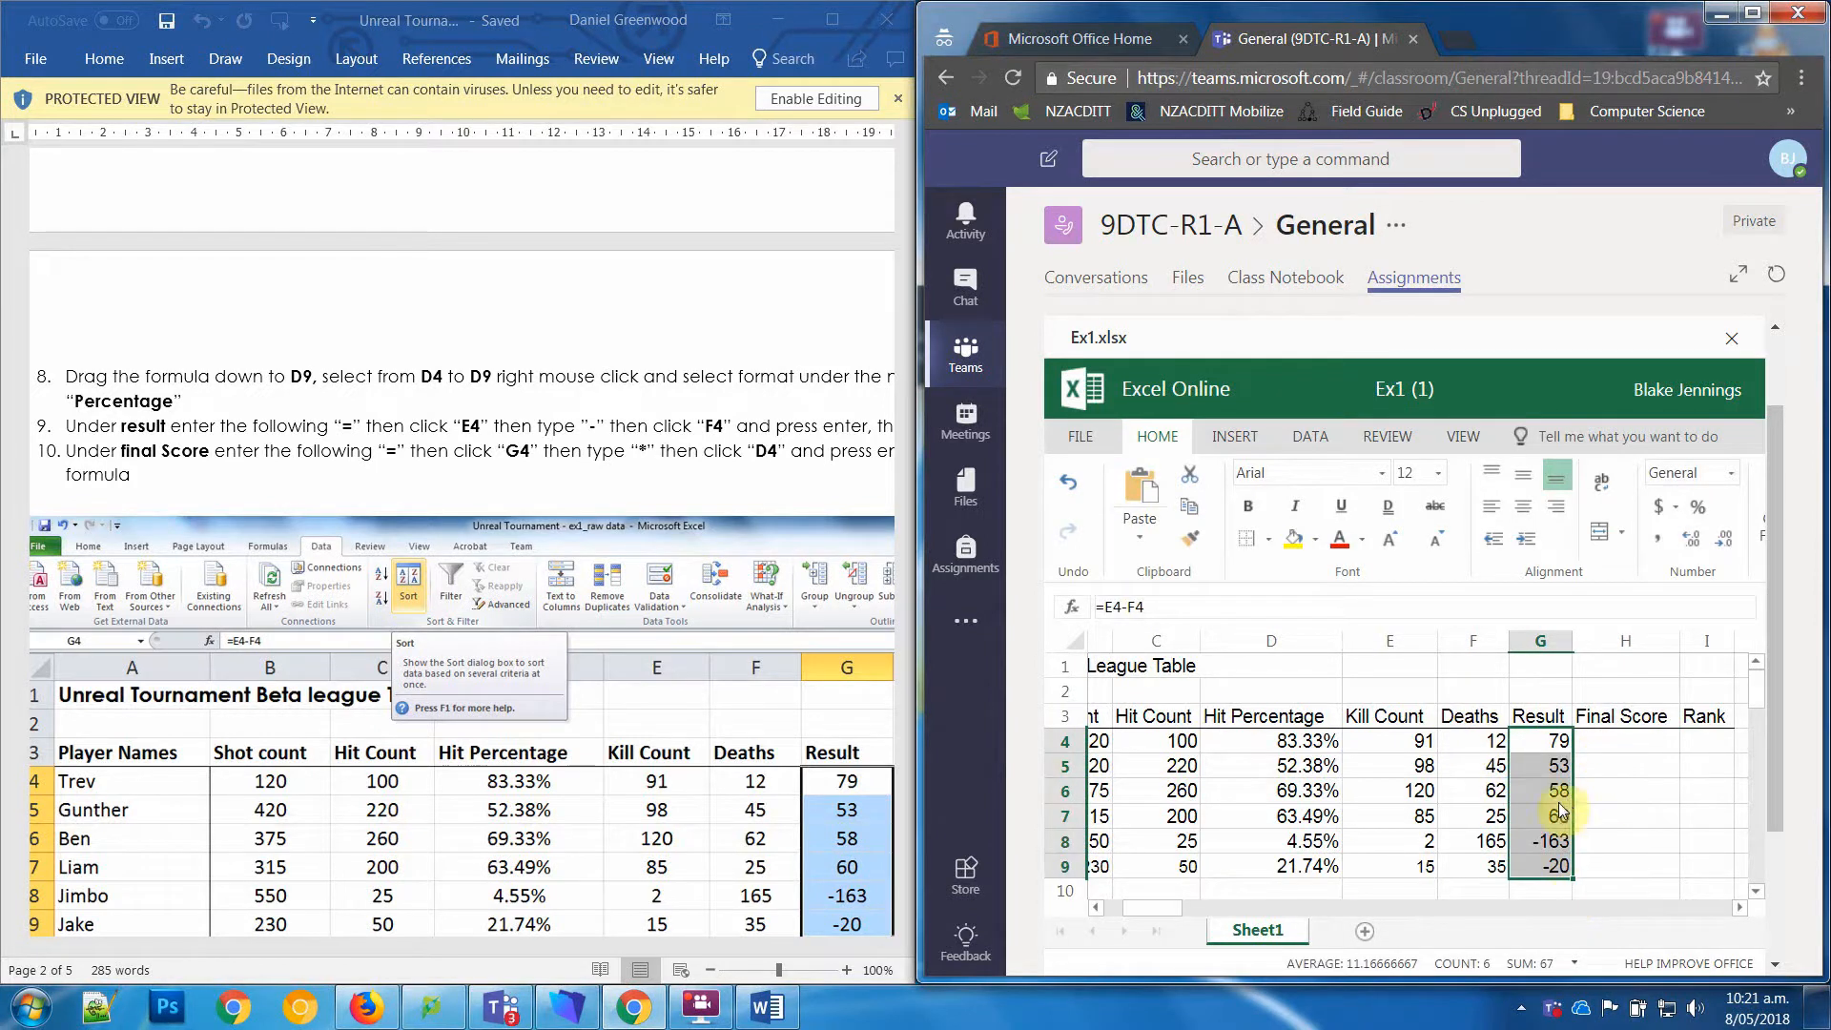
Step: Following worksheet step 10, enter the formula =G4*D4 under Final Score in cell H4 and fill it down to H9
{"action": "left_click", "coordinate": [1652, 735]}
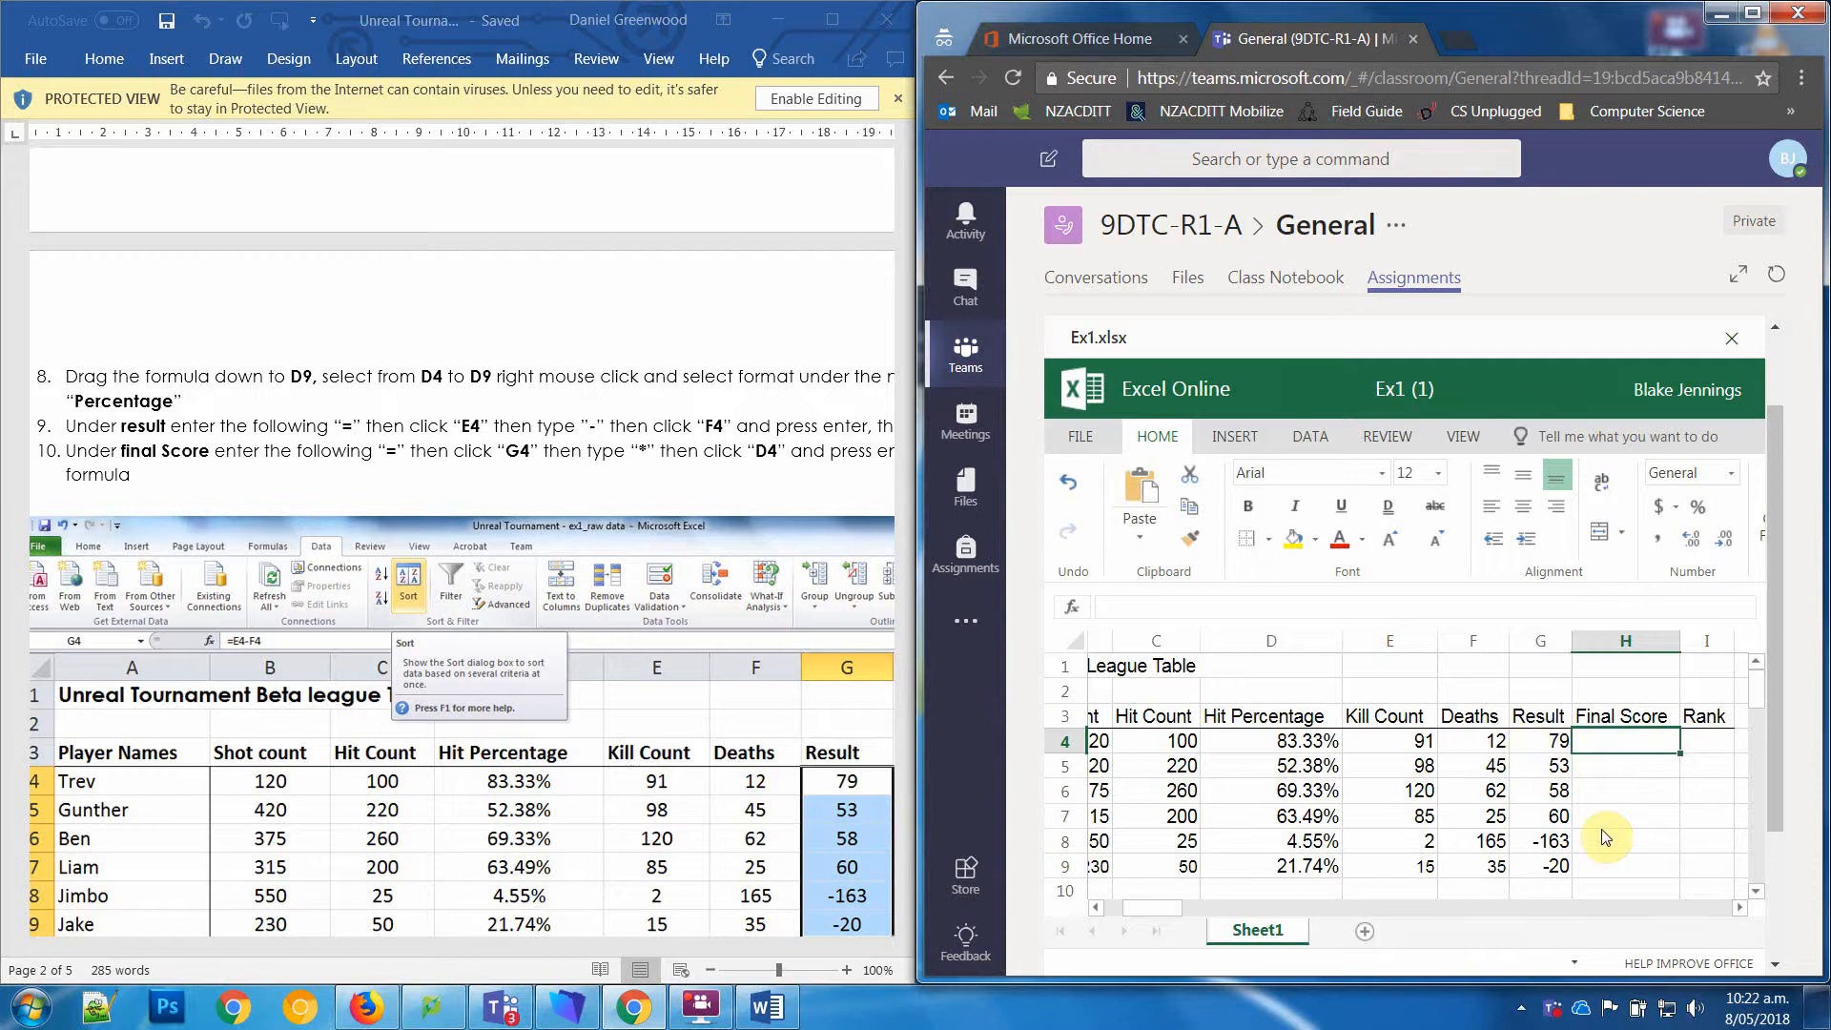
{"action": "type", "text": "="}
{"action": "left_click", "coordinate": [1554, 744]}
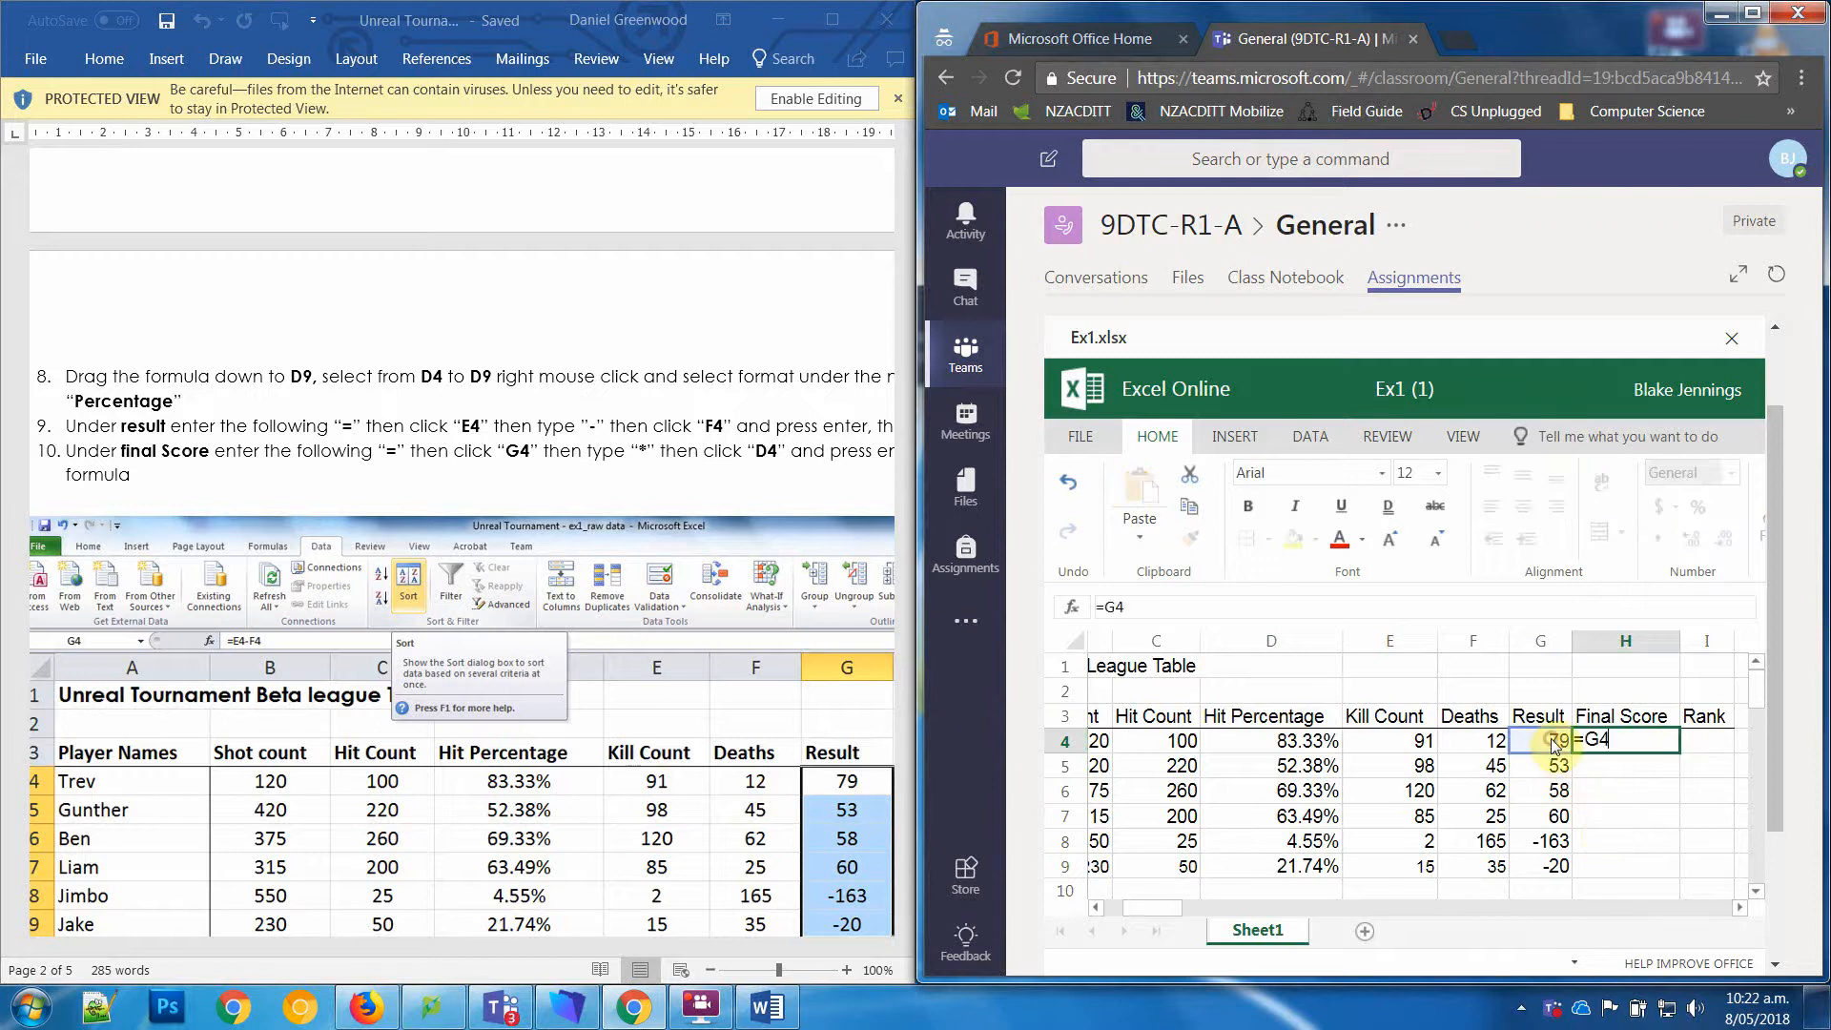
{"action": "type", "text": "*"}
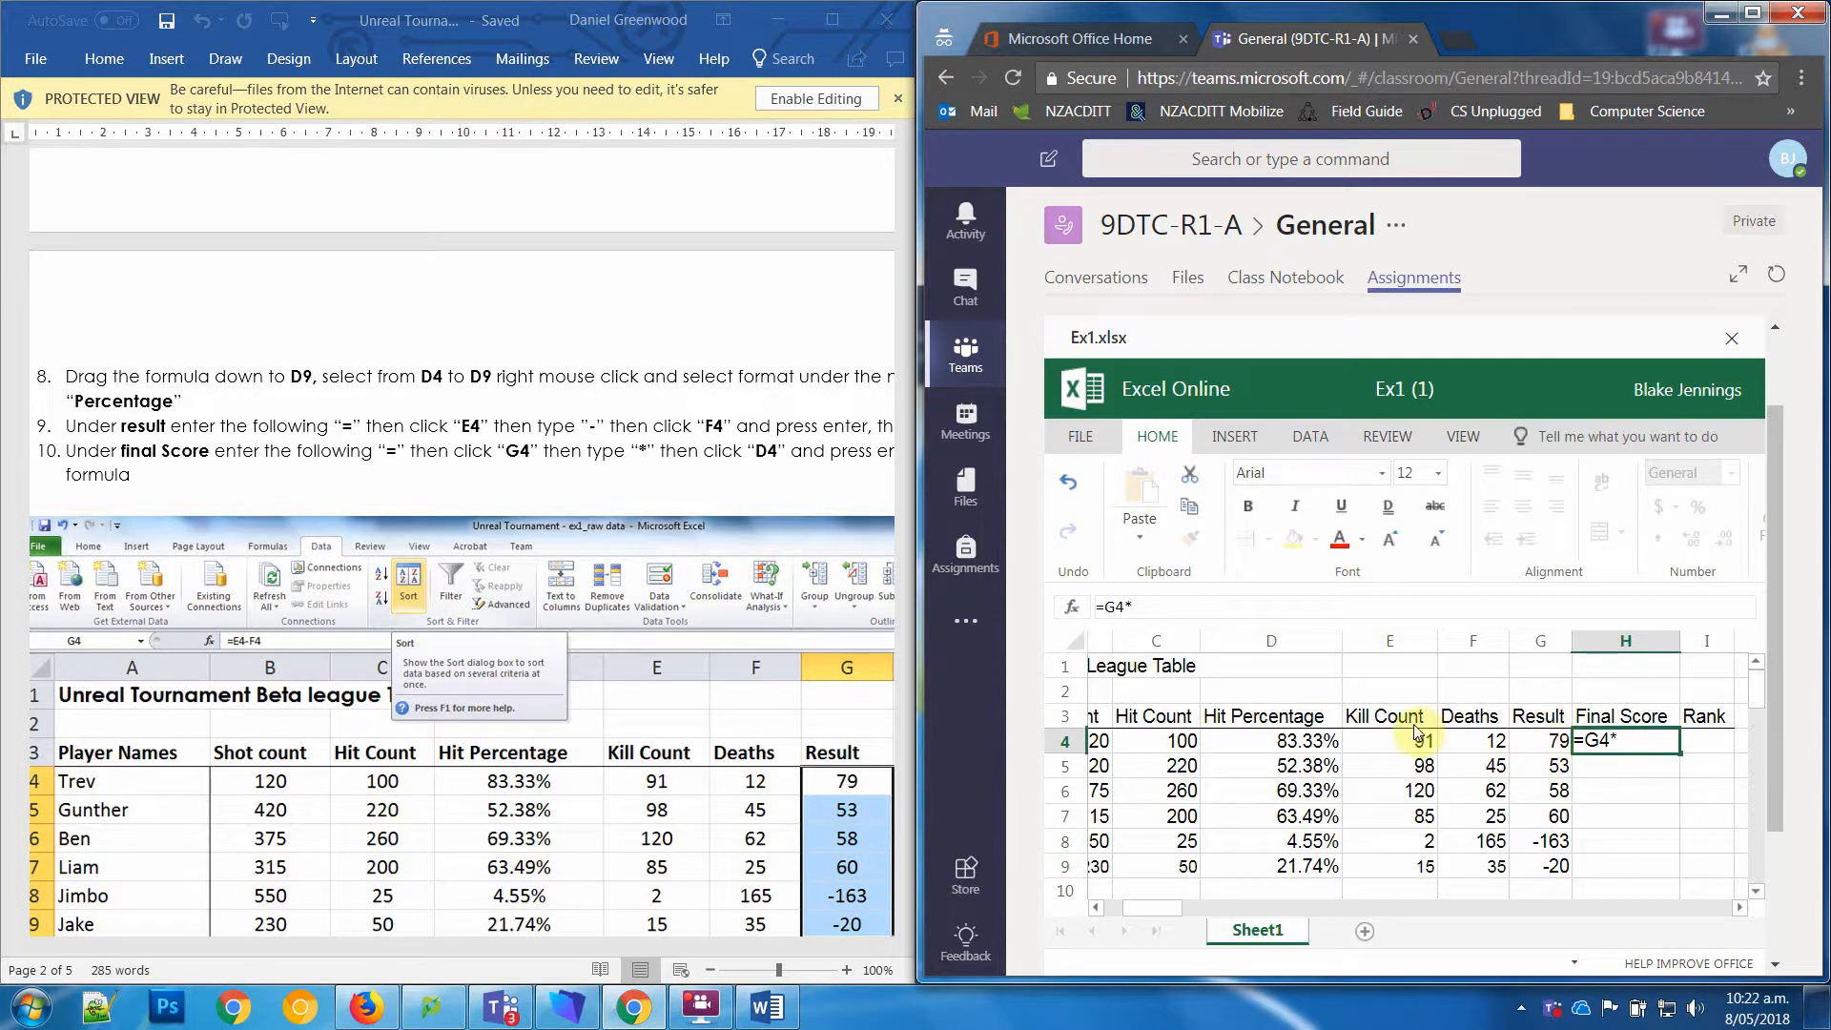
{"action": "left_click", "coordinate": [1295, 749]}
{"action": "key", "text": "Return"}
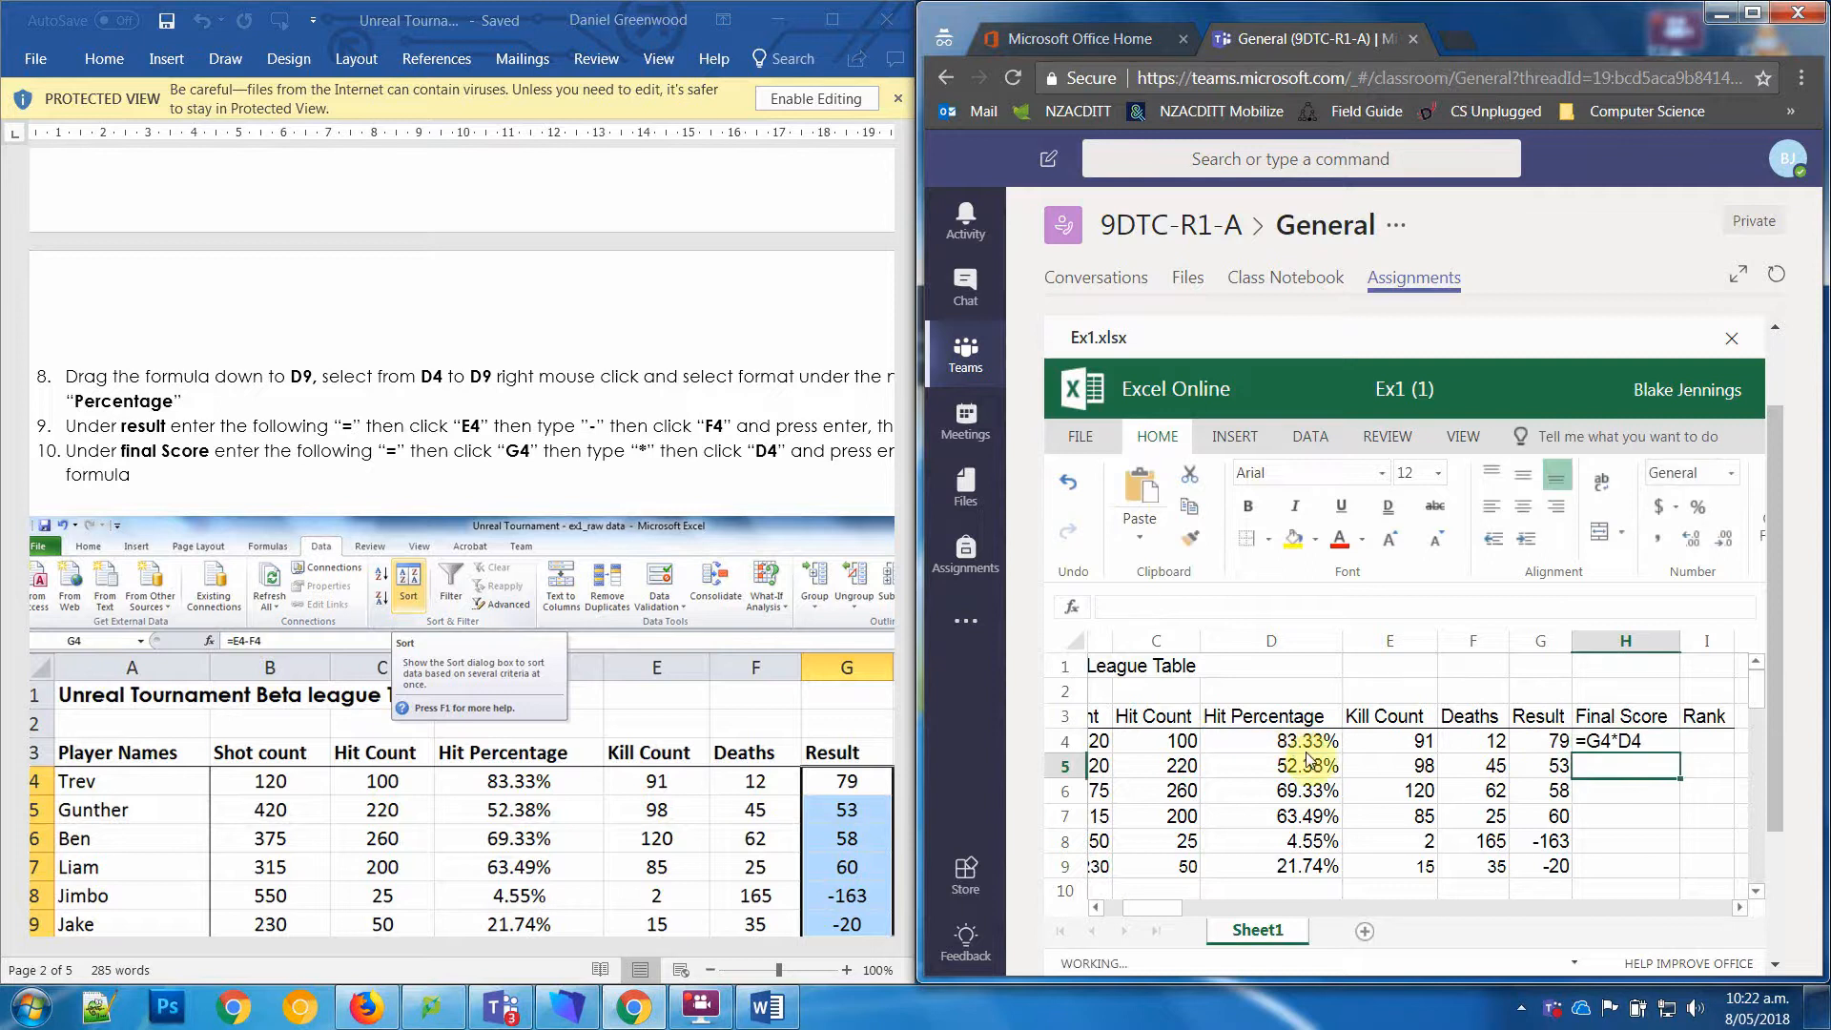
{"action": "left_click", "coordinate": [1678, 749]}
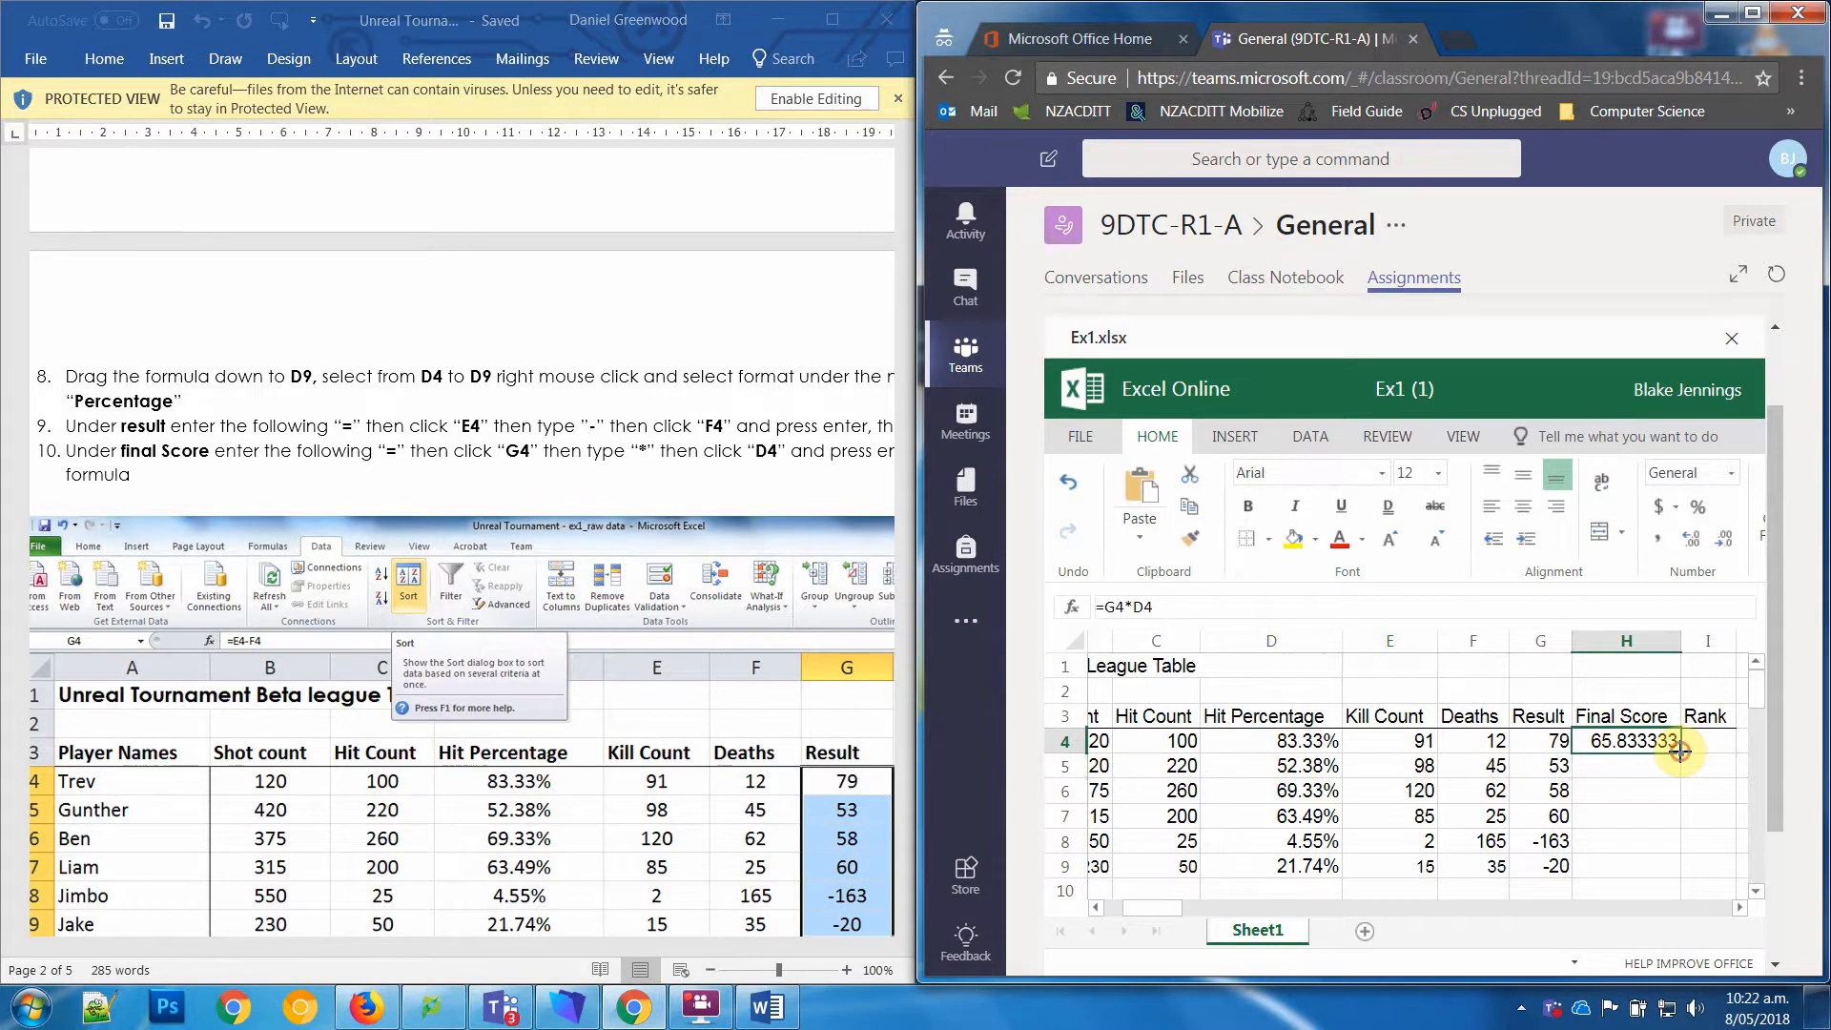
{"action": "left_click_drag", "start_coordinate": [1678, 752], "coordinate": [1679, 868]}
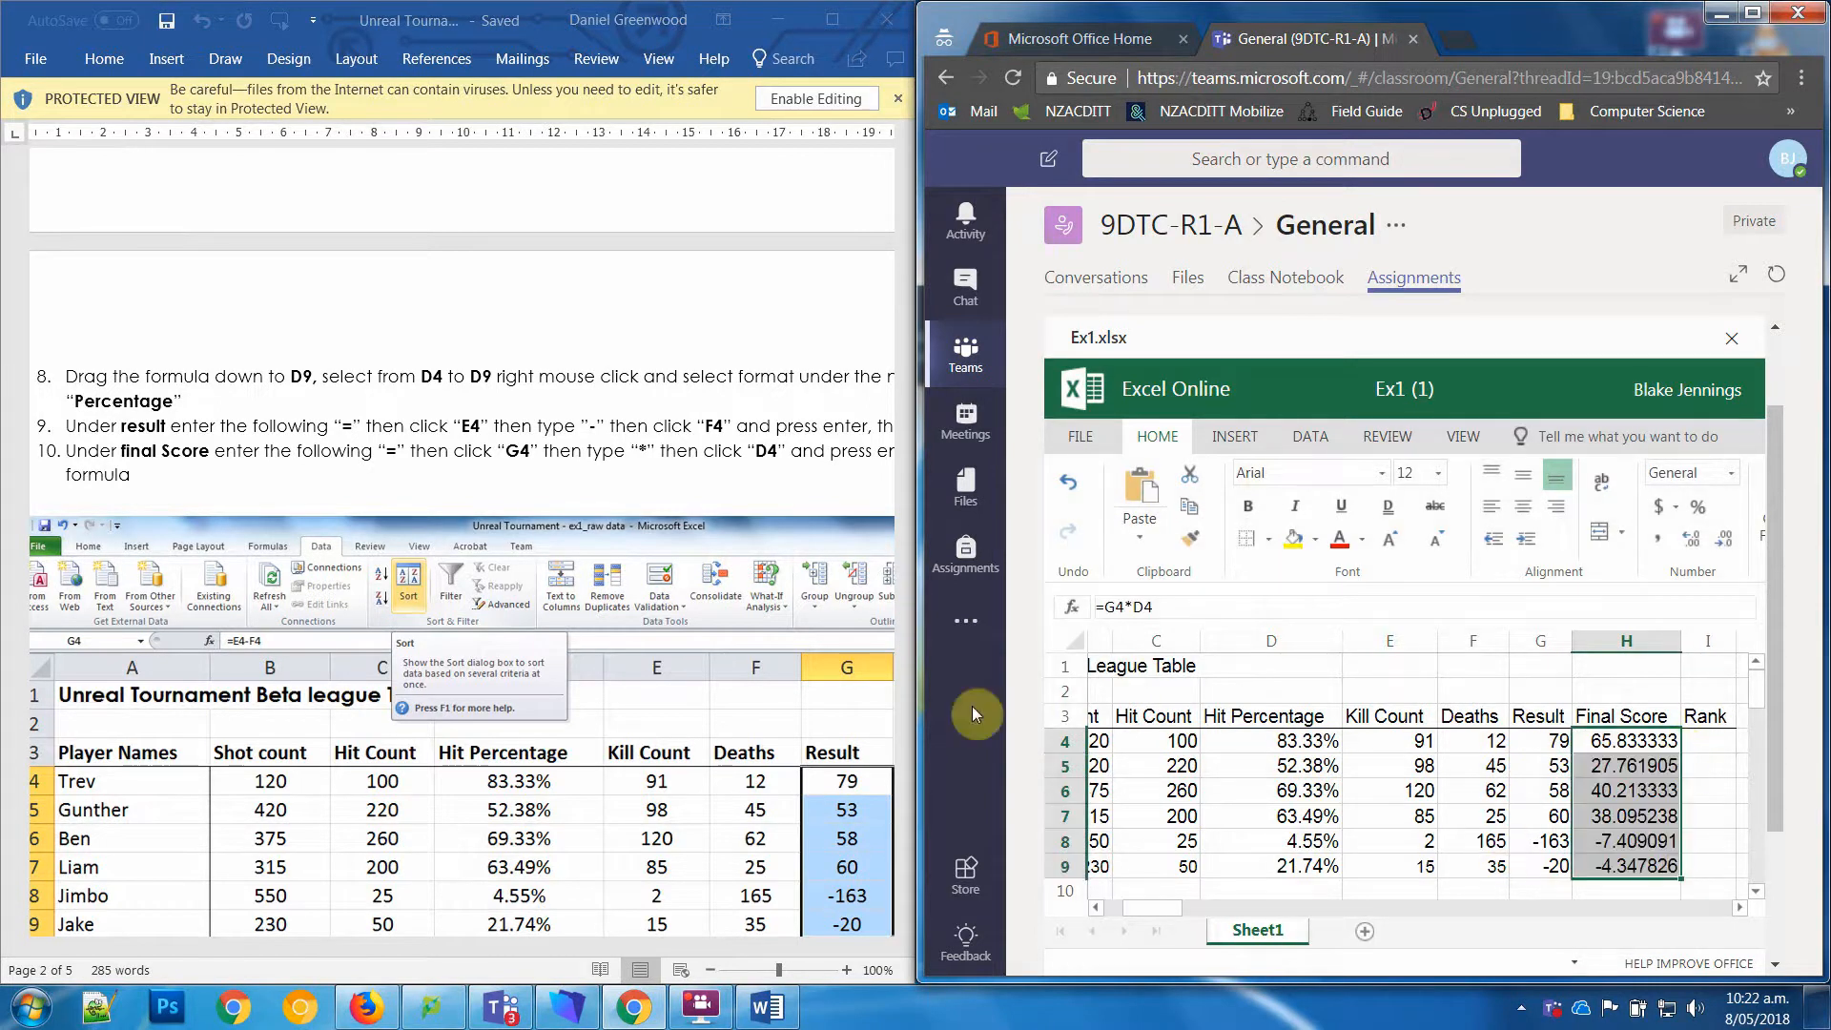
Step: To match the worksheet's sample table, format the final scores in H4 to H9 as Number with 0 decimal places
{"action": "left_click", "coordinate": [818, 498]}
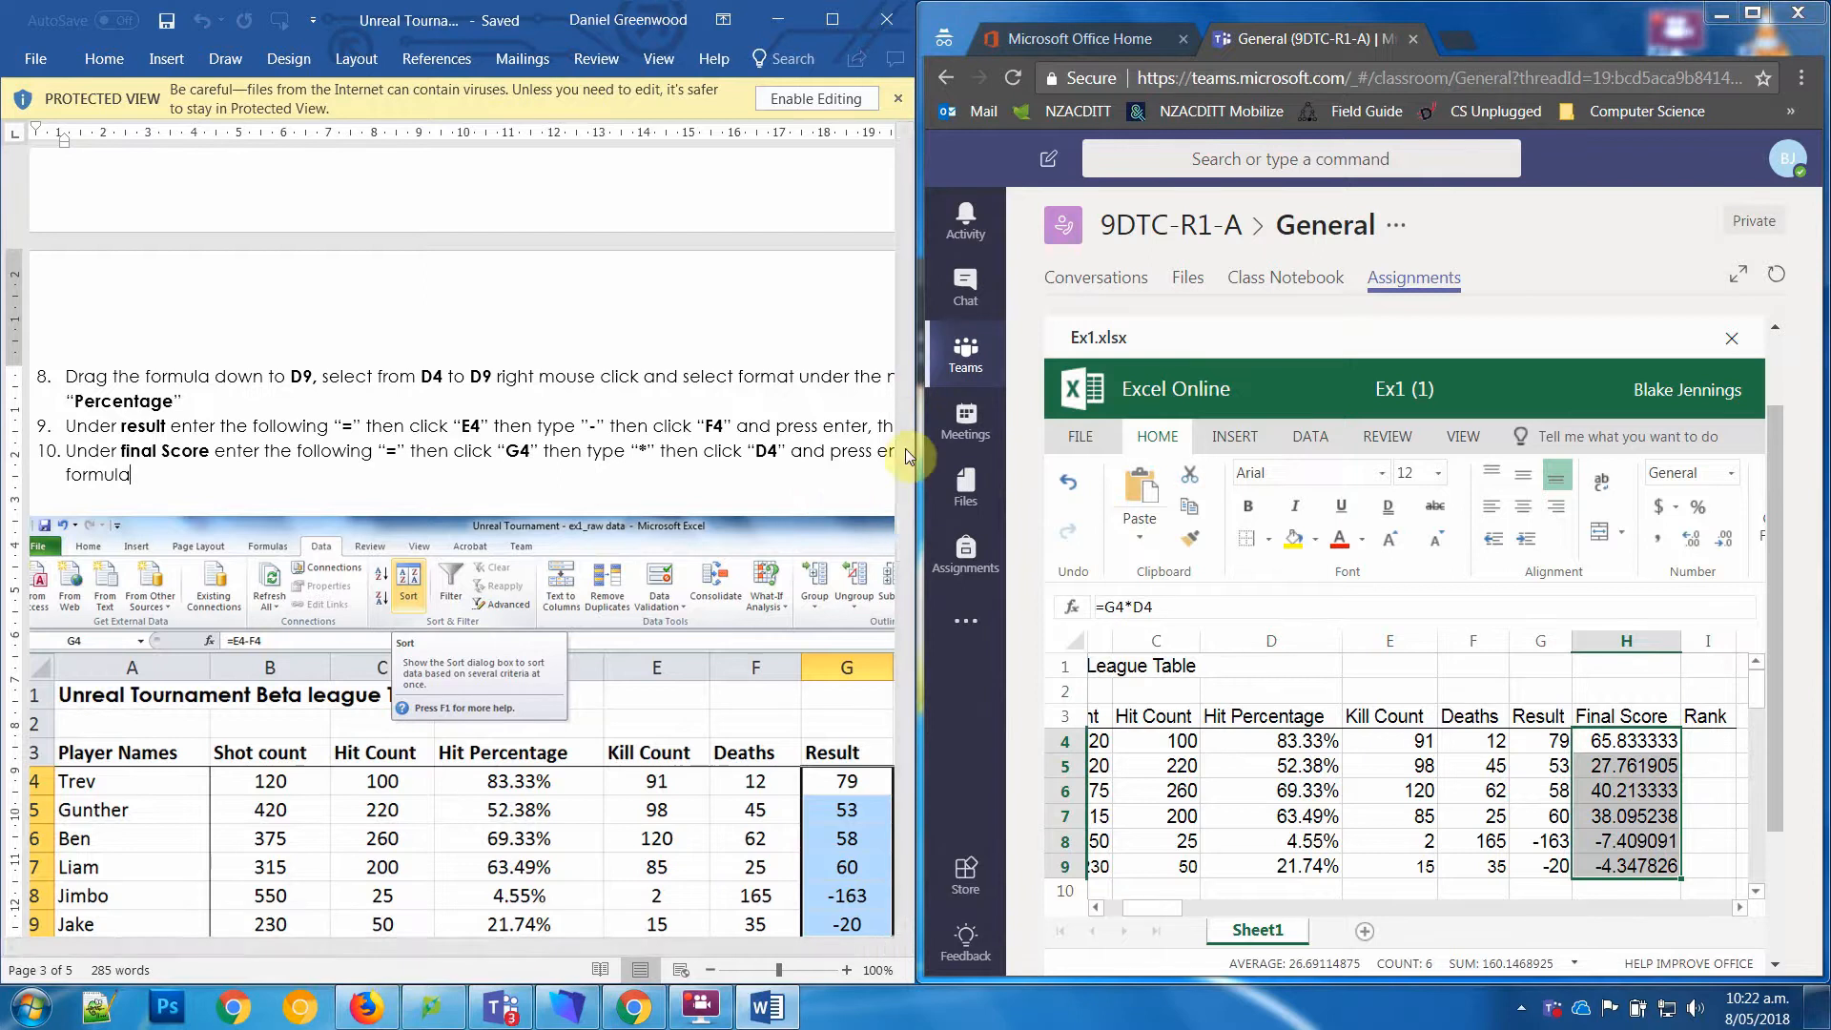
{"action": "scroll", "coordinate": [907, 467], "scroll_direction": "down", "scroll_amount": 1}
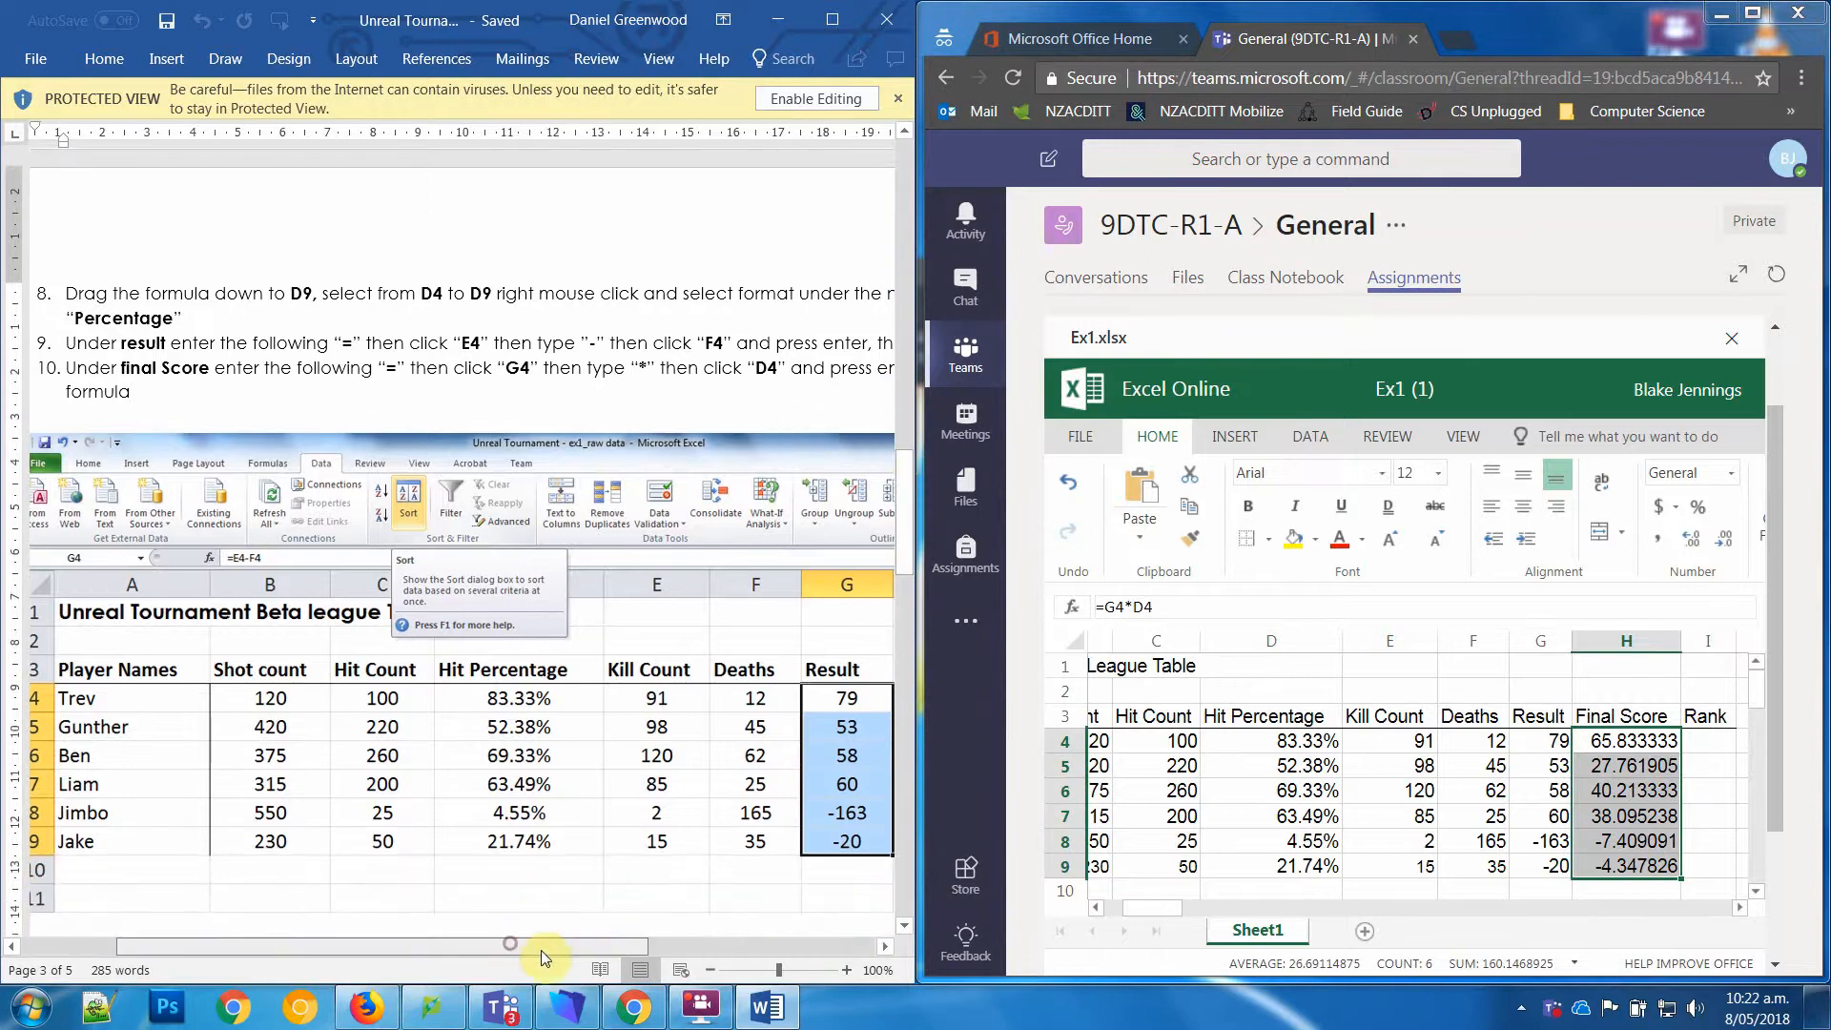
{"action": "mouse_move", "coordinate": [541, 950]}
{"action": "left_mouse_down"}
{"action": "mouse_move", "coordinate": [705, 949]}
{"action": "mouse_move", "coordinate": [529, 953]}
{"action": "left_mouse_up"}
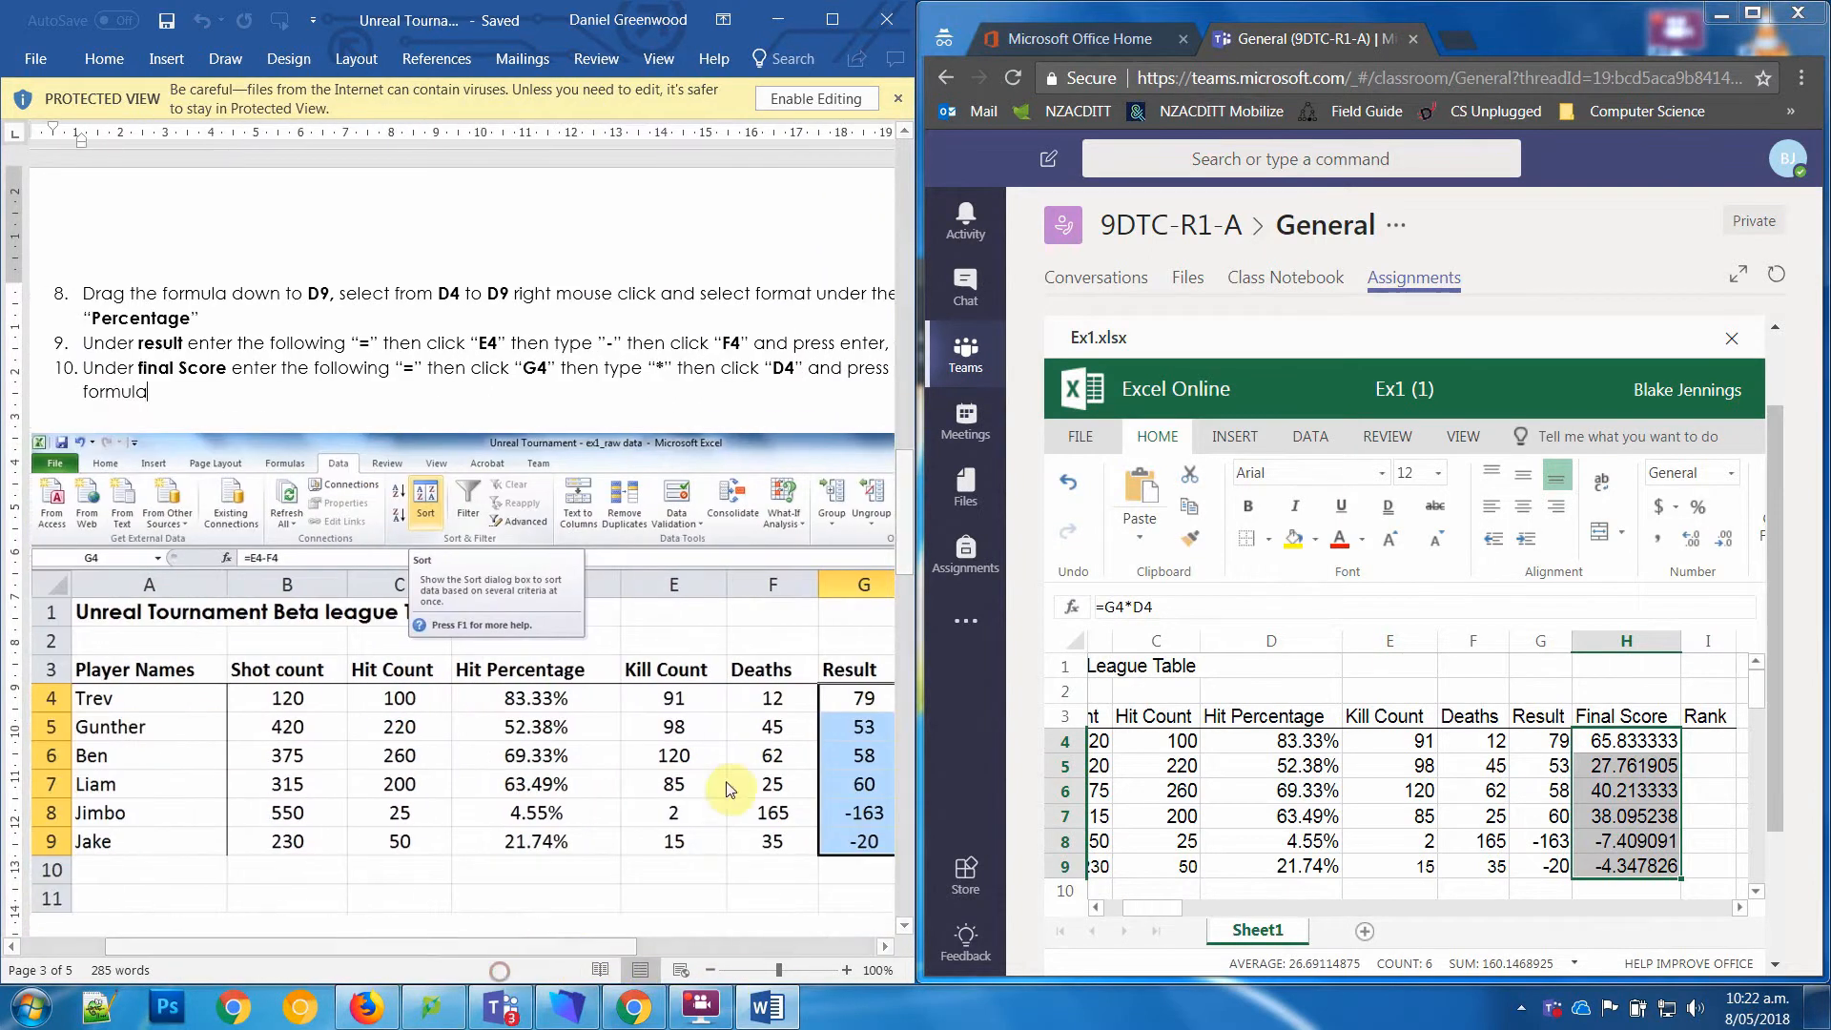
{"action": "left_click", "coordinate": [710, 970]}
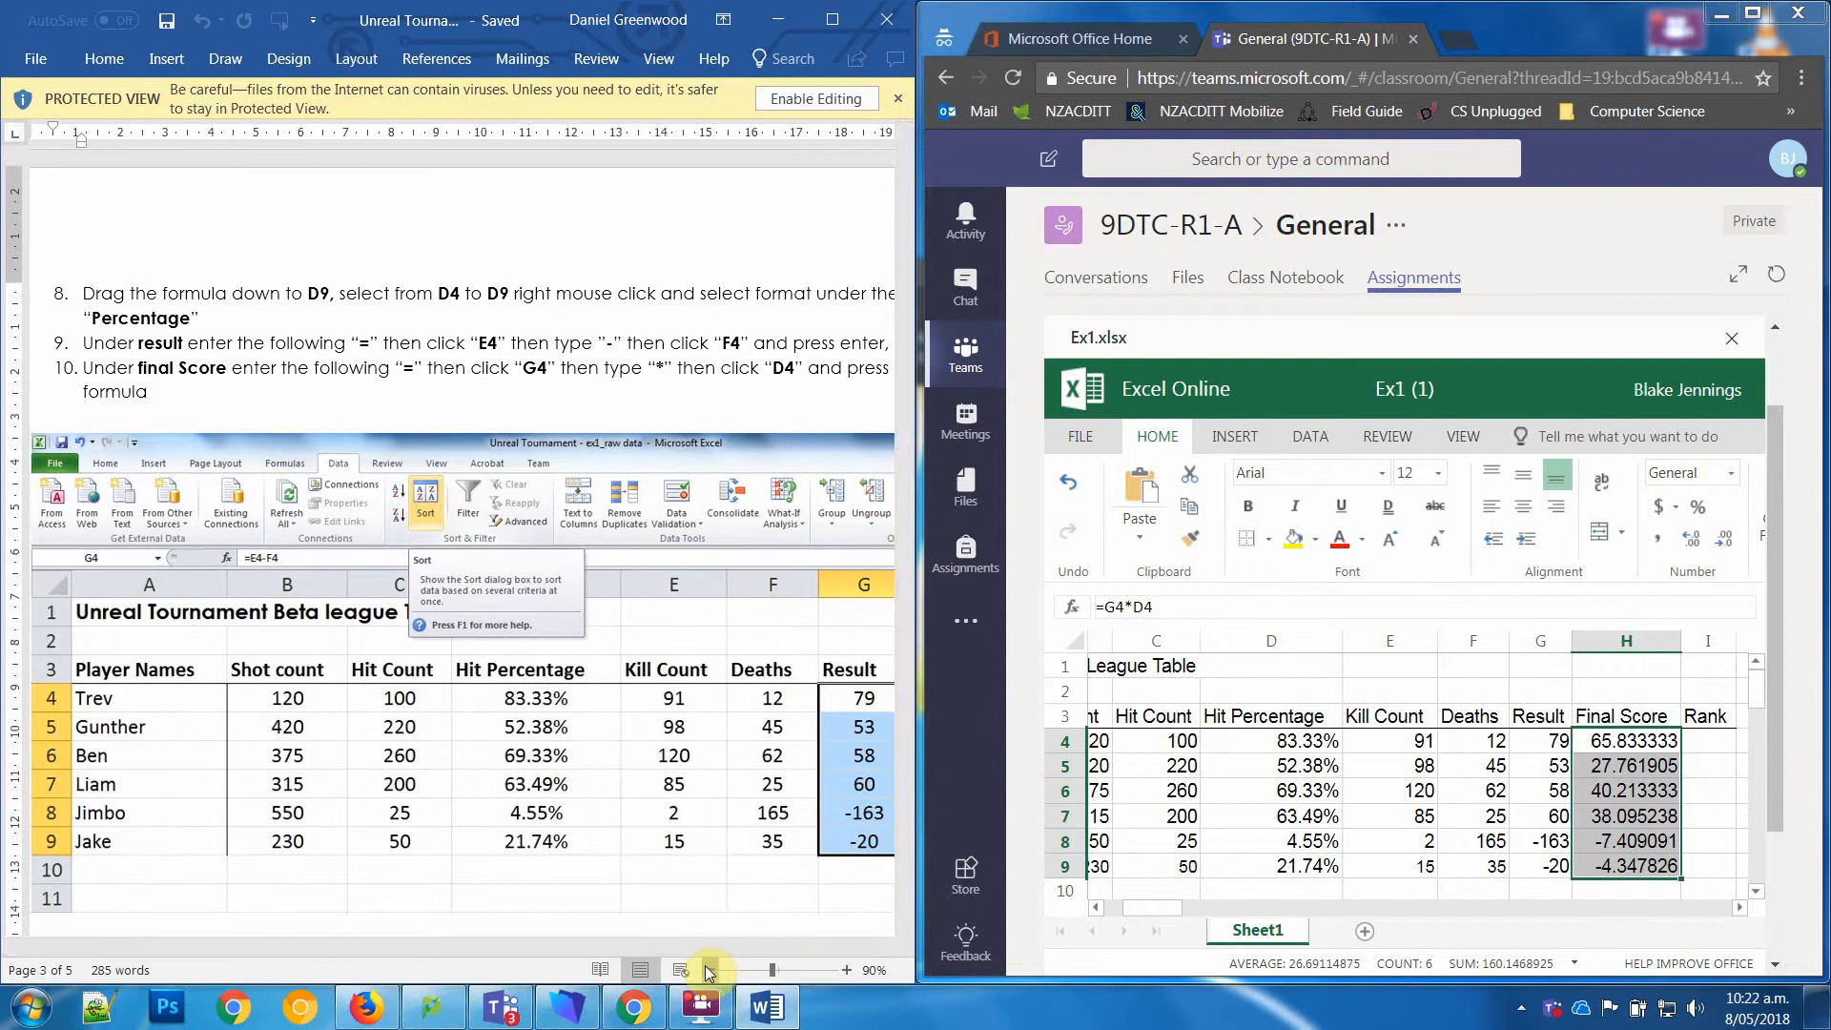
{"action": "left_click", "coordinate": [708, 968]}
{"action": "left_click_drag", "start_coordinate": [907, 494], "coordinate": [900, 575]}
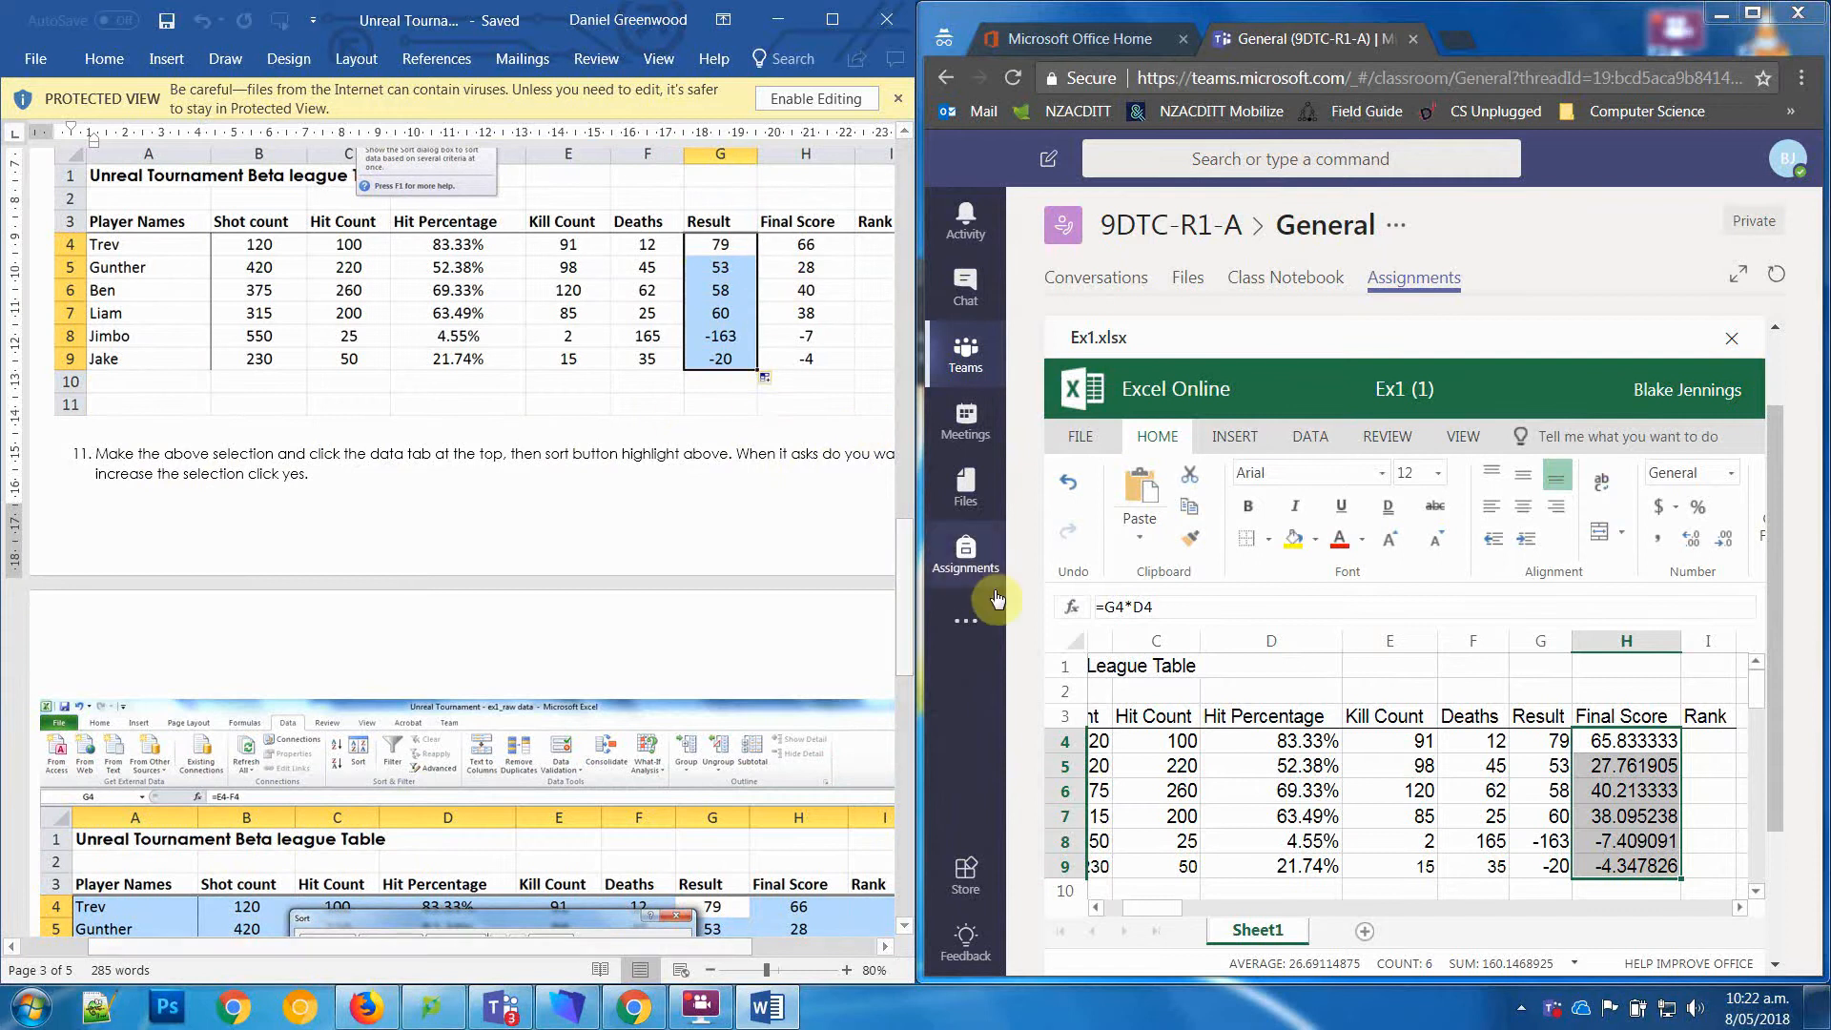
{"action": "right_click", "coordinate": [1614, 753]}
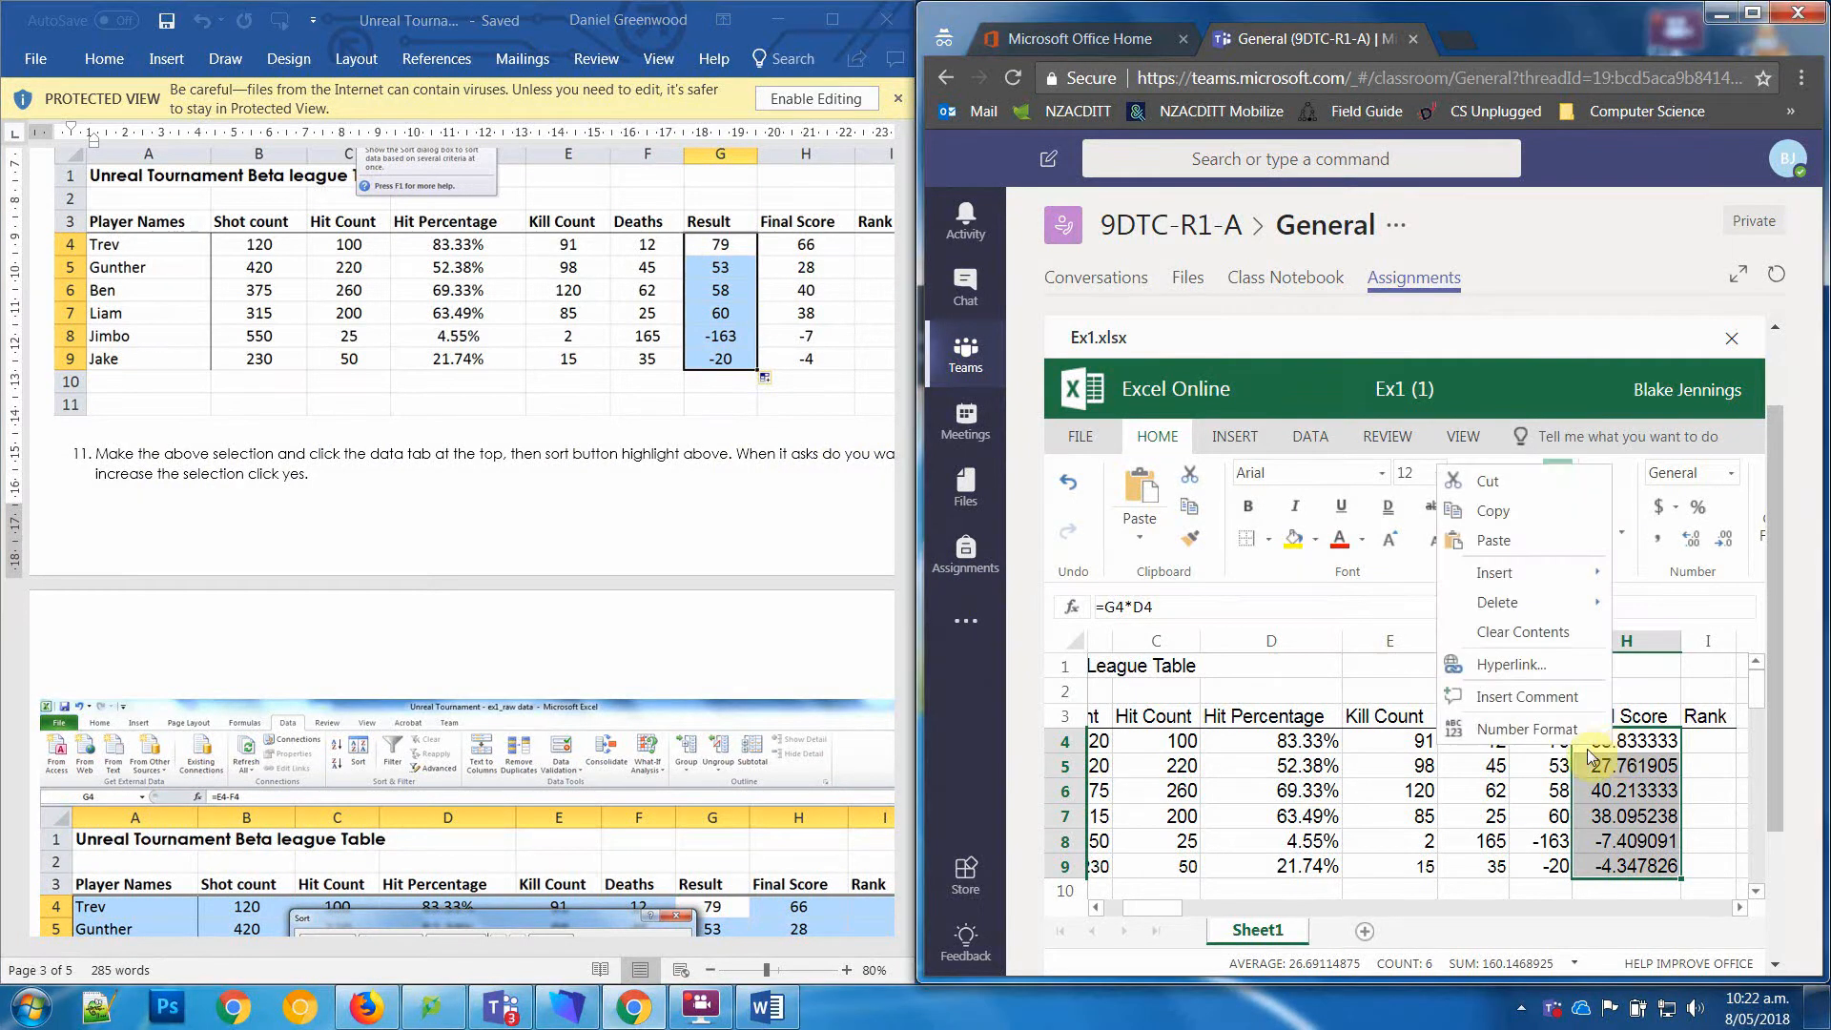
{"action": "left_click", "coordinate": [1551, 728]}
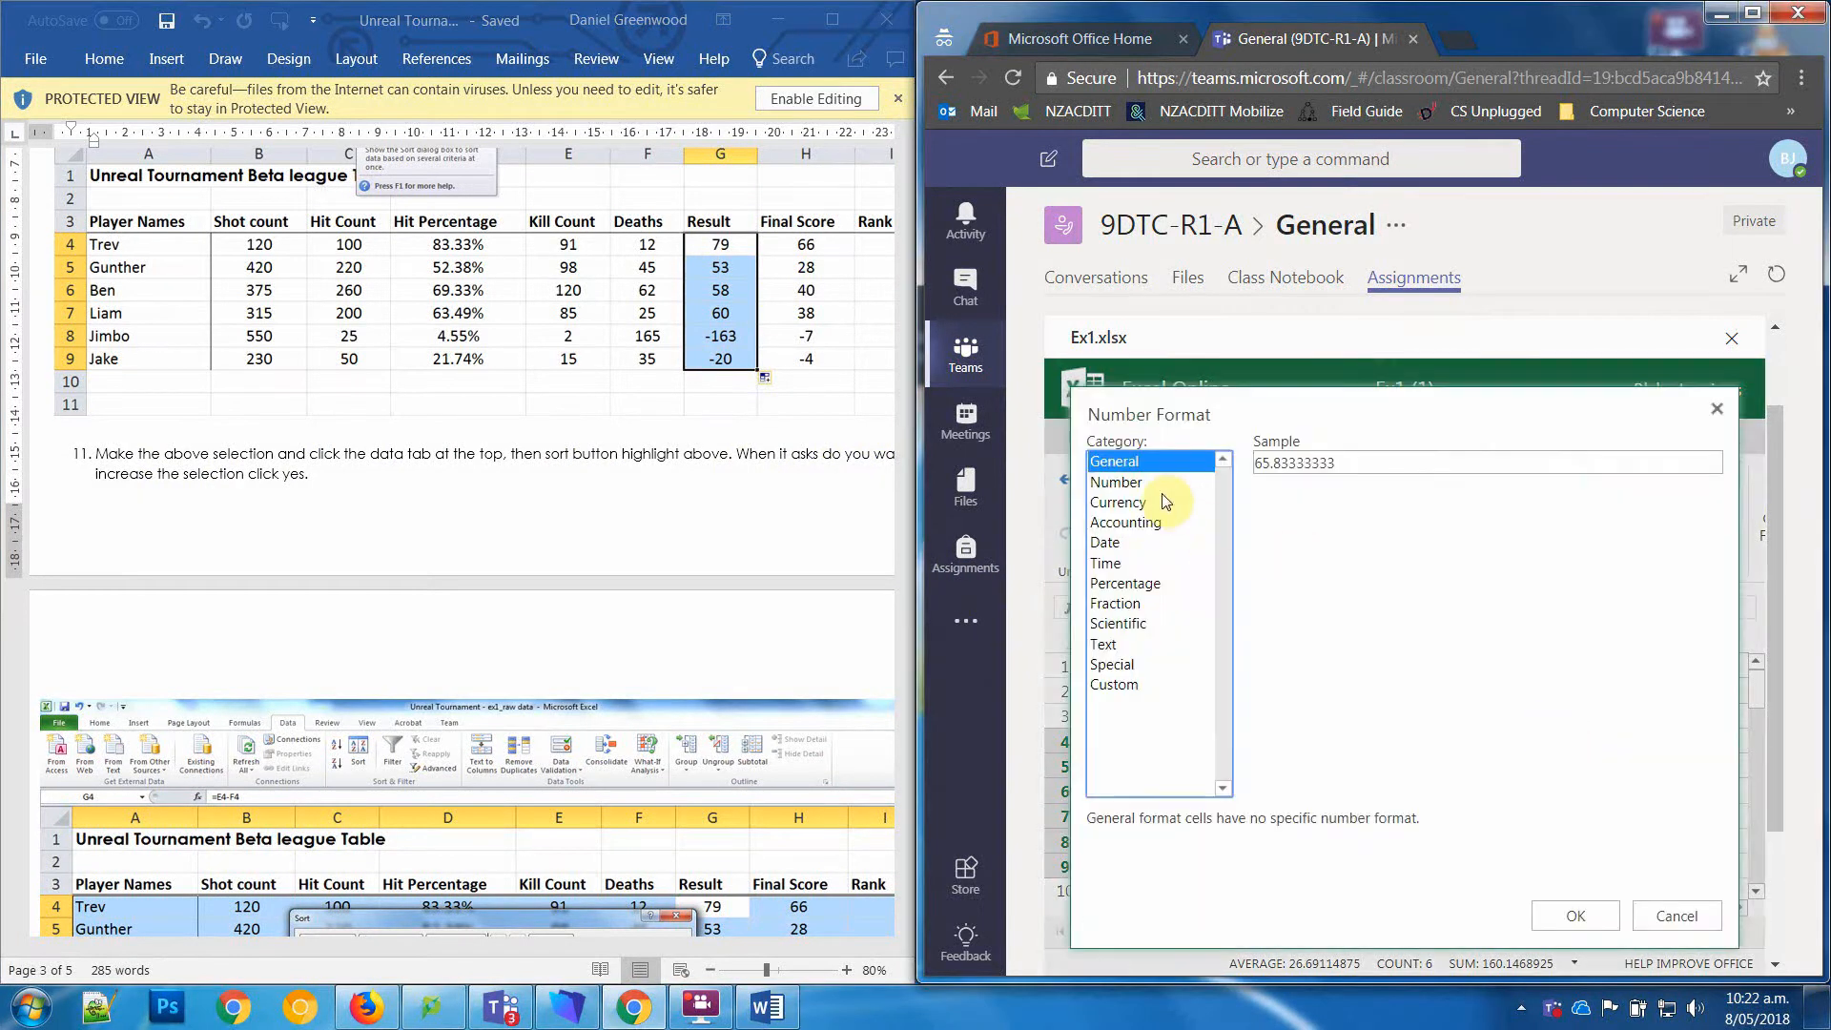
{"action": "left_click", "coordinate": [1130, 481]}
{"action": "left_click", "coordinate": [1392, 495]}
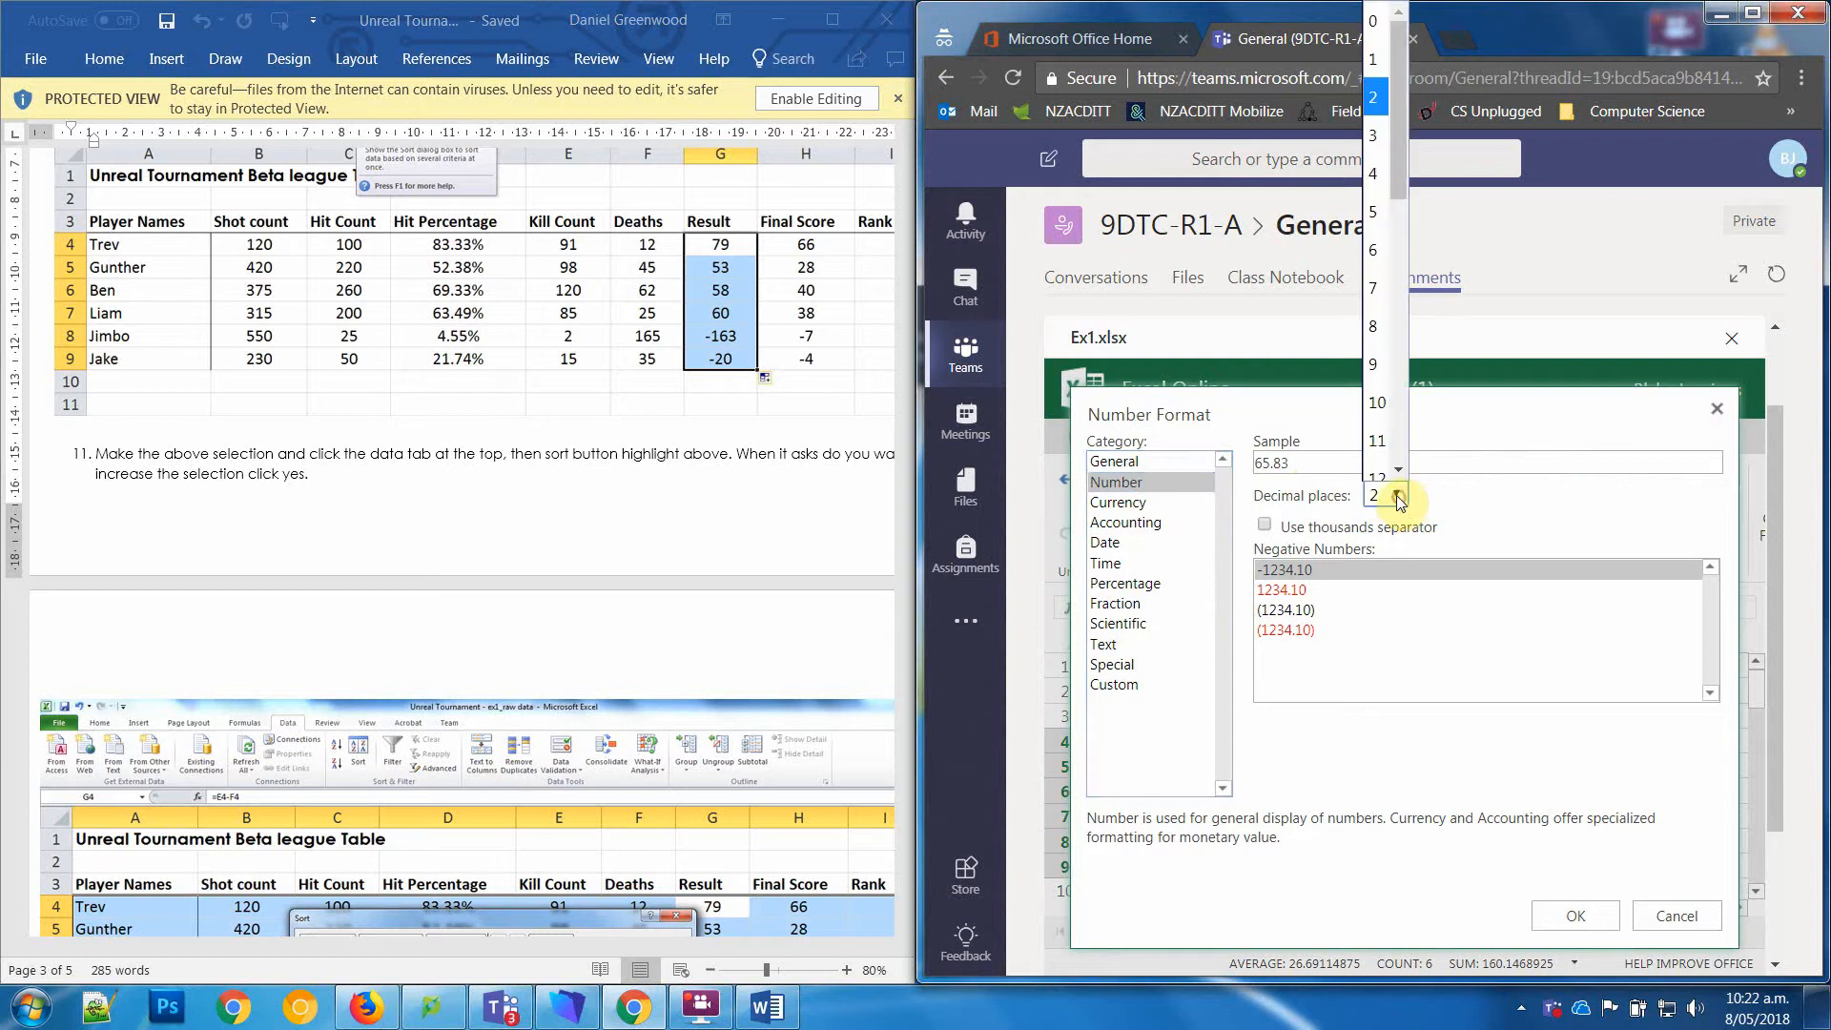
{"action": "left_click", "coordinate": [1378, 15]}
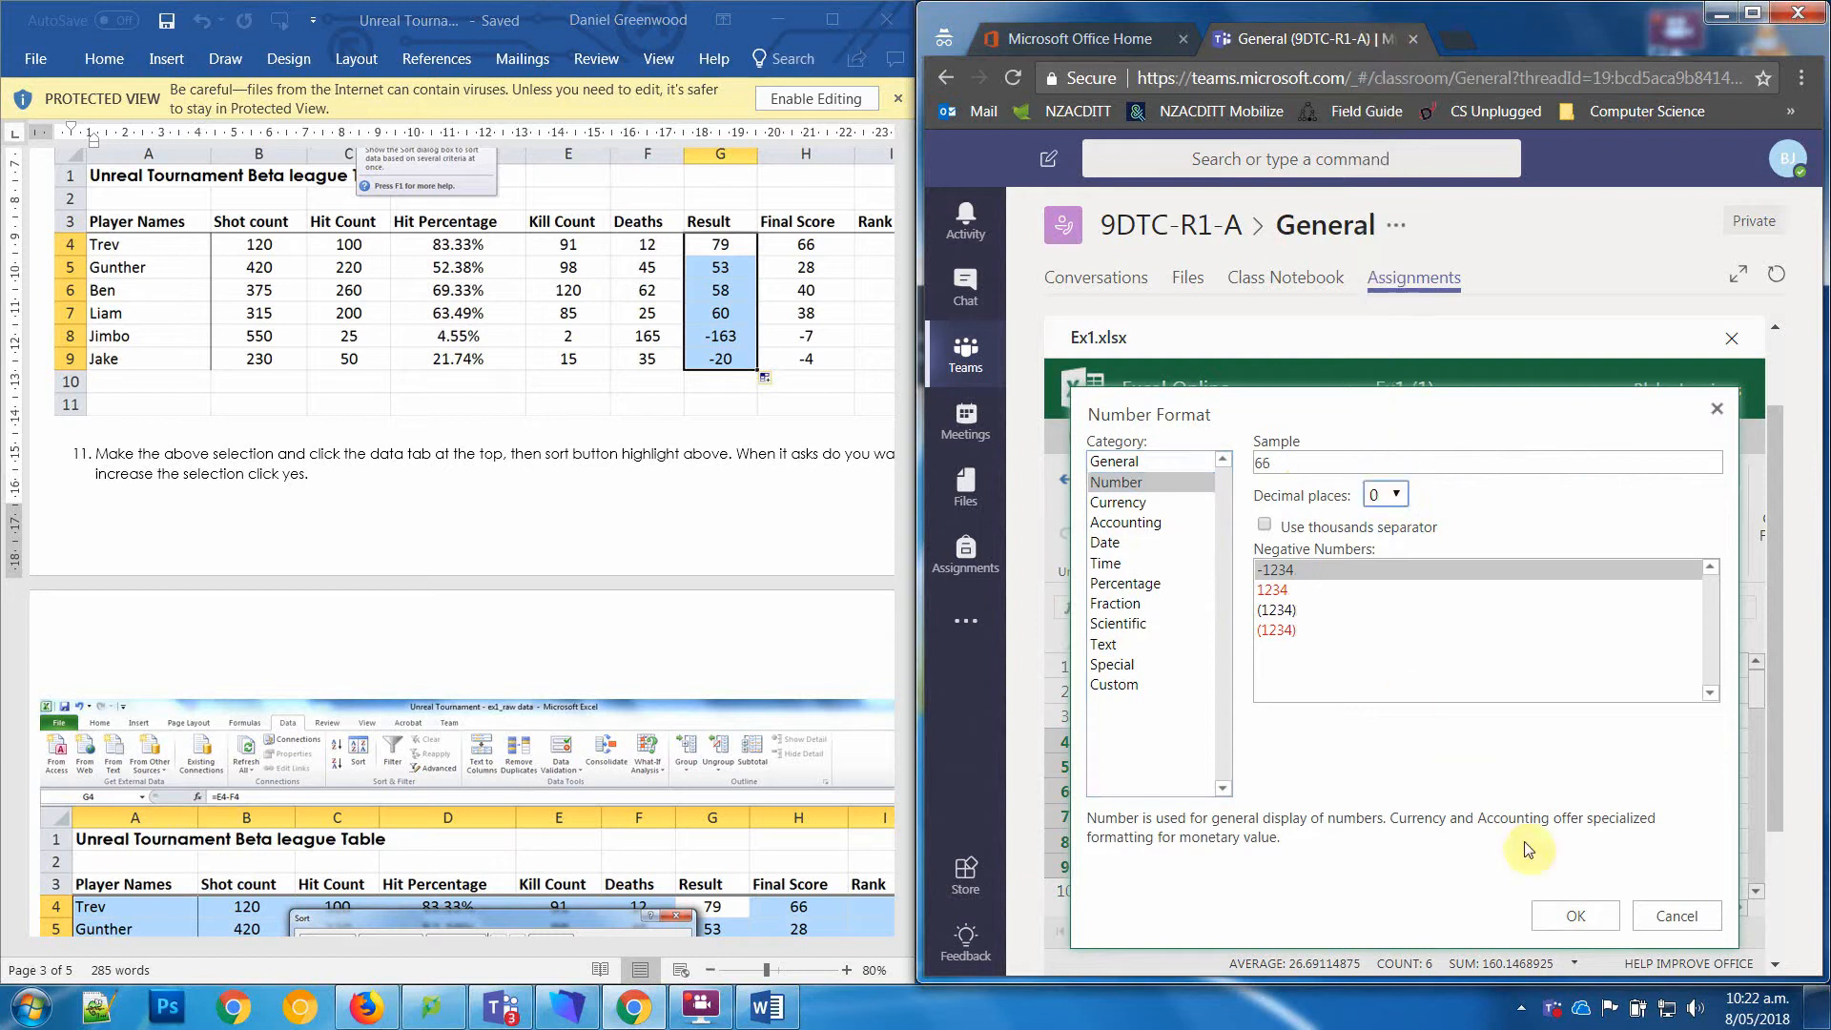
{"action": "left_click", "coordinate": [1573, 915]}
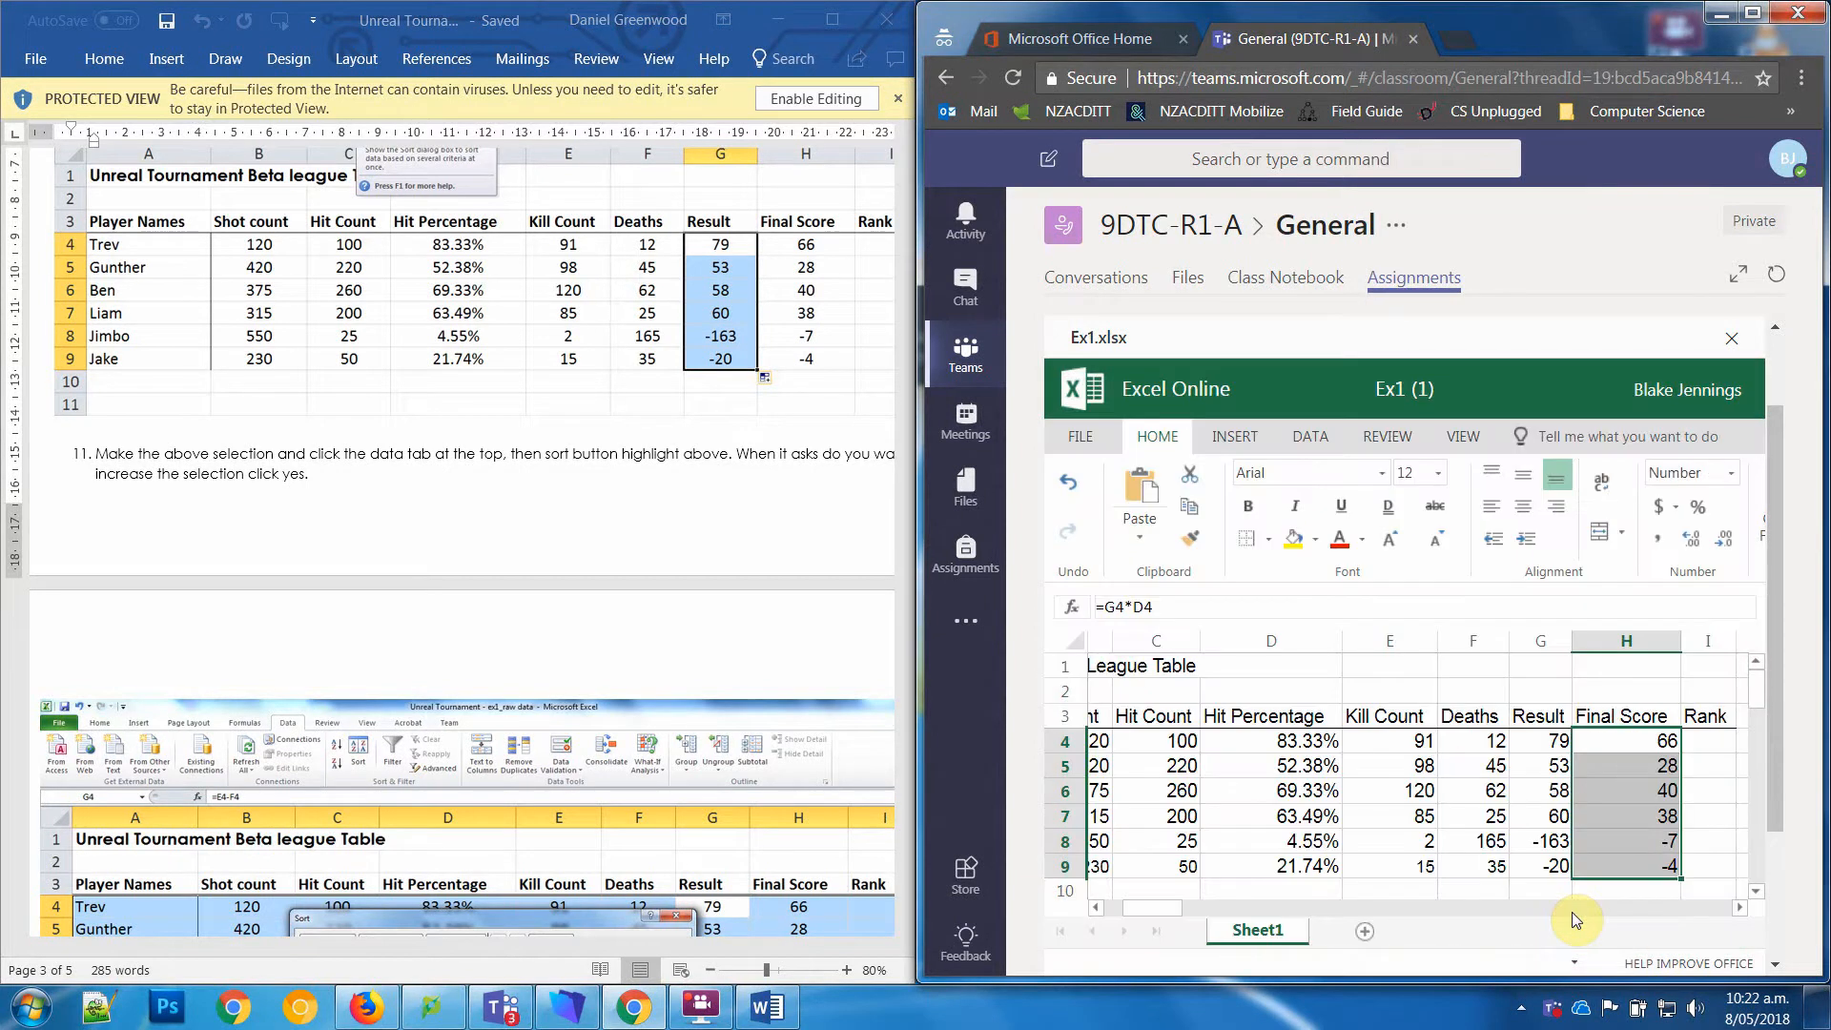
{"action": "left_click", "coordinate": [1707, 741]}
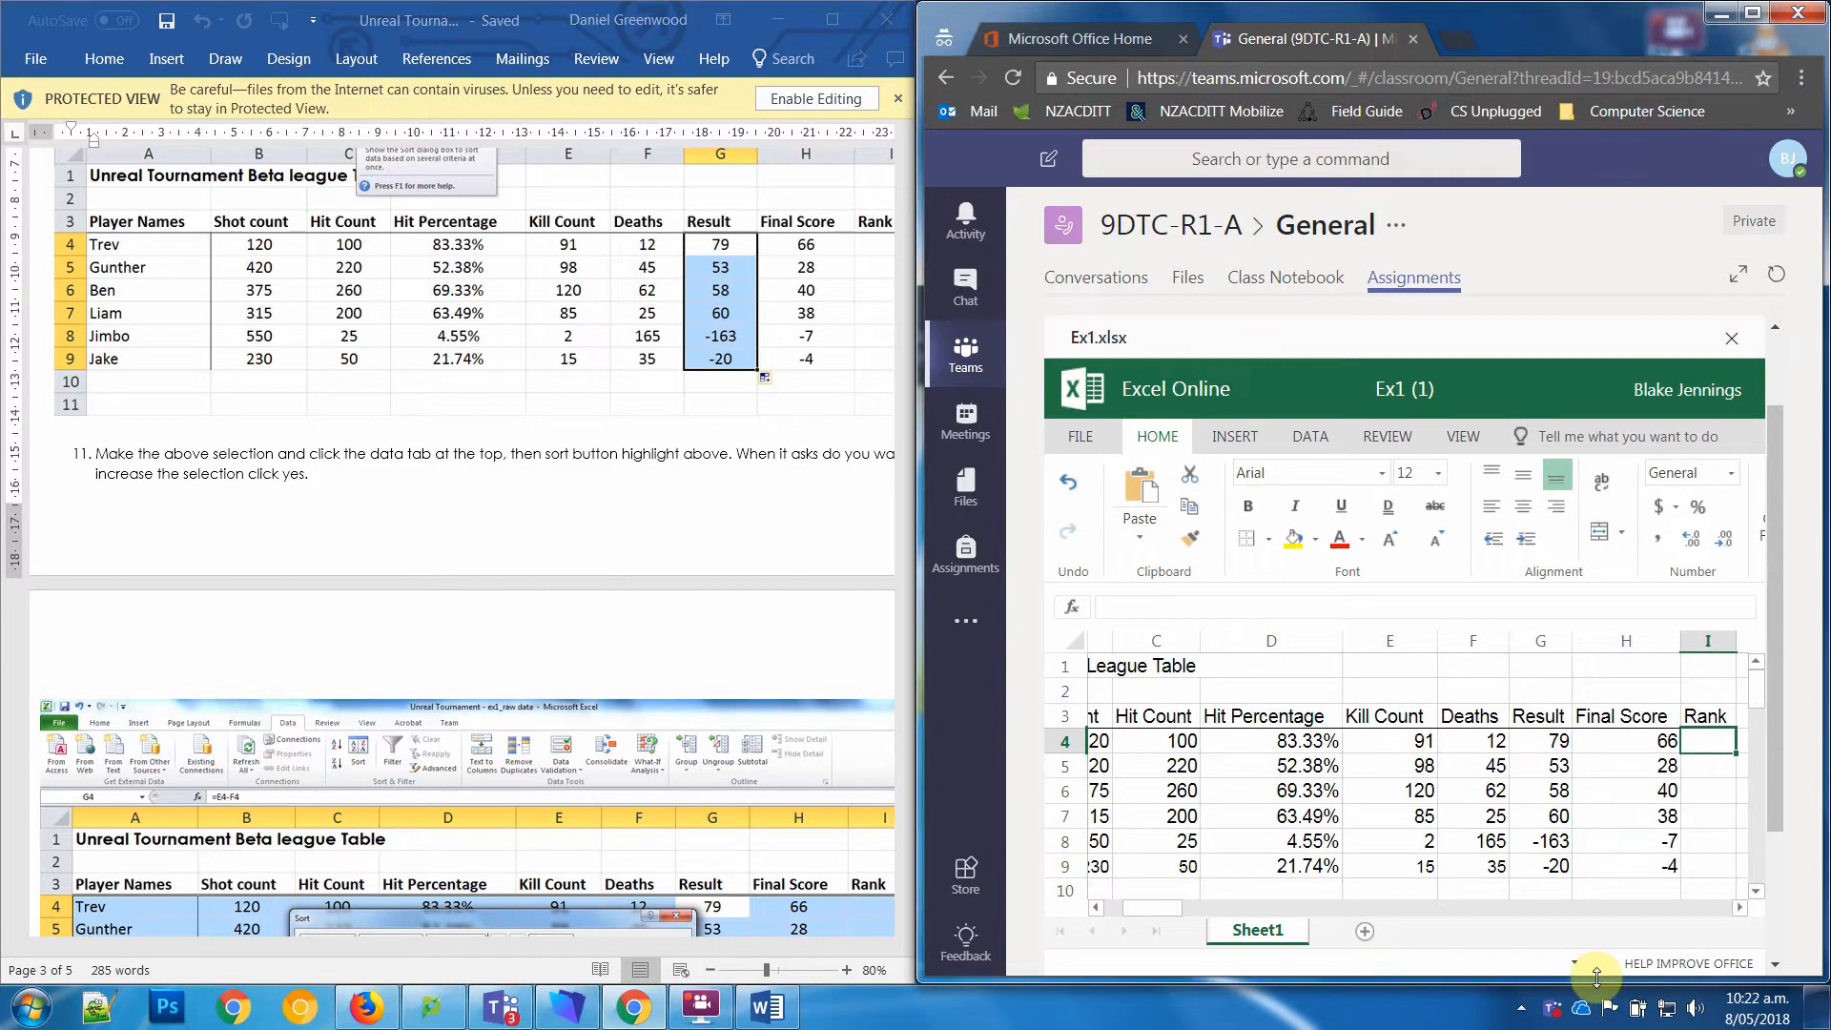
{"action": "key", "text": "Right"}
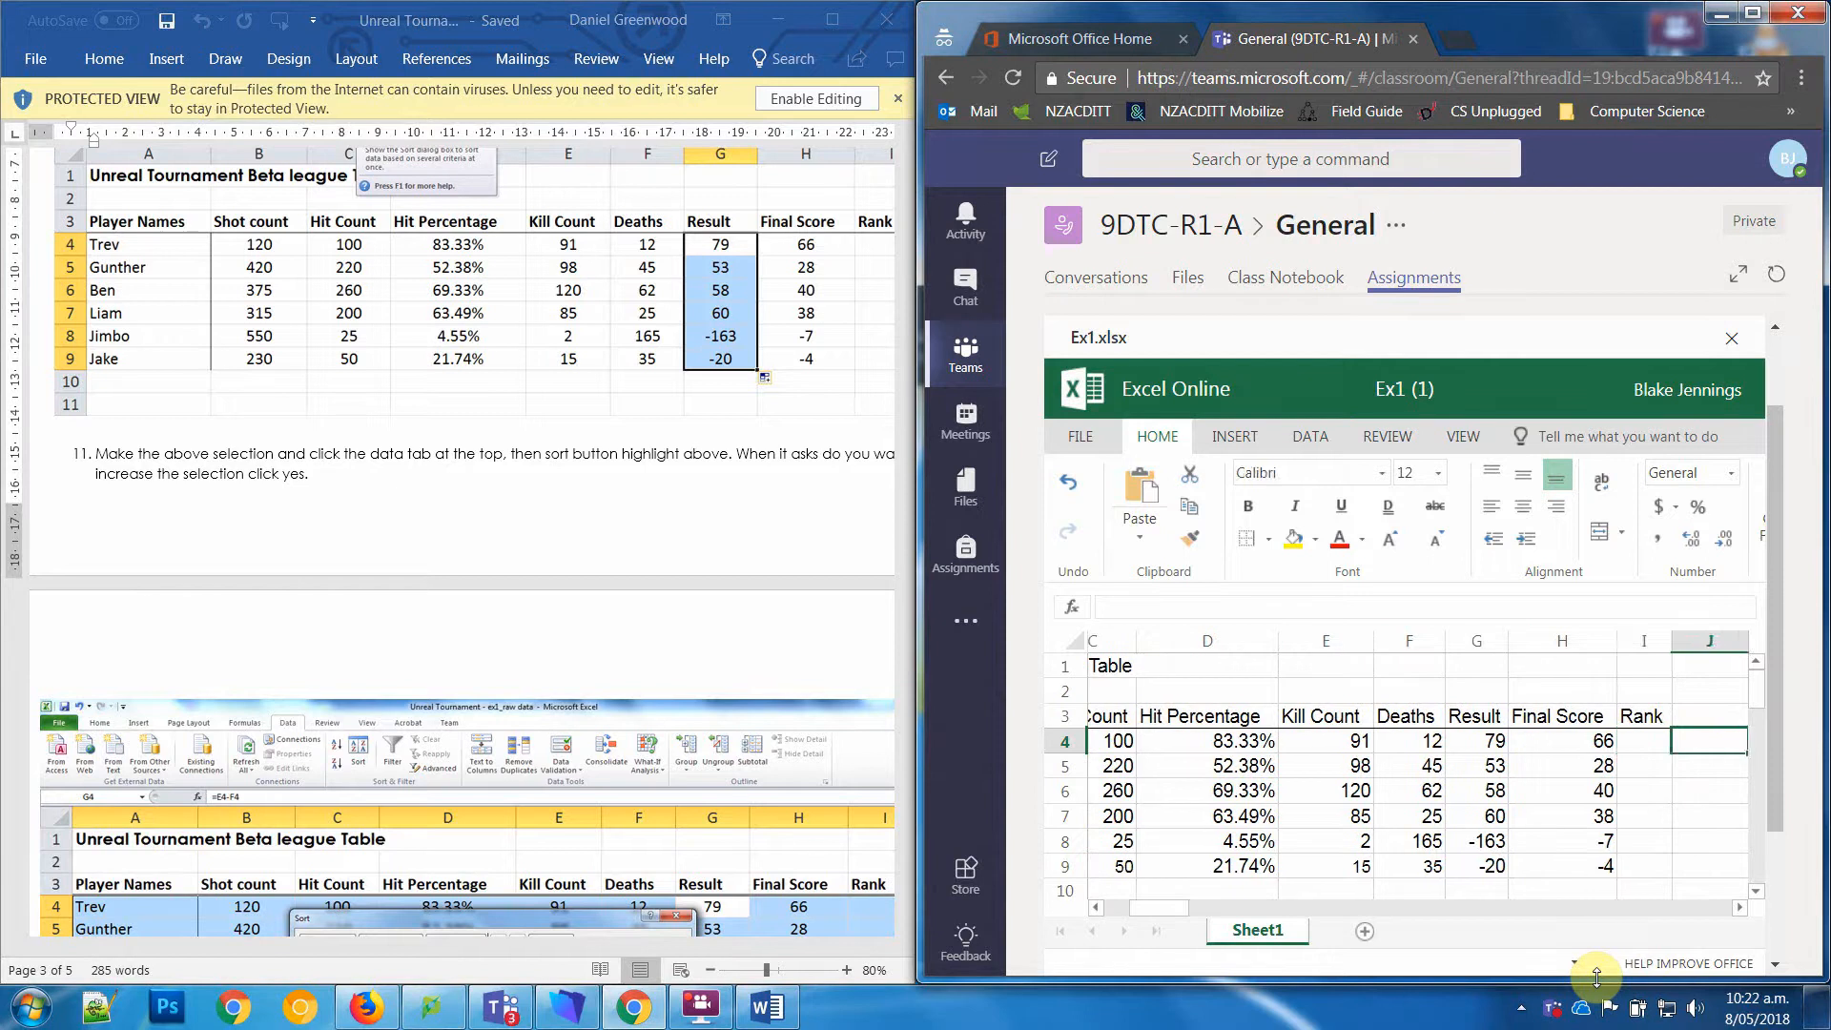
{"action": "key", "text": "Left"}
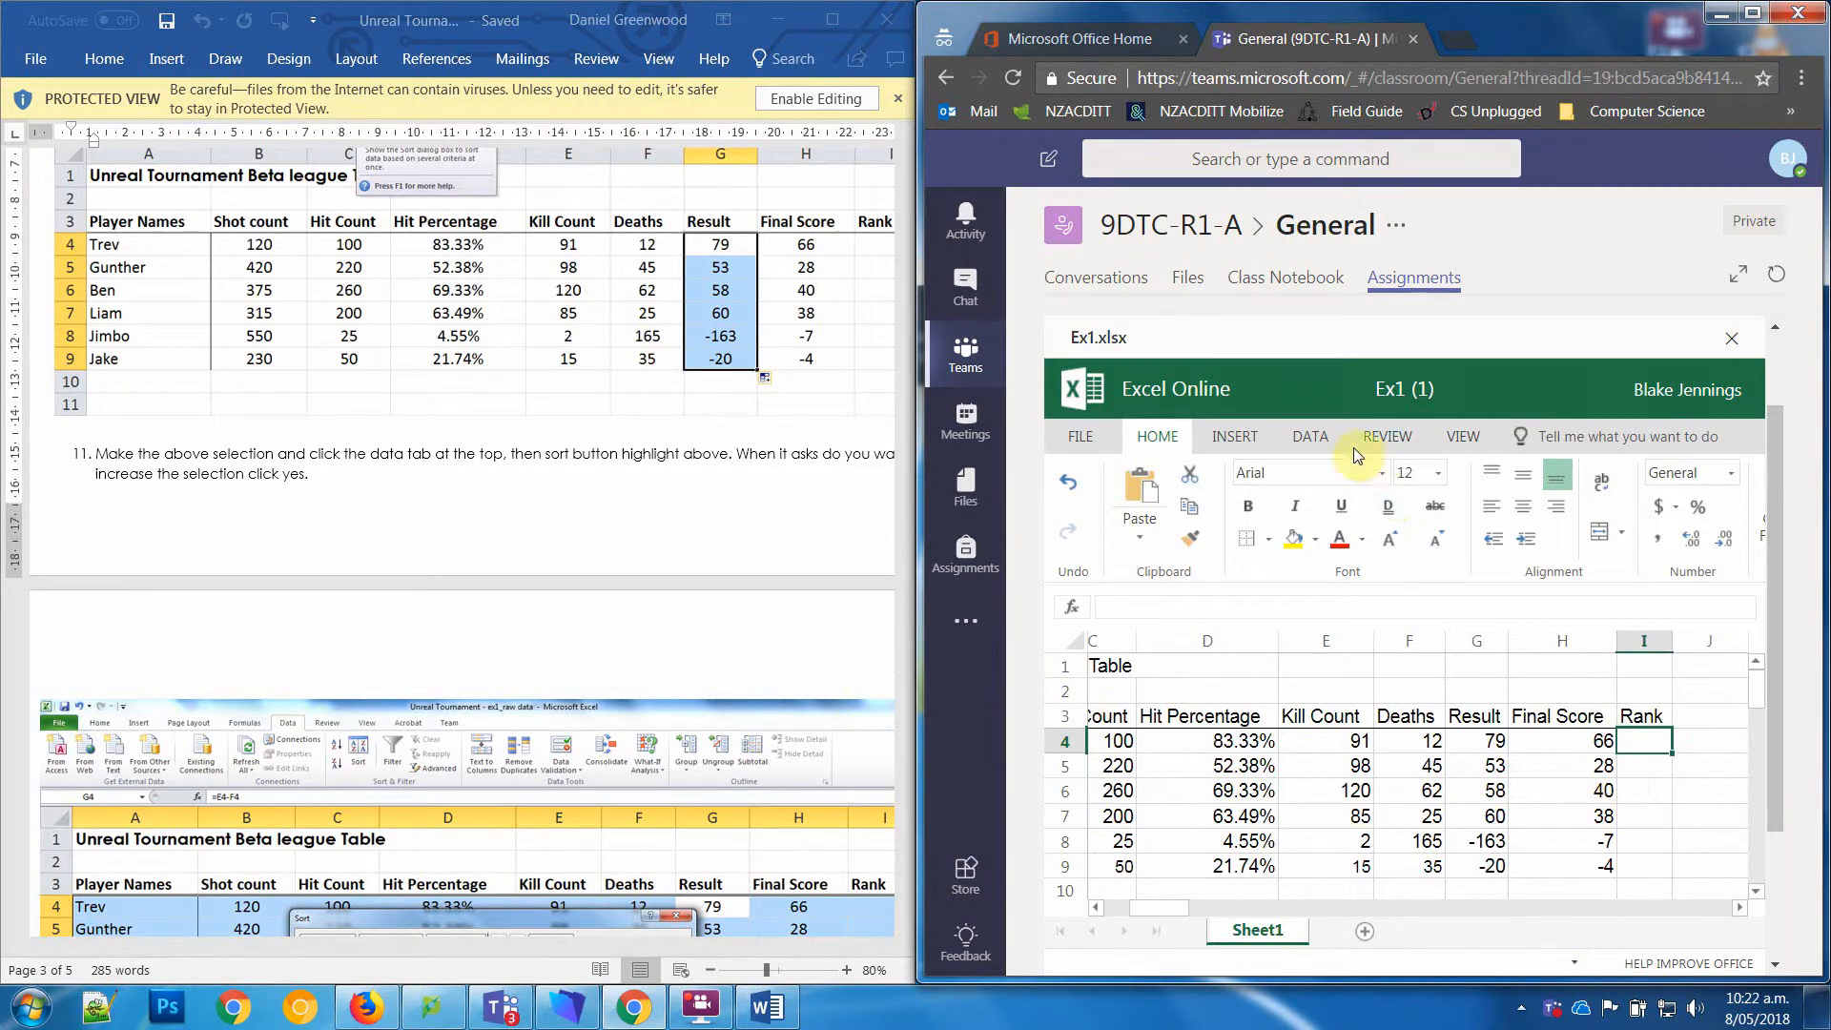
Step: Try to sort only the Final Score cells H4 to H9 in descending order
{"action": "left_click", "coordinate": [1311, 444]}
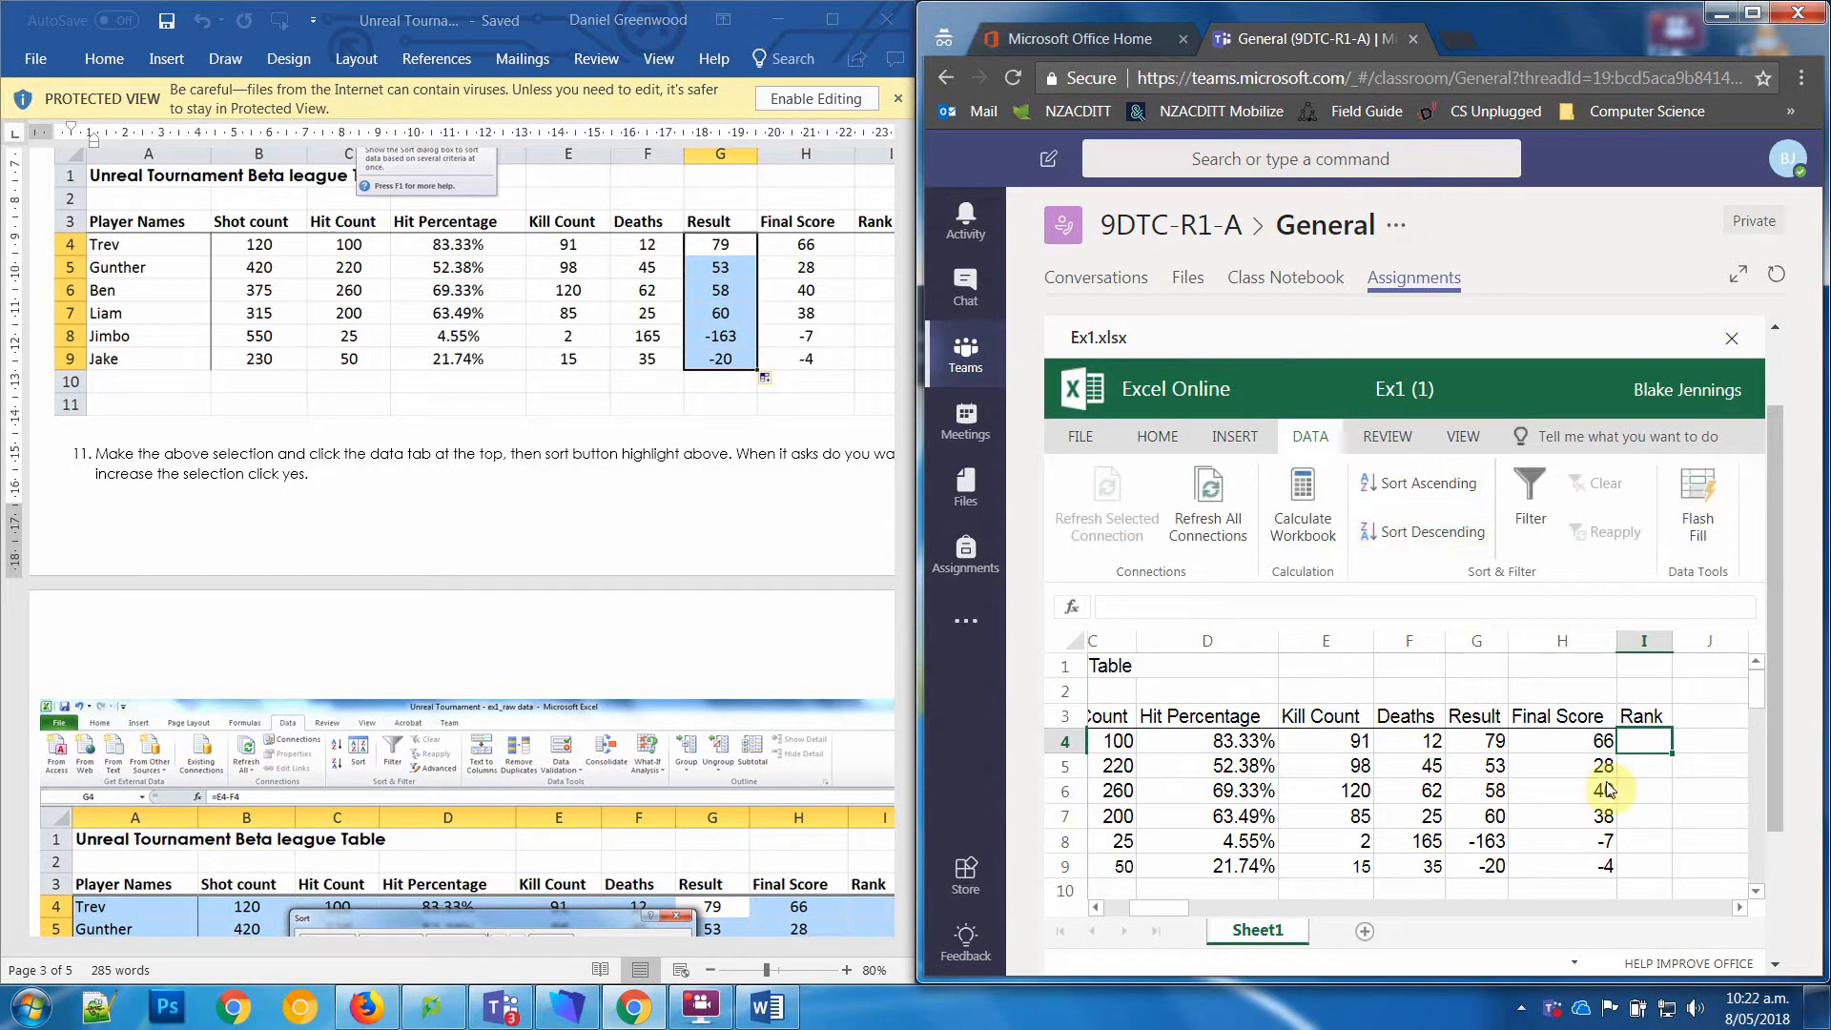
{"action": "left_click_drag", "start_coordinate": [1599, 742], "coordinate": [1579, 875]}
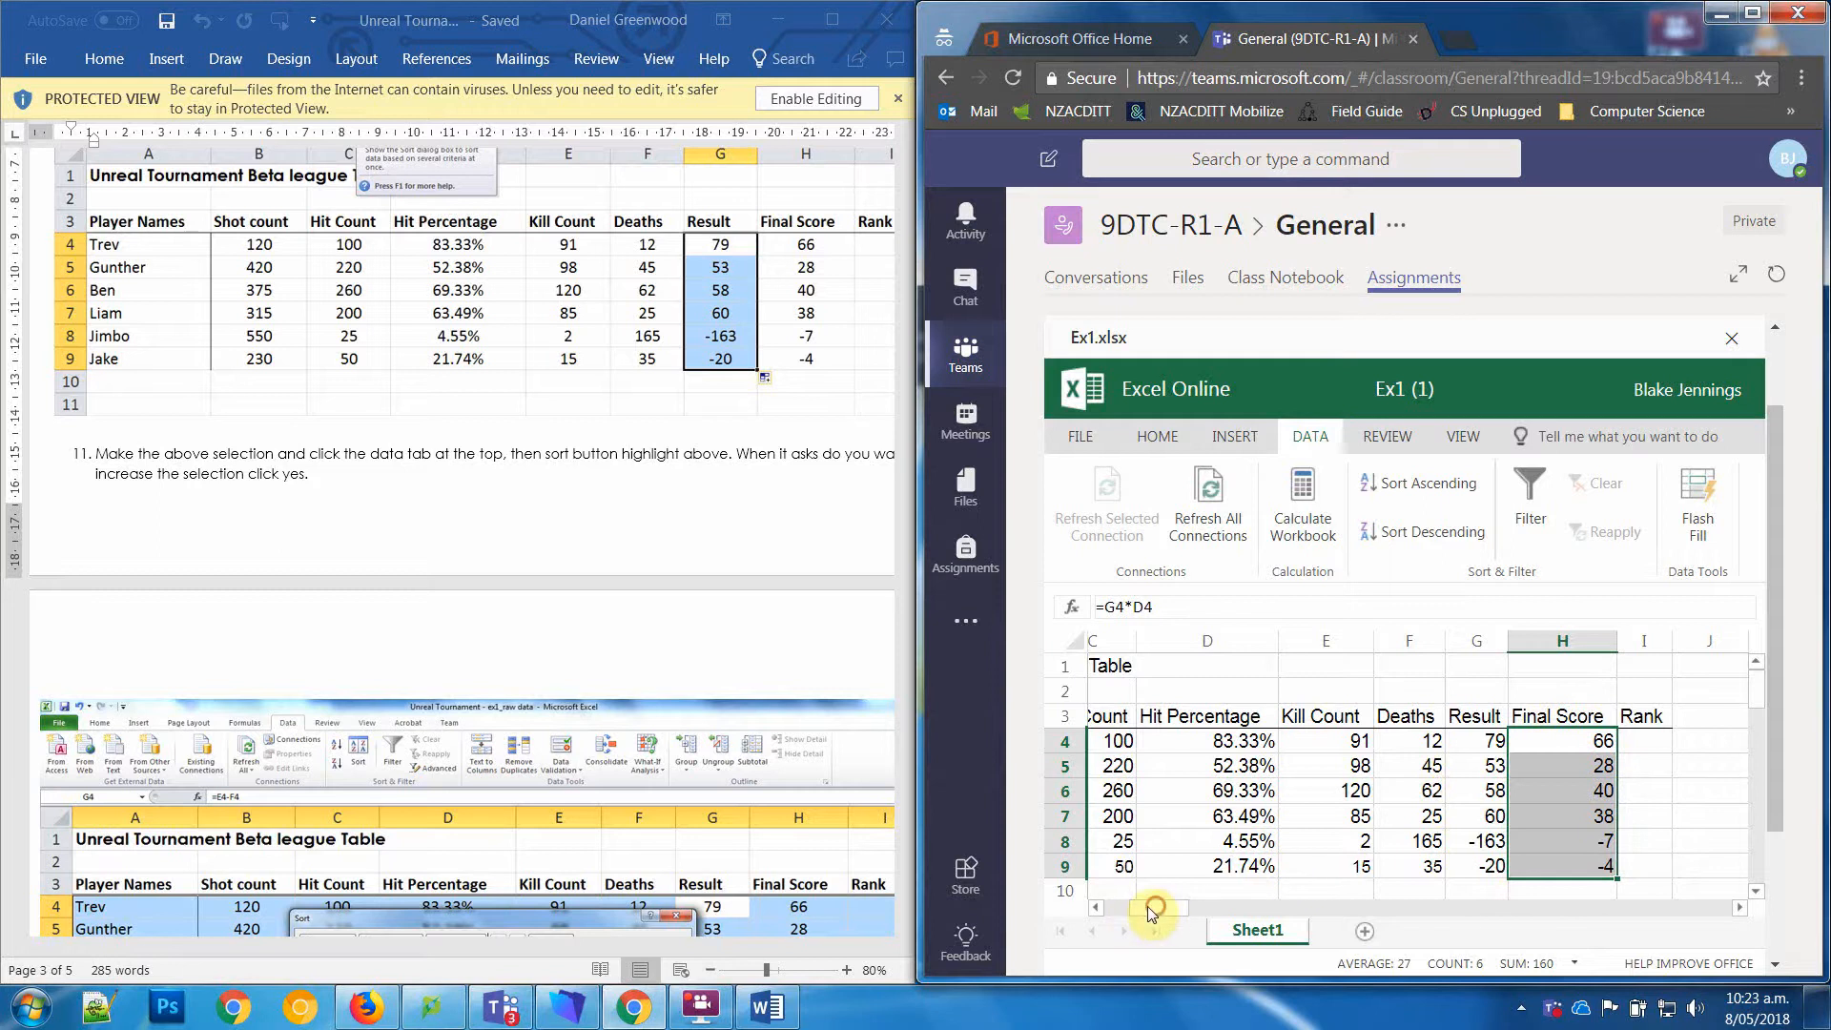
{"action": "left_click_drag", "start_coordinate": [1148, 906], "coordinate": [1117, 904]}
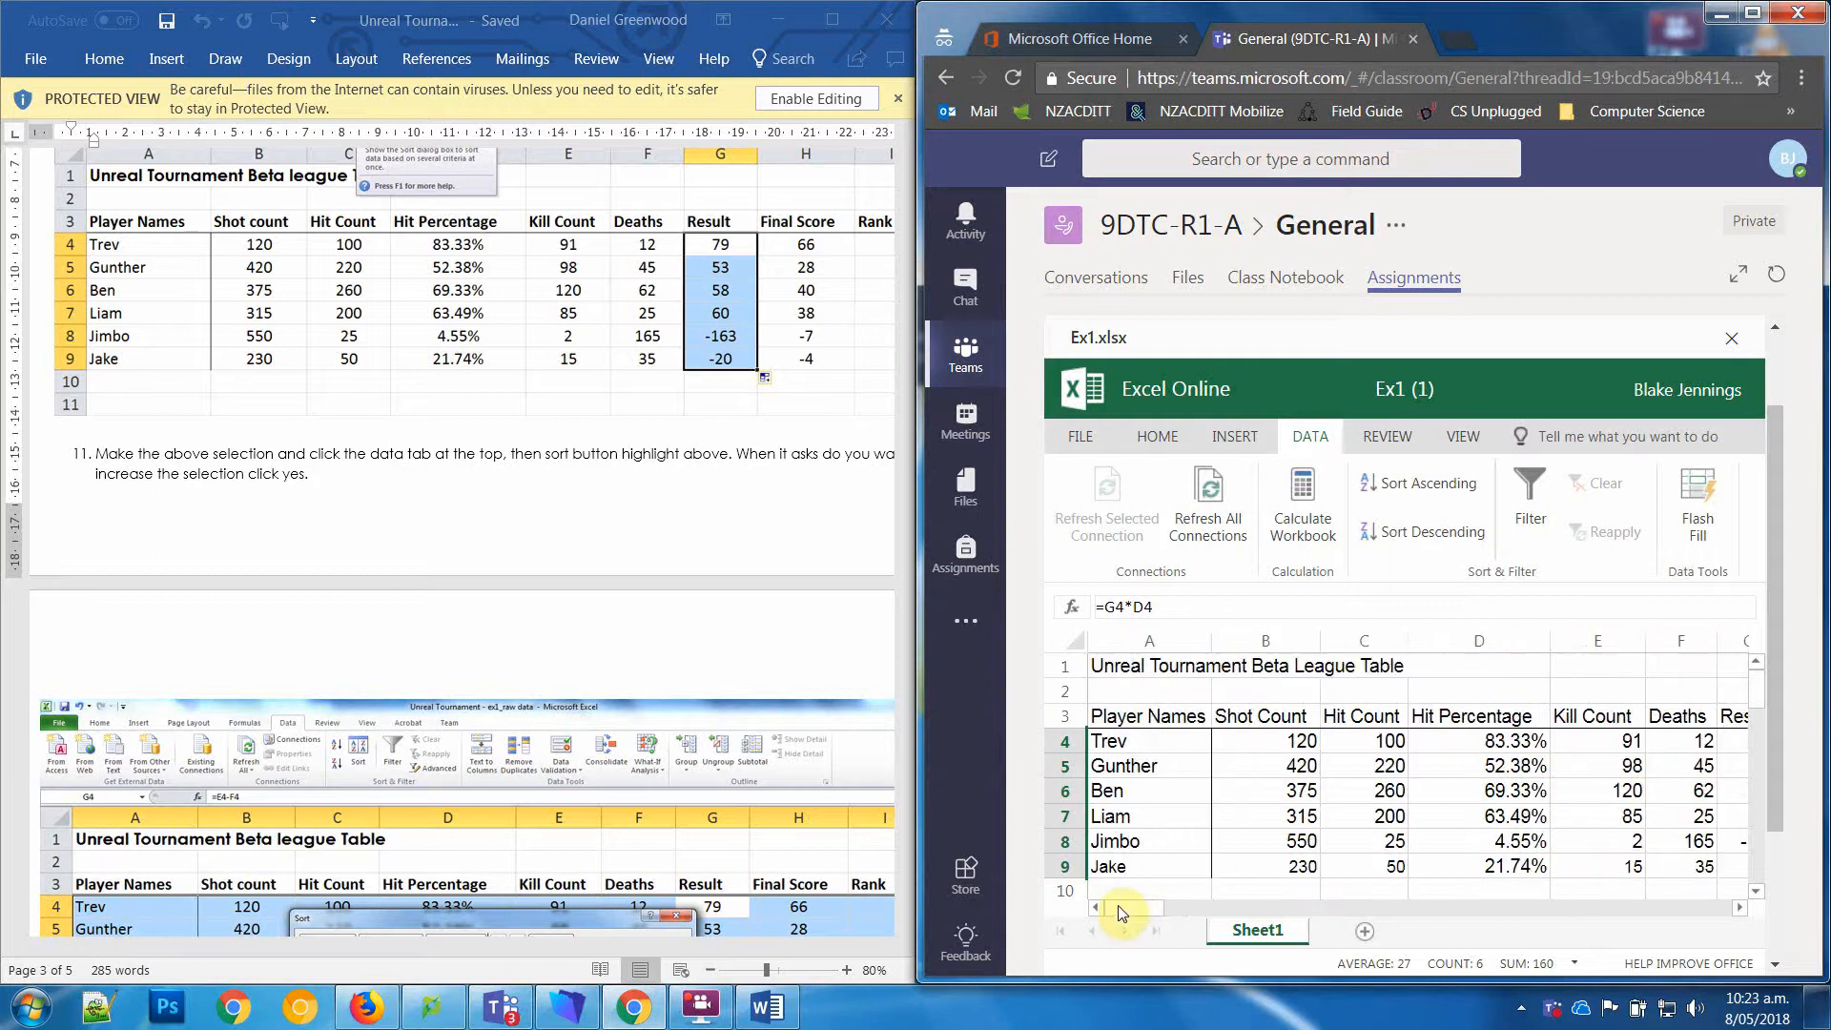
{"action": "left_click", "coordinate": [1125, 826]}
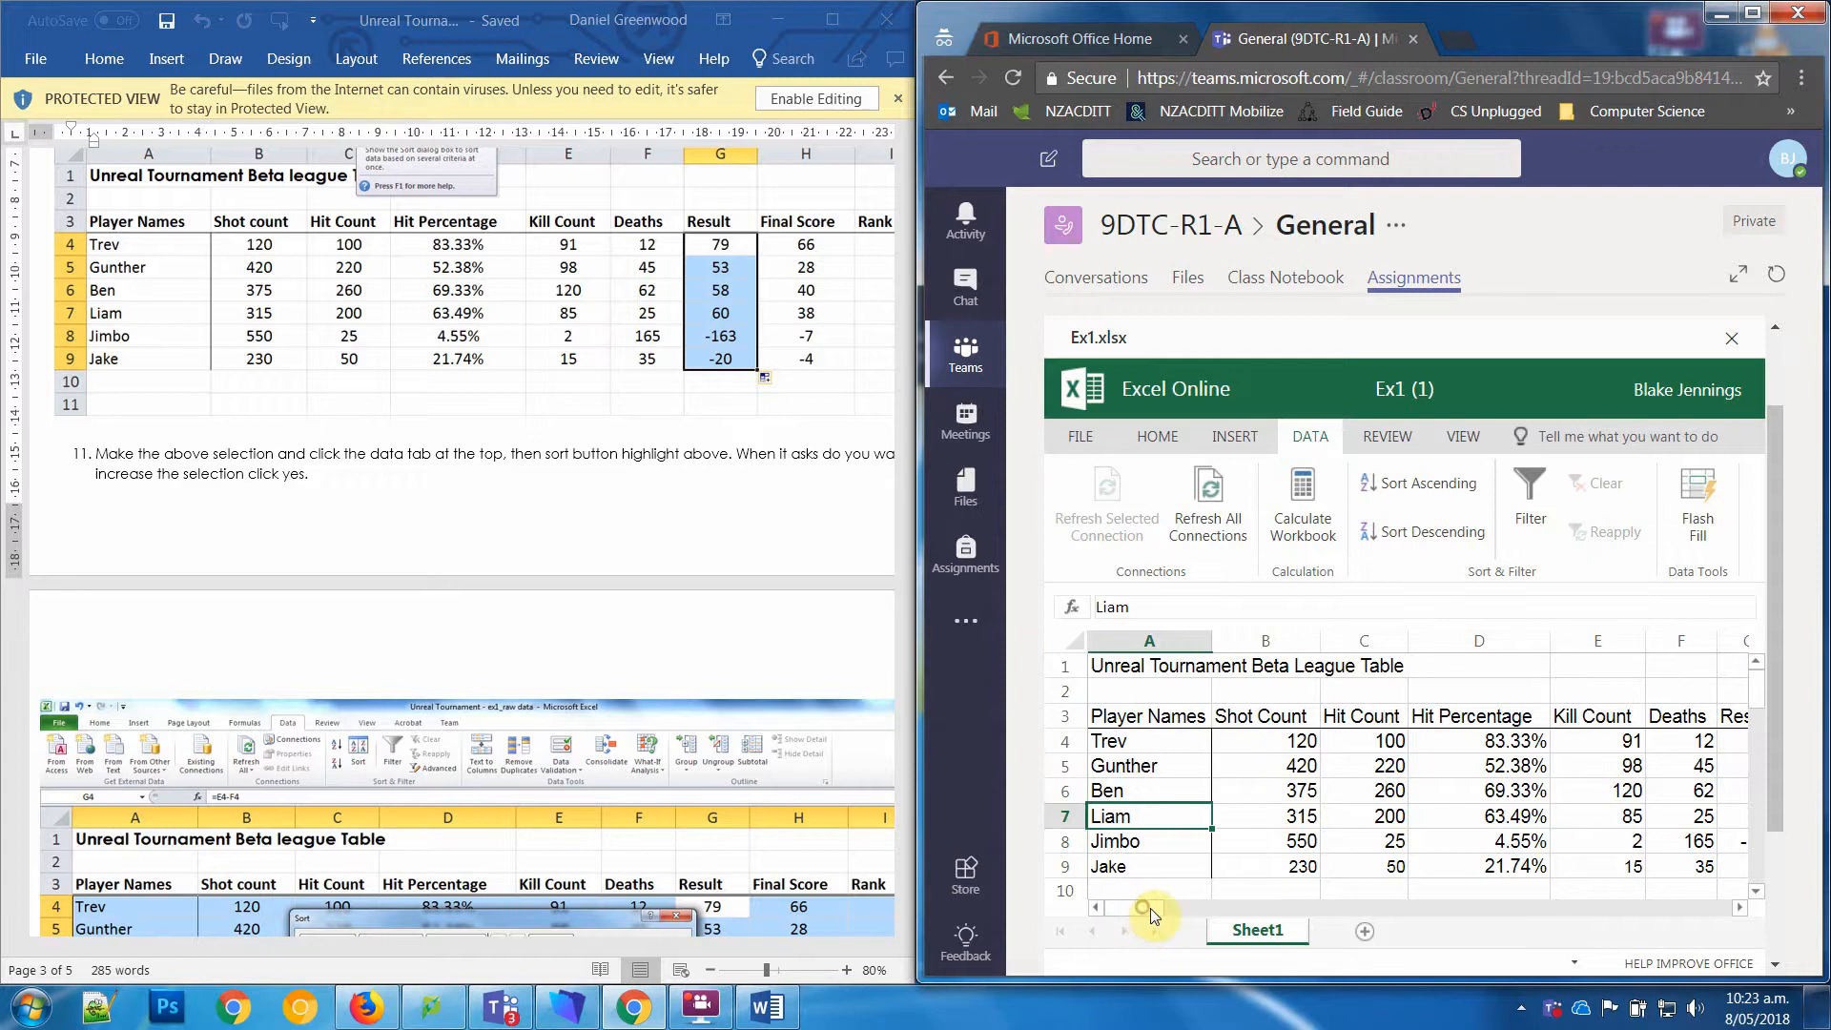
{"action": "mouse_move", "coordinate": [1150, 908]}
{"action": "left_mouse_down"}
{"action": "mouse_move", "coordinate": [1190, 920]}
{"action": "mouse_move", "coordinate": [1135, 902]}
{"action": "mouse_move", "coordinate": [1182, 910]}
{"action": "left_mouse_up"}
{"action": "left_click", "coordinate": [1130, 792]}
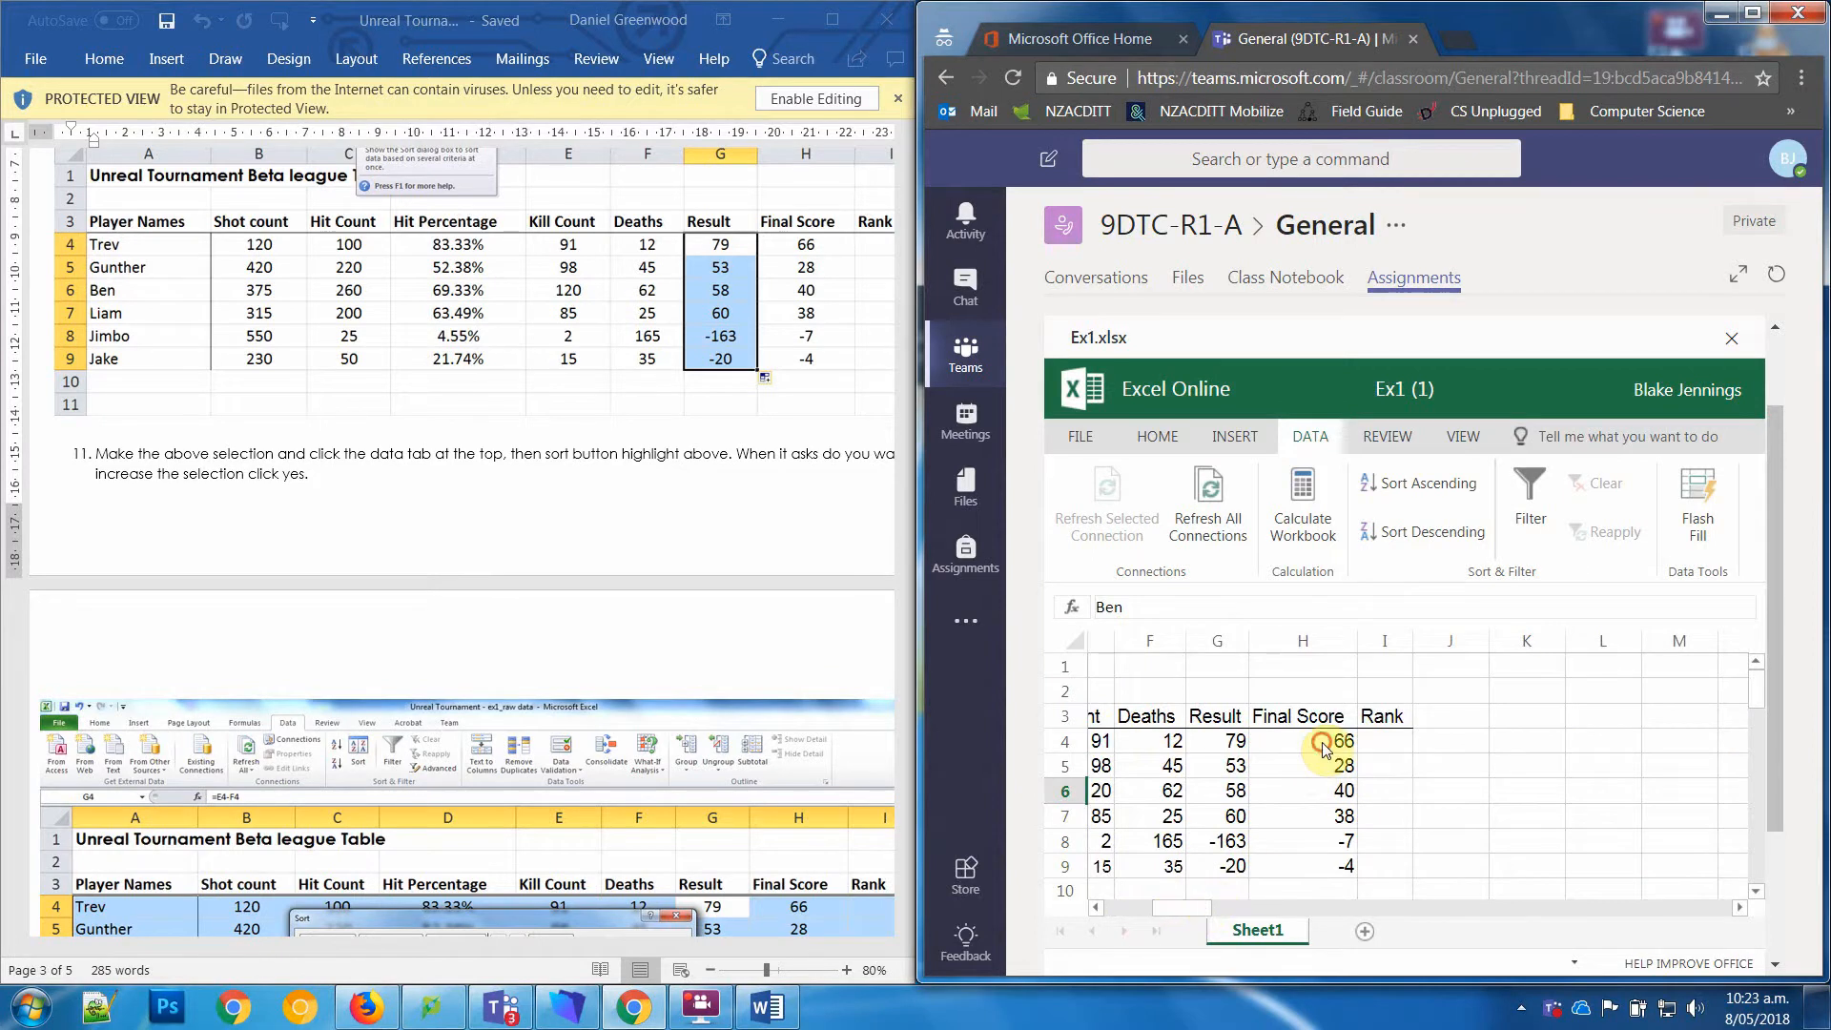
{"action": "left_click_drag", "start_coordinate": [1321, 741], "coordinate": [1318, 868]}
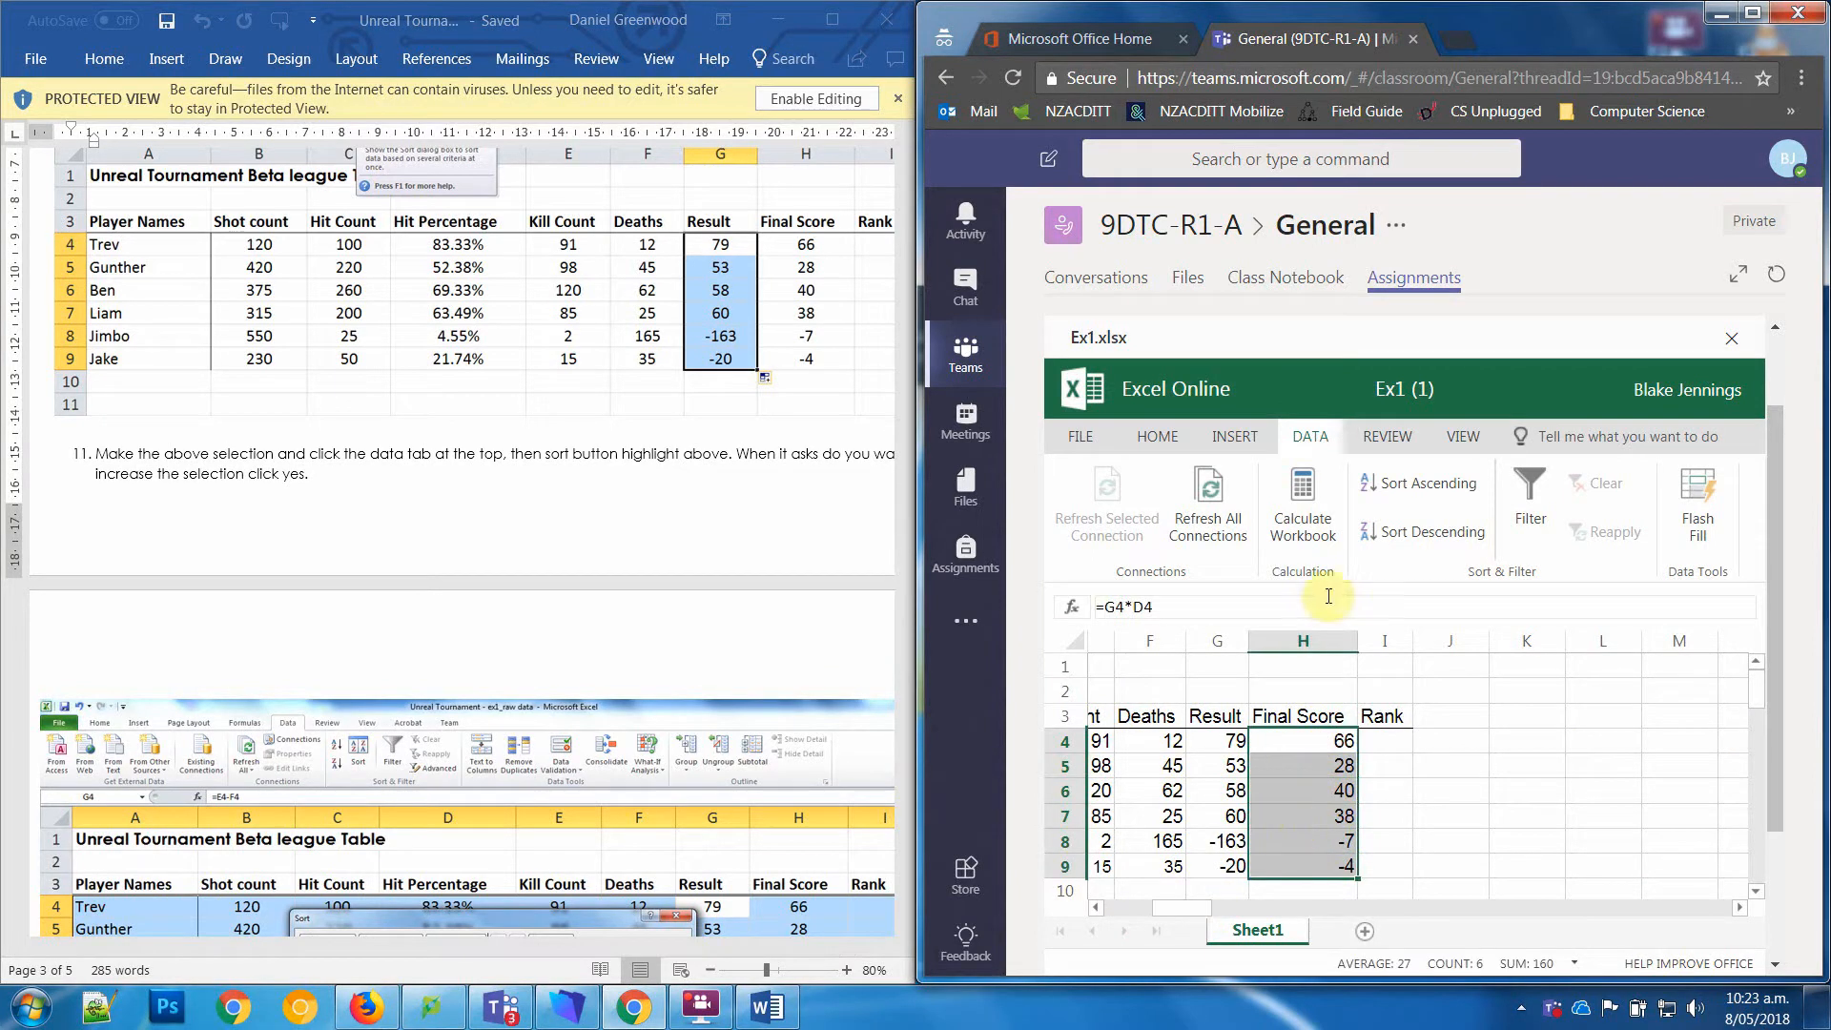
{"action": "left_click", "coordinate": [1392, 532]}
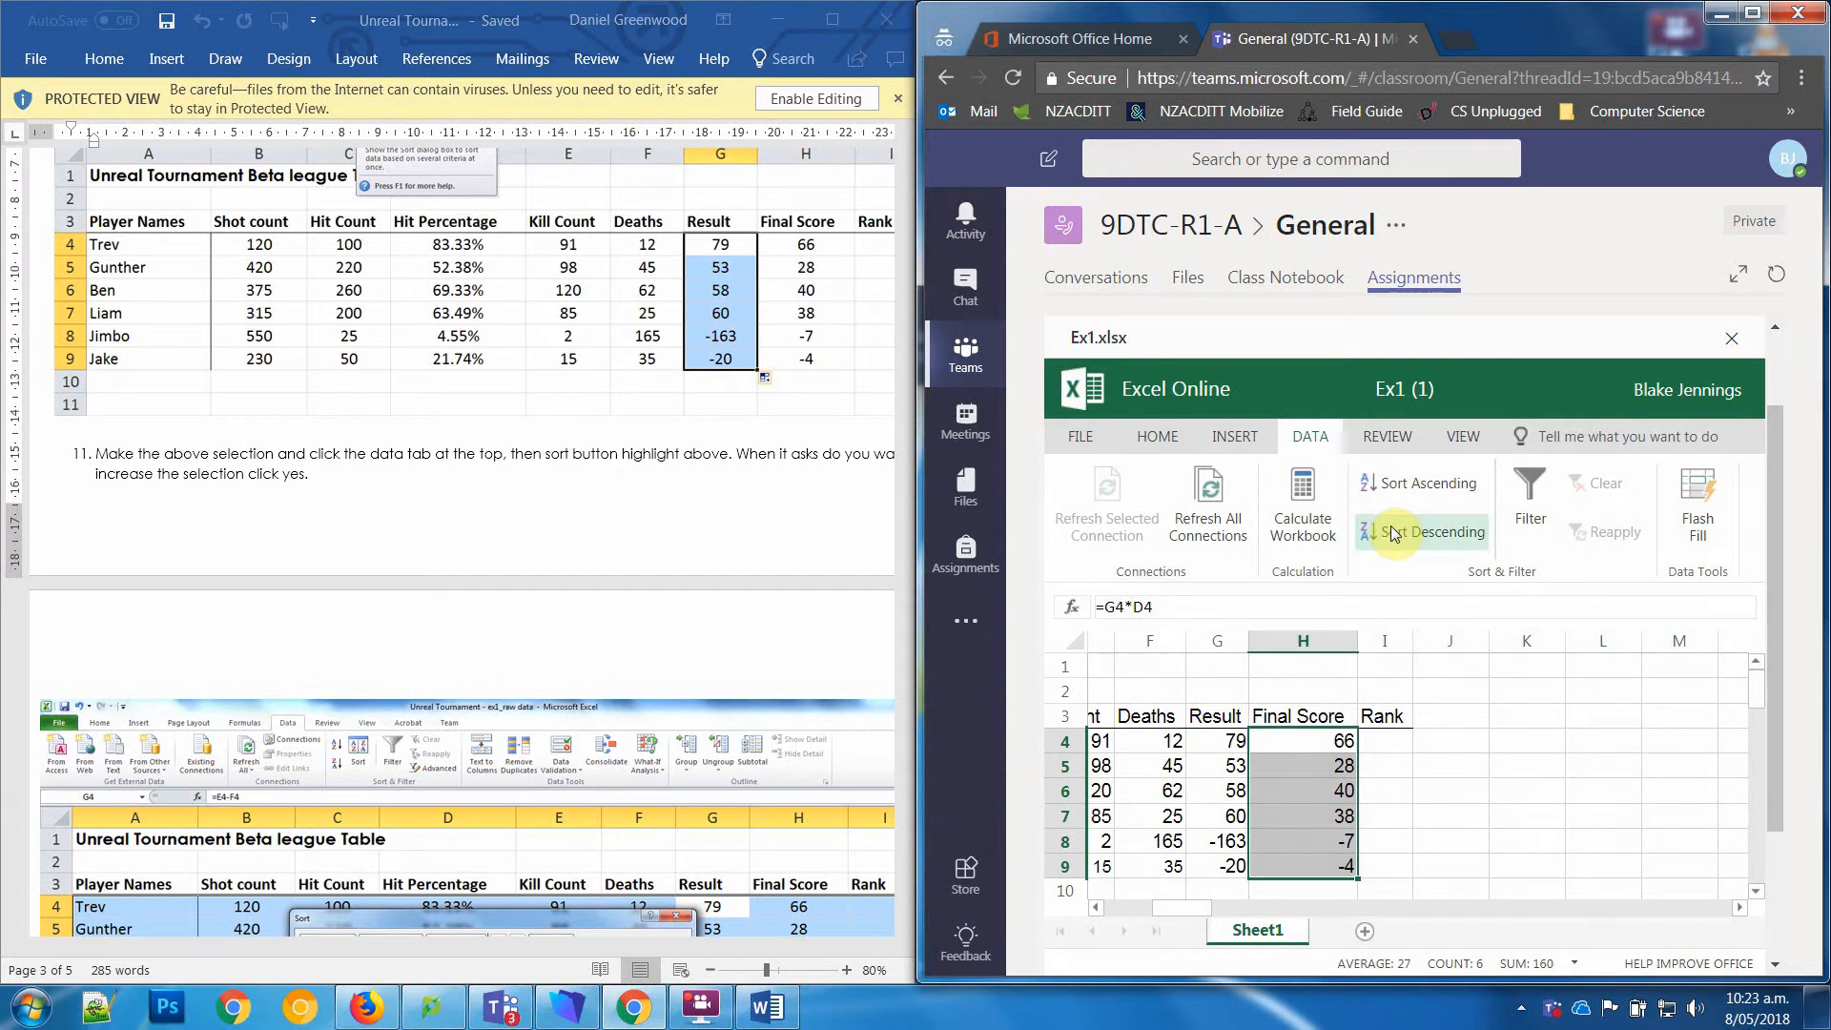
Step: Sort the whole player rows A4 to H9 in descending order of Final Score, starting the selection from H4
{"action": "left_click", "coordinate": [1315, 740]}
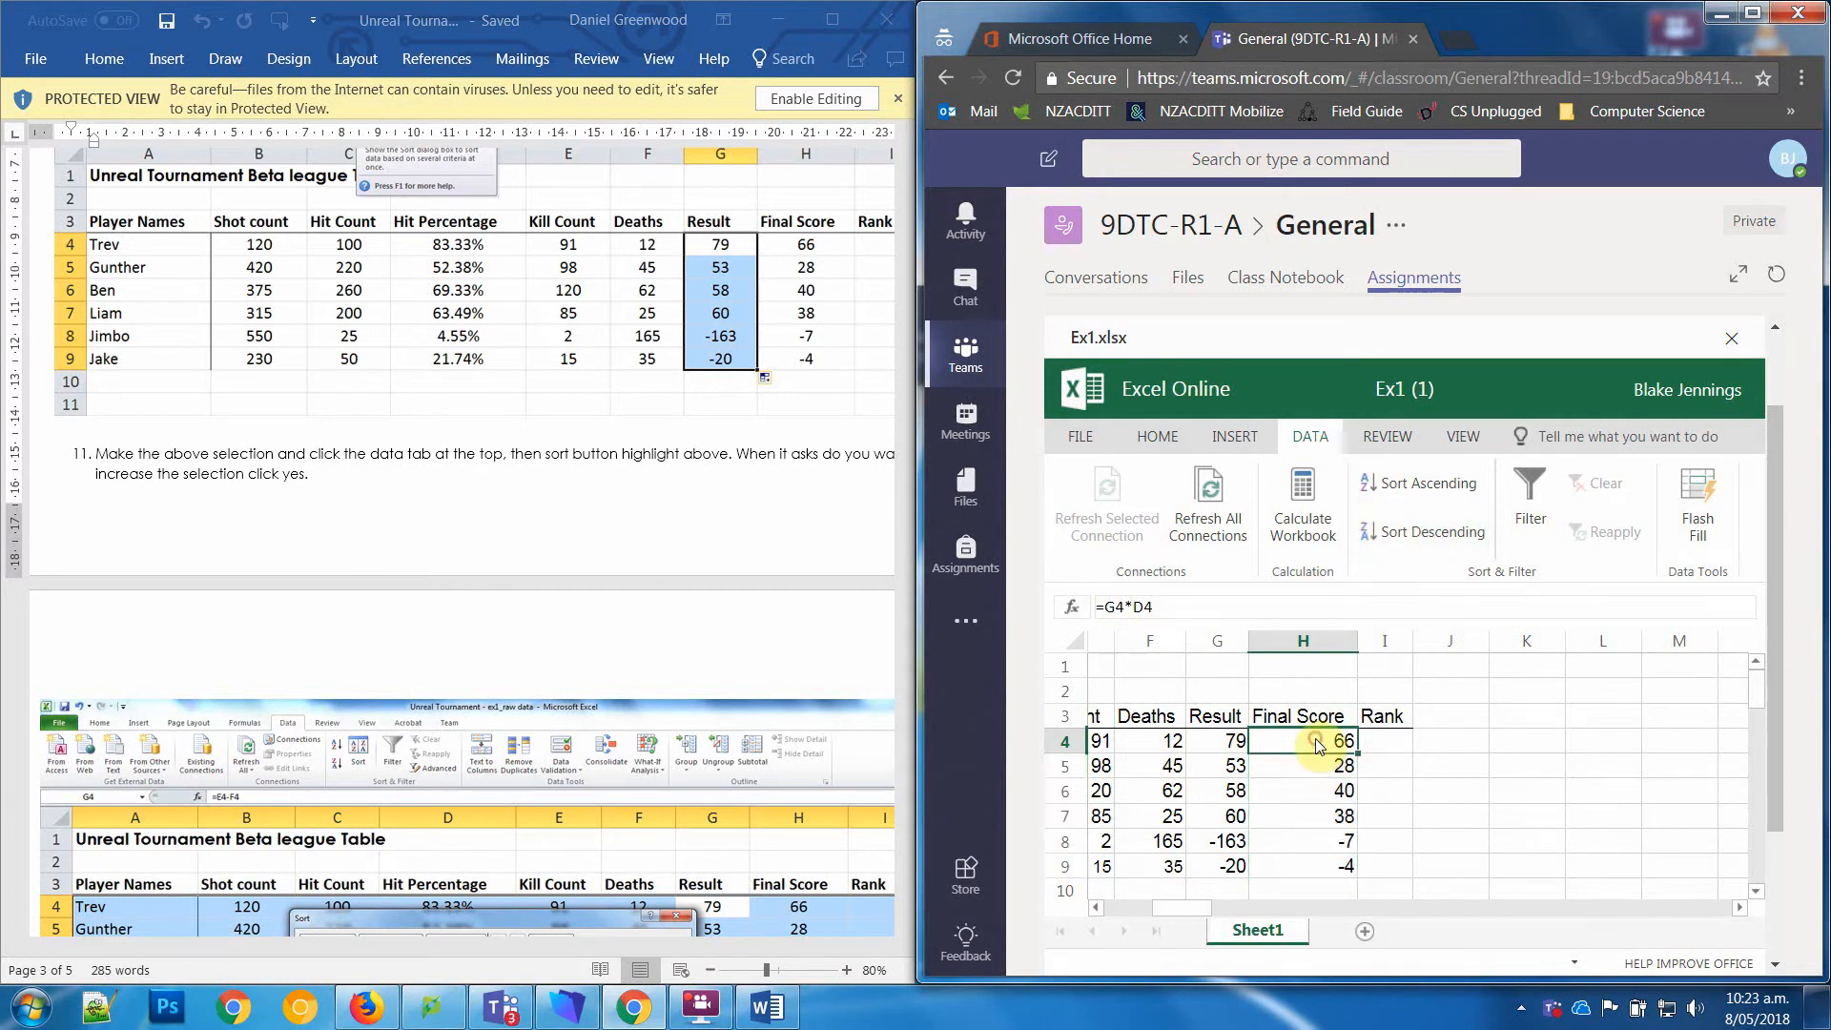
{"action": "left_click_drag", "start_coordinate": [1317, 743], "coordinate": [1057, 858]}
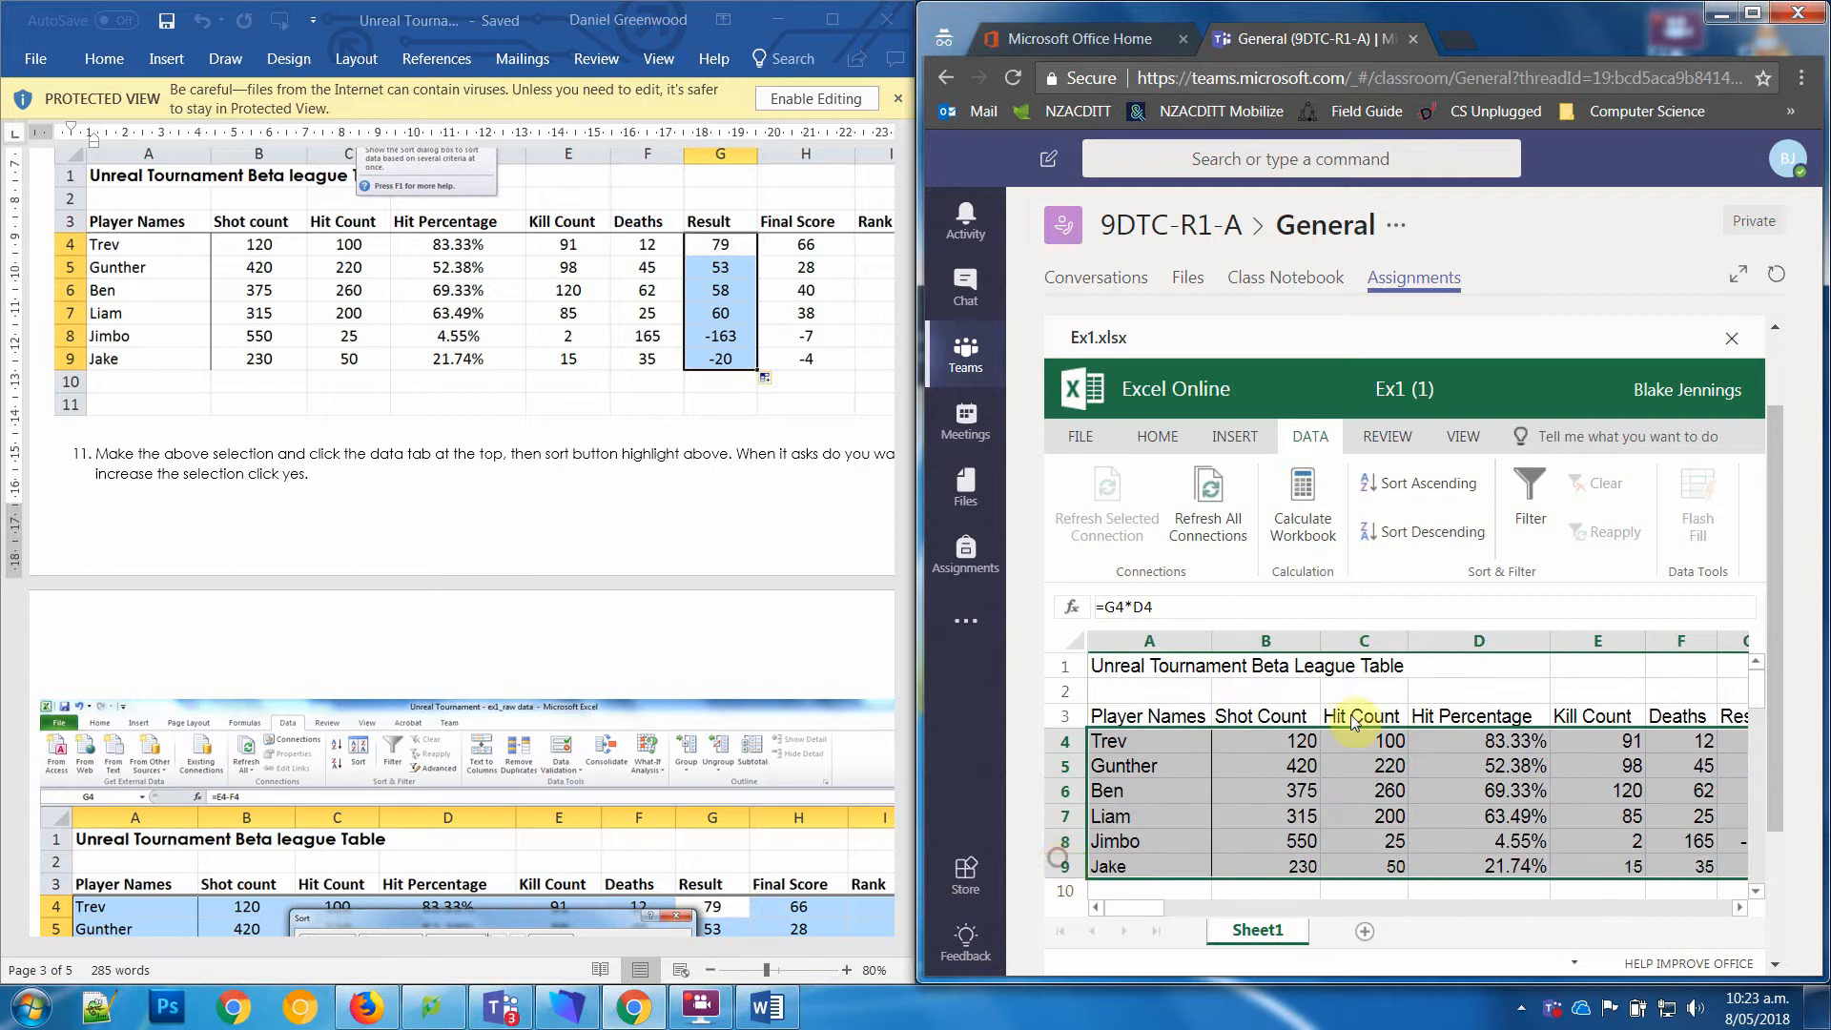
{"action": "left_click", "coordinate": [1442, 532]}
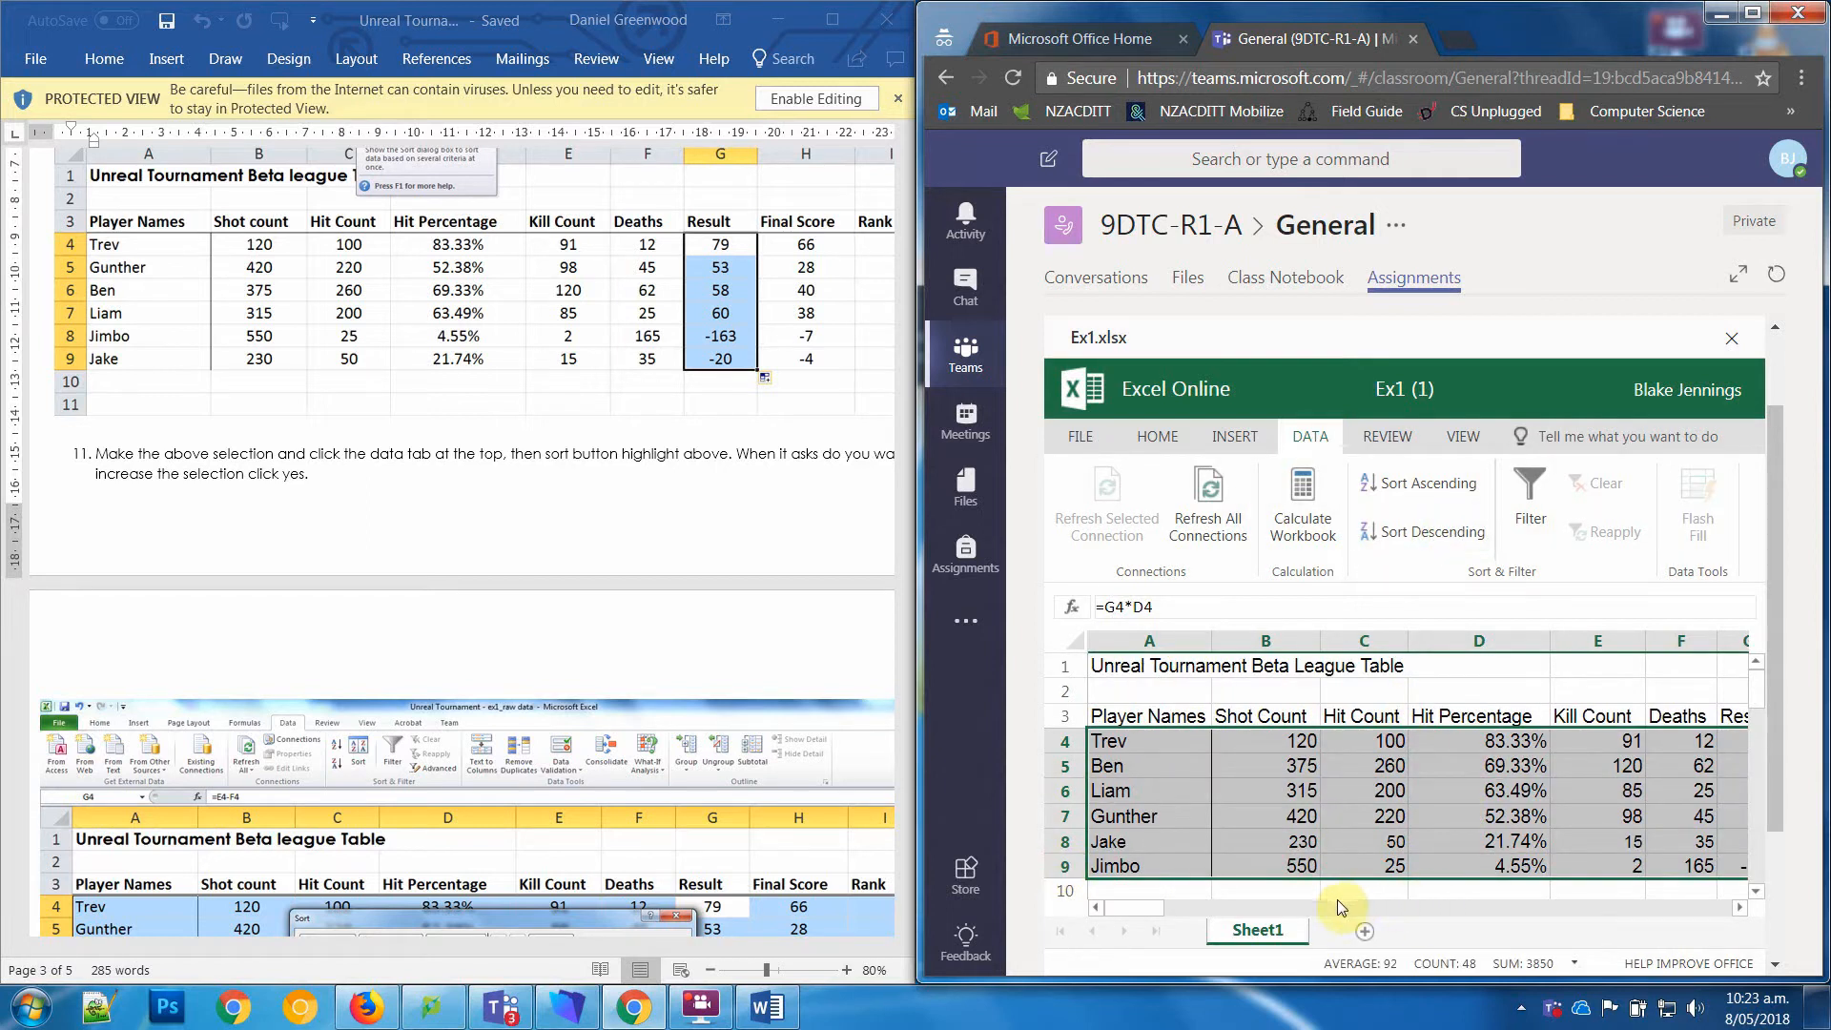
{"action": "left_click_drag", "start_coordinate": [1140, 904], "coordinate": [1175, 910]}
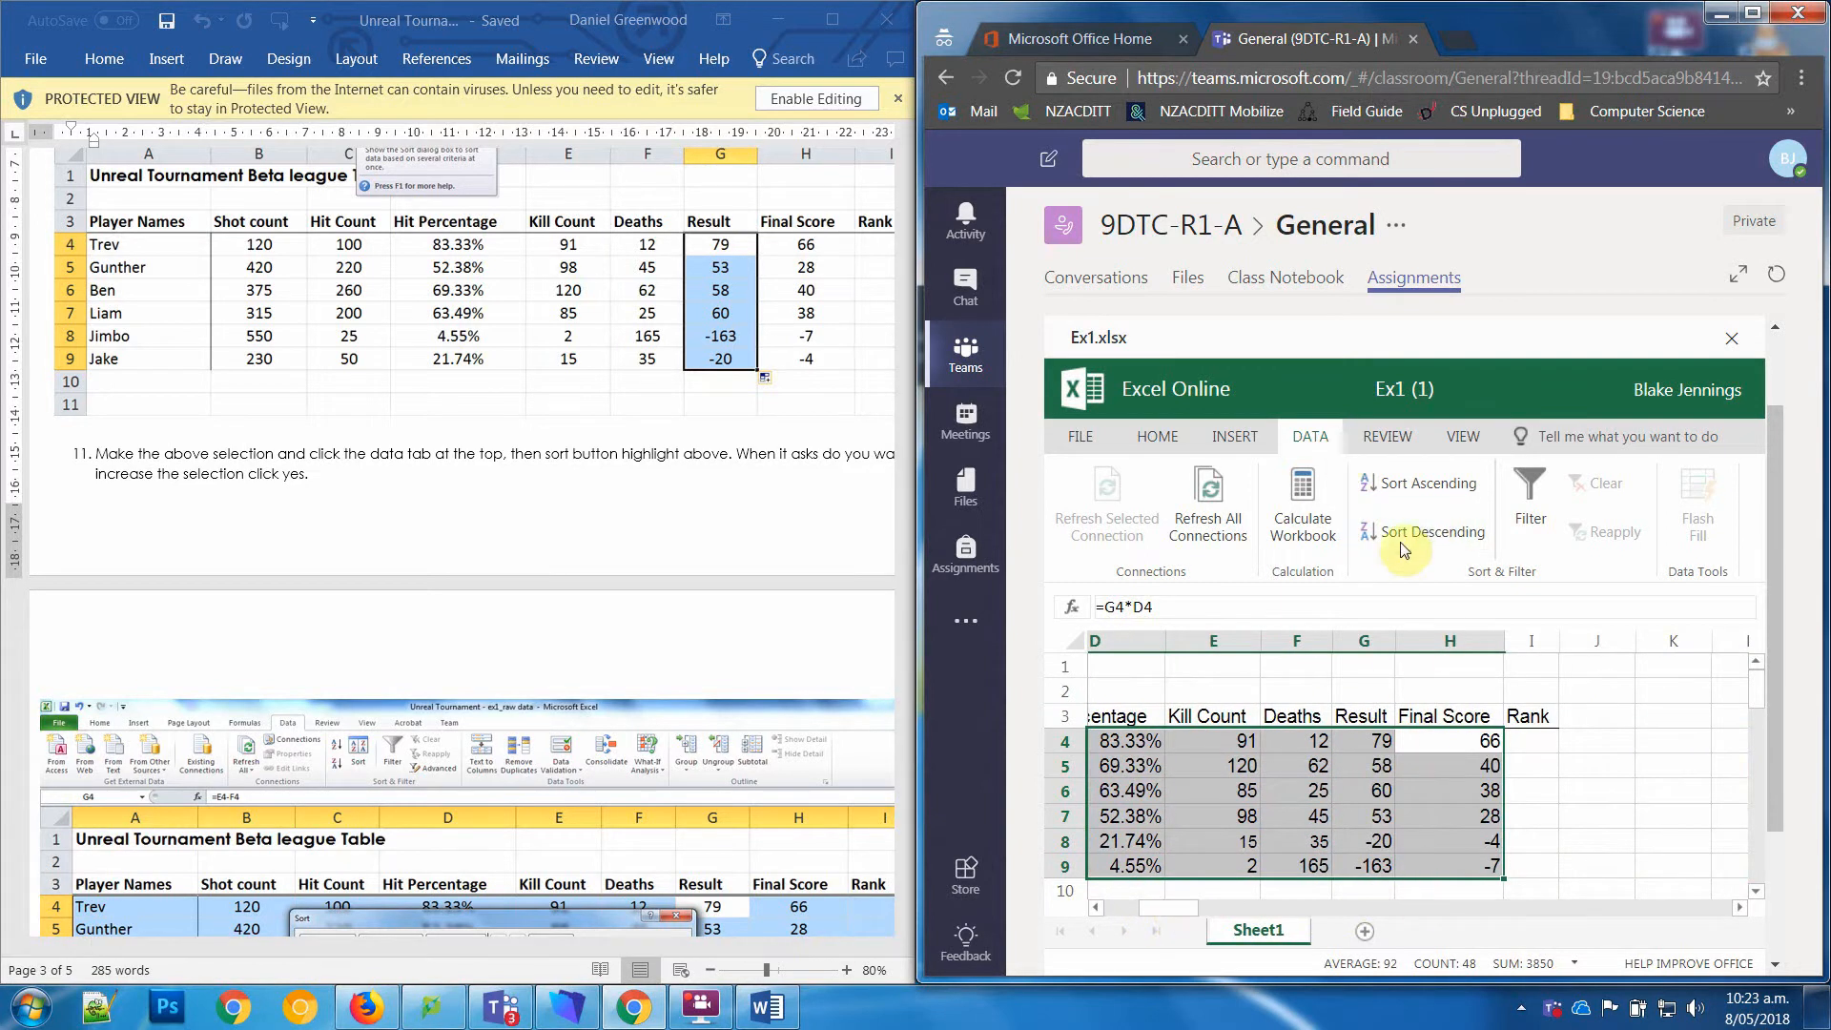
Step: Enter the ranks 1, 2, 3 and 4 under Rank in cells I4 to I7
{"action": "left_click", "coordinate": [1524, 747]}
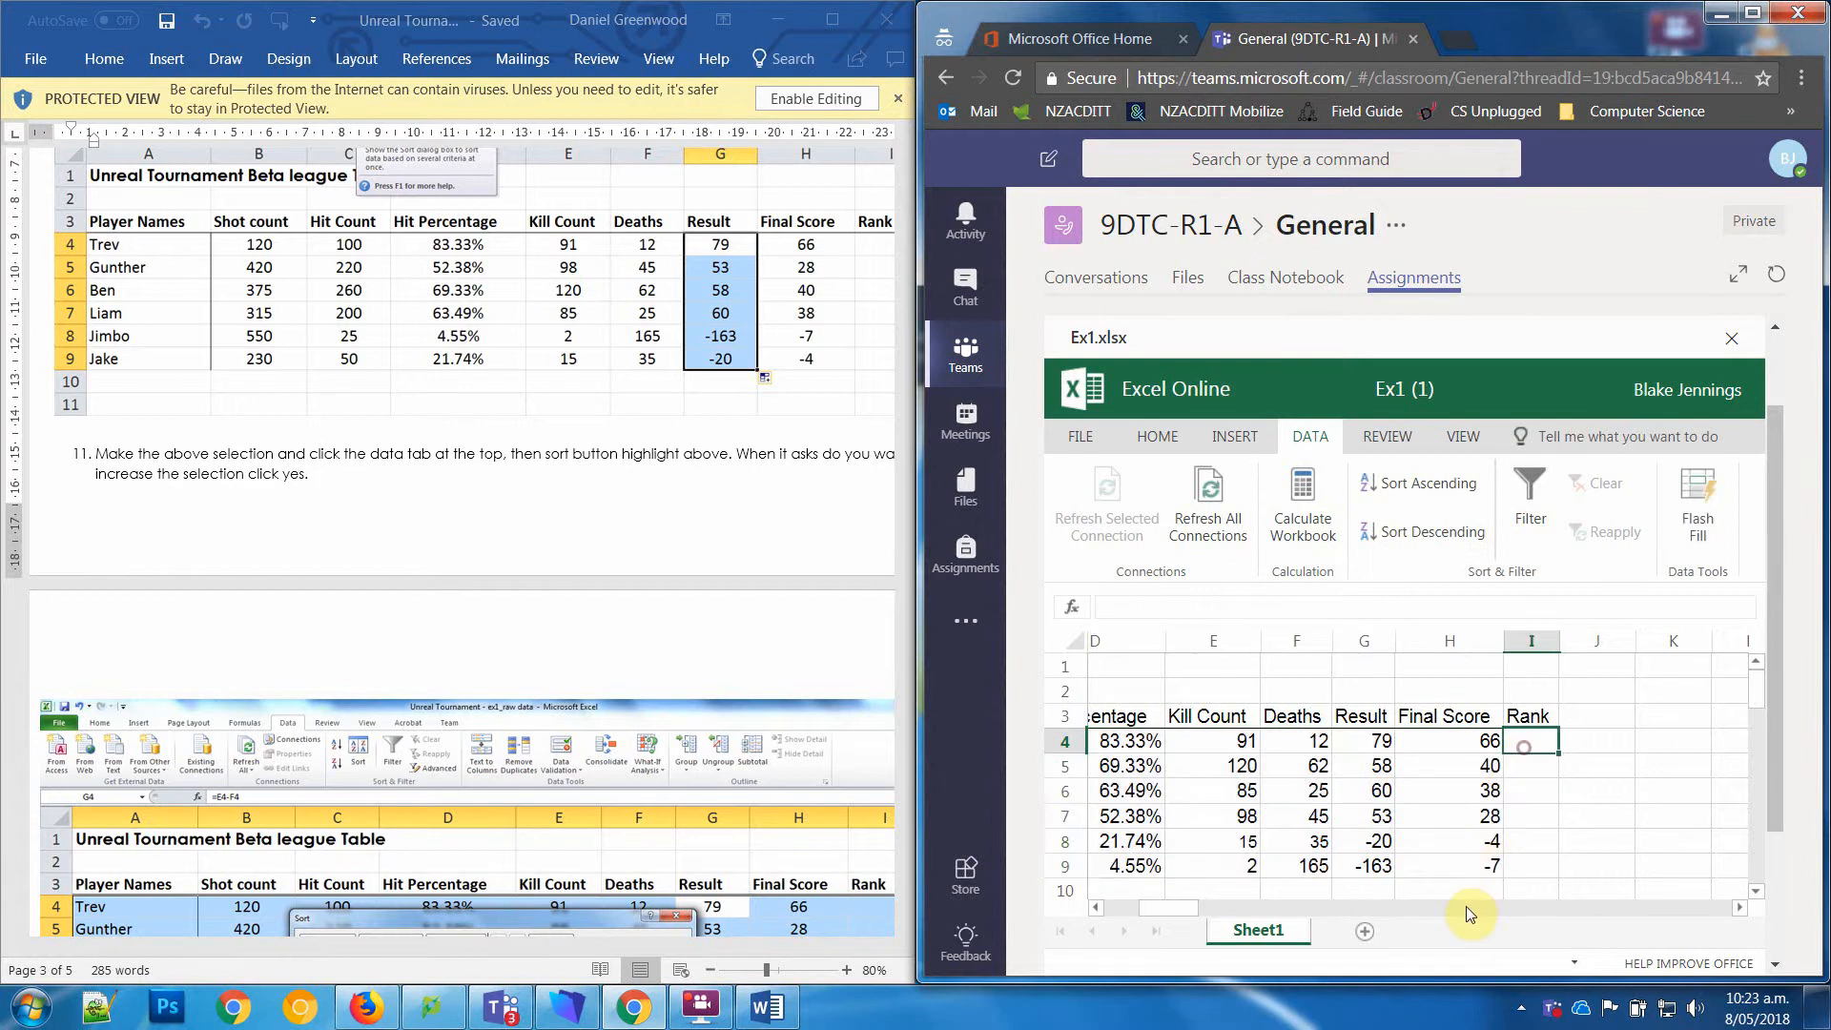
{"action": "type", "text": "1"}
{"action": "key", "text": "Return"}
{"action": "type", "text": "2"}
{"action": "key", "text": "Return"}
{"action": "type", "text": "3"}
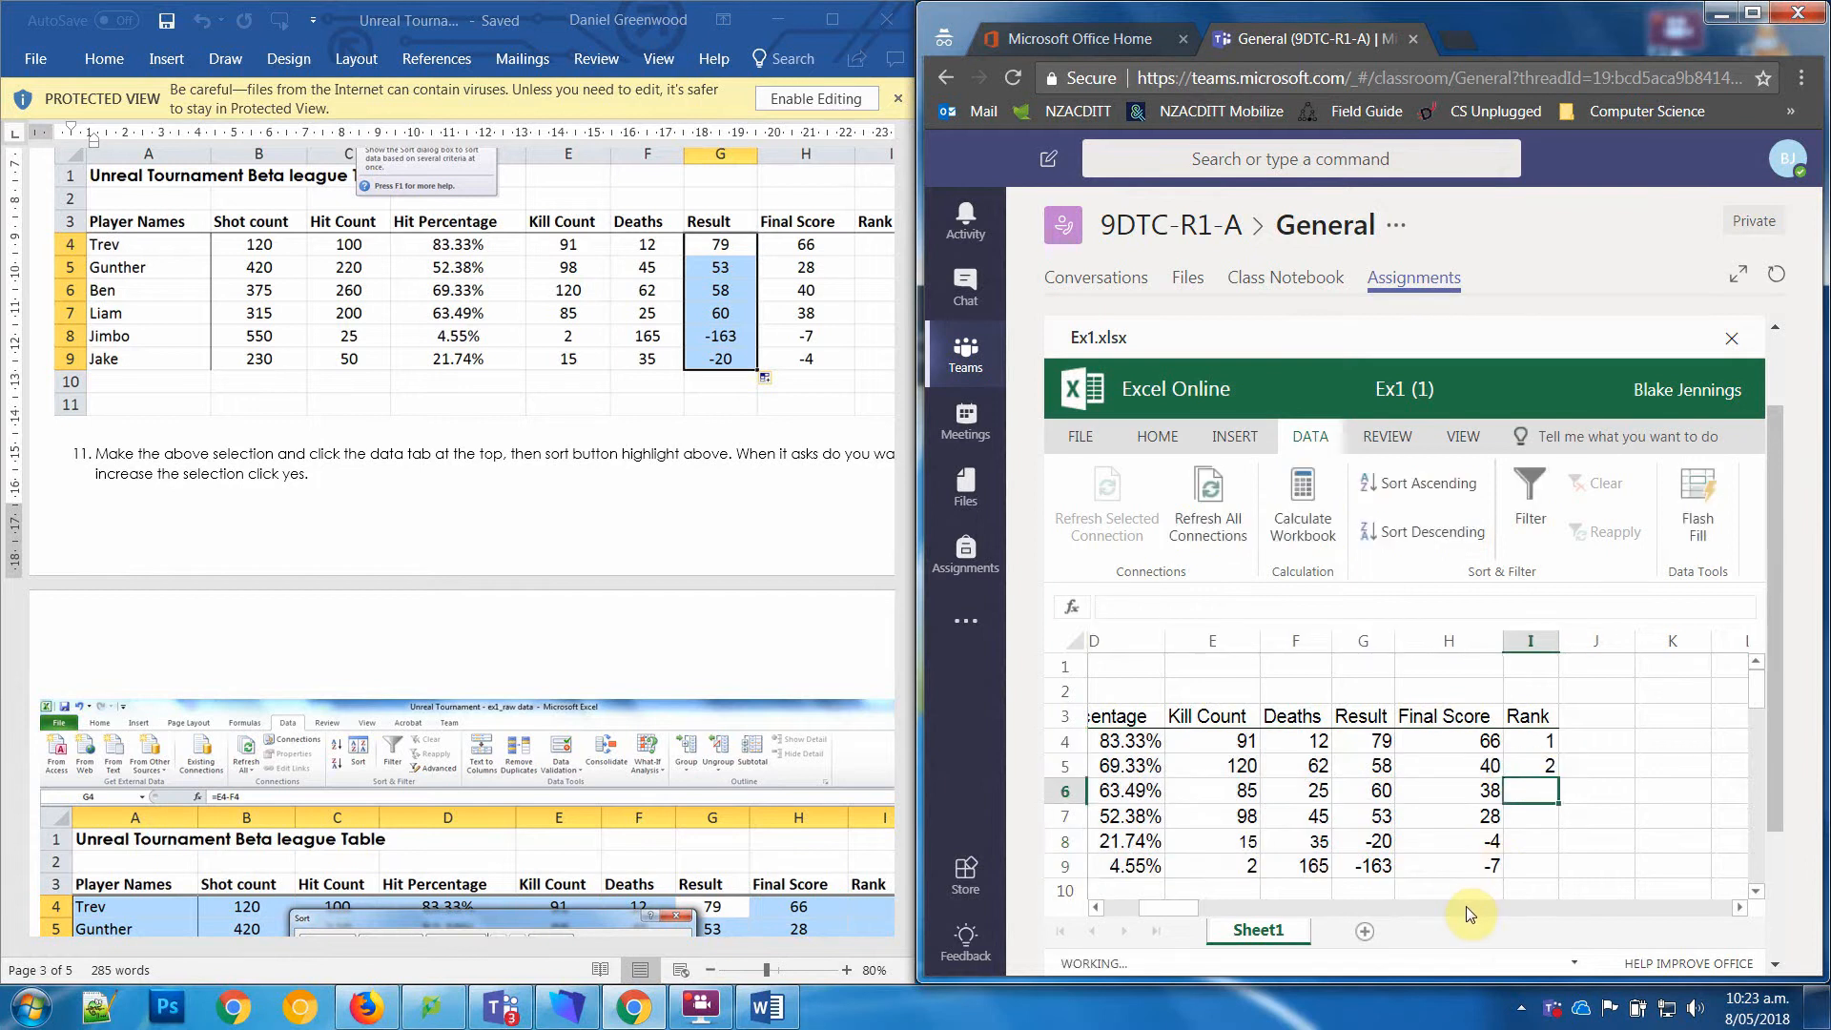
{"action": "key", "text": "Return"}
{"action": "type", "text": "4"}
{"action": "key", "text": "Return"}
Step: Extend the rank numbering down to cell I9 so the last two players get ranks 5 and 6
{"action": "key", "text": "Up"}
{"action": "key", "text": "Up"}
{"action": "key", "text": "Up"}
{"action": "key", "text": "Up"}
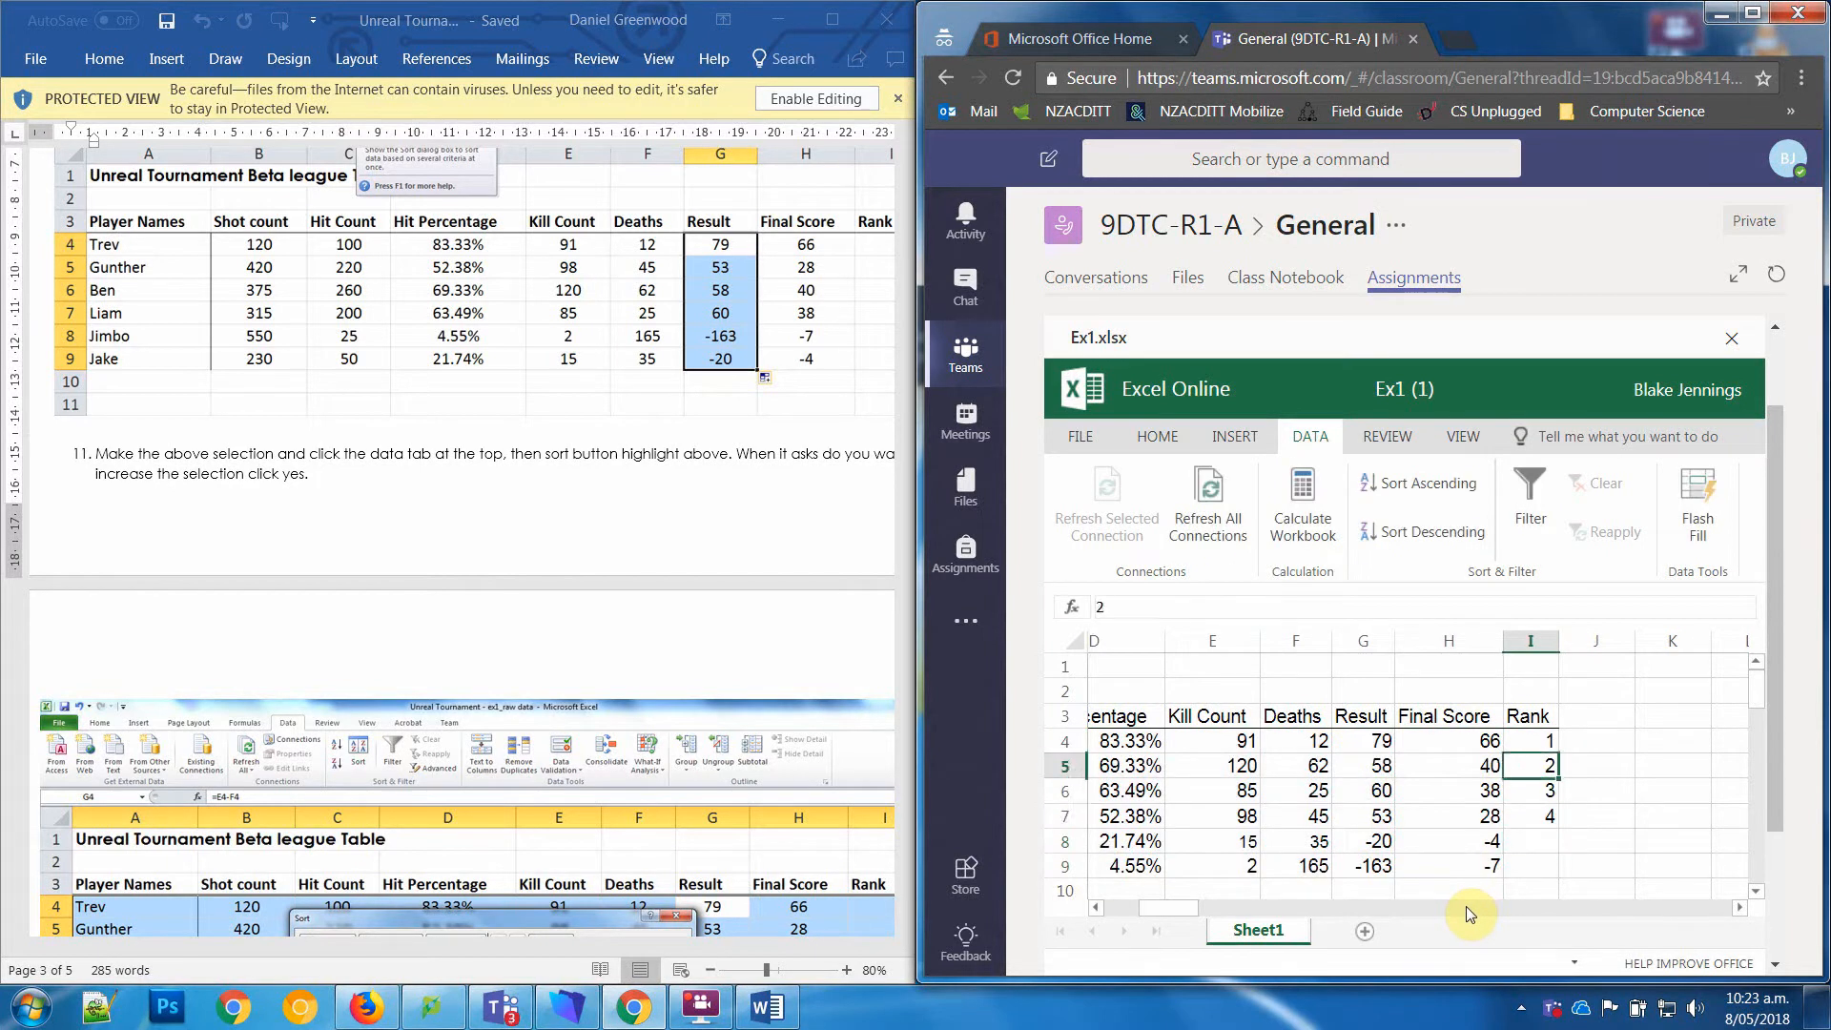
{"action": "left_click_drag", "start_coordinate": [1531, 742], "coordinate": [1562, 872]}
{"action": "left_click", "coordinate": [1626, 852]}
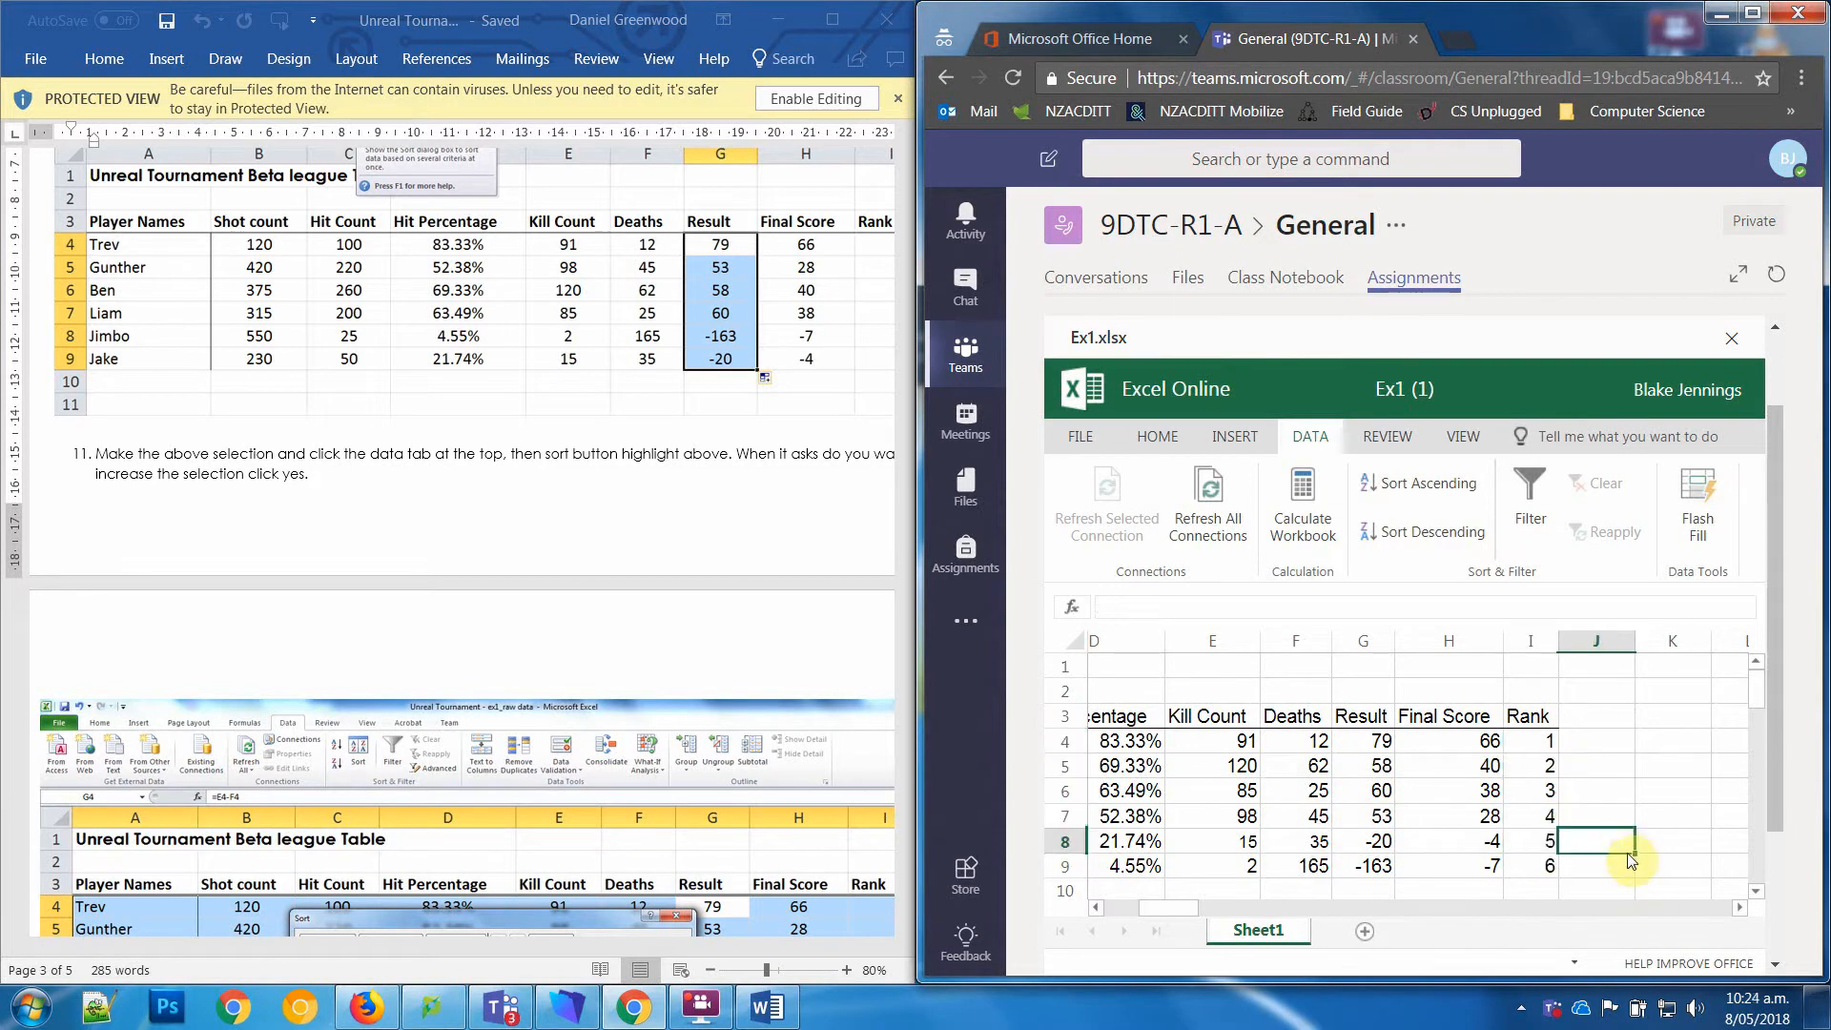
Step: Return to the league table's title in cell A1
{"action": "key", "text": "Left"}
{"action": "key", "text": "Left"}
{"action": "key", "text": "Left"}
{"action": "key", "text": "Left"}
{"action": "key", "text": "Left"}
{"action": "key", "text": "Left"}
{"action": "key", "text": "Left"}
{"action": "key", "text": "Left"}
{"action": "key", "text": "Left"}
{"action": "key", "text": "Up"}
{"action": "key", "text": "Up"}
{"action": "key", "text": "Up"}
{"action": "key", "text": "Up"}
{"action": "key", "text": "Up"}
{"action": "key", "text": "Up"}
{"action": "key", "text": "Up"}
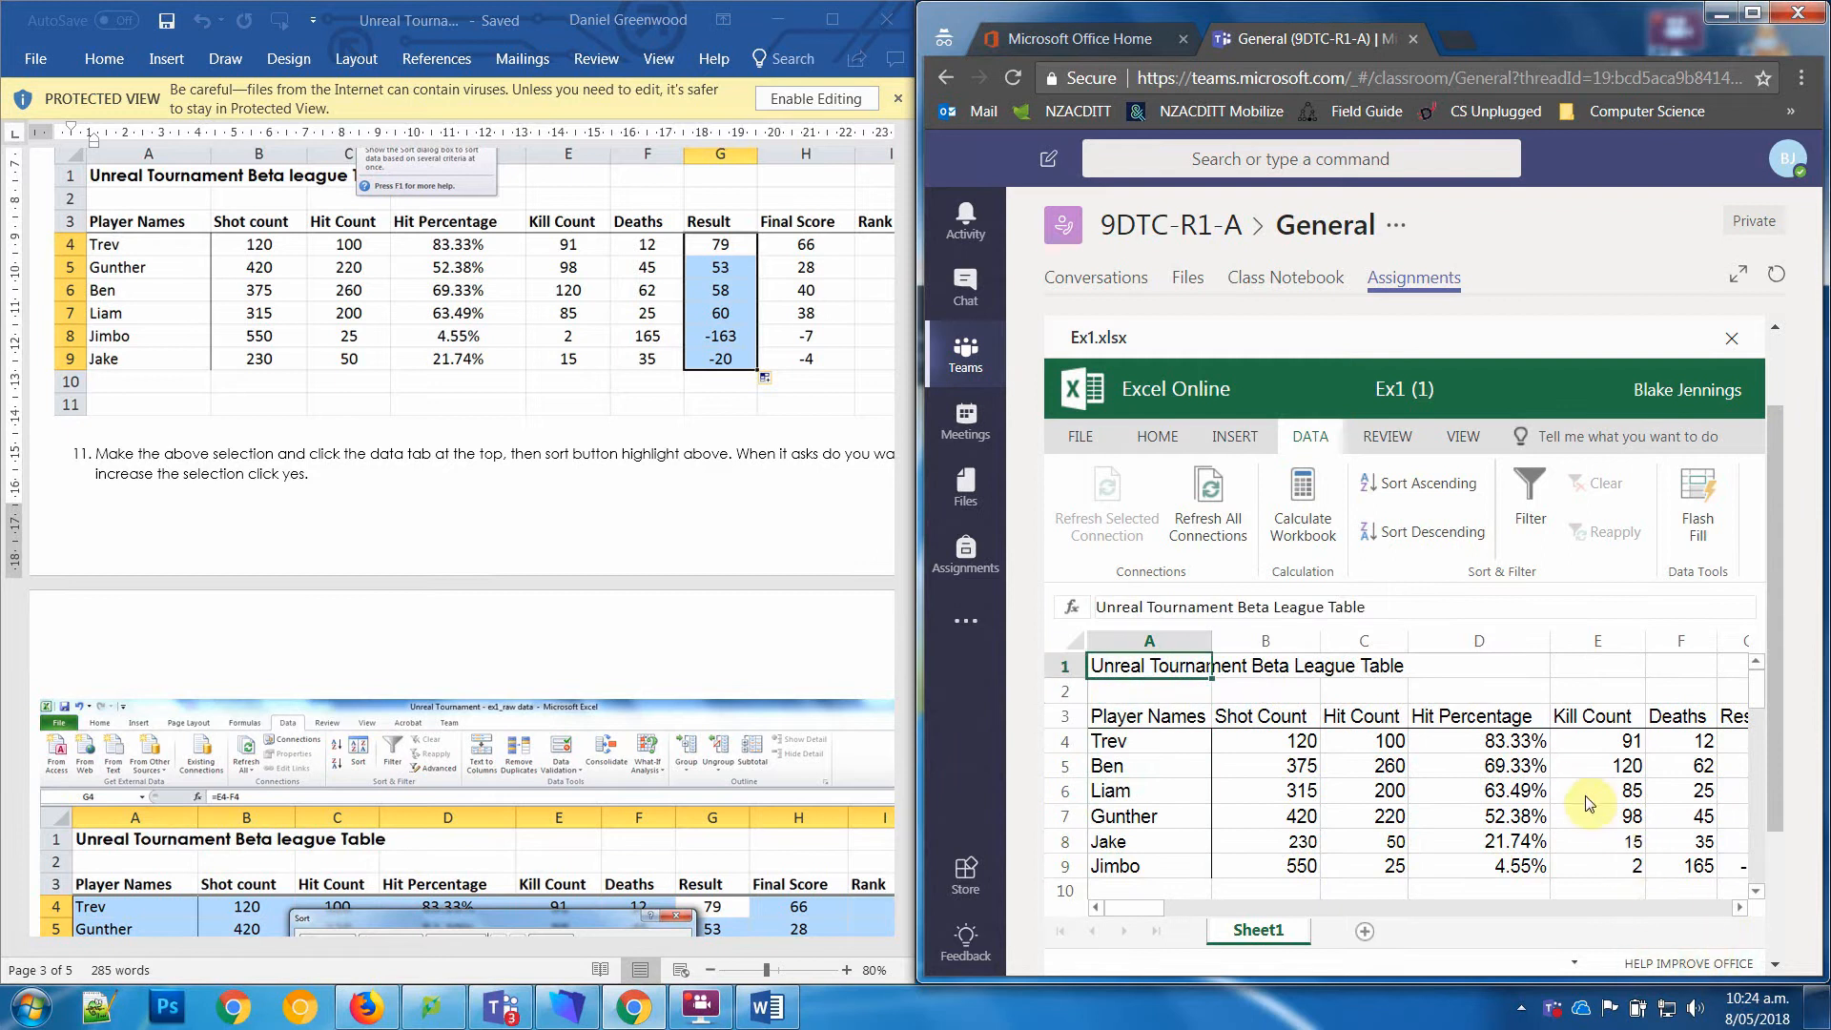
Step: Merge and center the league table's title across cells A1 to I1
{"action": "left_click_drag", "start_coordinate": [1263, 672], "coordinate": [1339, 665]}
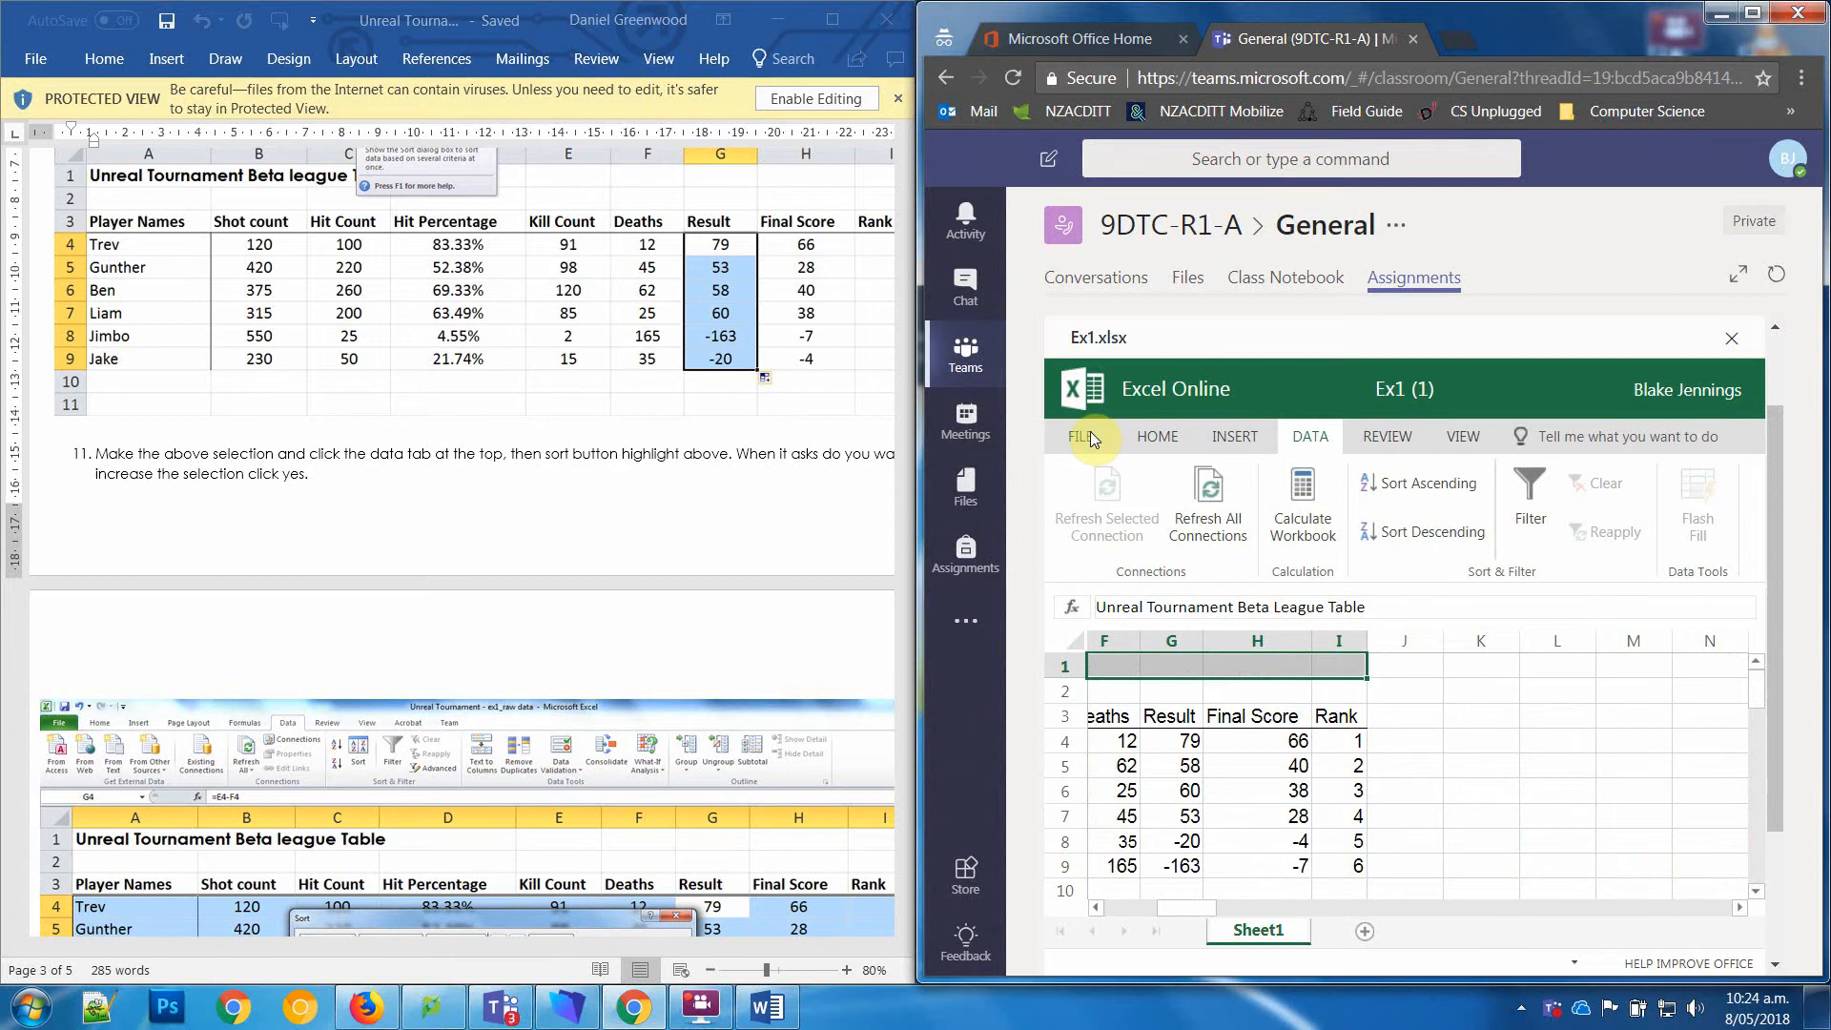
{"action": "left_click", "coordinate": [1157, 439]}
{"action": "left_click", "coordinate": [1602, 532]}
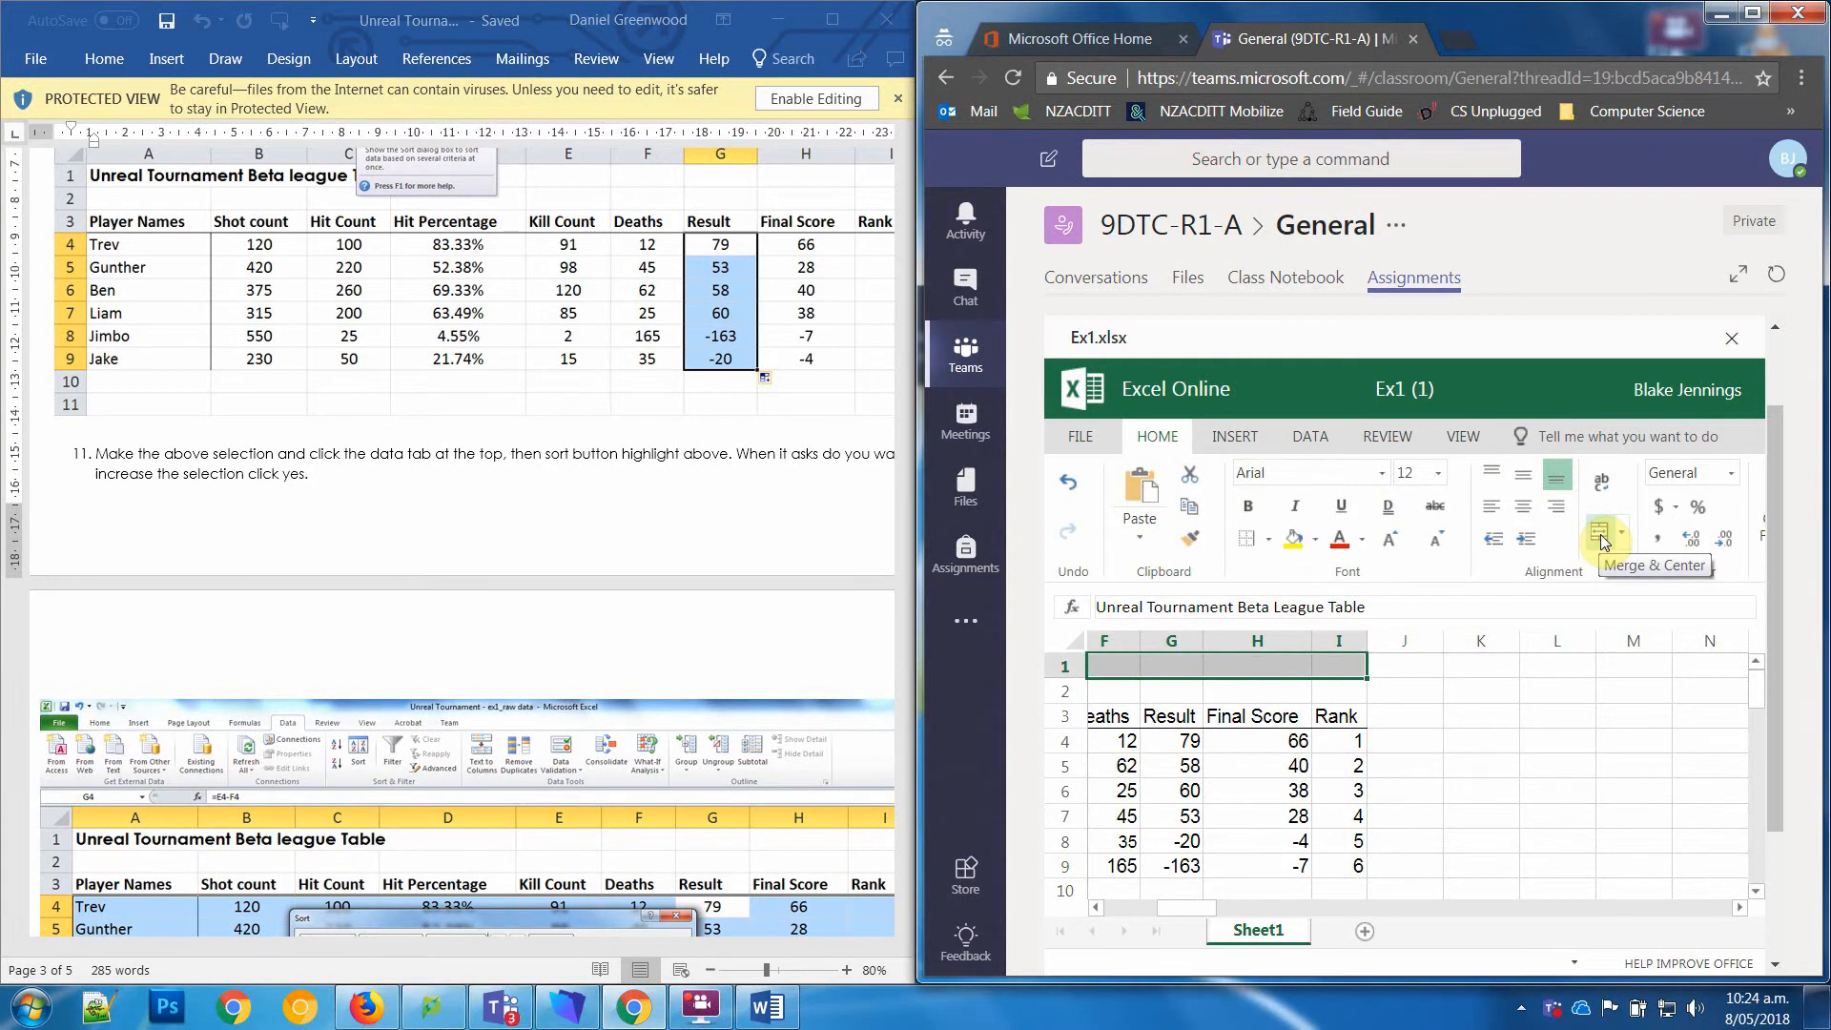
{"action": "left_click", "coordinate": [1602, 536]}
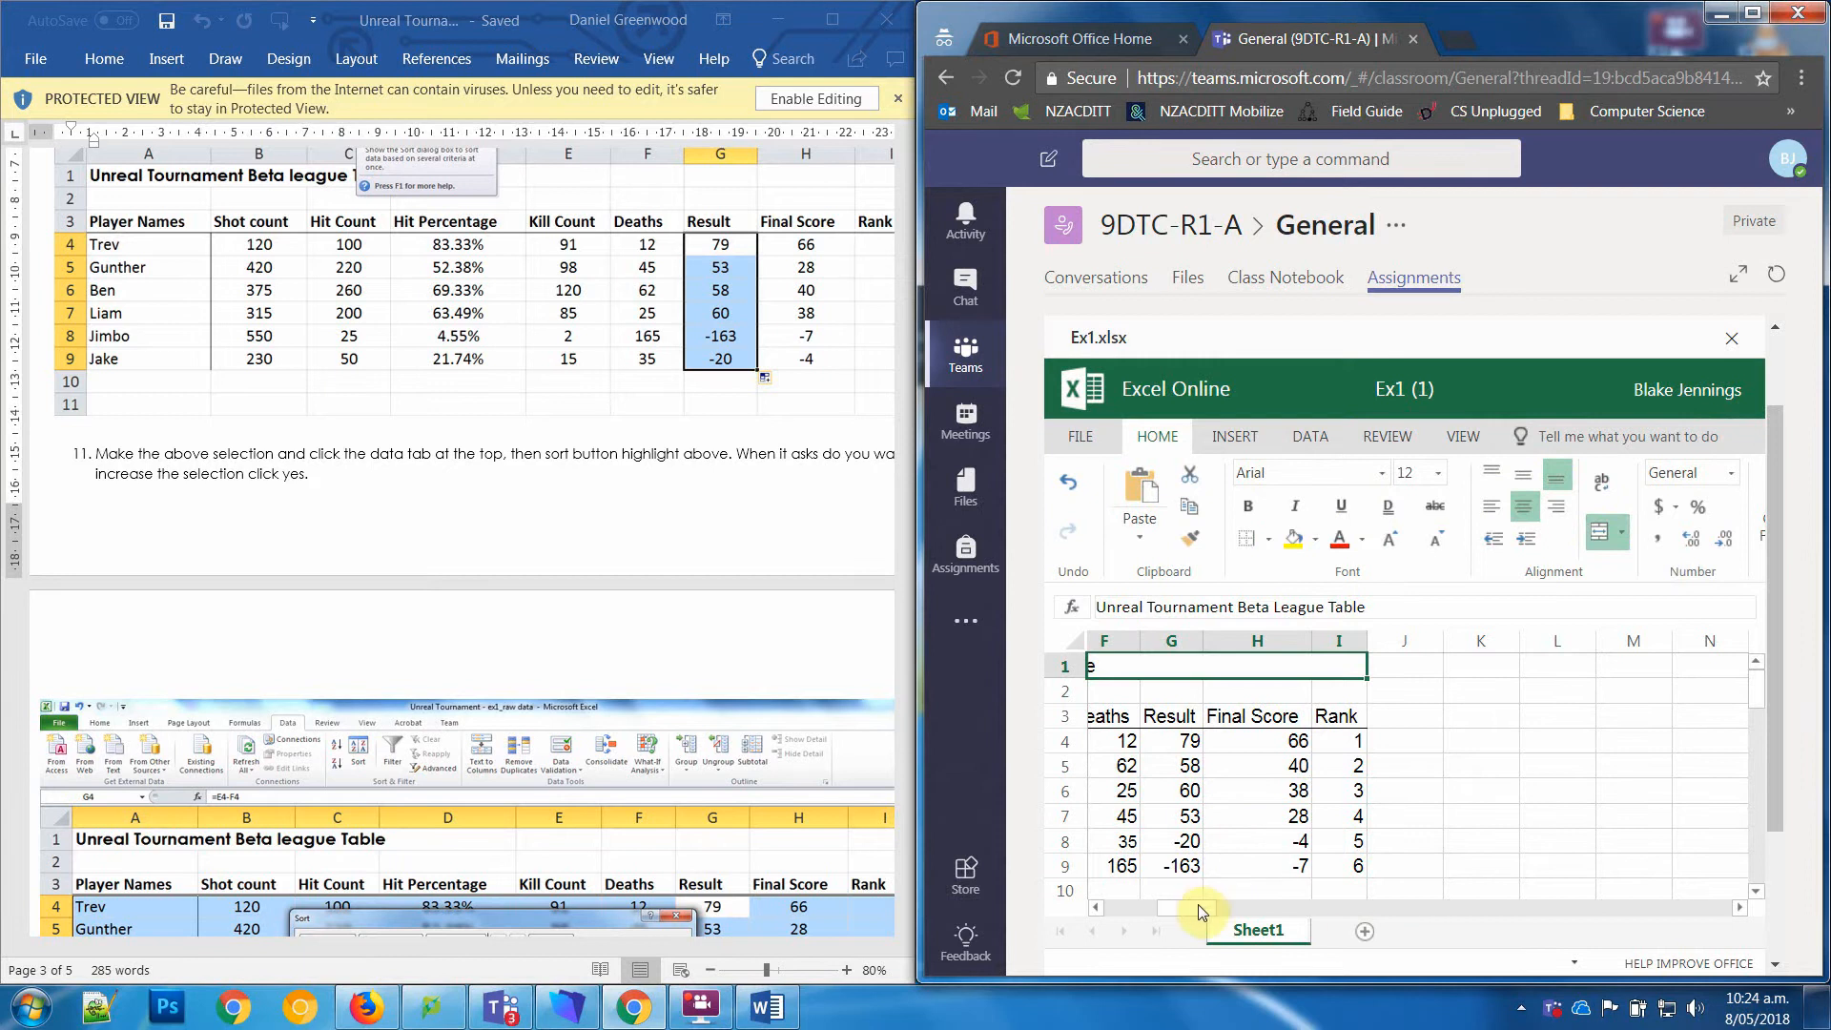
{"action": "left_click_drag", "start_coordinate": [1200, 913], "coordinate": [1131, 920]}
Step: Close the Ex1 workbook and look over the Excel exercise 1 assignment's instructions, attached work and due date
{"action": "left_click", "coordinate": [1297, 746]}
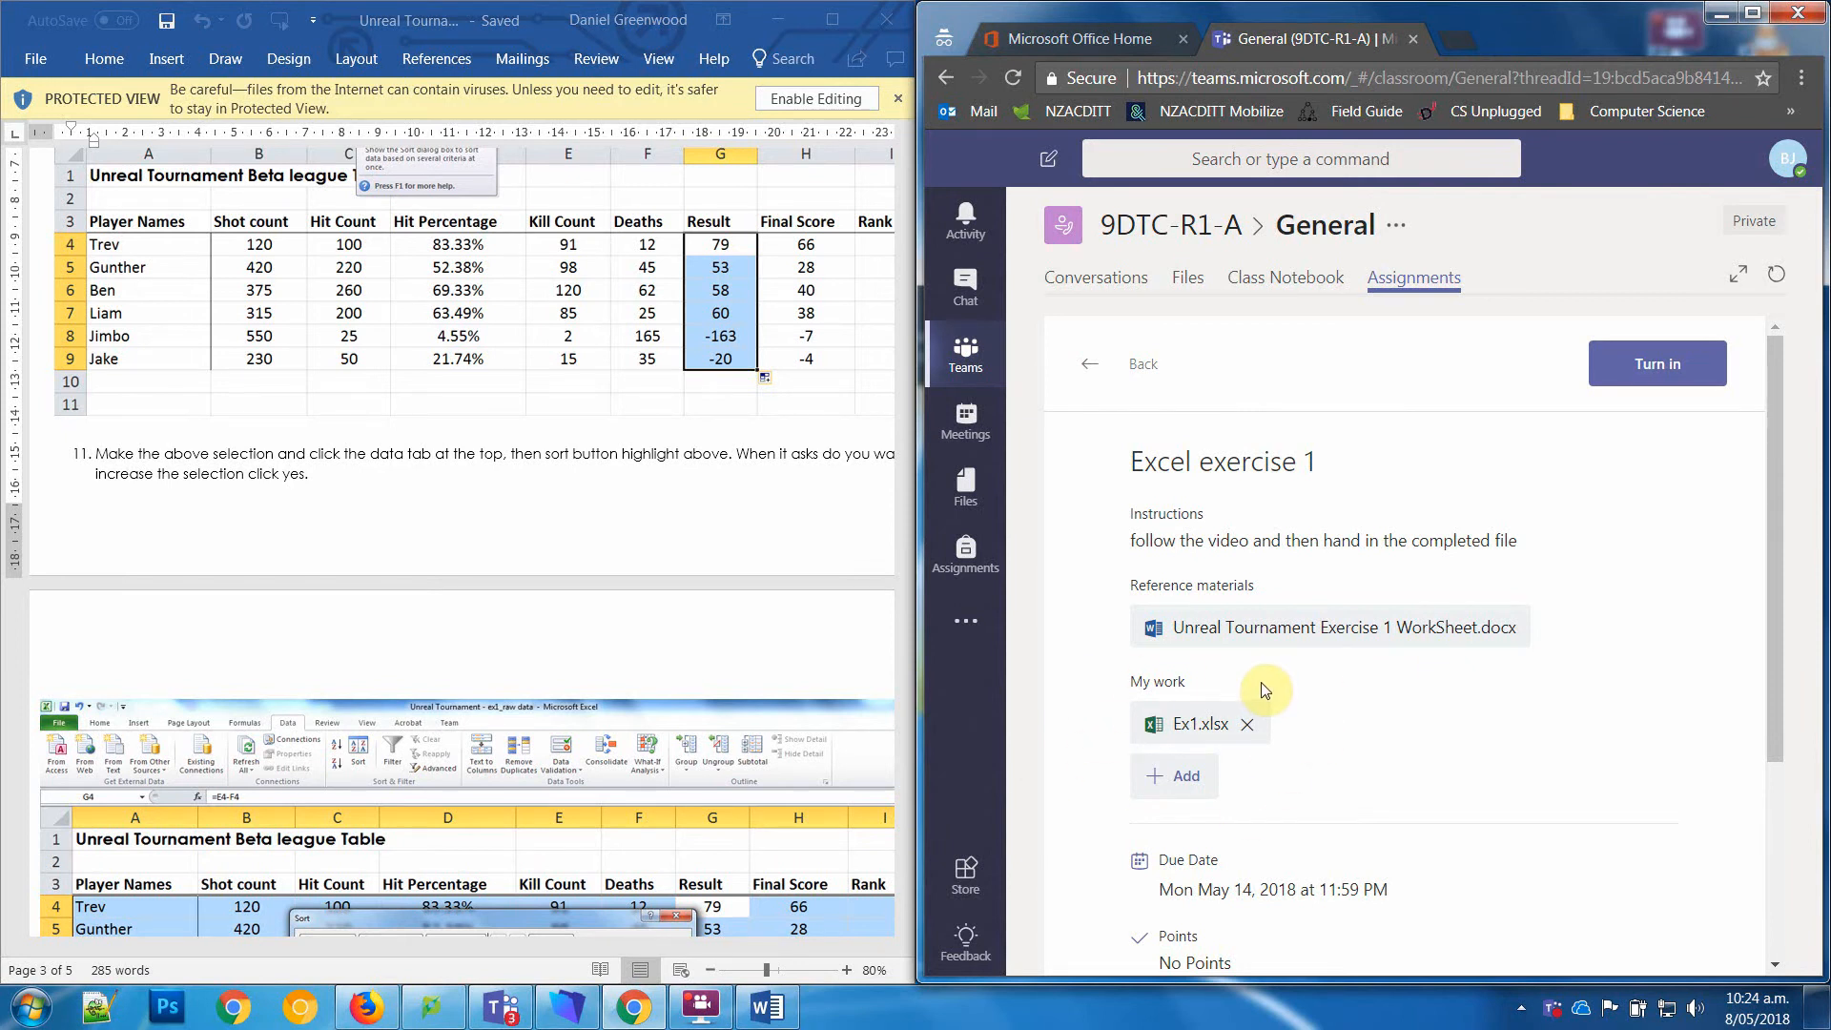
{"action": "scroll", "coordinate": [1771, 562], "scroll_direction": "down", "scroll_amount": 1}
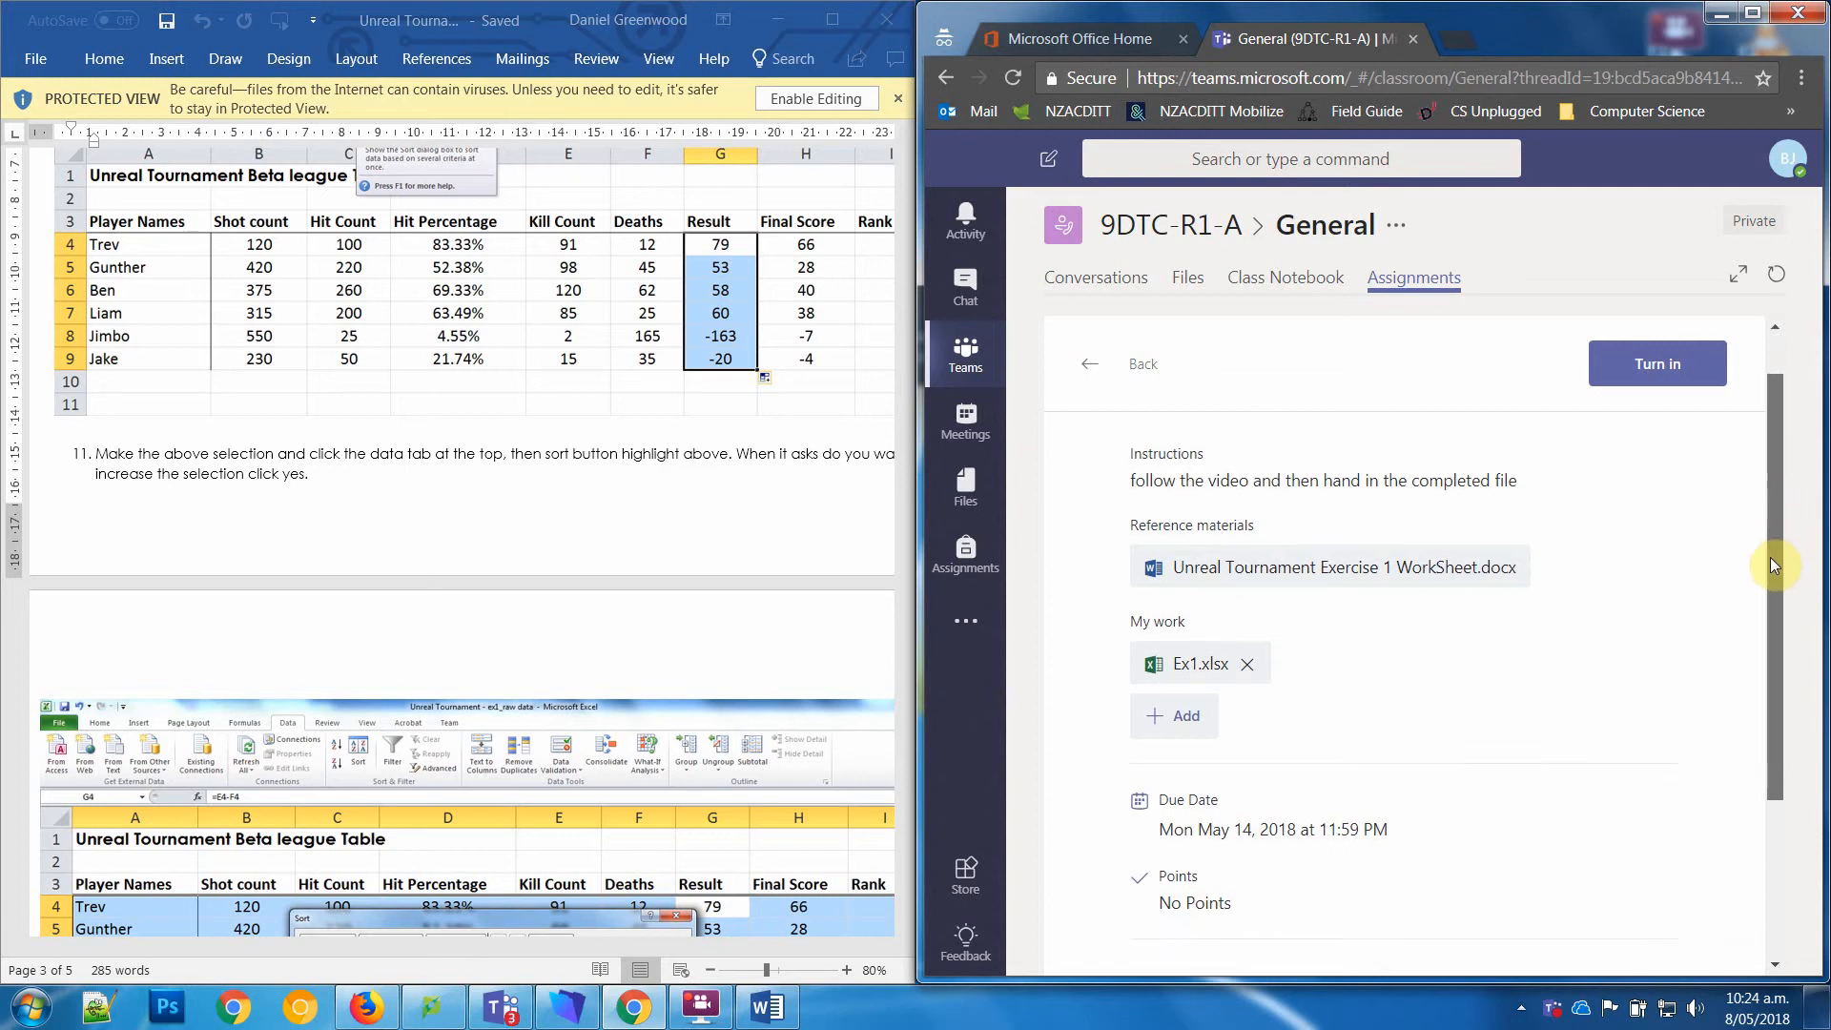
{"action": "scroll", "coordinate": [1776, 515], "scroll_direction": "up", "scroll_amount": 1}
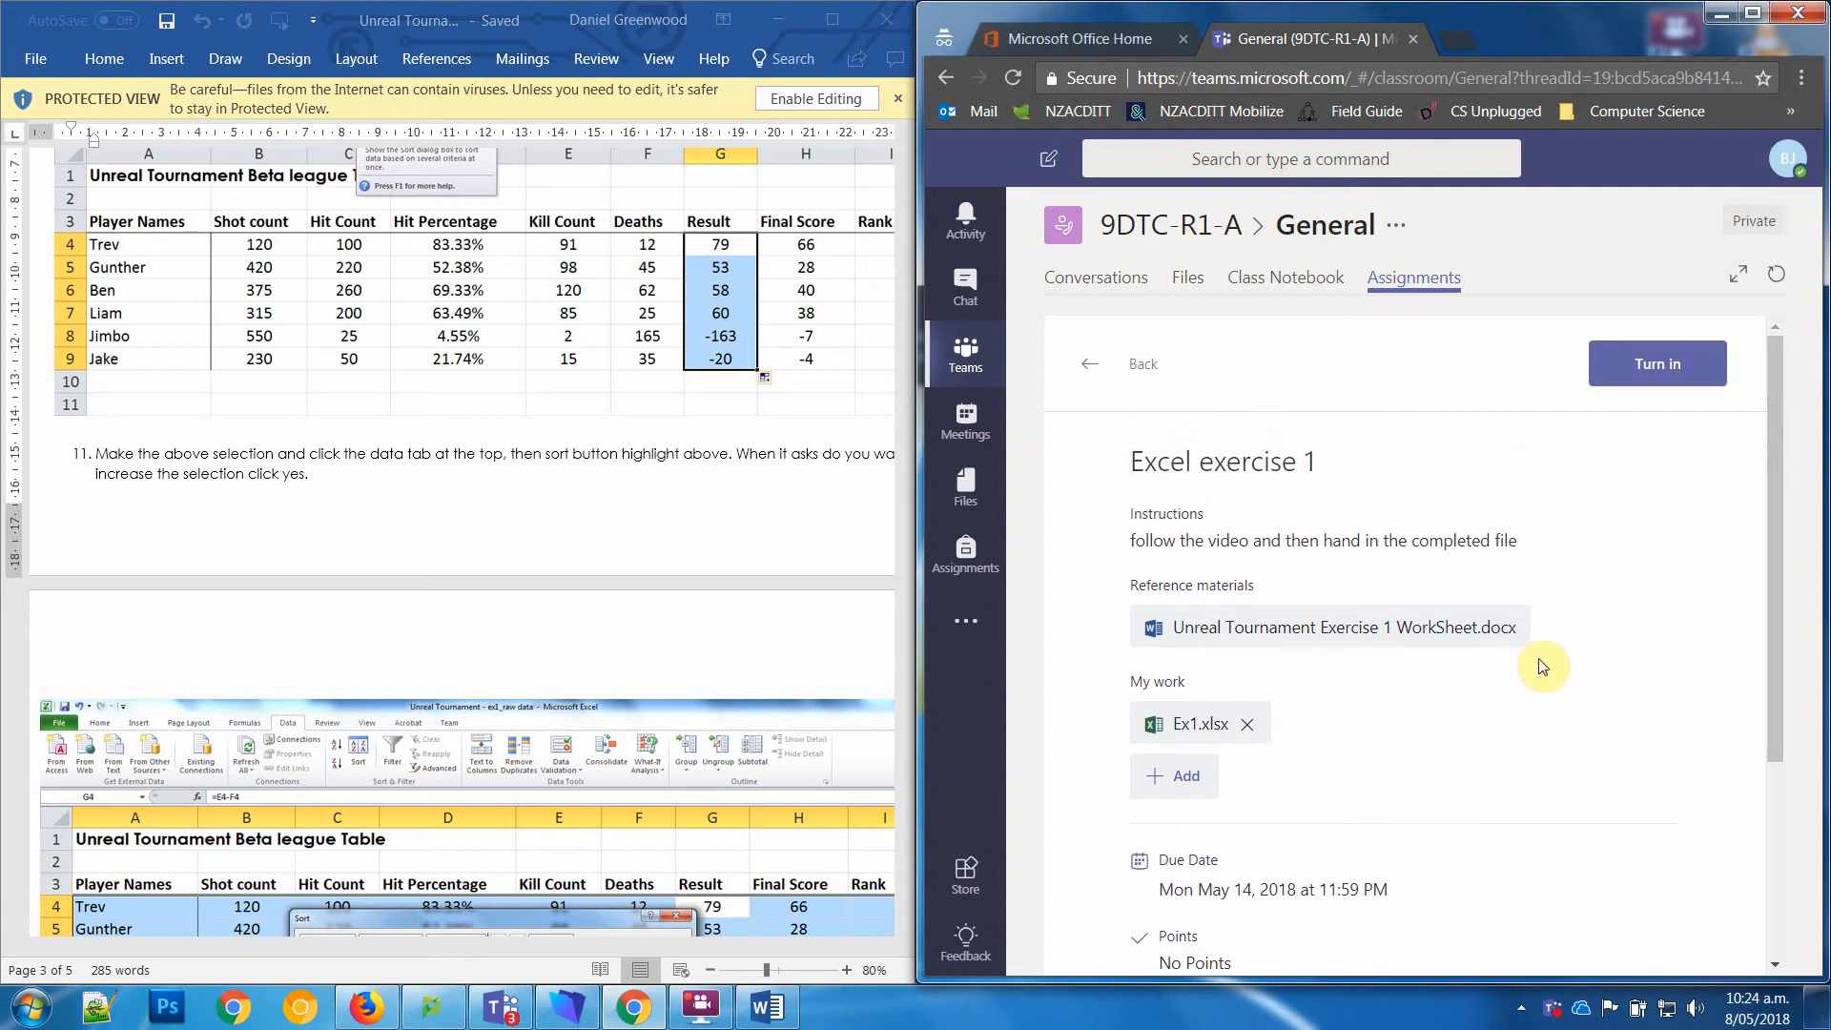